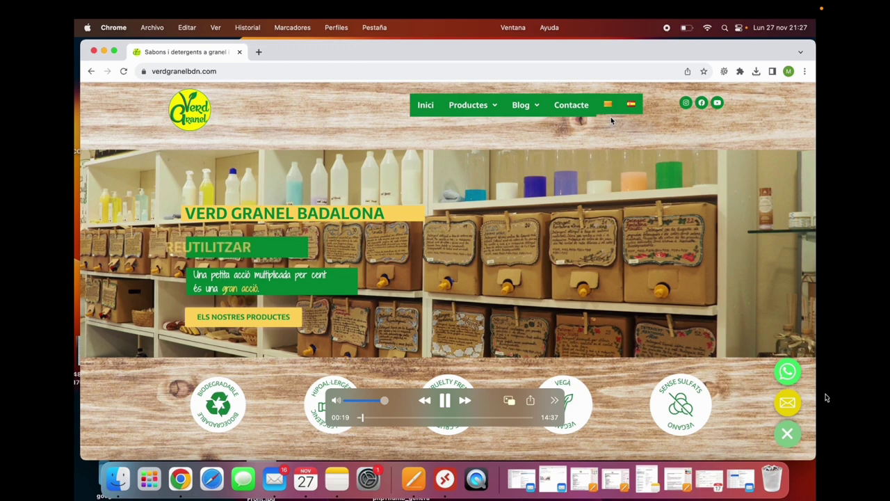
scroll(539, 275, "down", 1)
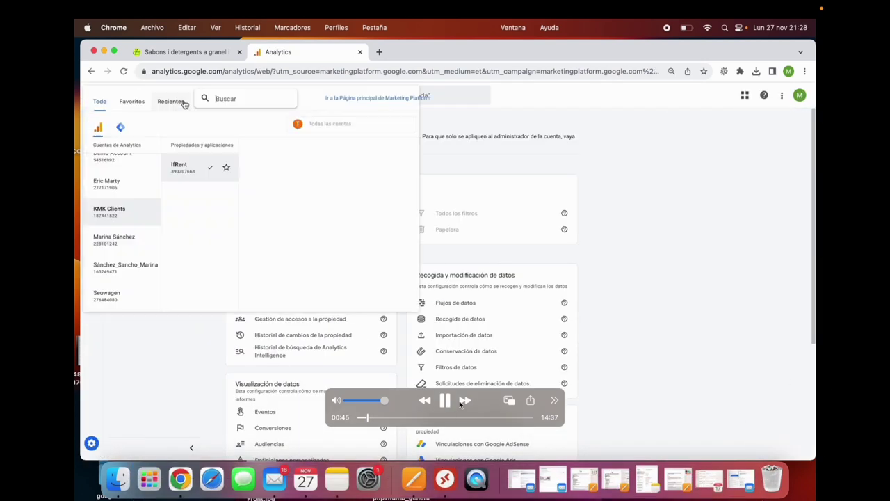
left_click_drag(363, 415, 369, 419)
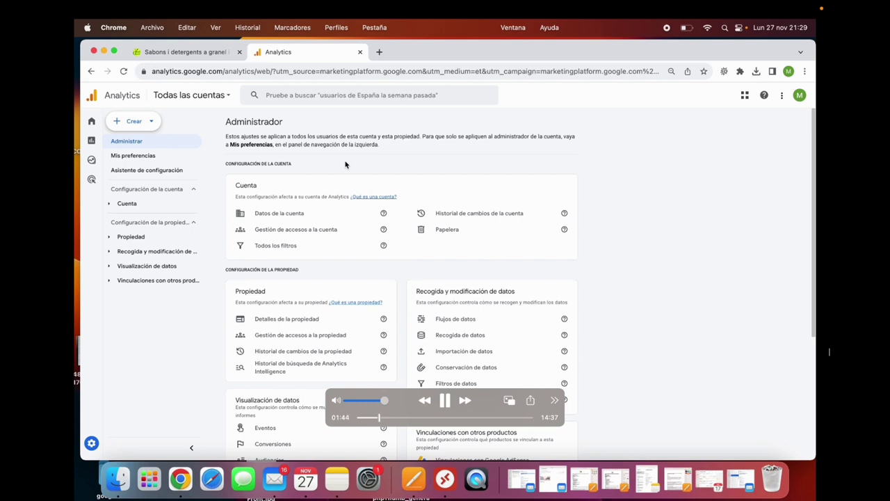
Open the Analytics home page and look through its user metrics, recently accessed items and personalised suggestions
mouse_move(95, 124)
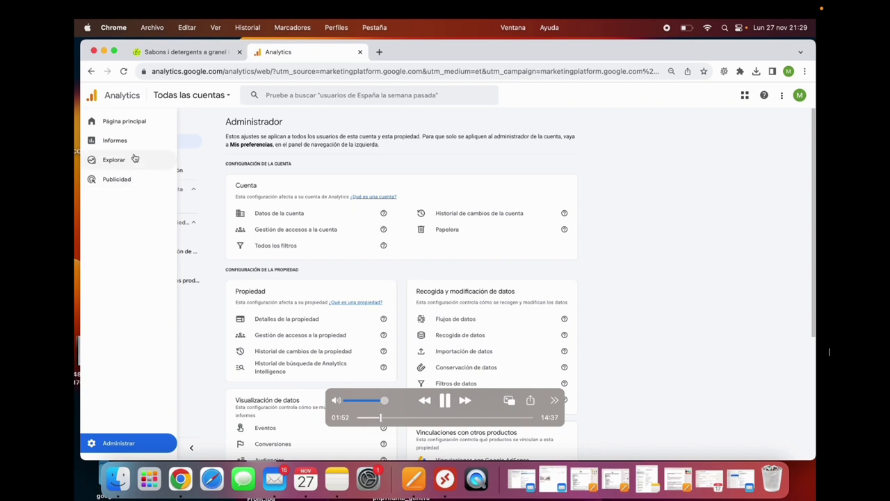
left_click(128, 448)
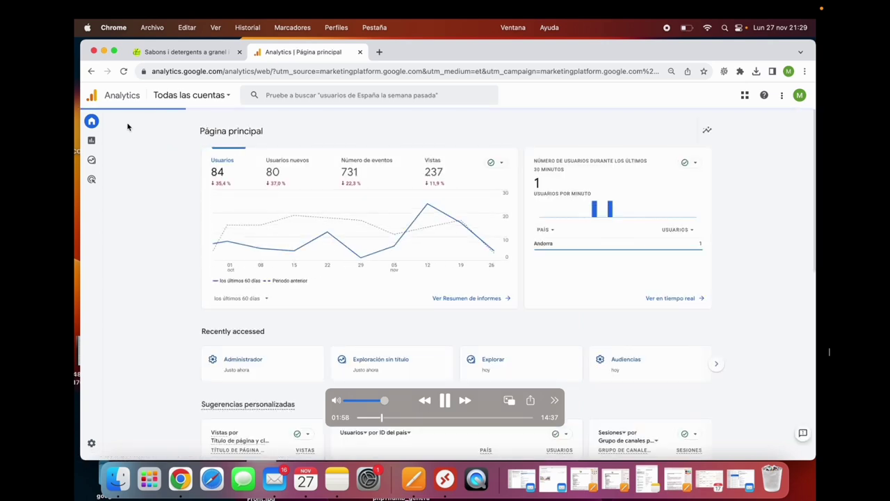
scroll(146, 332, "down", 2)
scroll(147, 333, "up", 1)
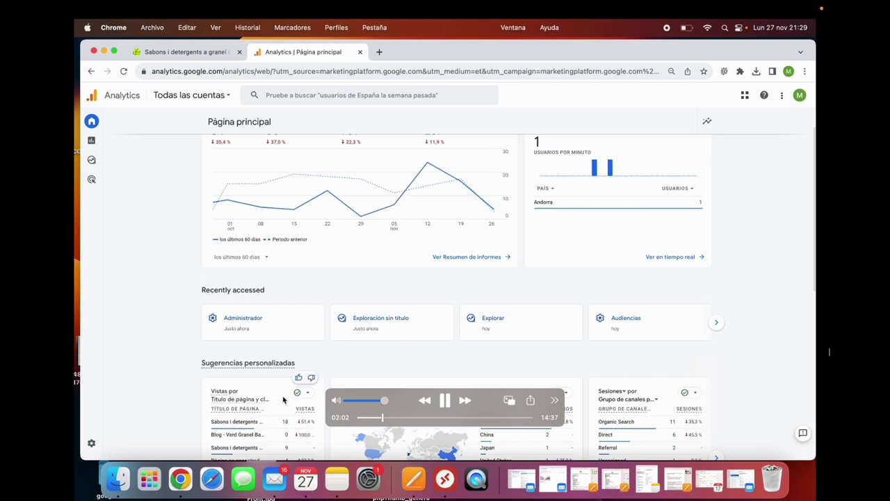
scroll(294, 370, "down", 4)
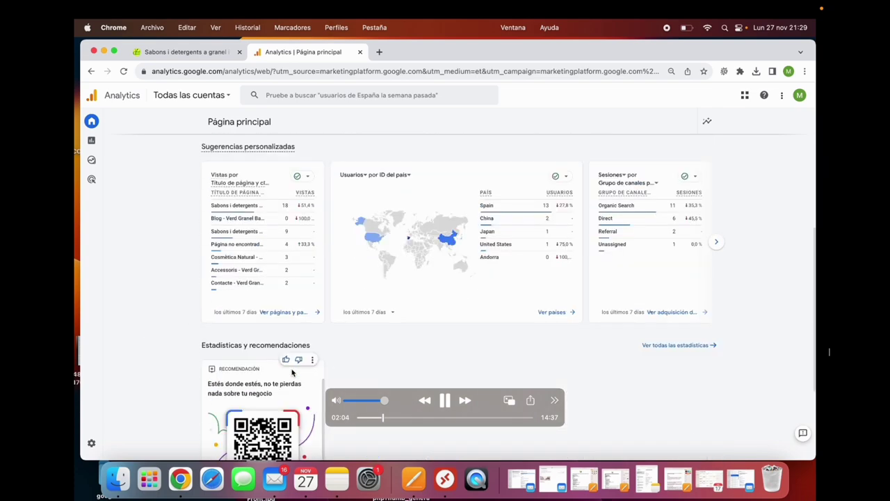
scroll(295, 371, "up", 6)
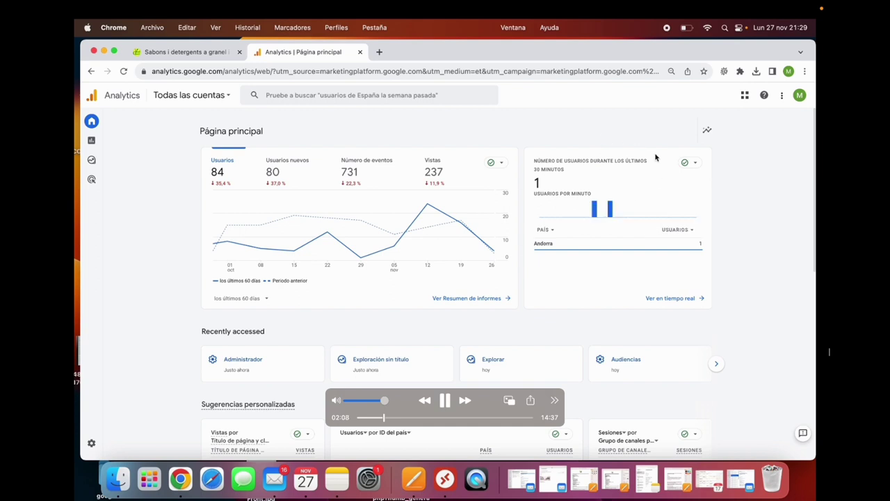
Set the home page user chart's date range to "Último año"
left_click(238, 298)
scroll(271, 223, "down", 2)
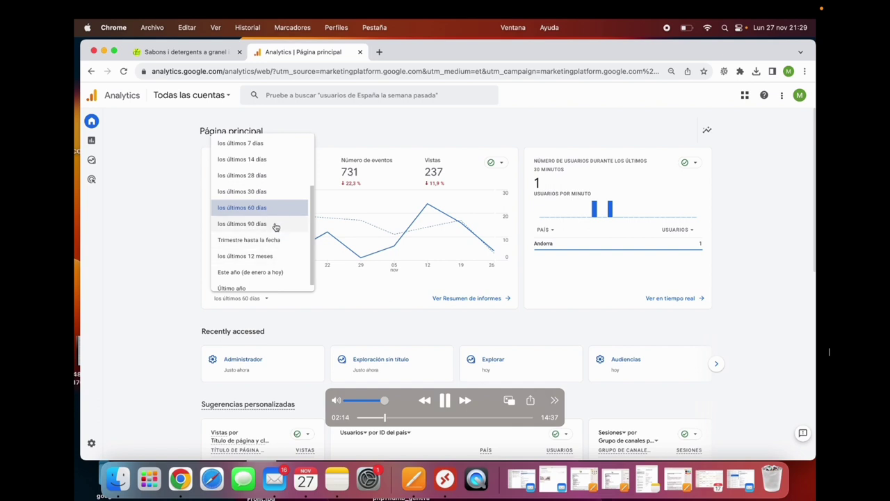
scroll(276, 275, "down", 1)
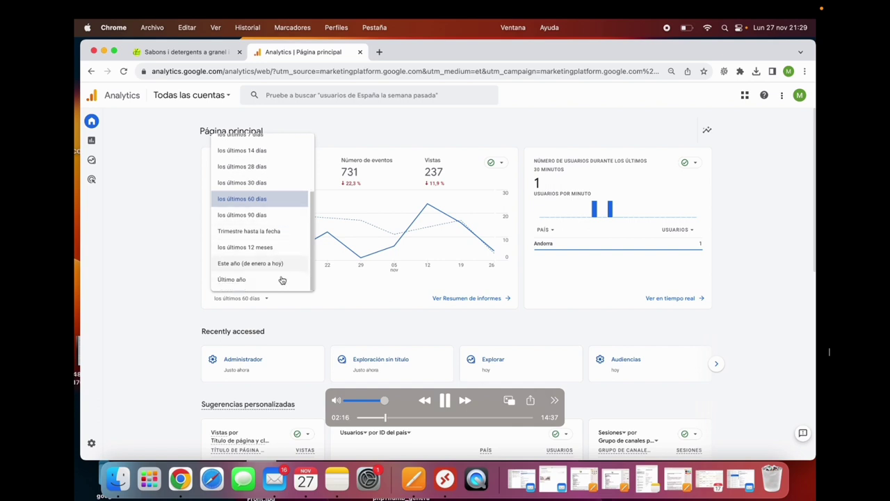
left_click(276, 281)
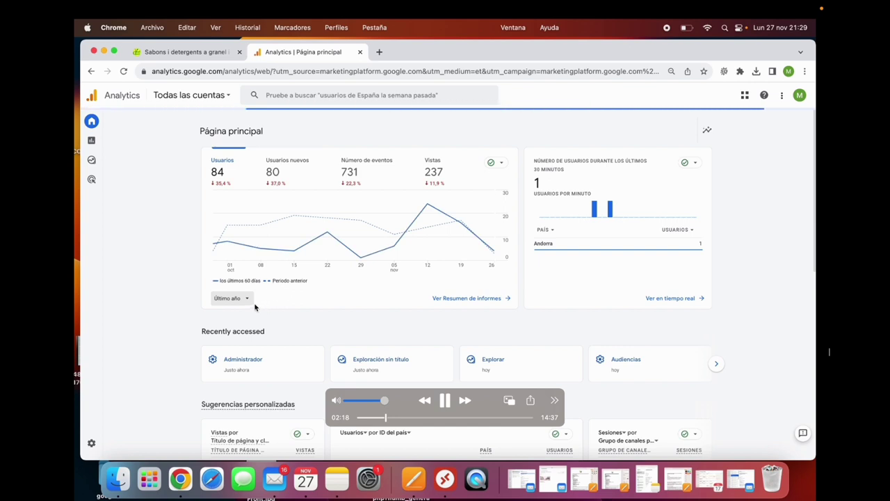
Apply a custom date range from 1 April 2022 to 30 April 2022 to the home page user chart
left_click(246, 299)
scroll(274, 218, "up", 5)
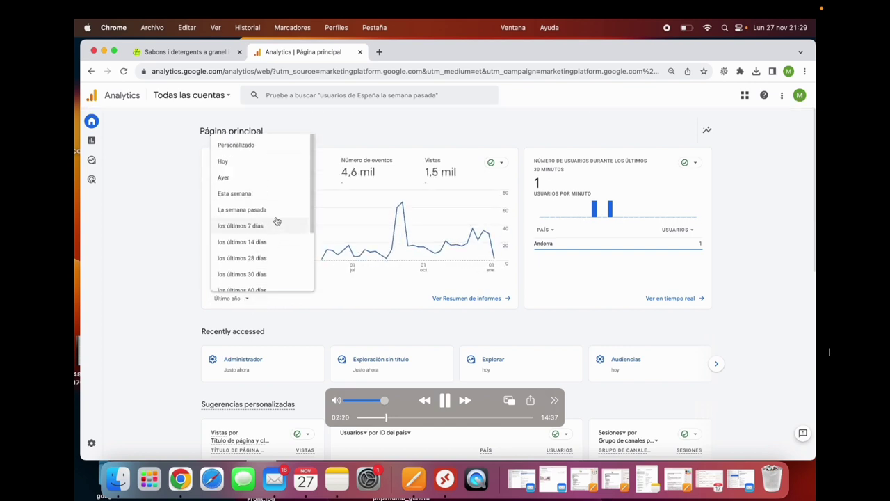
left_click(253, 152)
scroll(256, 238, "down", 2)
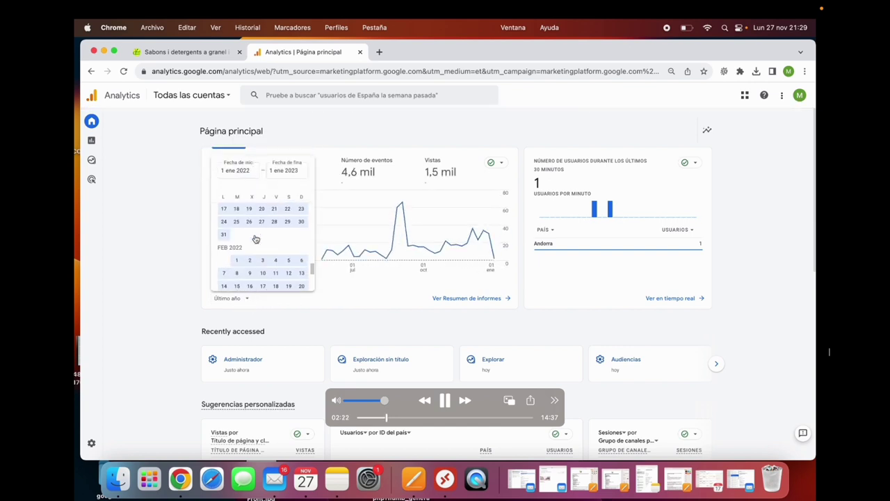
scroll(256, 239, "down", 5)
left_click(274, 250)
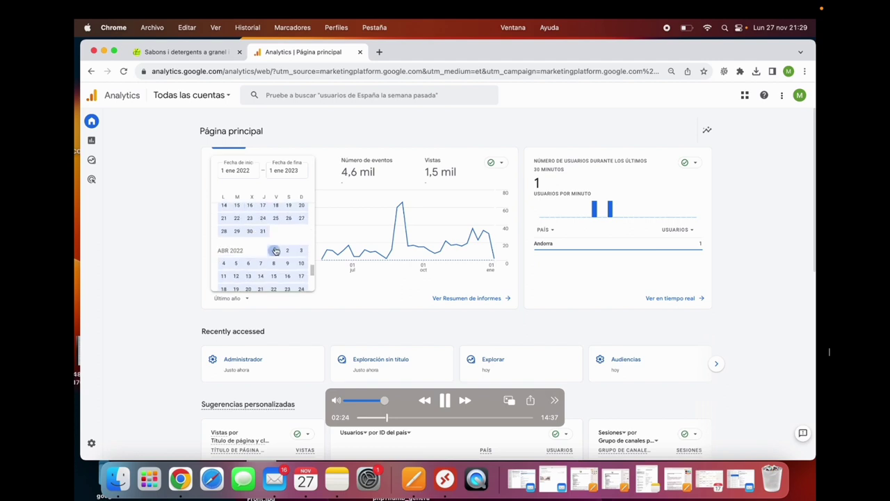
scroll(295, 240, "down", 3)
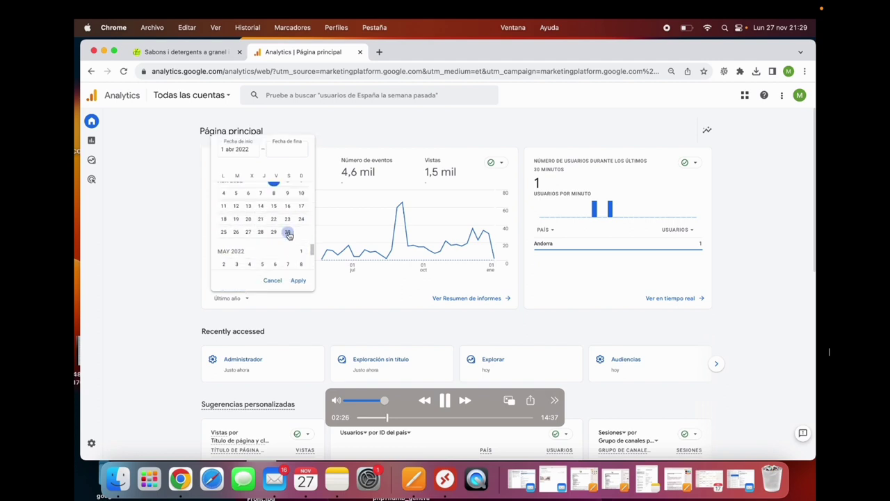
left_click(287, 232)
left_click(299, 281)
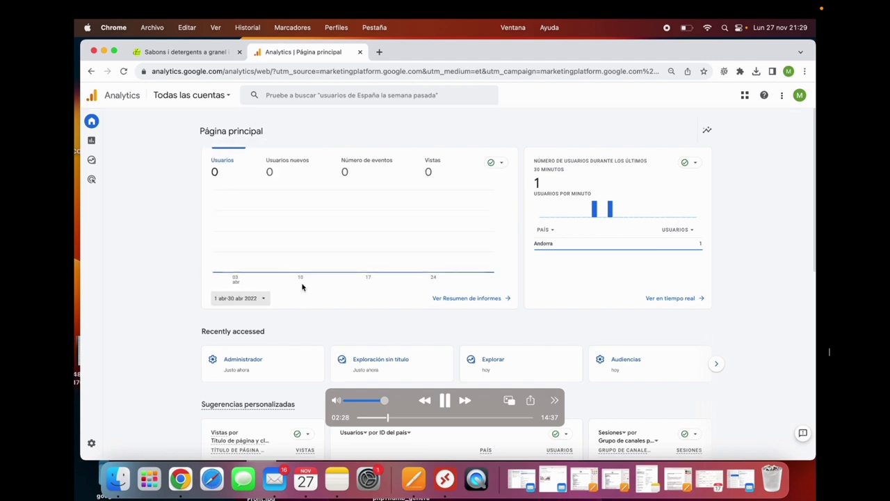
Set the home page user chart's date range to "los últimos 90 días"
left_click(255, 296)
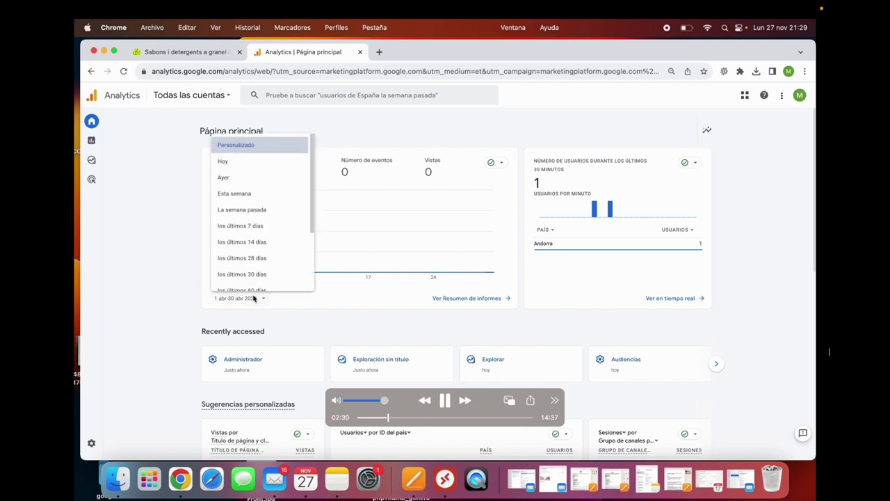
scroll(272, 225, "down", 3)
left_click(266, 215)
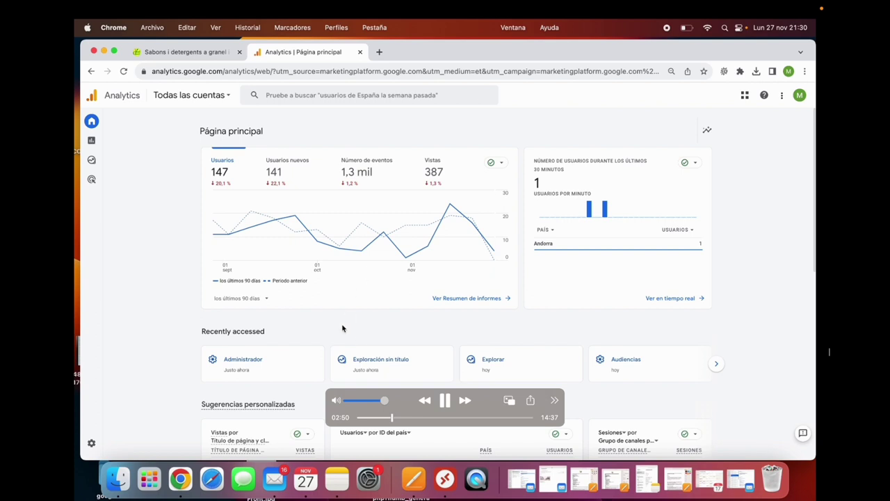
Examine the home page's user metrics, the active users of the last 30 minutes, and the cards for page views, countries and sessions
scroll(343, 329, "down", 3)
scroll(342, 329, "up", 3)
mouse_move(608, 210)
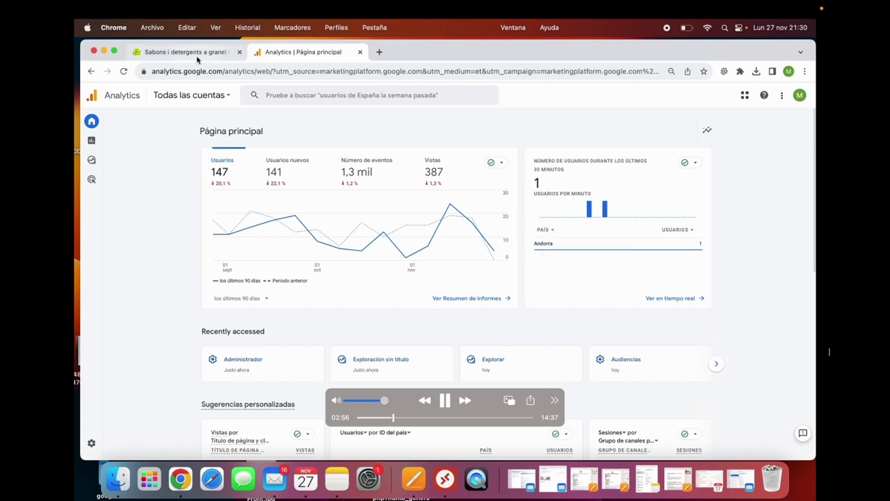
mouse_move(572, 210)
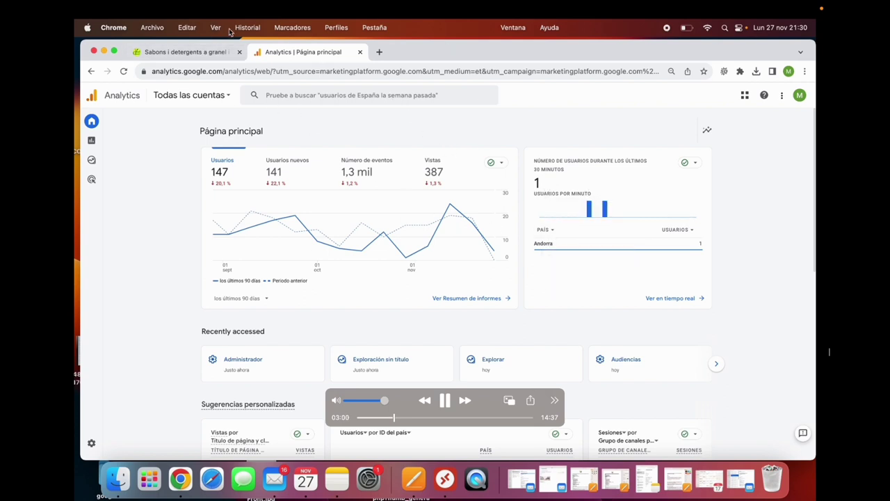
scroll(388, 339, "down", 3)
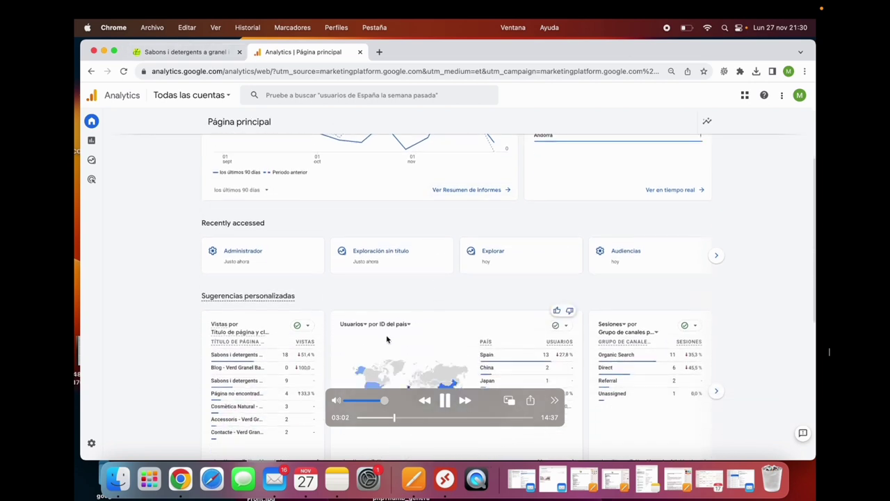
scroll(388, 340, "down", 4)
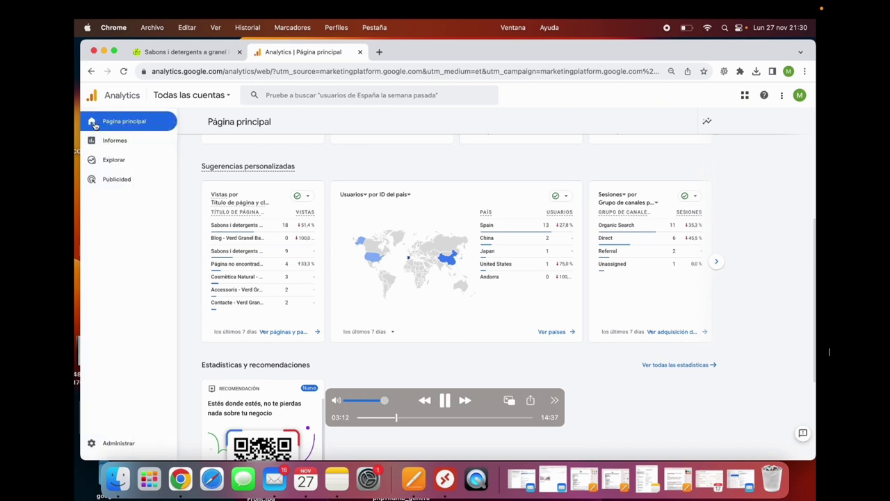
Open the reports overview and look through its cards on new users, countries, cohort retention, pages and main events
left_click(115, 145)
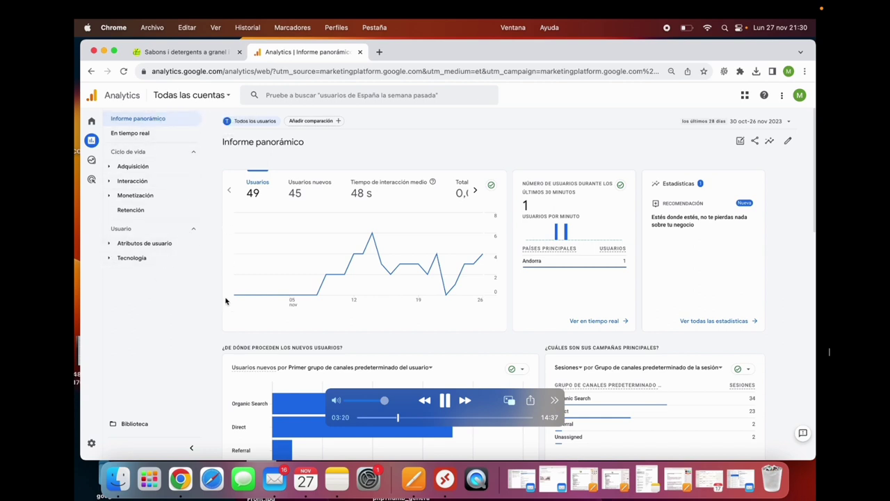
scroll(225, 264, "down", 10)
scroll(226, 301, "down", 8)
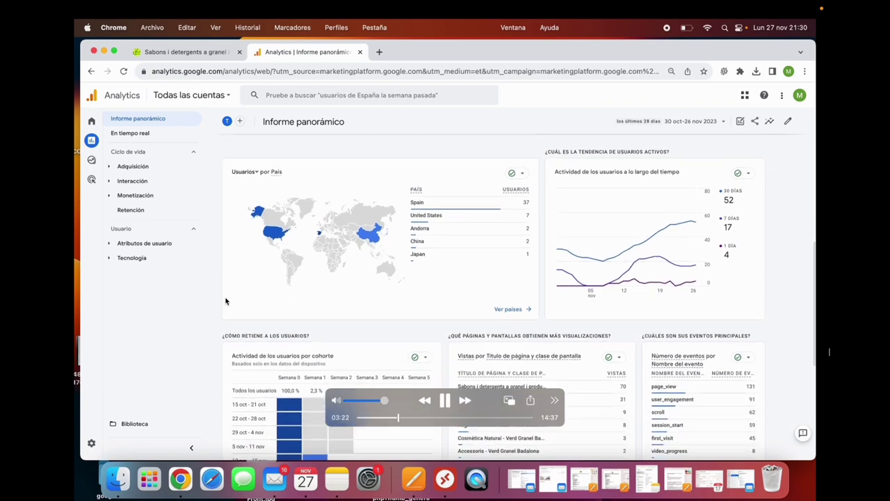
scroll(235, 274, "up", 15)
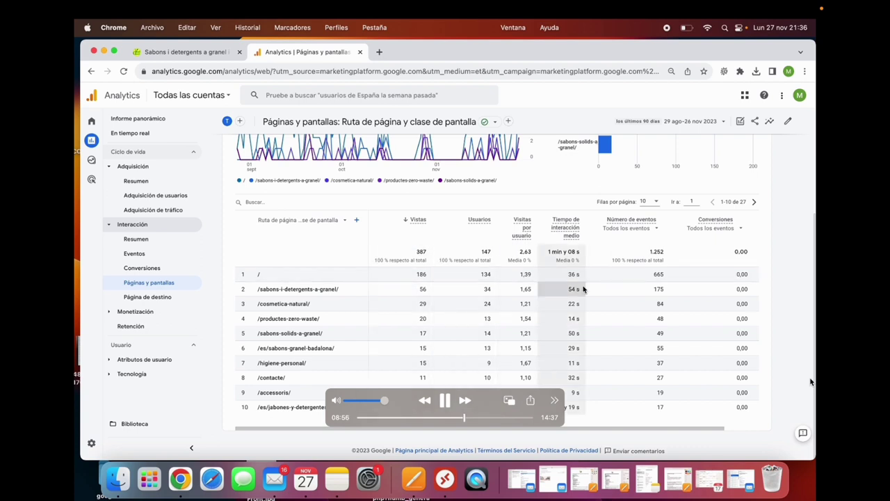
View the remaining columns of the pages and screens table and open the event selector for the number of events
scroll(583, 289, "right", 1)
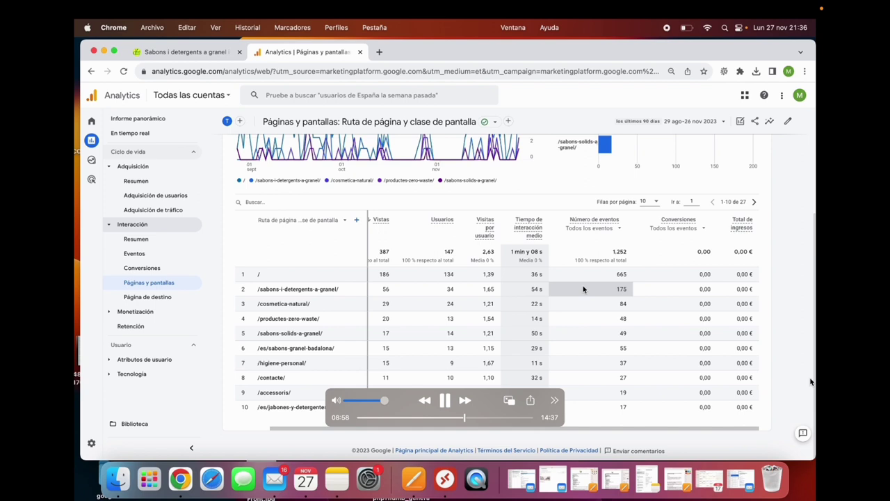
left_click(614, 229)
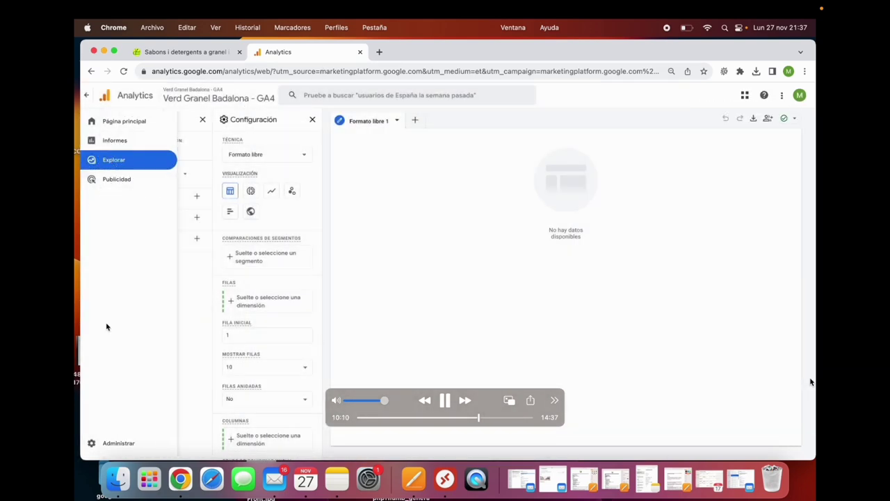
Open the Analytics administration settings from the blank free-form exploration
left_click(109, 444)
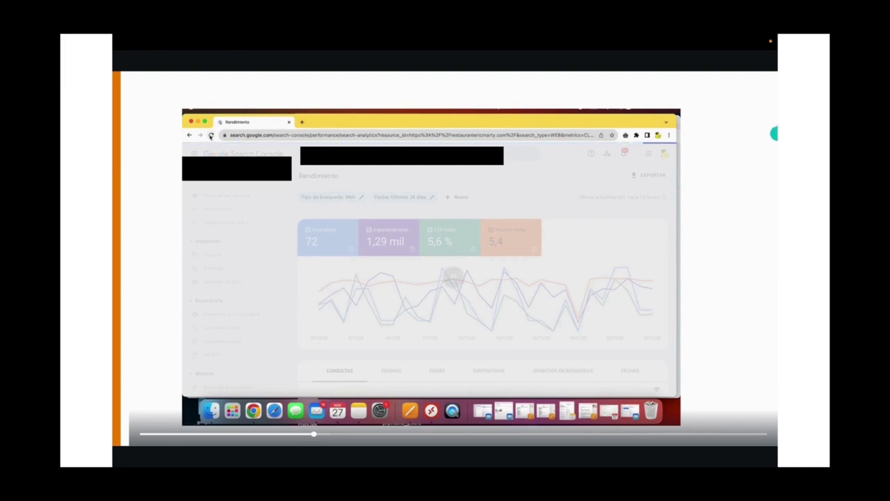
Leave the Canva slideshow, open Google Search Console.mp4 from the Descargas folder in QuickTime Player and start playback
key("Escape")
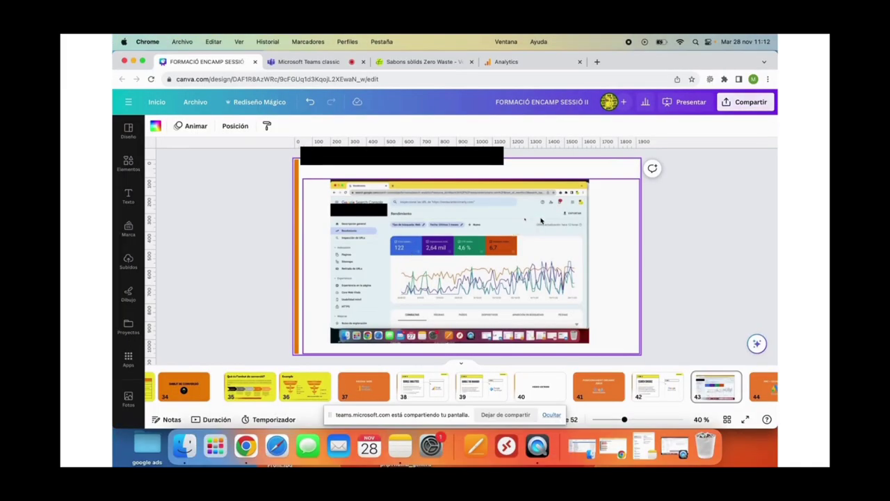
left_click(753, 221)
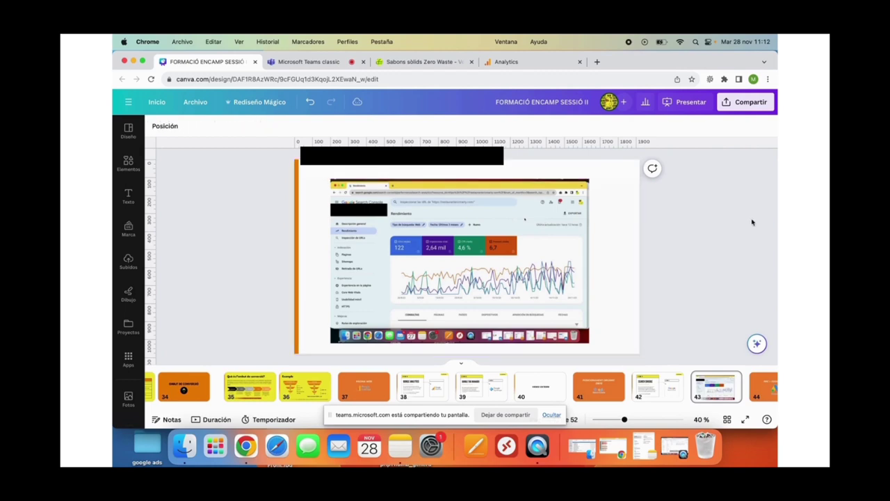
key("super+Tab")
left_click(124, 62)
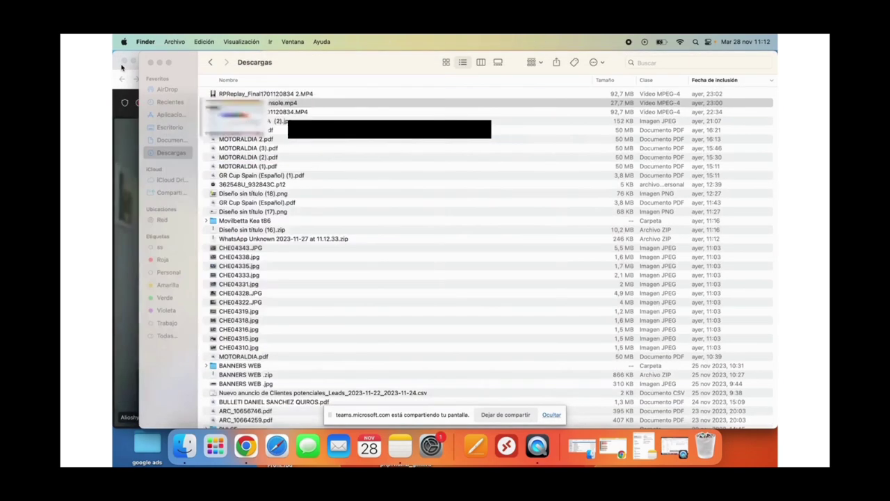
double_click(240, 104)
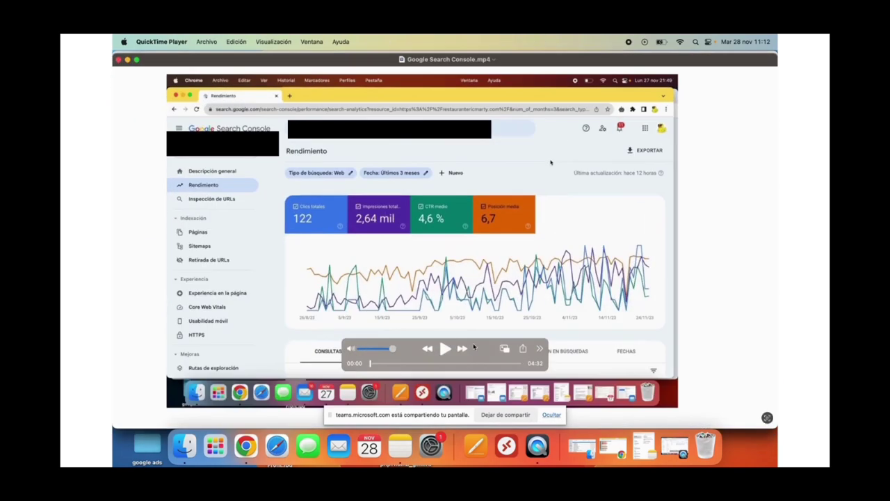
left_click(444, 349)
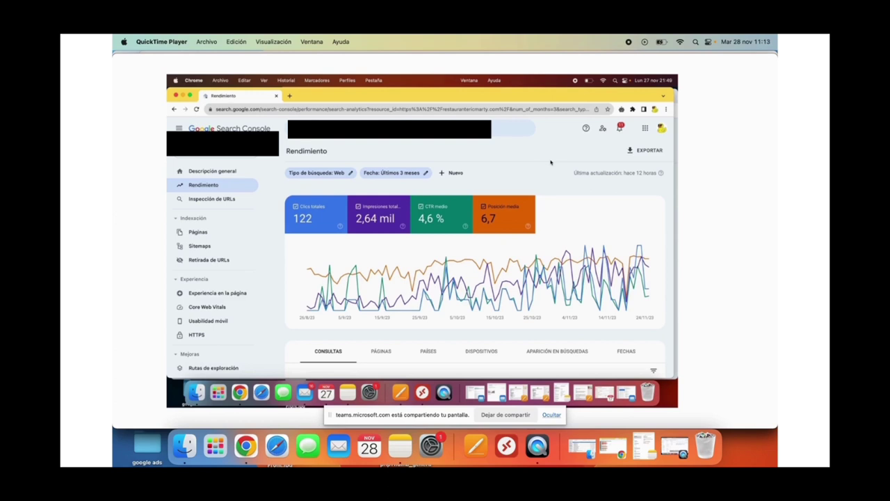
View the search type filter options of the Search Console performance report, and cancel the dialog
left_click(332, 176)
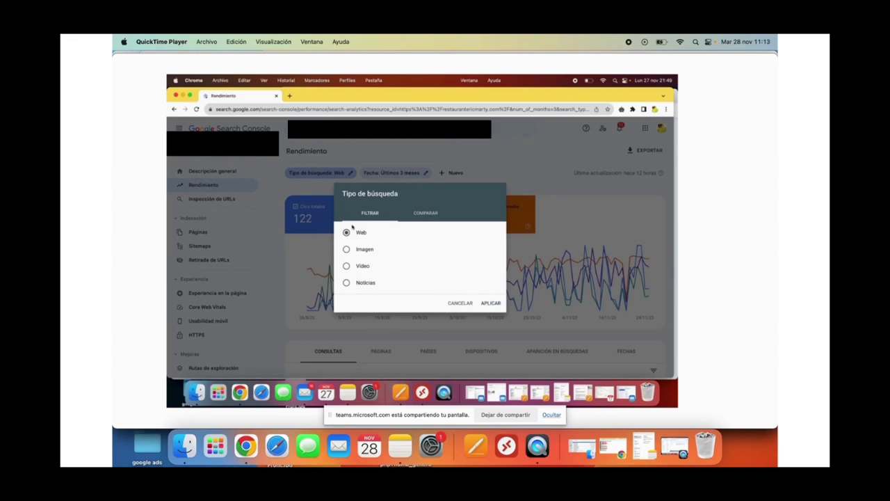
left_click(459, 303)
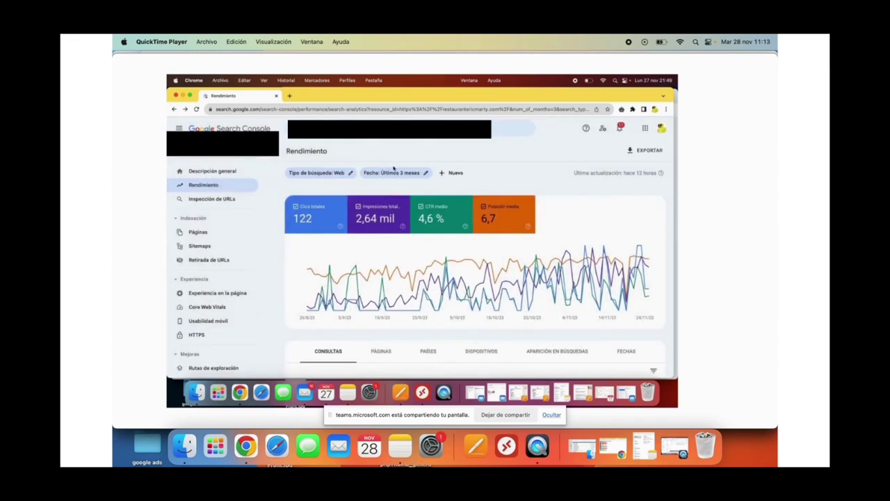
Set the performance report's date range to compare the last 6 months with the previous period
left_click(386, 174)
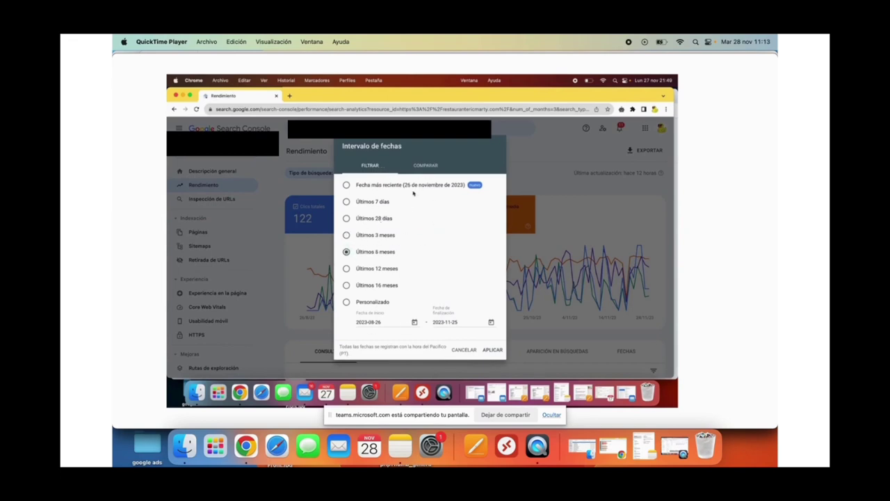
left_click(426, 165)
left_click(412, 238)
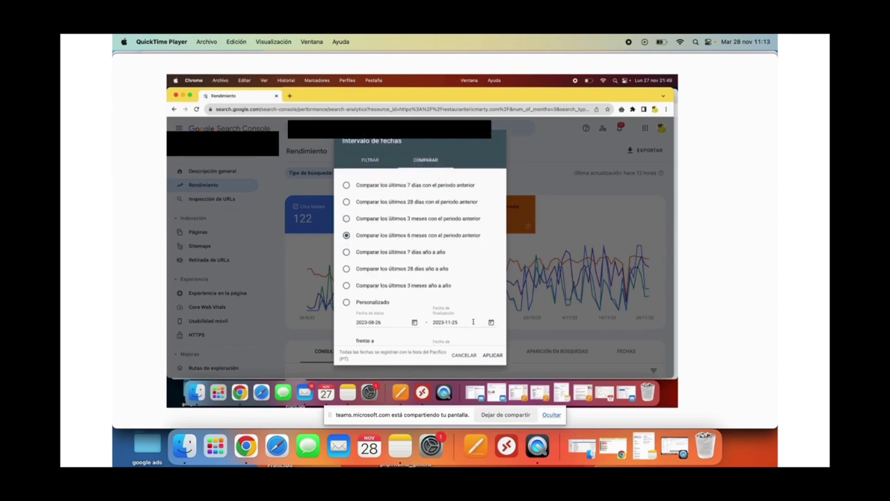
left_click(492, 355)
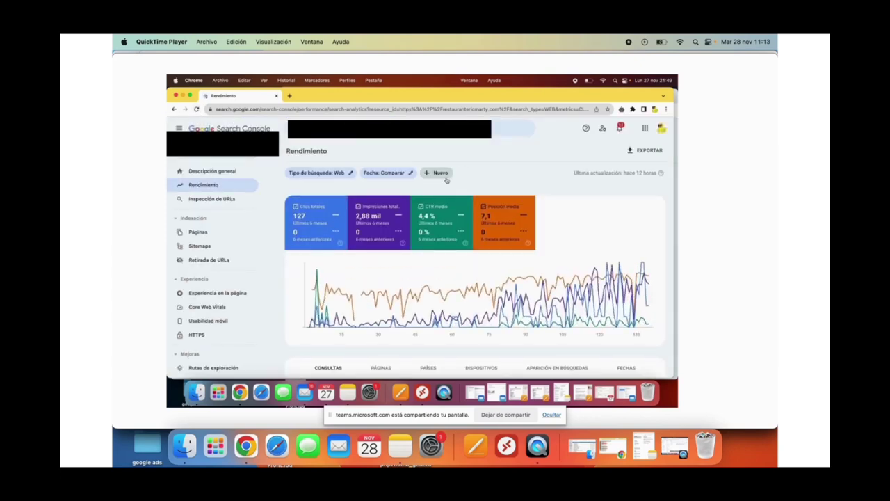
Replace the date comparison with a plain filter for the last 28 days in the performance report
left_click(398, 177)
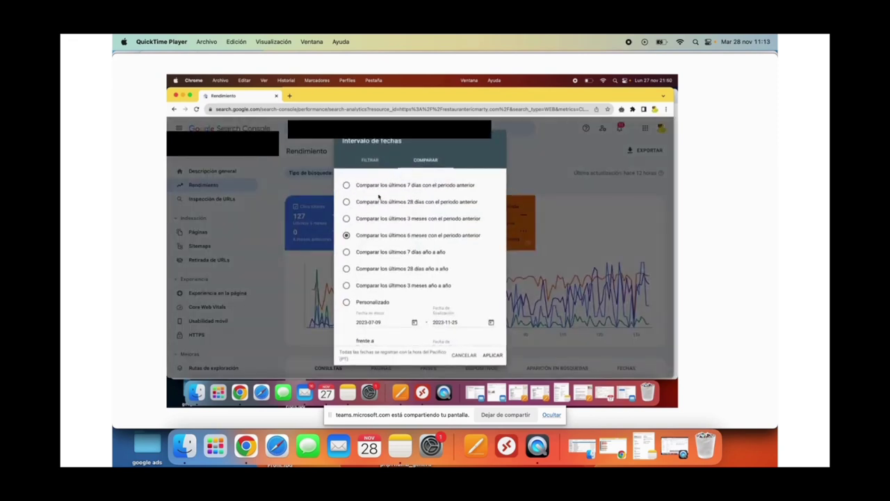
left_click(380, 202)
left_click(382, 160)
left_click(382, 216)
left_click(486, 351)
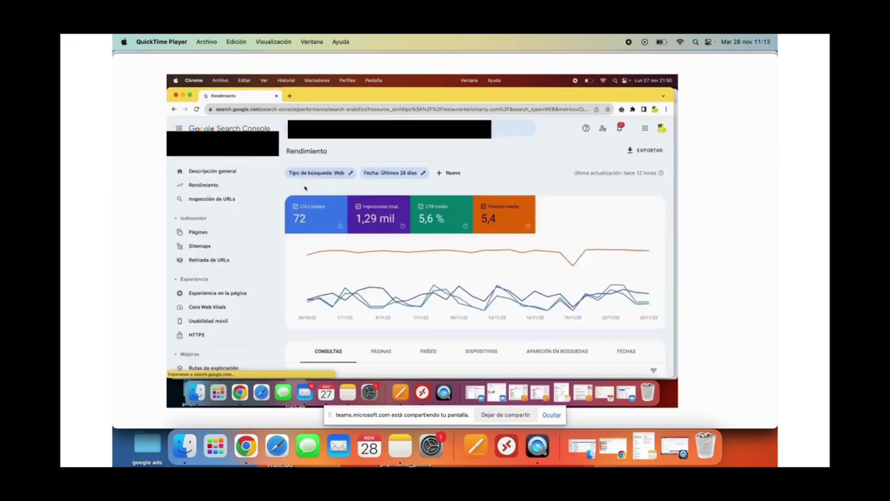
Compare the last 28 days with the previous period, reload the page, and view the comparison metrics and chart
left_click(390, 173)
left_click(426, 160)
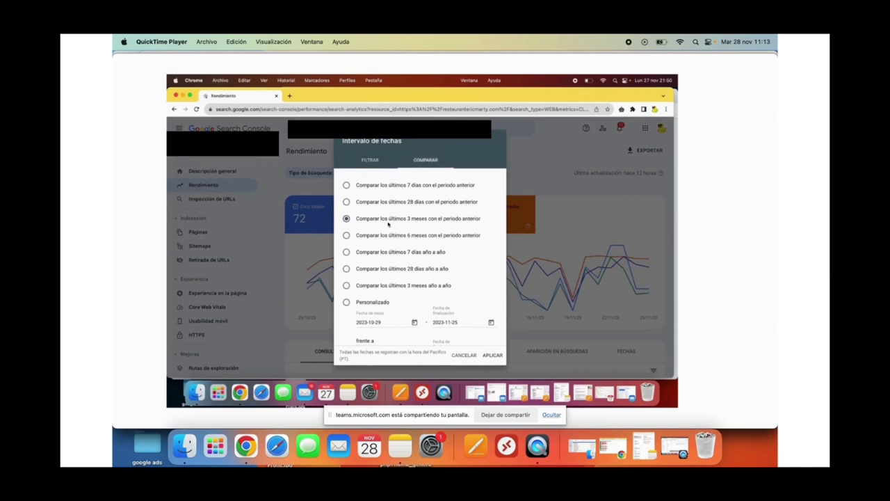
left_click(388, 204)
left_click(491, 354)
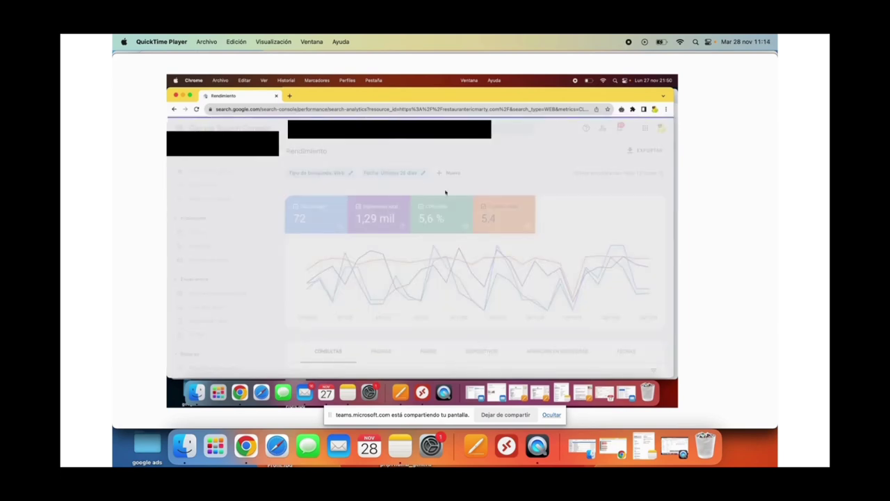
left_click(196, 109)
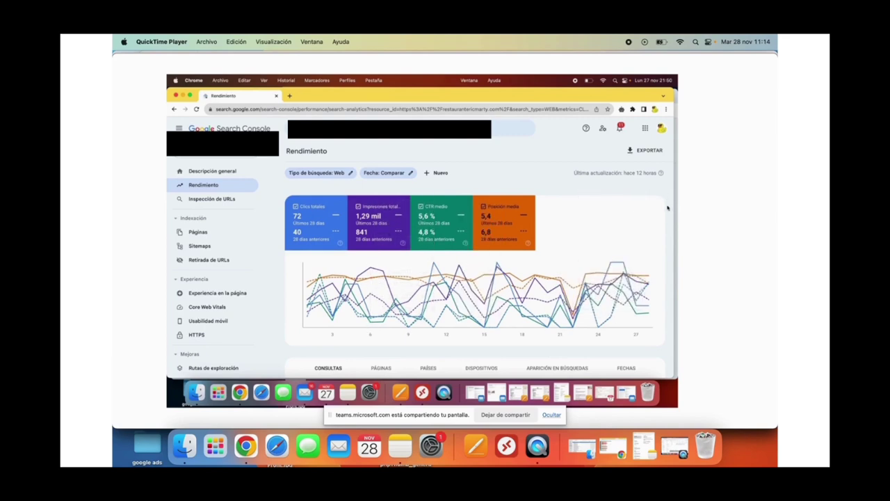
scroll(631, 189, "down", 1)
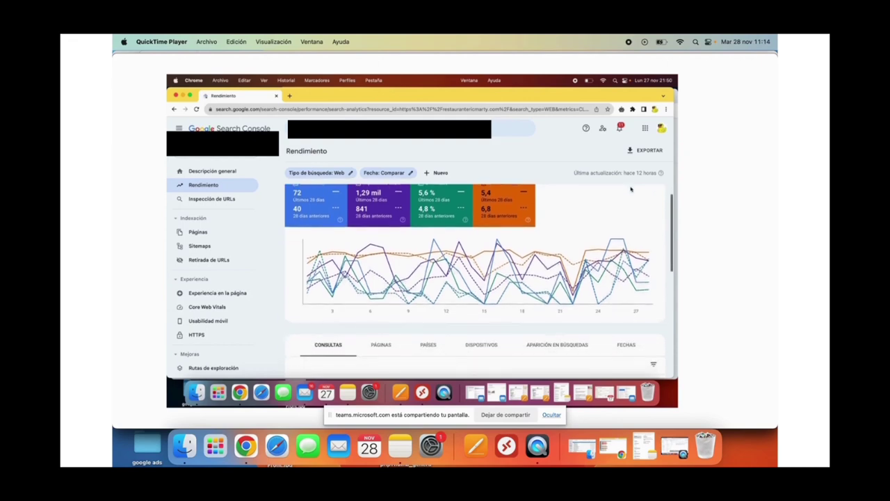
scroll(631, 189, "up", 1)
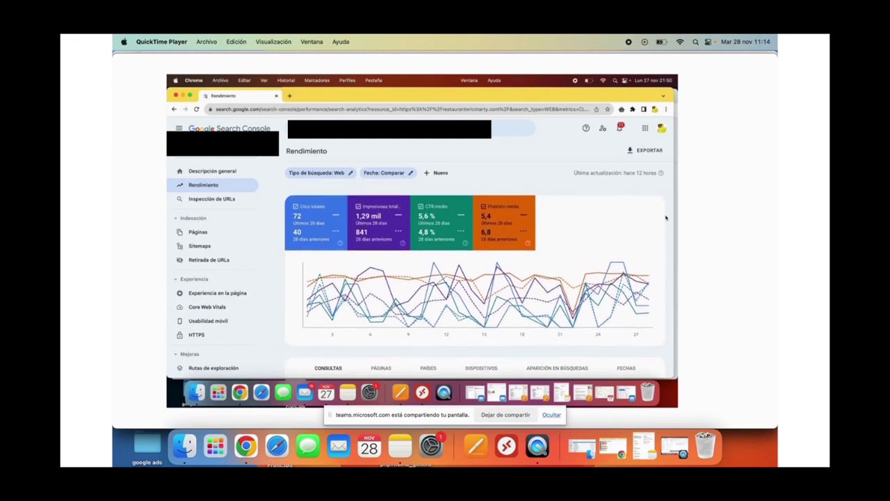
scroll(666, 218, "down", 3)
scroll(665, 218, "up", 1)
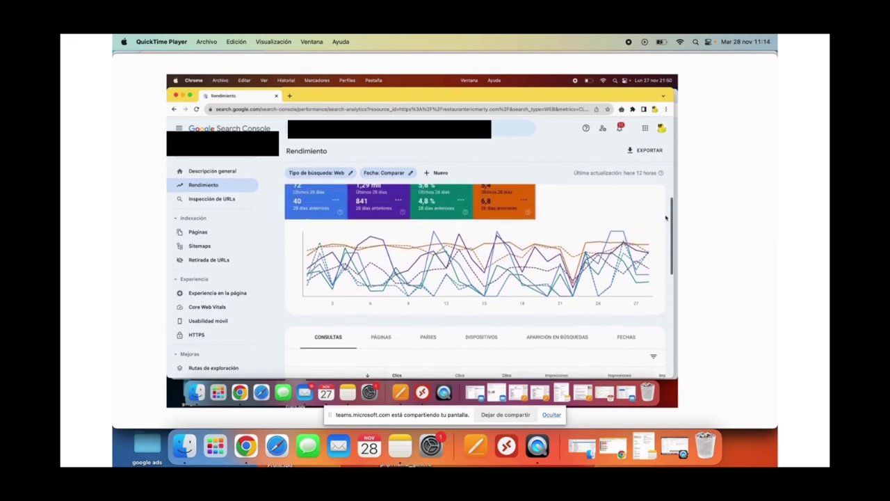
Return the performance report to the last 28 days without comparison and reload the page
left_click(388, 172)
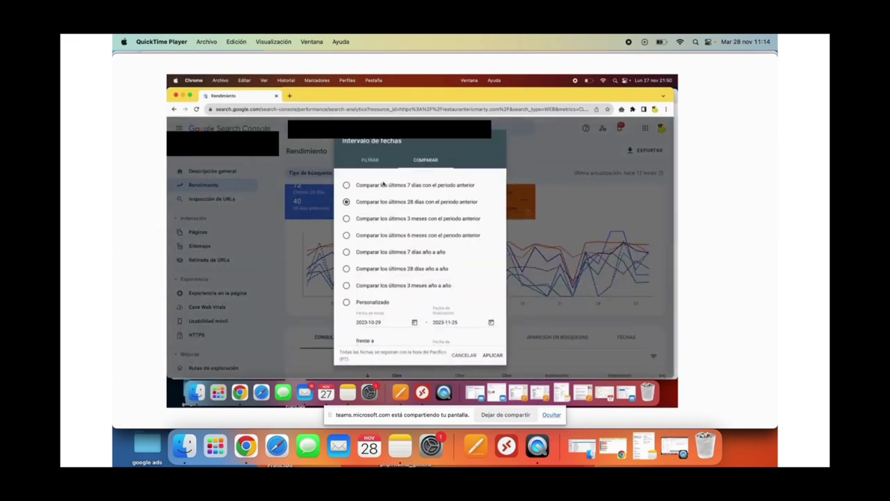
left_click(377, 160)
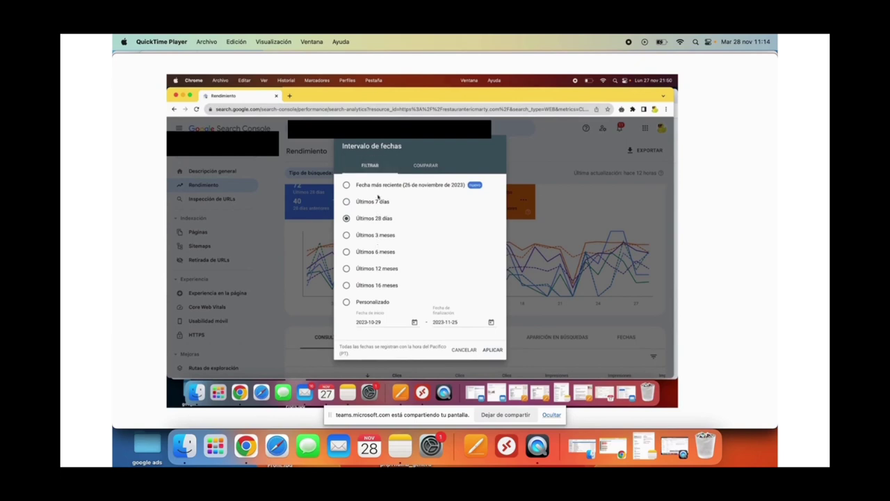
left_click(358, 219)
left_click(491, 350)
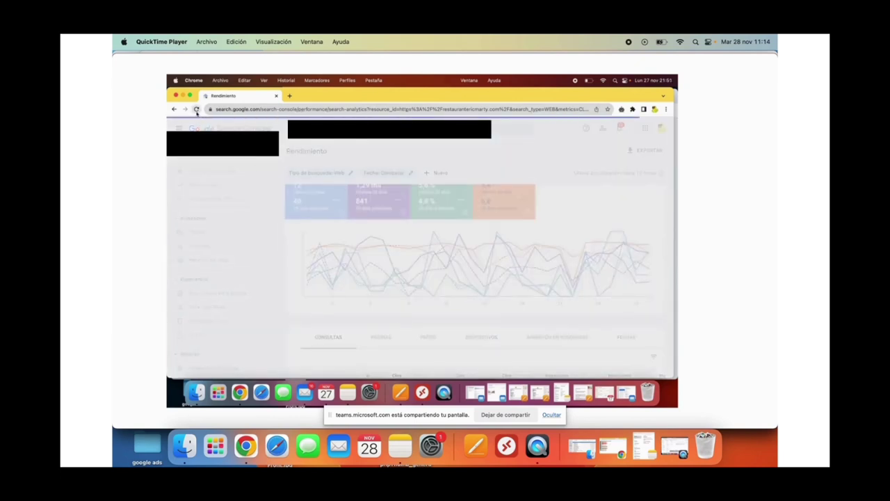
left_click(197, 109)
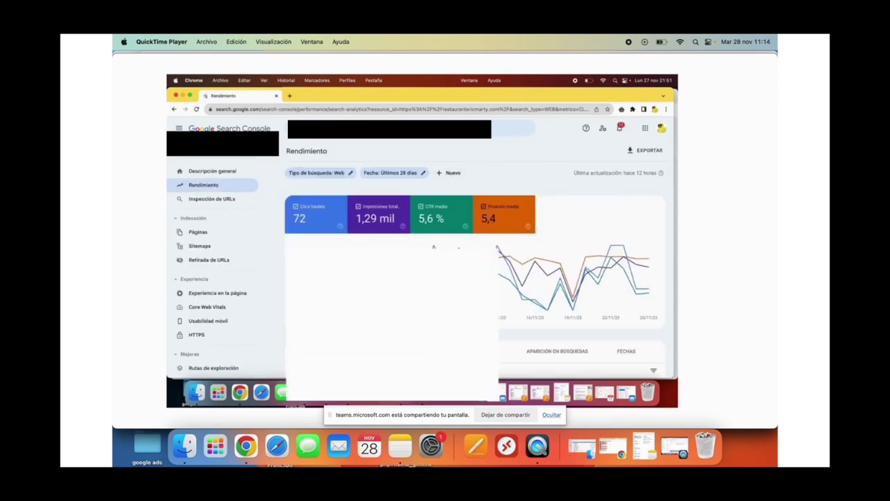
View the queries table with clicks, impressions, CTR and position, and the report's export format options
scroll(498, 209, "down", 3)
scroll(522, 237, "down", 2)
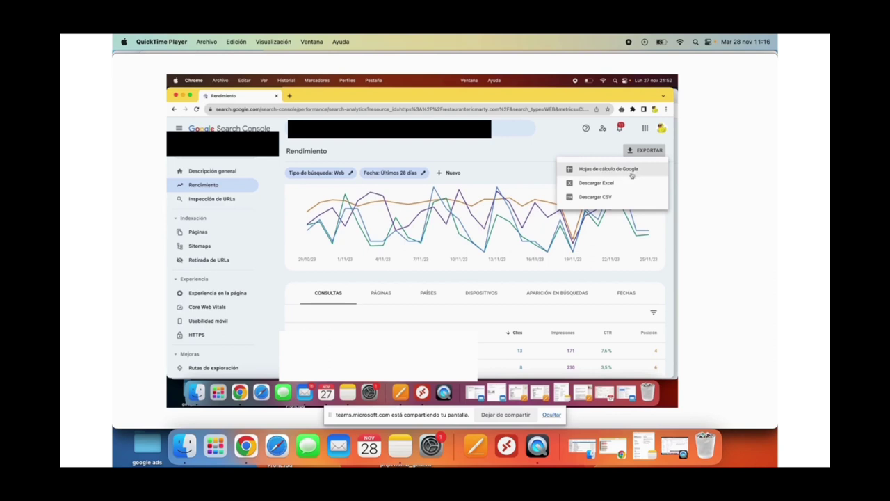
Advance the presentation from the Google Ads glossary slide to the Google Ads campaign demonstration
mouse_move(776, 189)
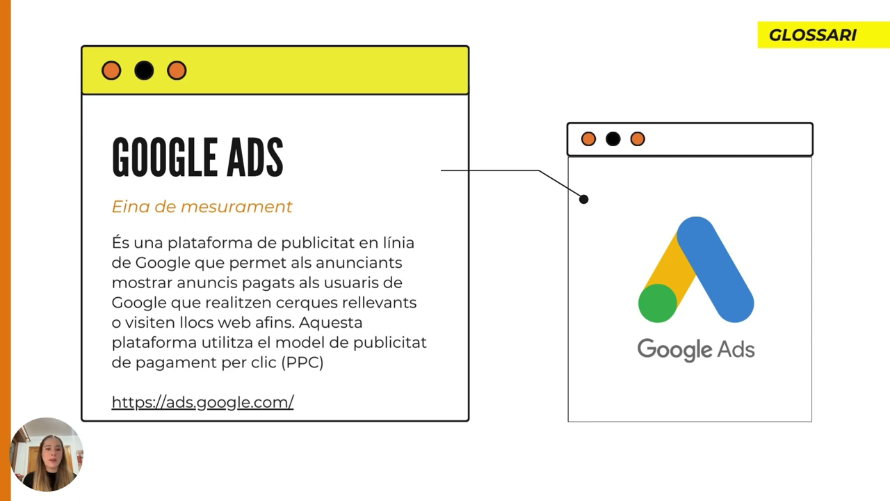
key("Right")
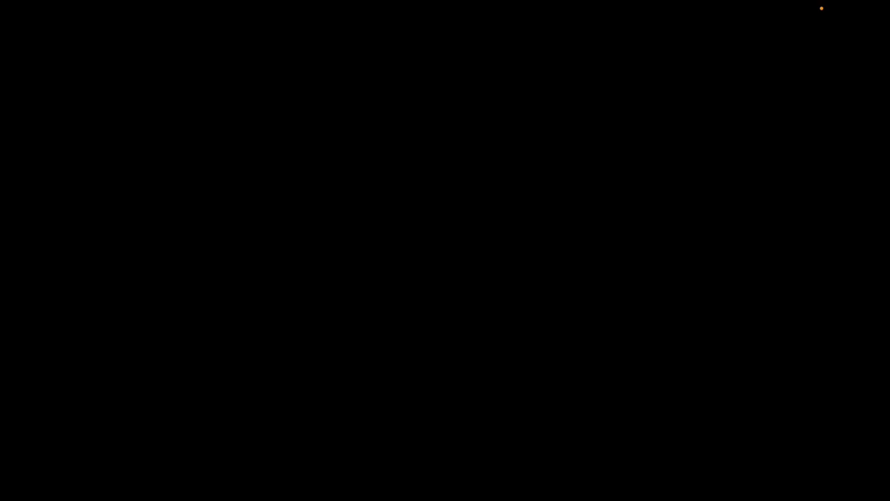
mouse_move(819, 425)
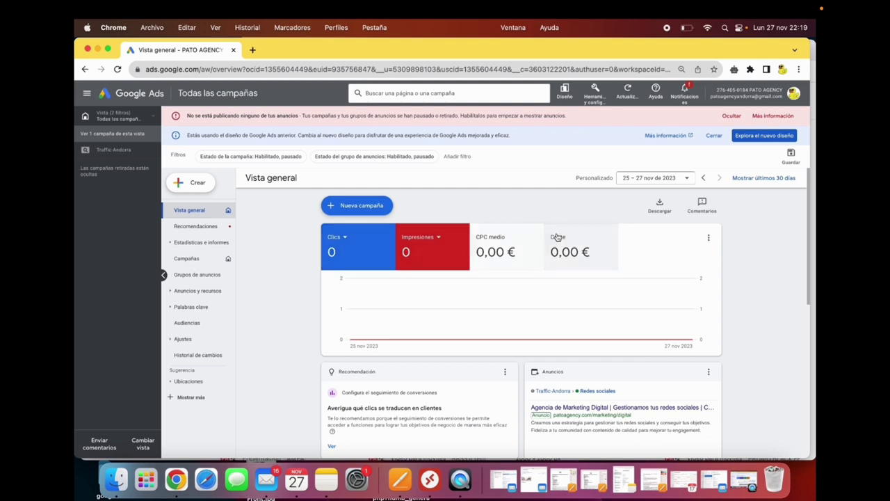
View the Google Ads account overview and open the campaigns report
scroll(541, 304, "down", 1)
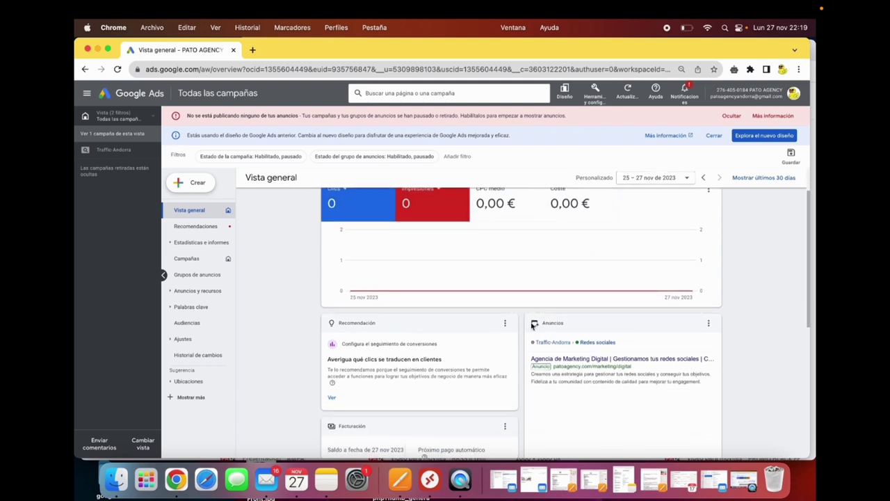
scroll(541, 292, "up", 1)
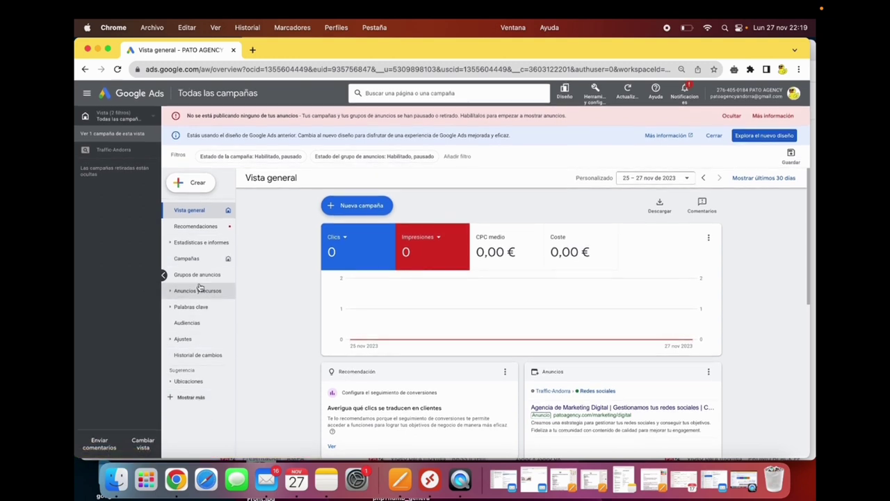
left_click(179, 259)
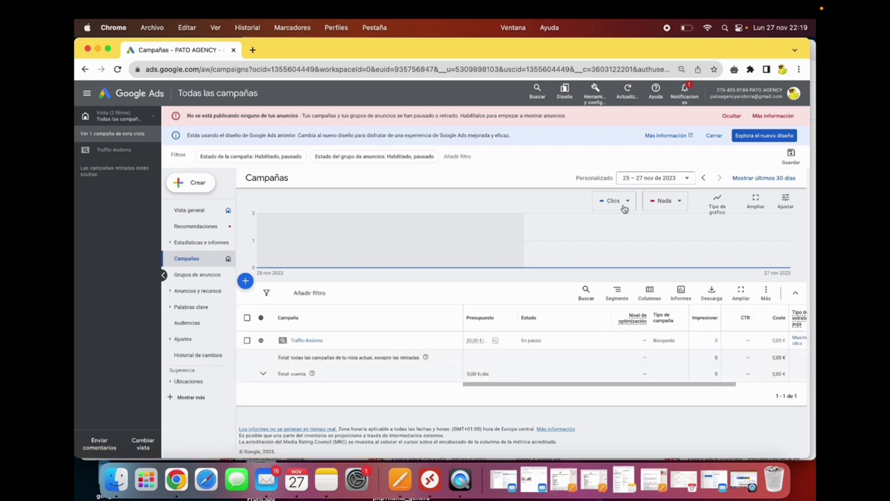
Set the campaigns report to a custom date range from 11 July to 27 November 2023
left_click(640, 178)
scroll(732, 306, "up", 10)
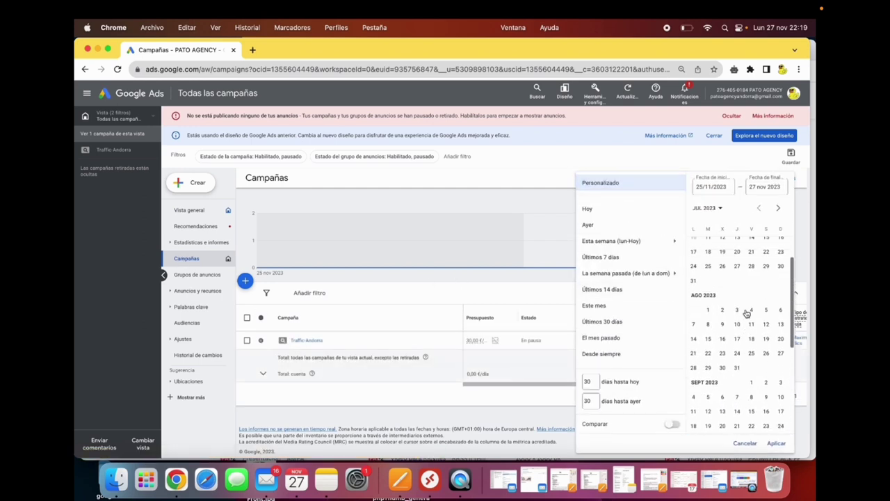
left_click(708, 272)
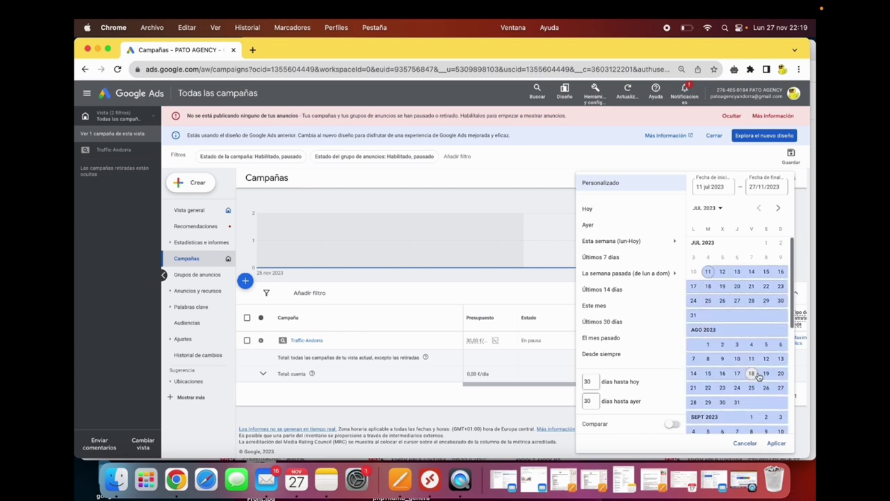
scroll(757, 376, "down", 3)
left_click(777, 443)
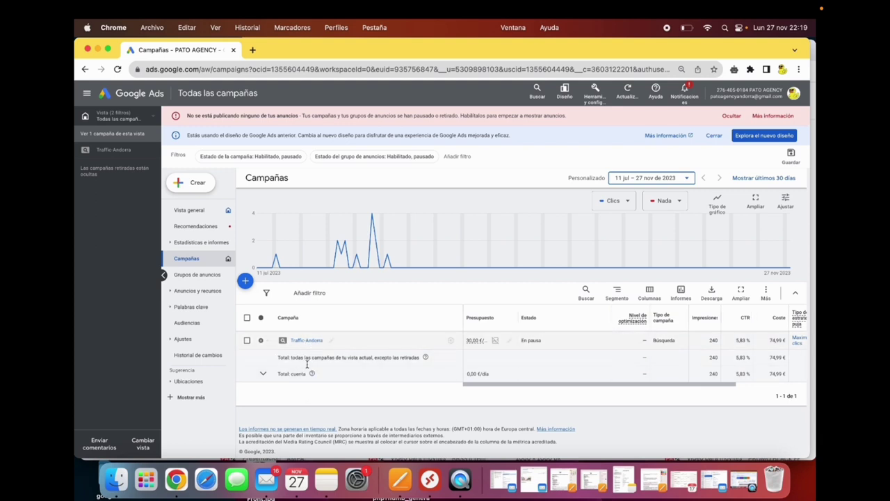
View the remaining metrics in the campaigns table and open the campaign column editor
scroll(635, 346, "right", 3)
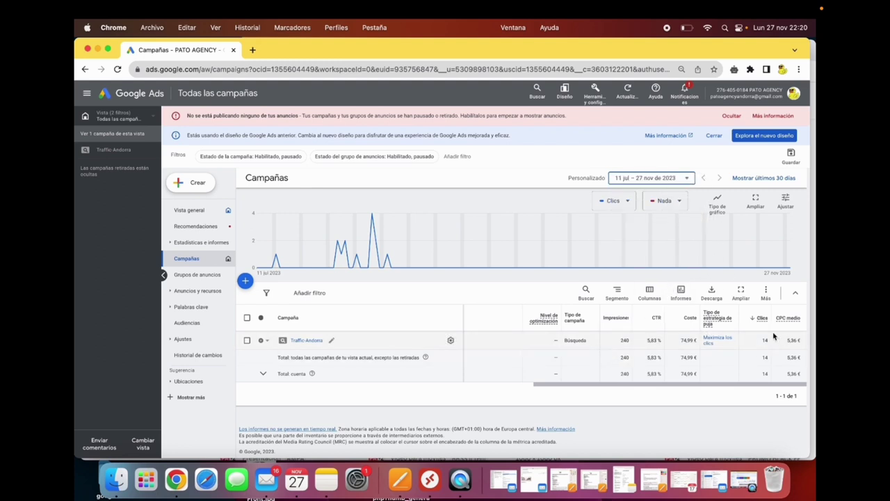
left_click(651, 294)
left_click(646, 322)
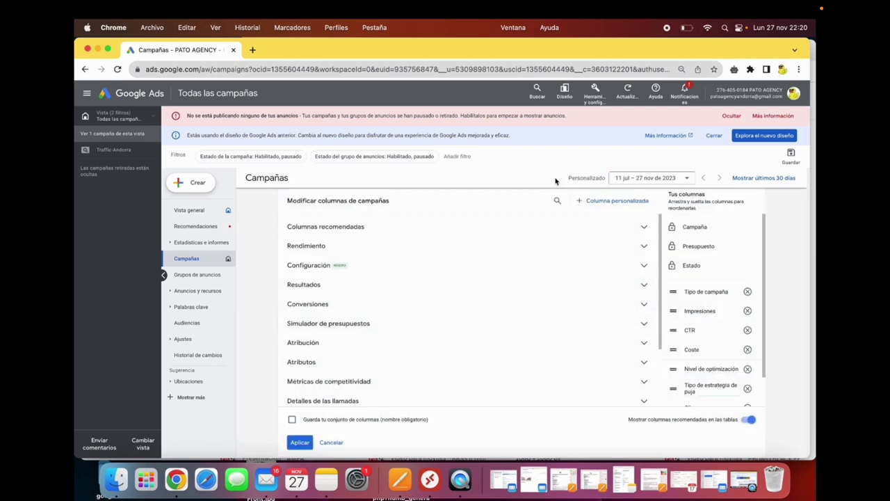
Search the campaign column options for "nive" and locate the Nivel de optimización column among the attributes
left_click(560, 201)
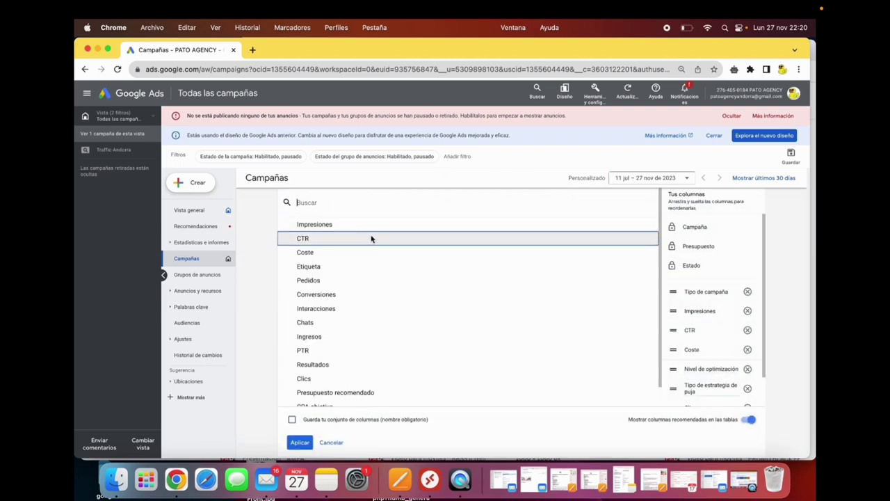
scroll(339, 327, "down", 1)
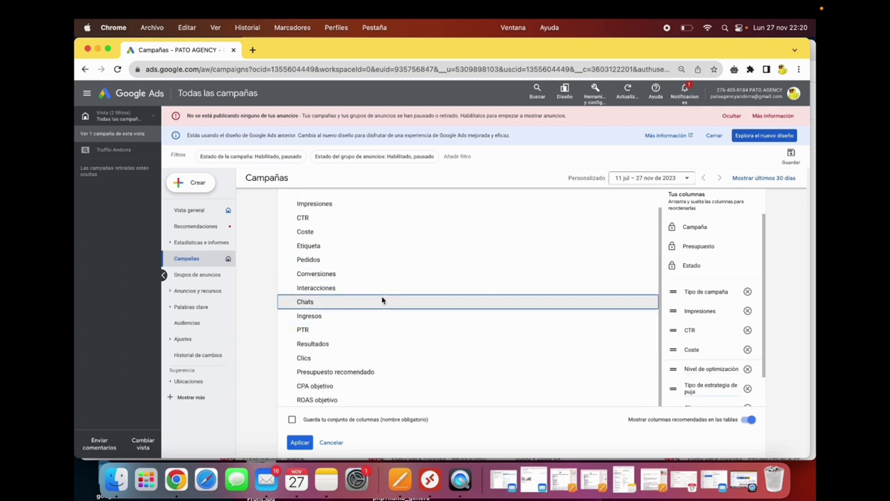
scroll(361, 299, "up", 2)
type("nive")
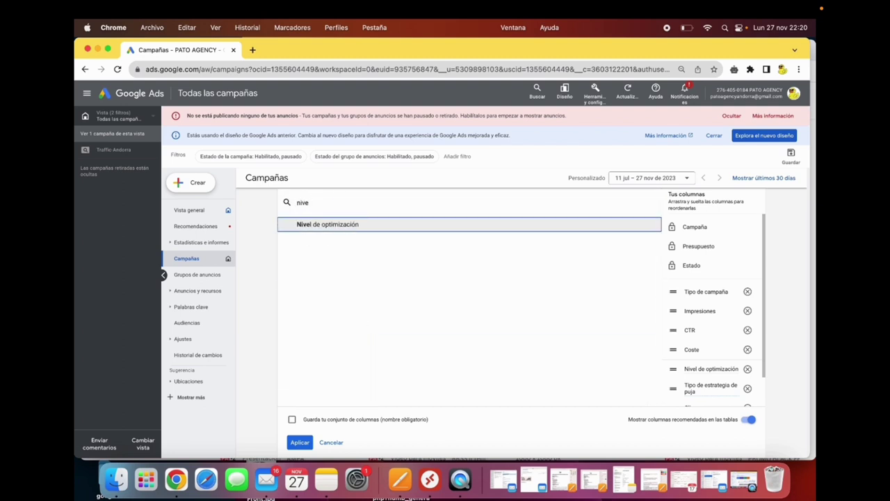
left_click(327, 226)
scroll(389, 347, "down", 3)
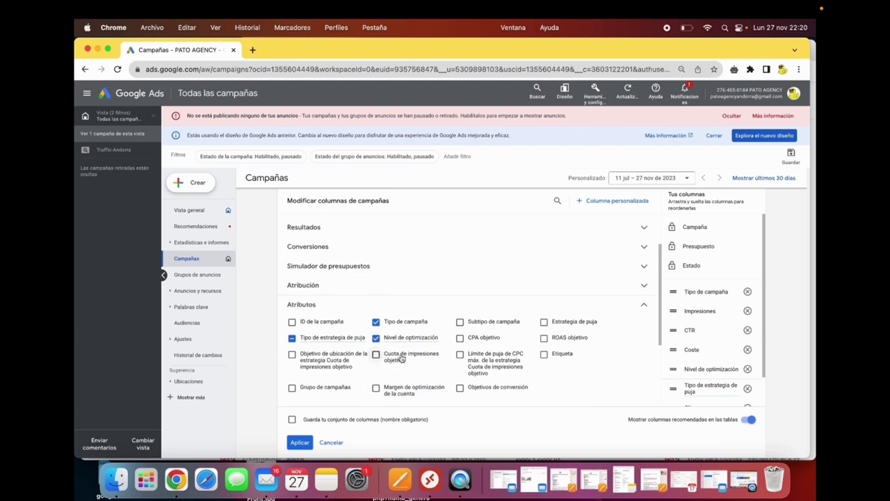
Review the recommended columns and the attribute options in the campaign column editor
scroll(386, 352, "down", 2)
scroll(385, 343, "up", 5)
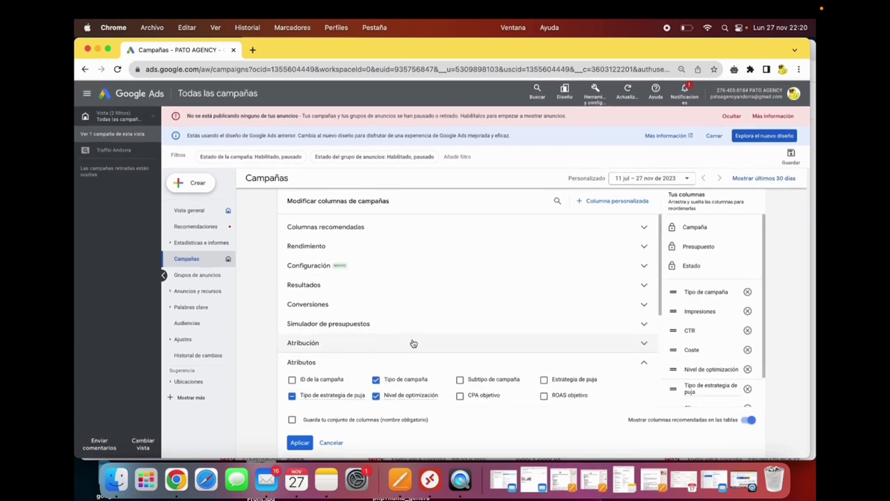
left_click(357, 229)
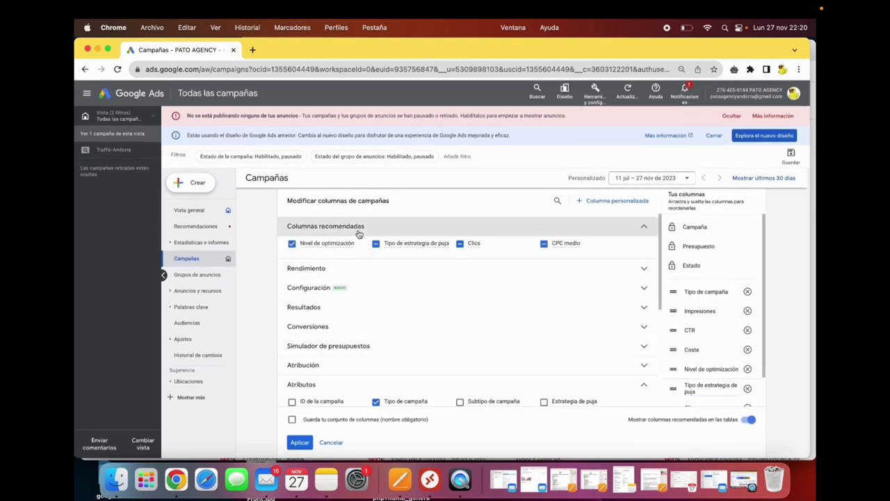
left_click(357, 229)
scroll(362, 292, "down", 5)
scroll(363, 327, "up", 1)
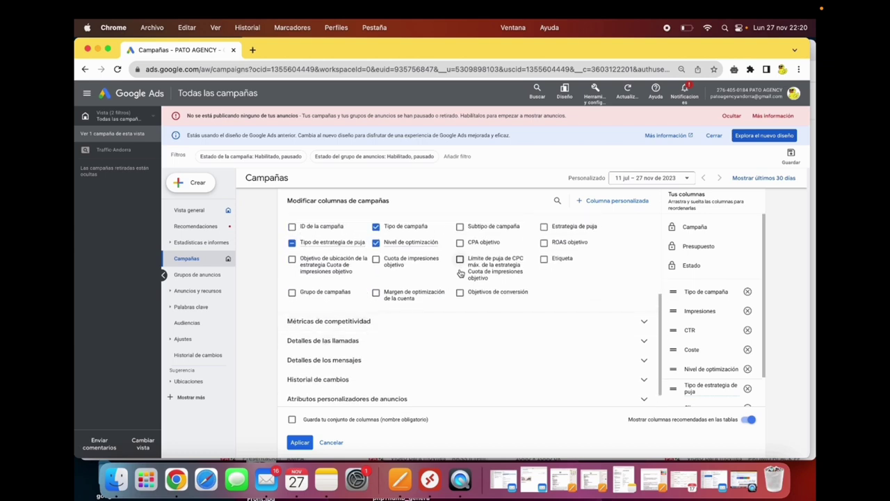
Add the search impression share, top impression share and absolute top impression share columns from Métricas de competitividad to the campaigns table
scroll(463, 281, "down", 1)
left_click(426, 320)
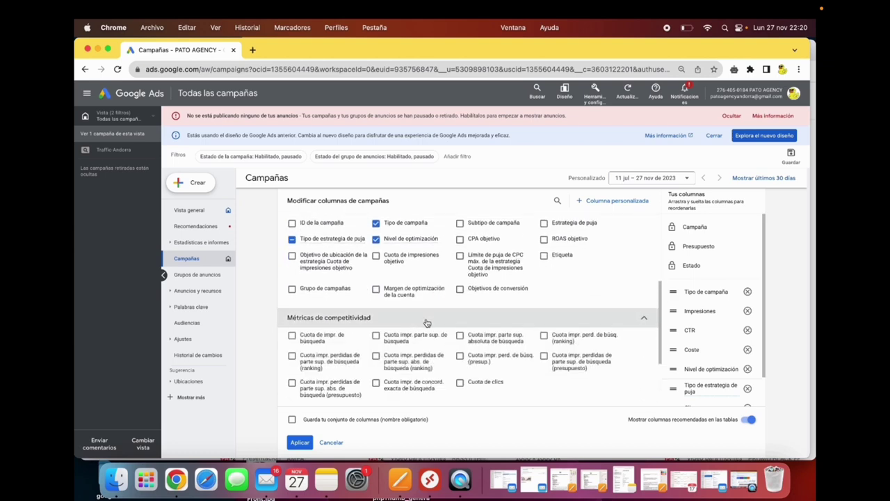
scroll(428, 321, "down", 1)
scroll(428, 321, "down", 1)
left_click(292, 262)
left_click(426, 269)
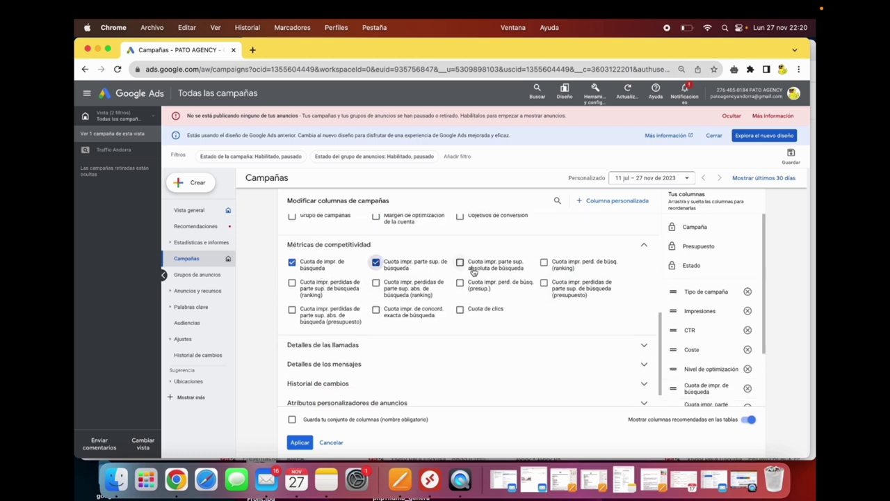
left_click(477, 271)
left_click(309, 442)
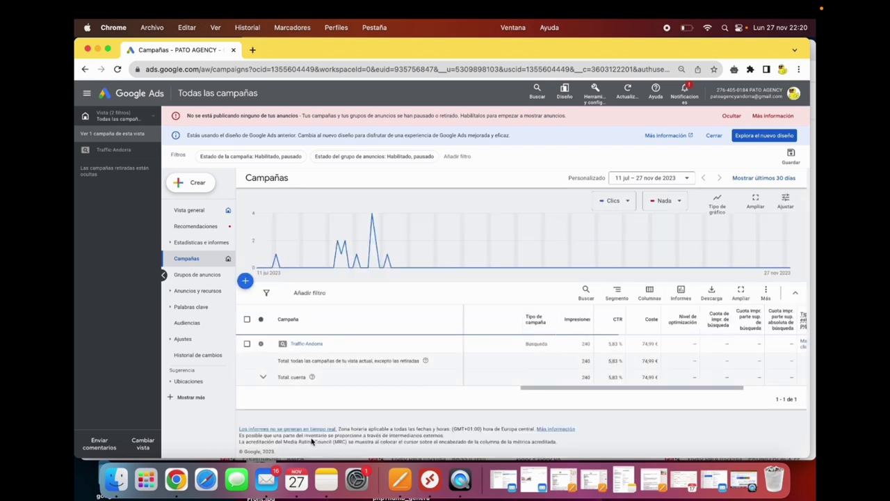
Examine the Traffic-Andorra campaign's impressions, CTR, cost, impression share and clicks in the campaigns table
scroll(592, 351, "right", 5)
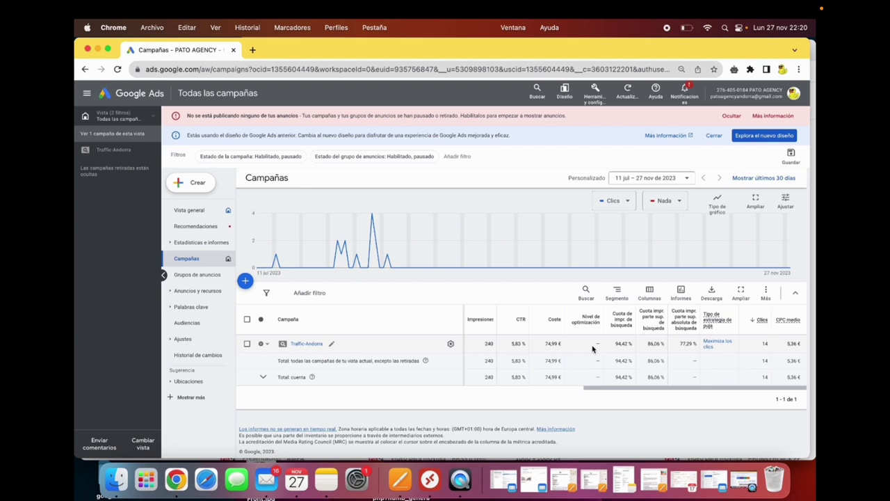
scroll(605, 359, "left", 5)
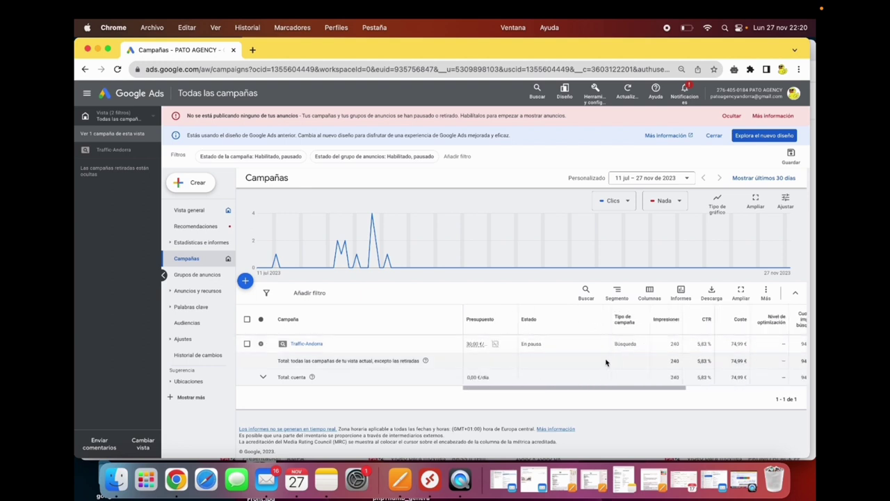
scroll(599, 351, "right", 3)
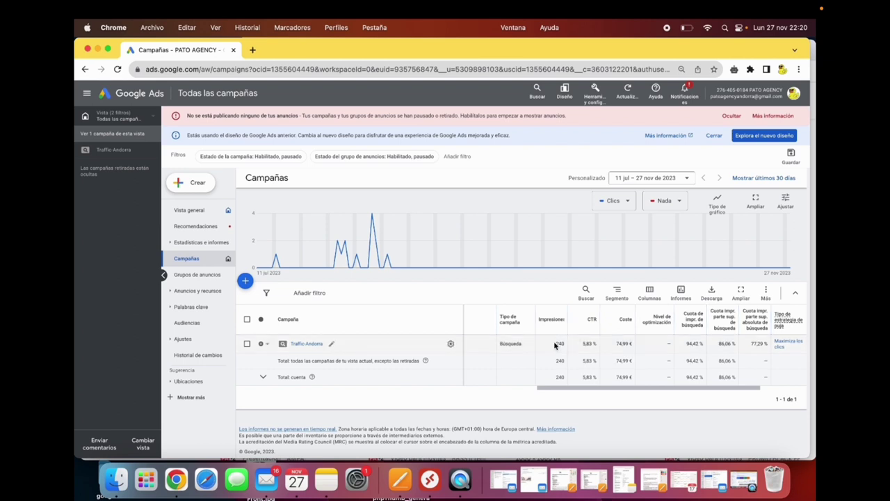
scroll(588, 343, "right", 2)
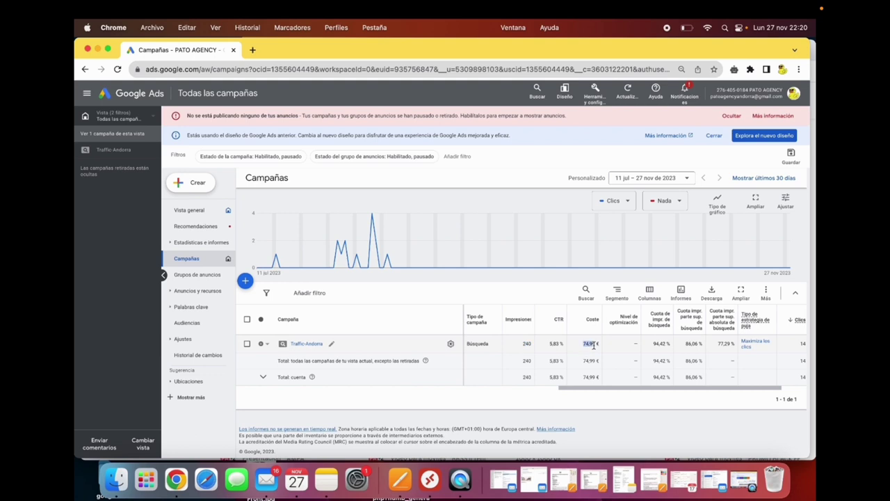
scroll(645, 350, "right", 2)
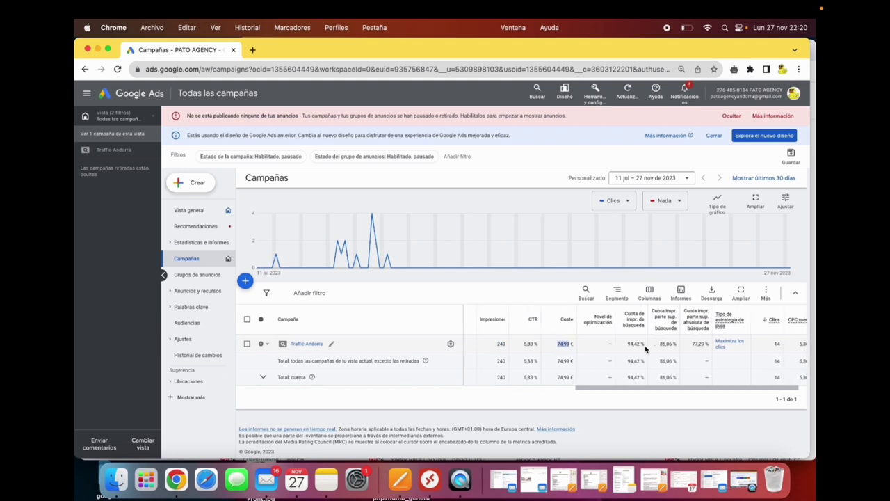
double_click(765, 344)
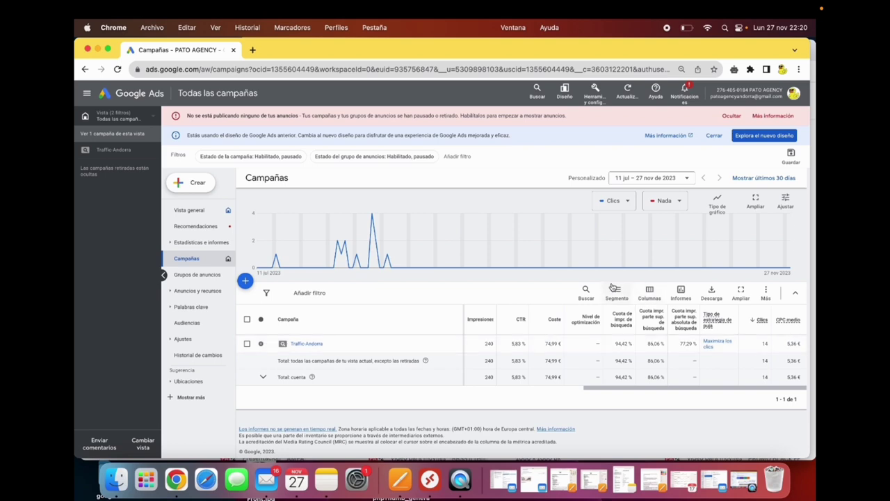
Reopen the campaign column editor and search its column options for "cpm"
left_click(647, 295)
left_click(644, 318)
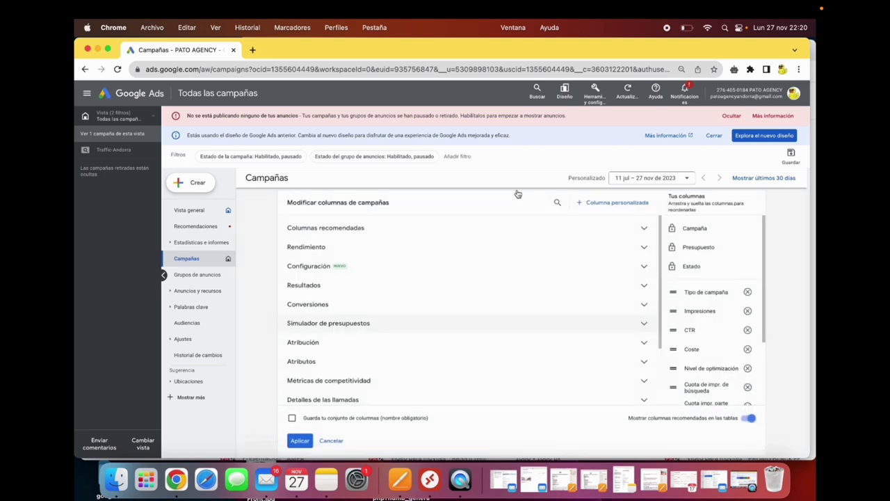
left_click(559, 202)
type("cpl")
key("BackSpace")
key("BackSpace")
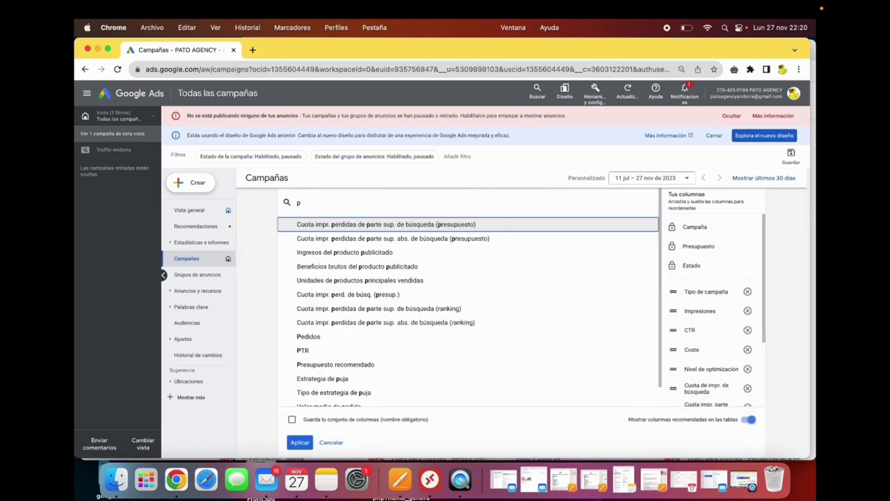
type("pl")
key("BackSpace")
type("m")
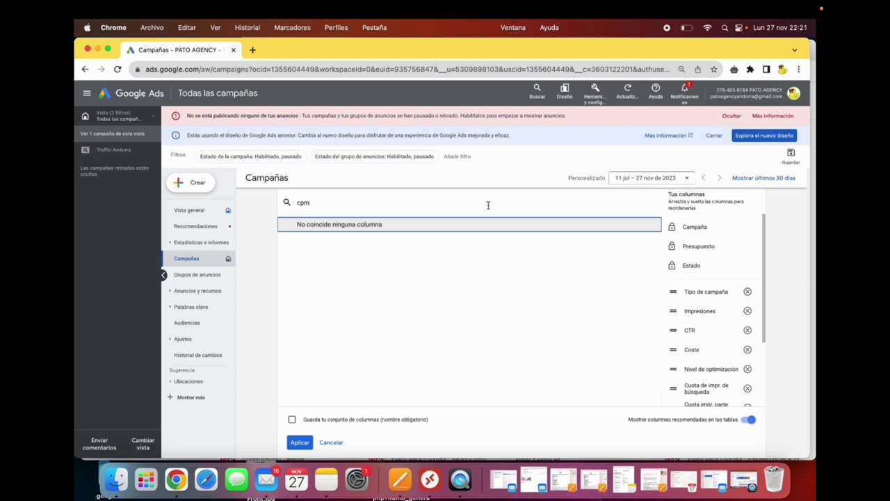
Search the column options for "cp" instead and add the CPA objetivo column to the campaigns table
key("BackSpace")
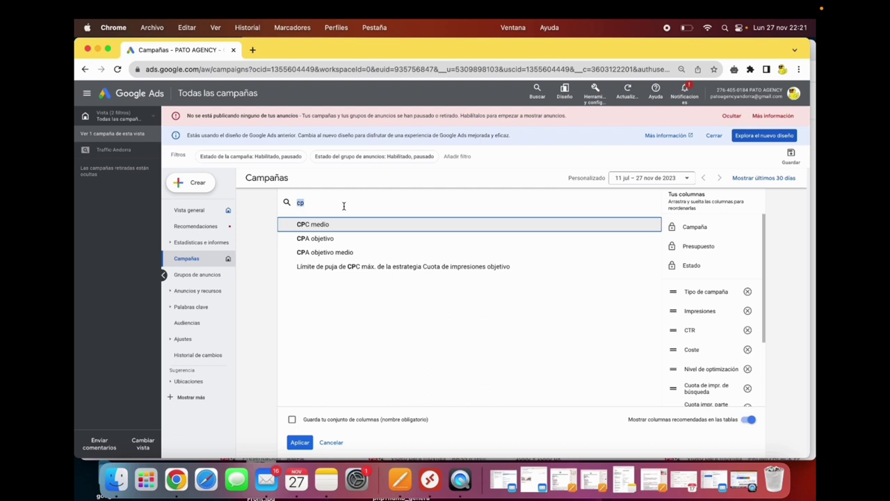
key("BackSpace")
key("Escape")
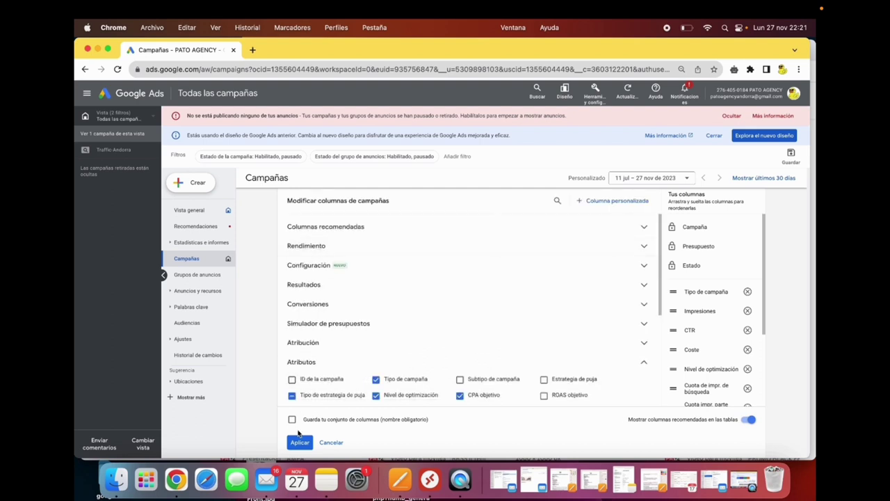
scroll(419, 342, "down", 3)
left_click(300, 442)
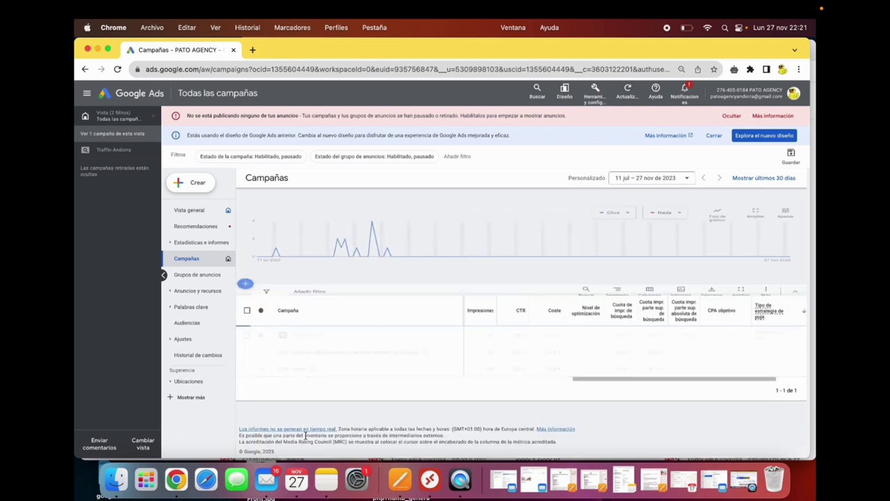
scroll(730, 344, "right", 2)
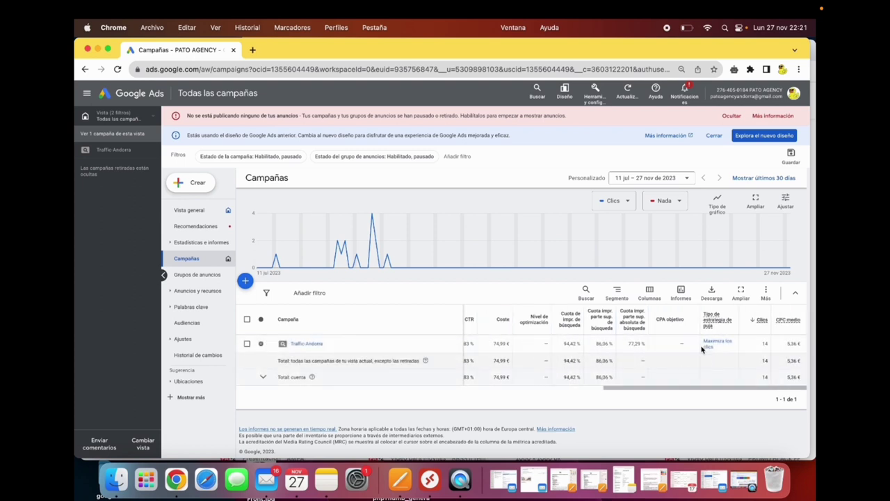
Search the campaign column options for "conver" and add the Conversiones column to the campaigns table
left_click(639, 297)
left_click(633, 314)
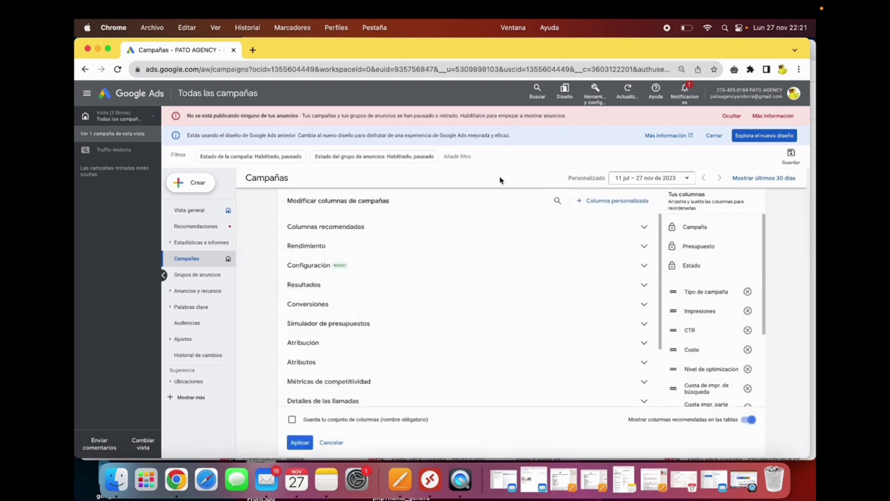
left_click(557, 201)
type("con")
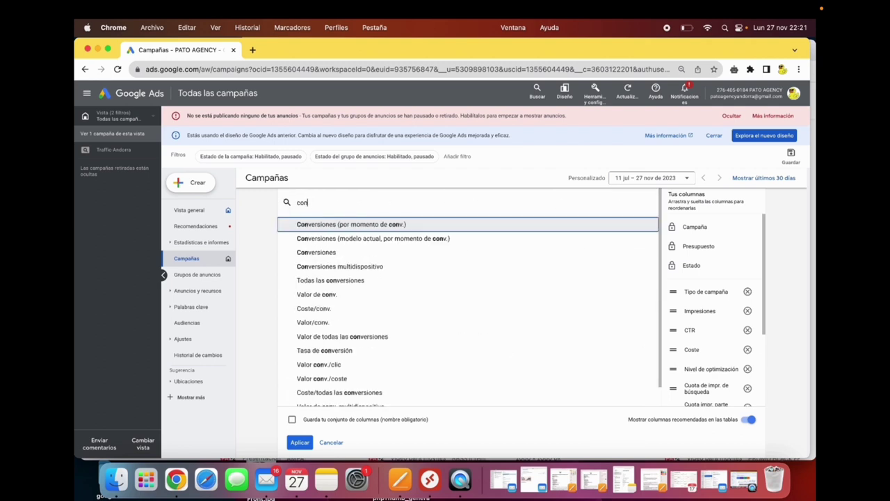
type("ver")
left_click(416, 225)
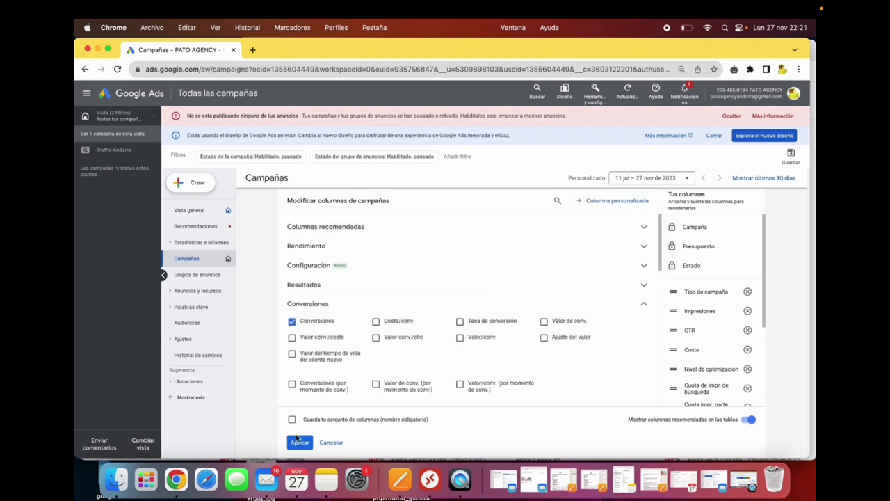
left_click(300, 442)
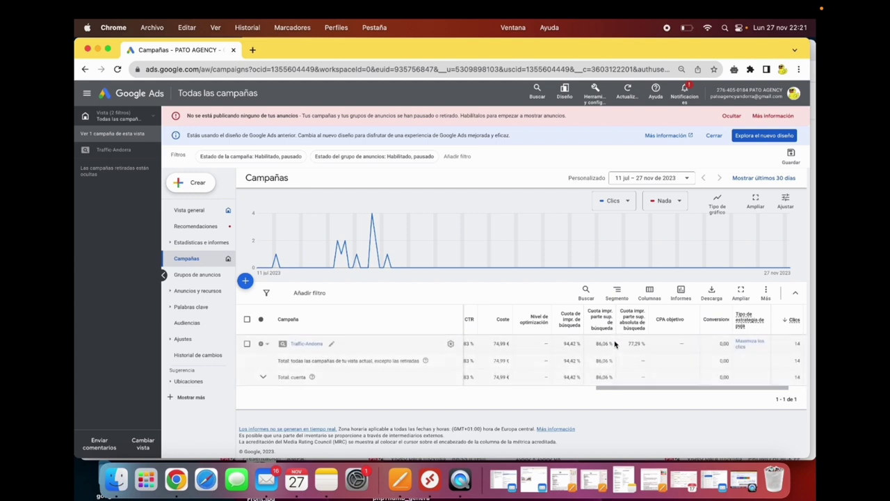
scroll(640, 356, "right", 3)
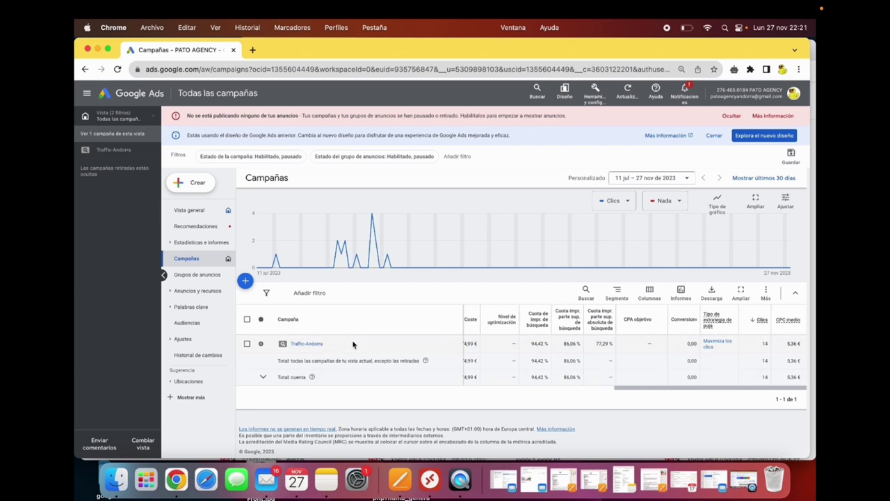
Open the Agencia ad group of the Traffic-Andorra campaign and examine its search terms report
left_click(304, 345)
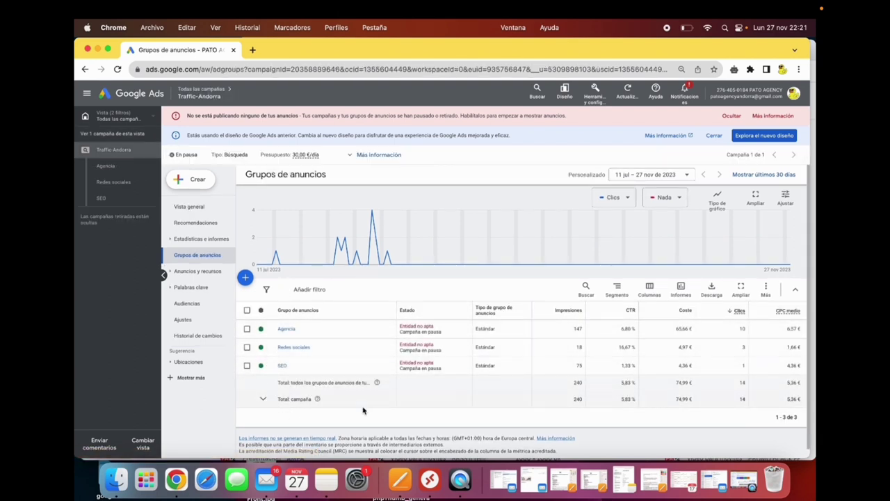
left_click(288, 329)
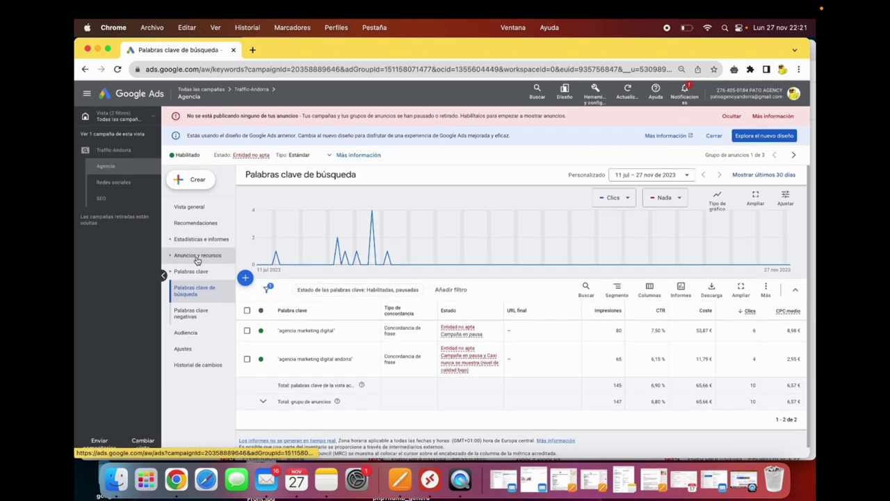
left_click(212, 240)
left_click(200, 277)
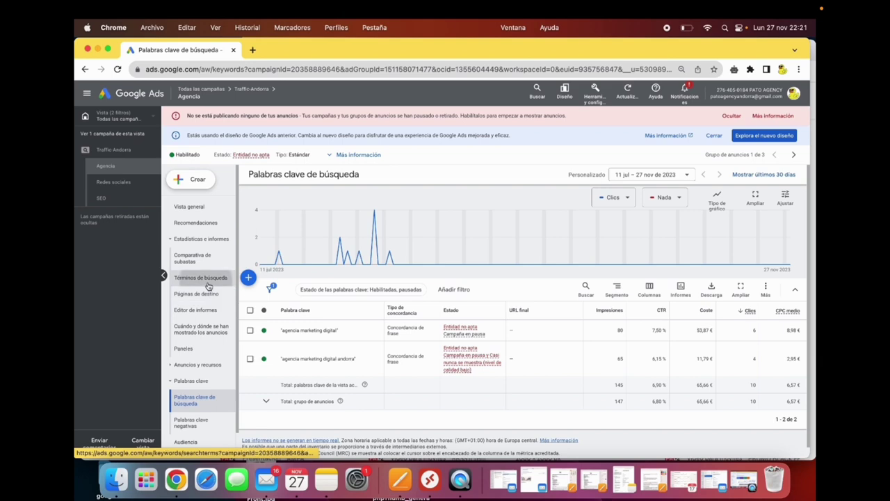
scroll(344, 377, "down", 3)
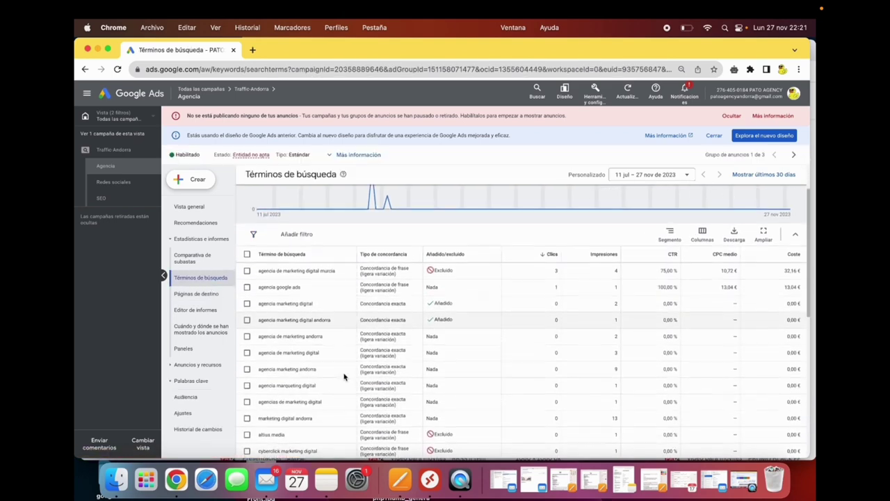
scroll(344, 376, "down", 5)
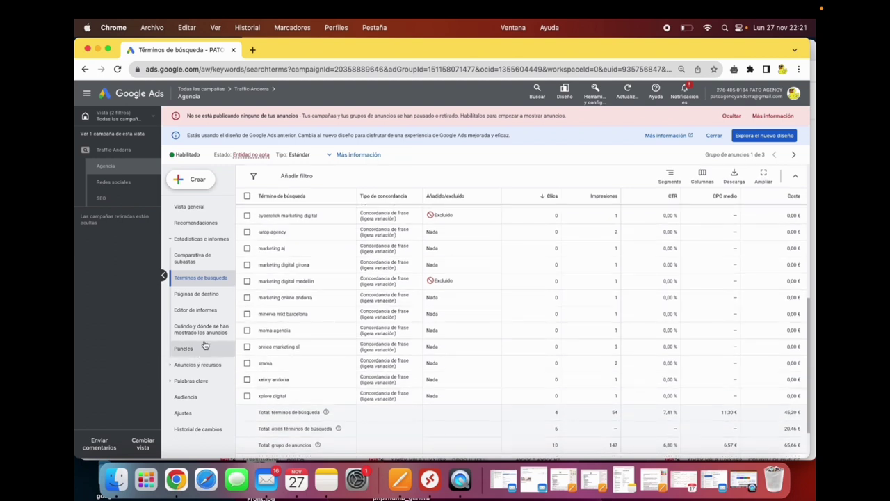
View the search terms for the "agencia marketing digital" keyword only and highlight the excluded term for marketing digital in Medellín
left_click(172, 381)
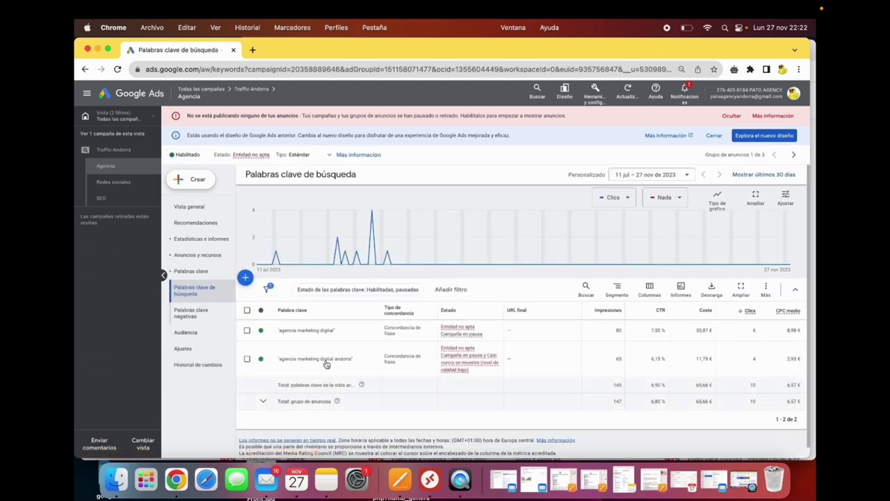
left_click(247, 330)
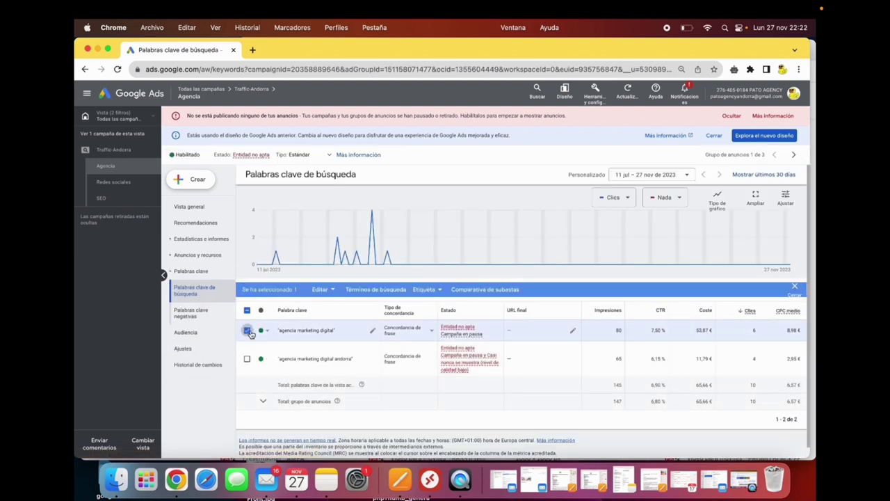
left_click(380, 290)
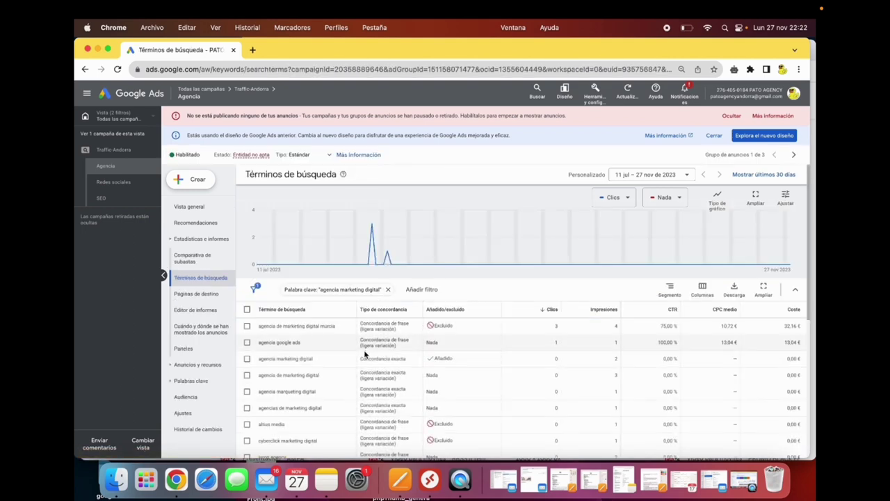
scroll(351, 378, "down", 2)
scroll(351, 378, "down", 3)
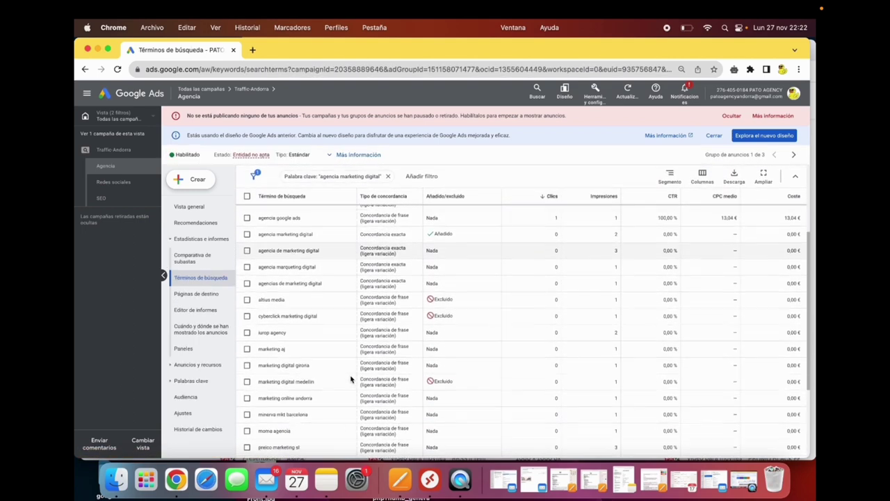
scroll(332, 372, "down", 1)
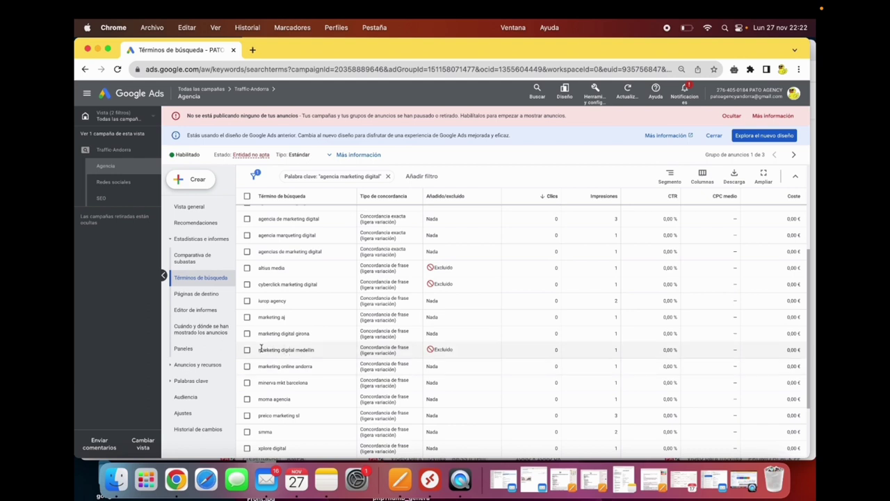
left_click_drag(258, 350, 324, 353)
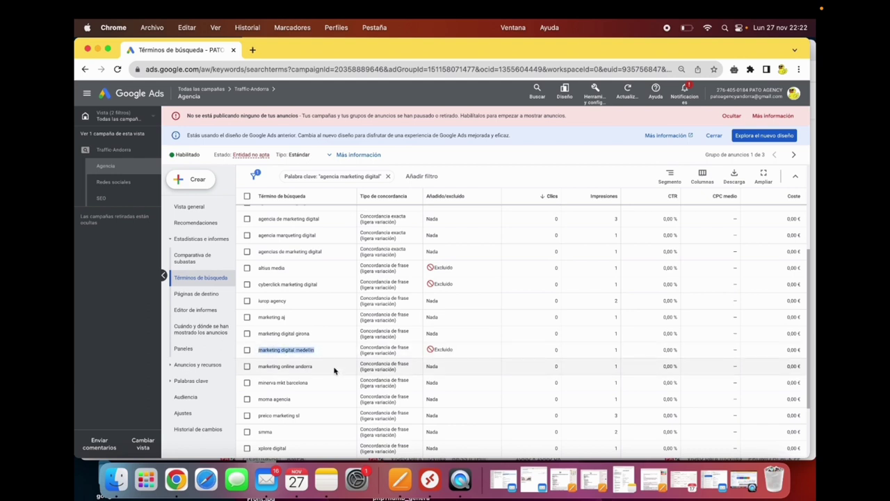
Review the remaining search terms for the keyword, and open the Keyword Planner's form for discovering new keywords
scroll(351, 353, "down", 2)
scroll(351, 365, "up", 2)
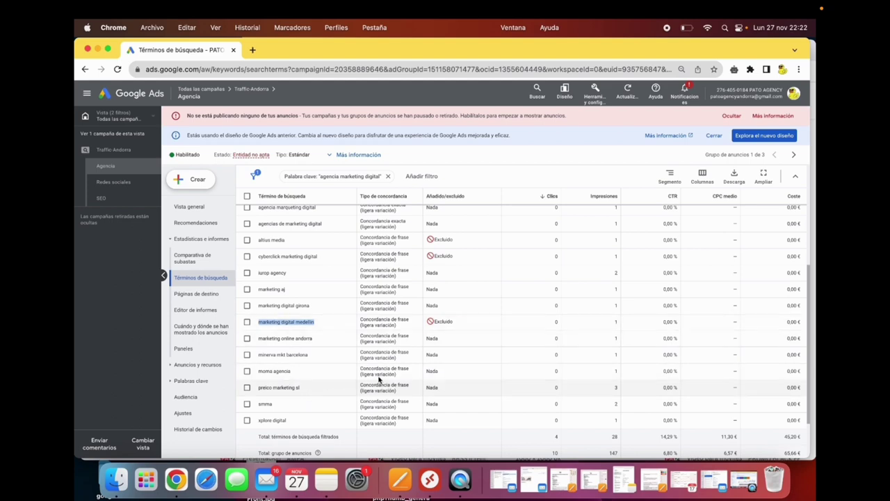
scroll(447, 374, "down", 2)
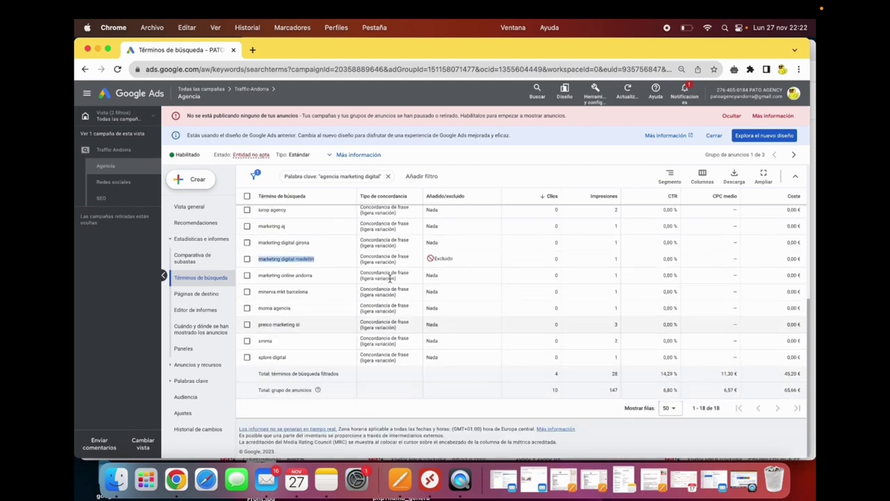
scroll(338, 288, "up", 5)
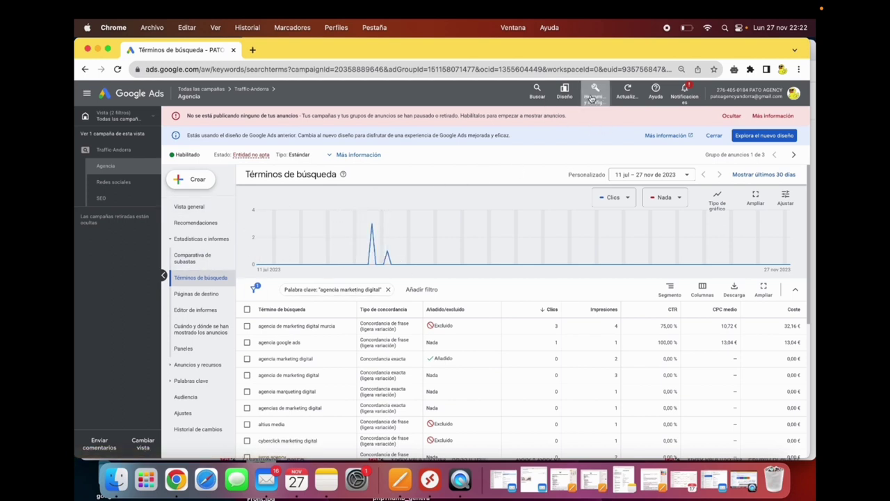
left_click(594, 96)
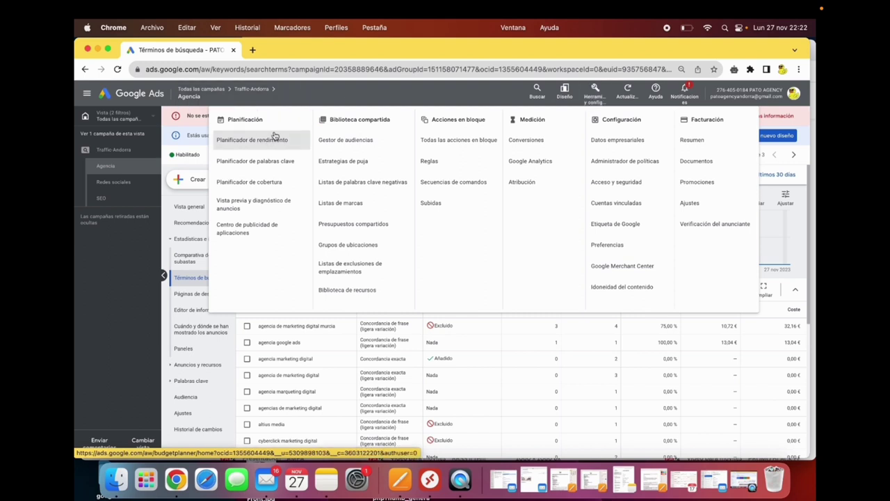
left_click(275, 168)
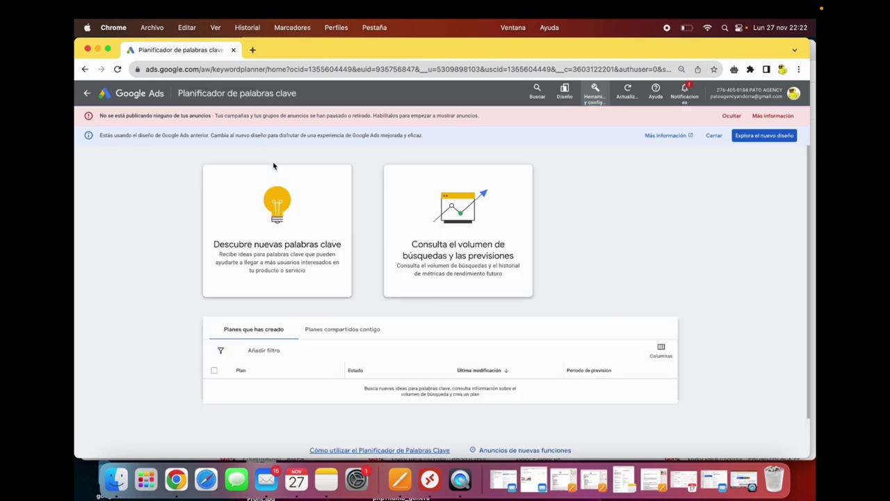
left_click(317, 233)
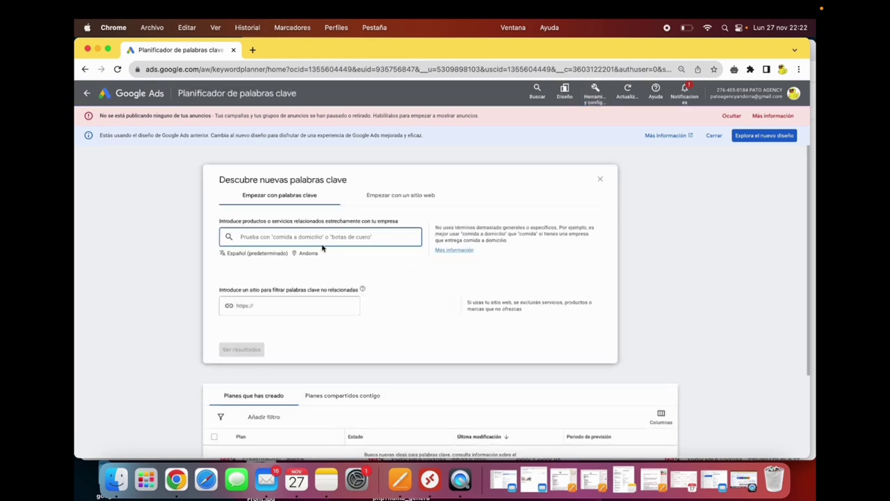
Add España to the target locations for the keyword ideas, alongside Andorra, and save the location selection
left_click(252, 254)
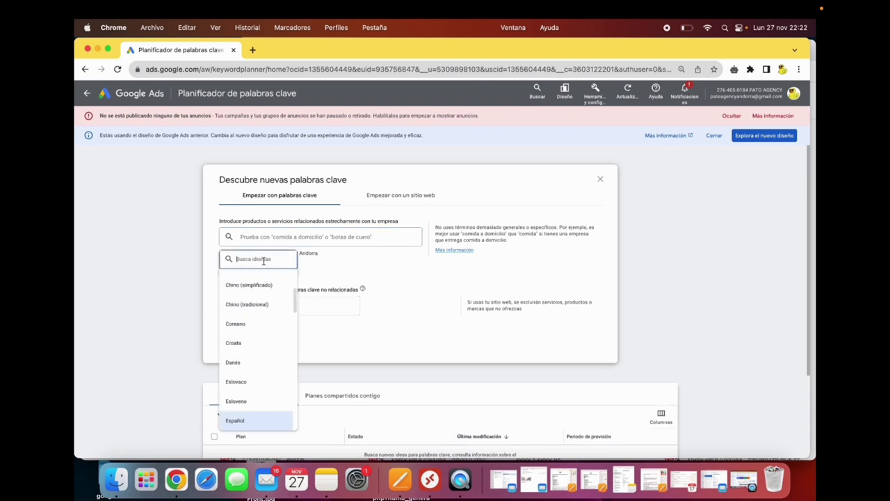
left_click(308, 254)
left_click(310, 254)
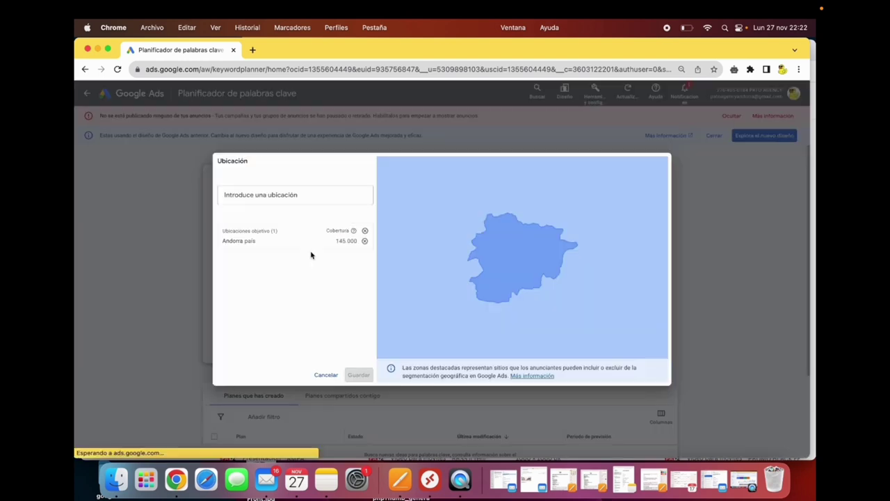
left_click(303, 195)
type("espa")
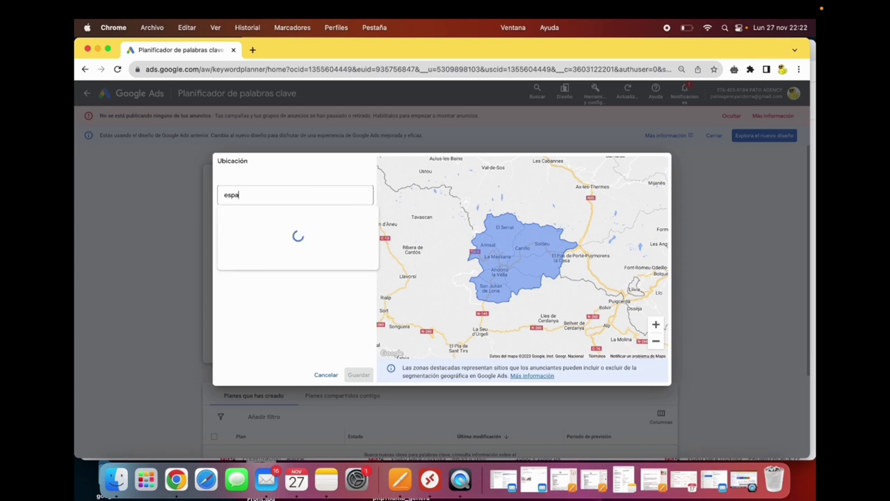
left_click(270, 223)
left_click(357, 375)
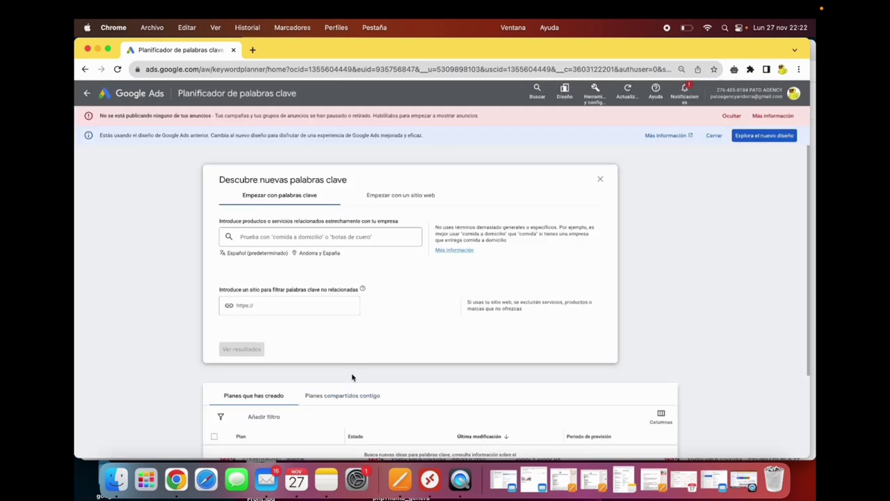
Get keyword ideas for "crear empresa a andorra"
type("crear empresa a andor")
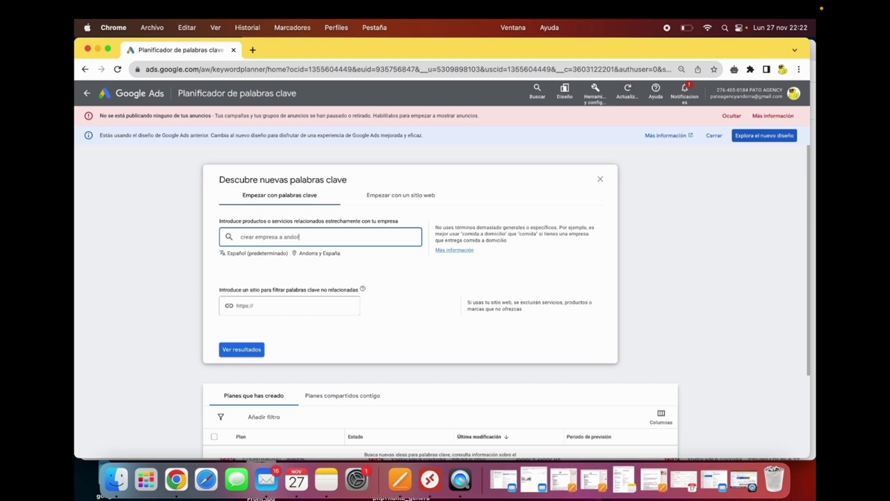
type("ra")
key("Return")
left_click(241, 349)
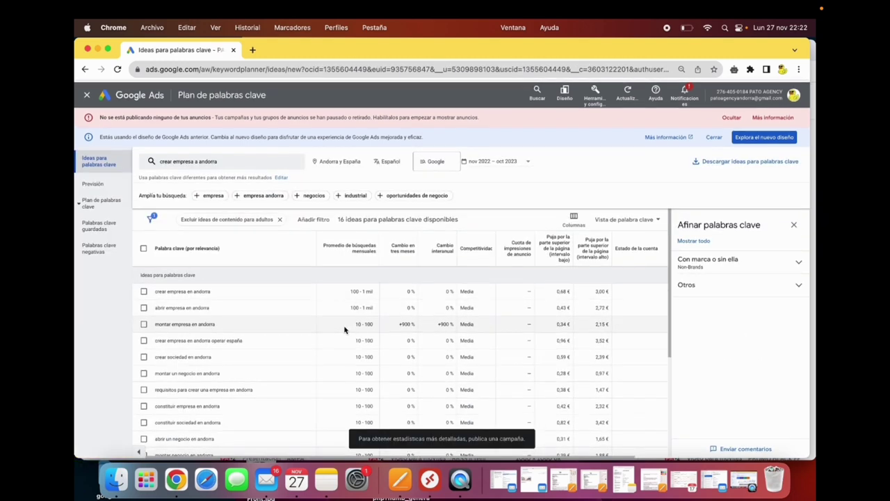
Examine the keyword ideas' average monthly searches, competition and top-of-page bids, highlighting the search volume of "crear empresa en andorra"
scroll(348, 317, "down", 5)
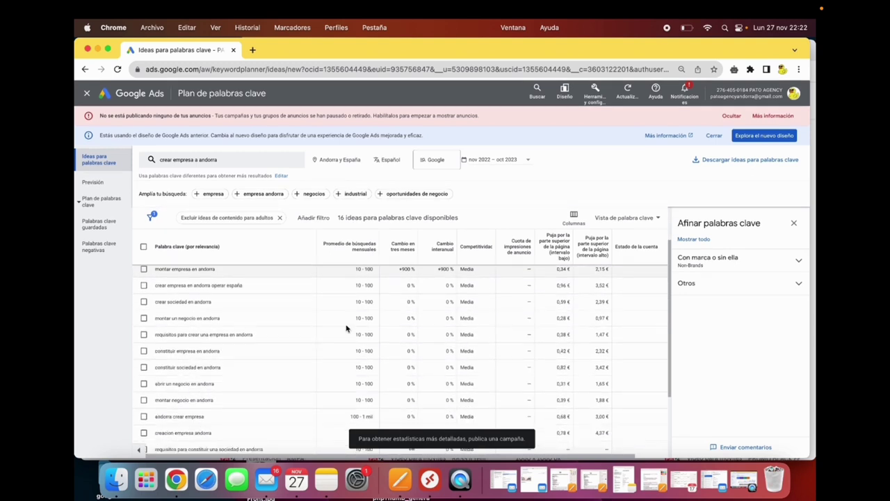
scroll(347, 329, "up", 5)
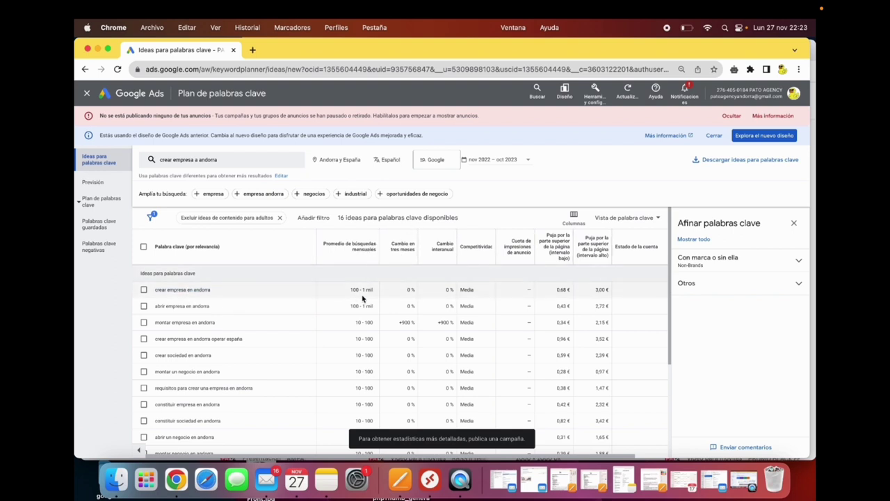
left_click_drag(351, 292, 380, 294)
left_click(371, 295)
scroll(477, 290, "right", 2)
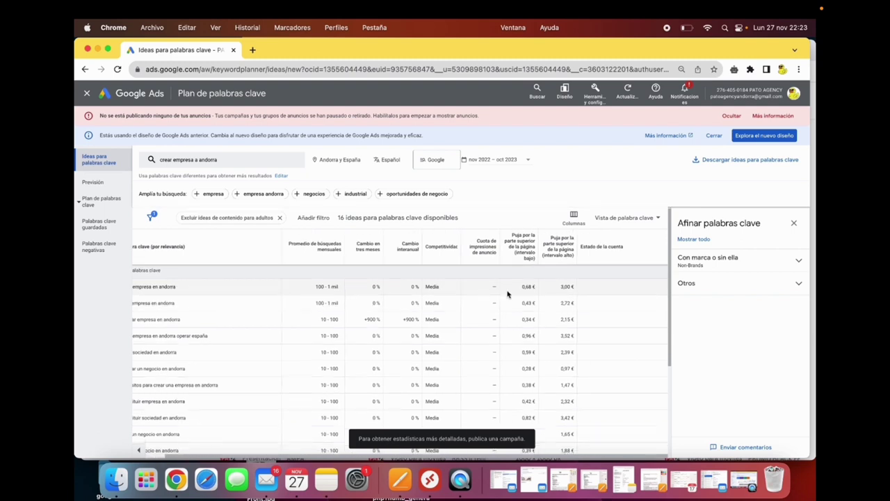
scroll(506, 293, "left", 2)
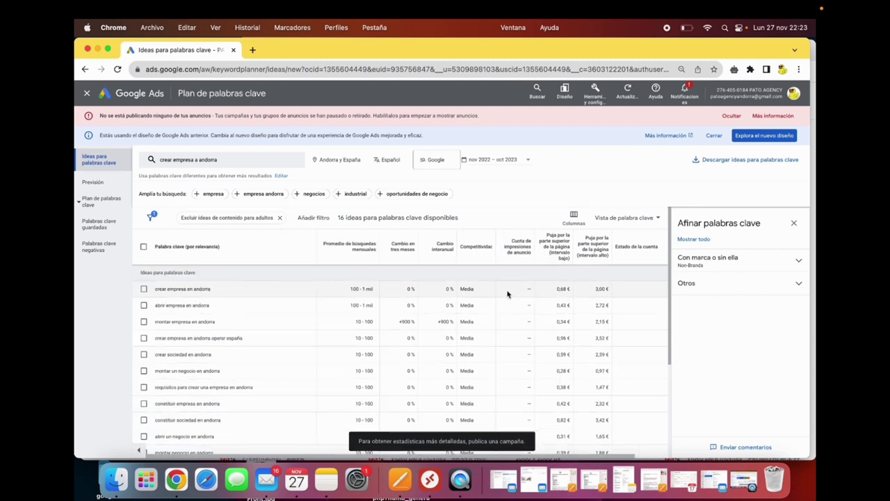
Compare the suggested variants for creating, setting up and constituting a company in Andorra, and expand the brand or non-brand refinement
left_click_drag(156, 282, 223, 291)
left_click(226, 286)
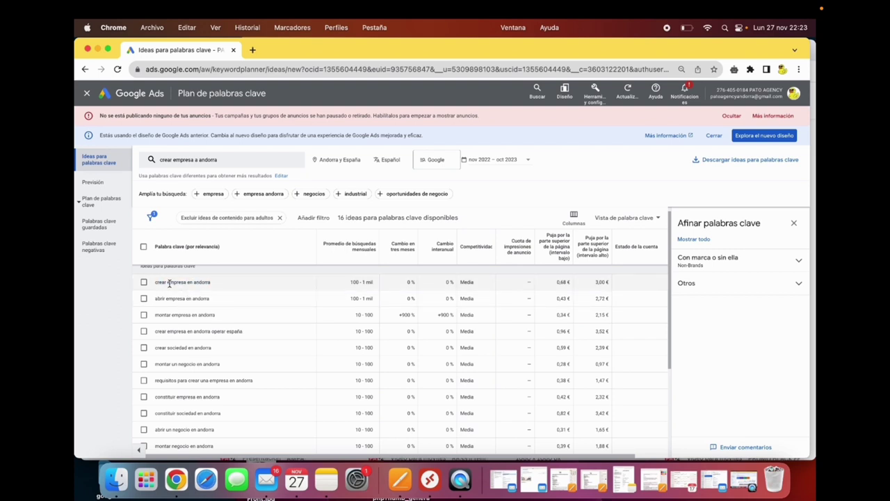
left_click_drag(180, 298, 218, 299)
left_click(191, 320)
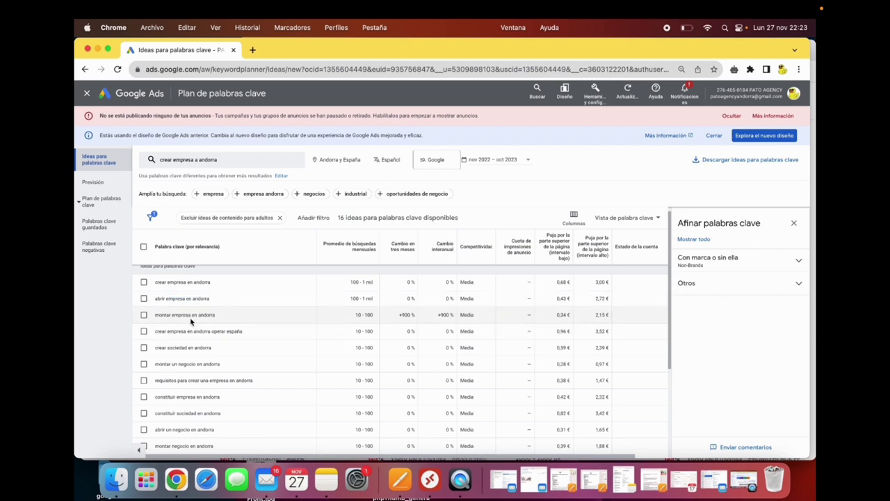
triple_click(158, 317)
scroll(209, 341, "down", 1)
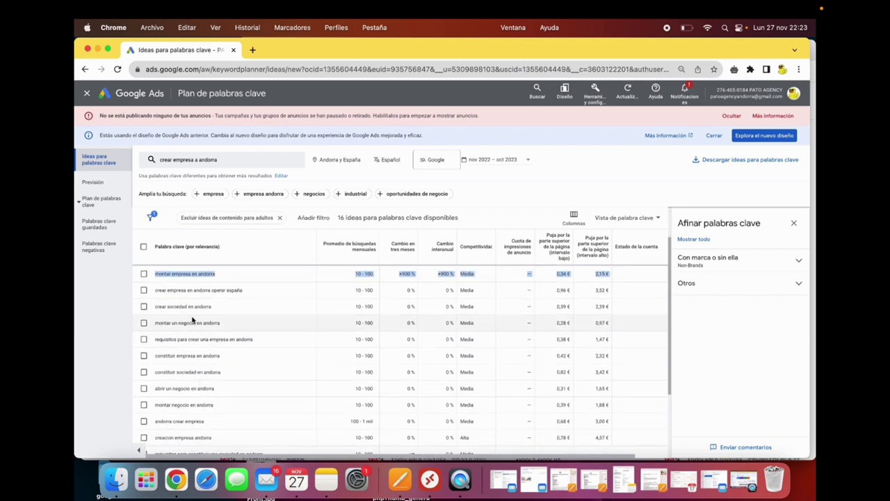
left_click(191, 335)
left_click_drag(167, 356, 219, 356)
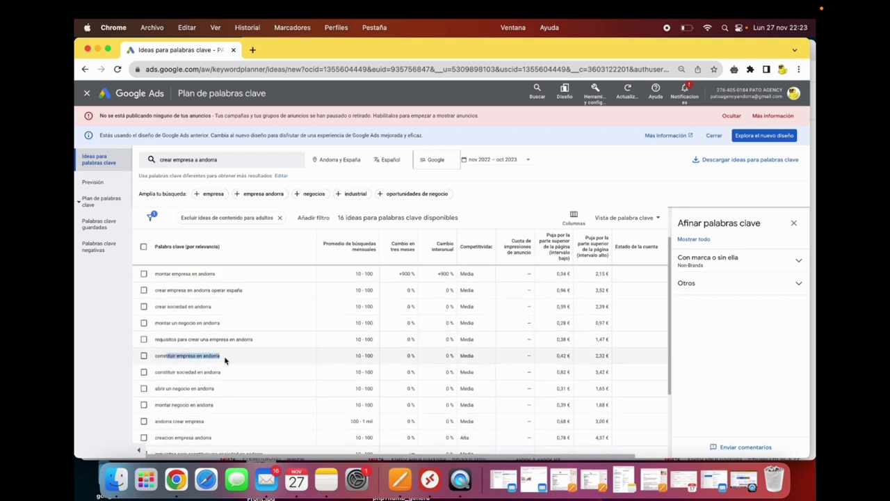
left_click(212, 407)
scroll(223, 386, "down", 3)
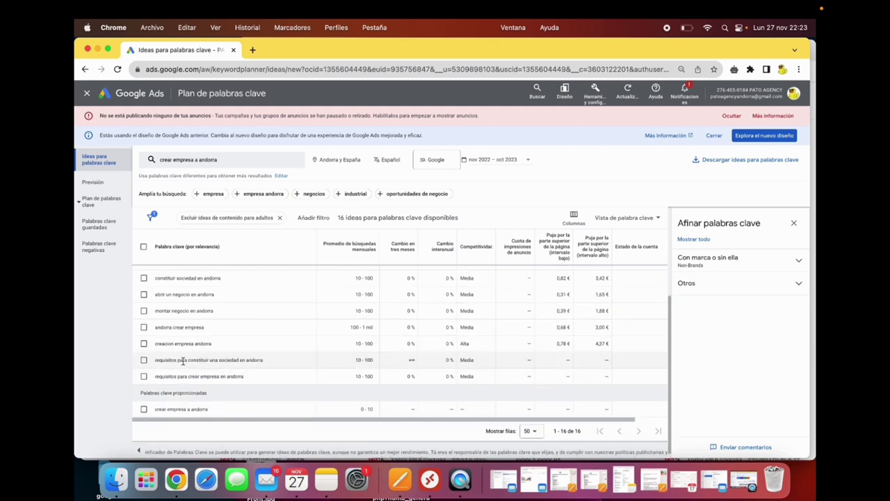
left_click_drag(182, 361, 263, 361)
scroll(286, 339, "up", 3)
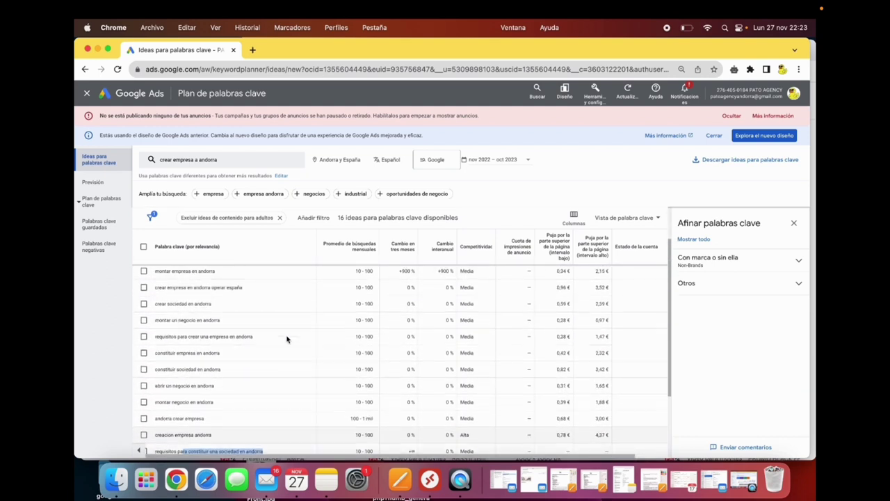
scroll(287, 339, "up", 2)
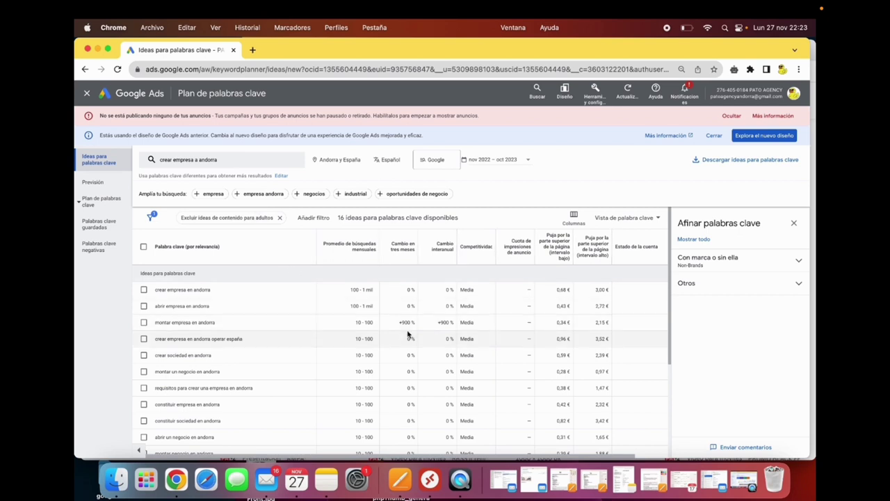
left_click(723, 257)
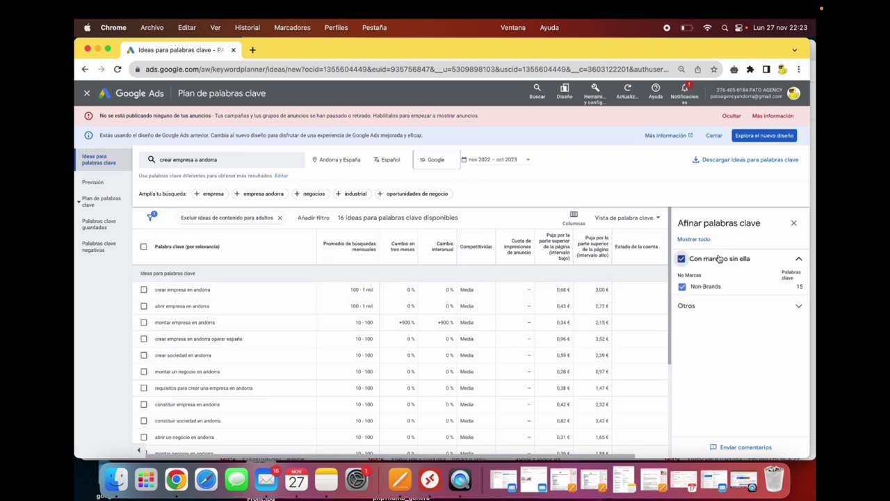
Replace the search keyword with "esquiar en andorra" and get its keyword ideas
left_click(290, 158)
left_click(241, 200)
type("c")
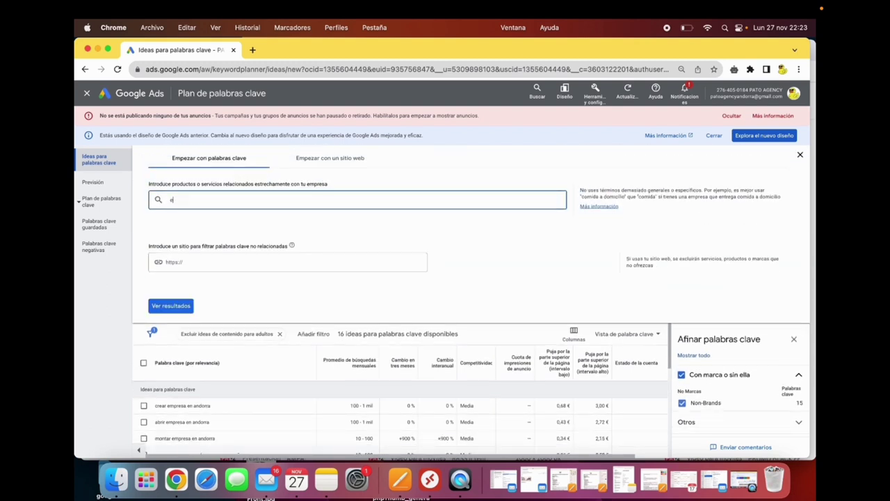
type("squiar en andorra")
key("Return")
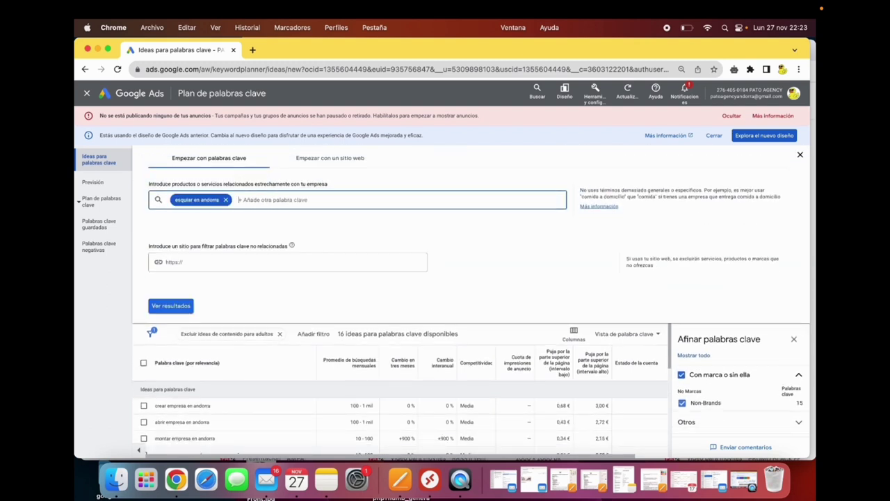
left_click(174, 308)
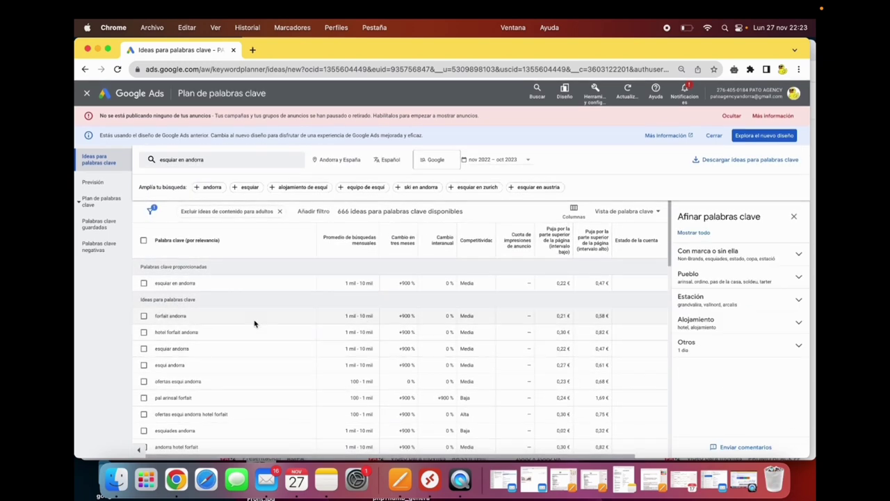
Exclude the estiber, logitravel and caldea brands from the skiing keyword ideas and review the refined list
scroll(411, 392, "down", 3)
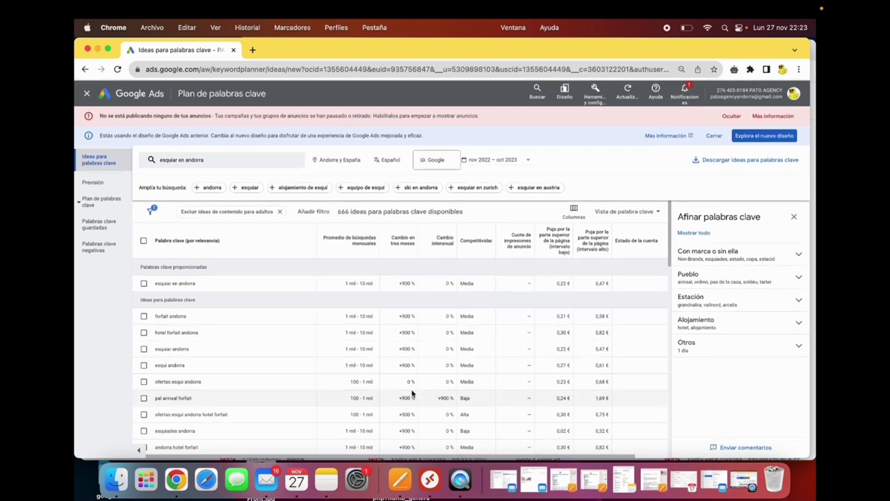
scroll(411, 391, "up", 3)
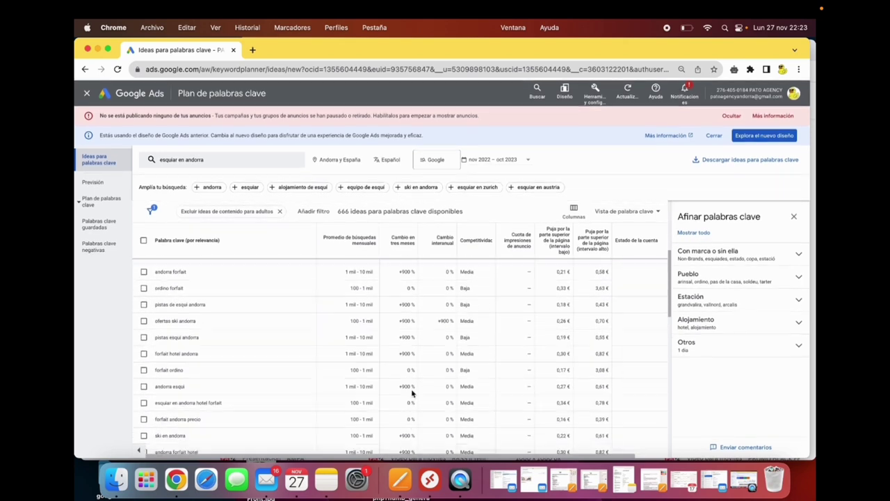
left_click(747, 263)
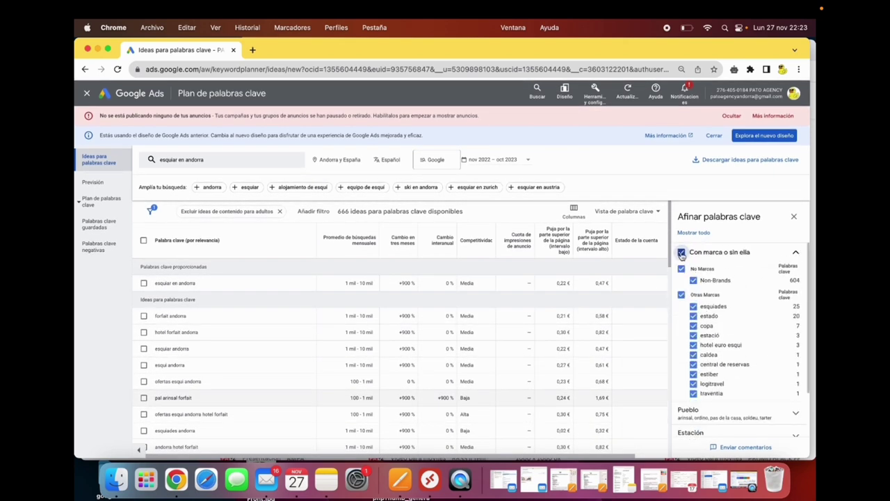
scroll(694, 312, "down", 2)
left_click(694, 324)
left_click(693, 333)
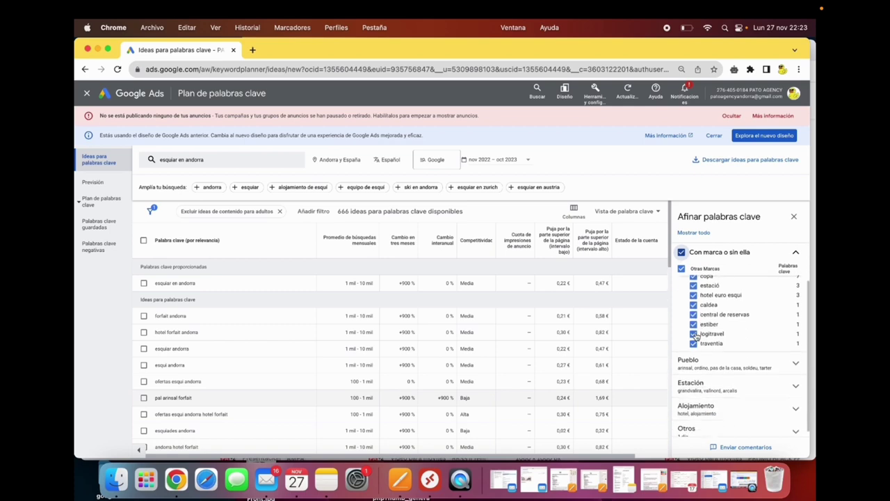
left_click(693, 305)
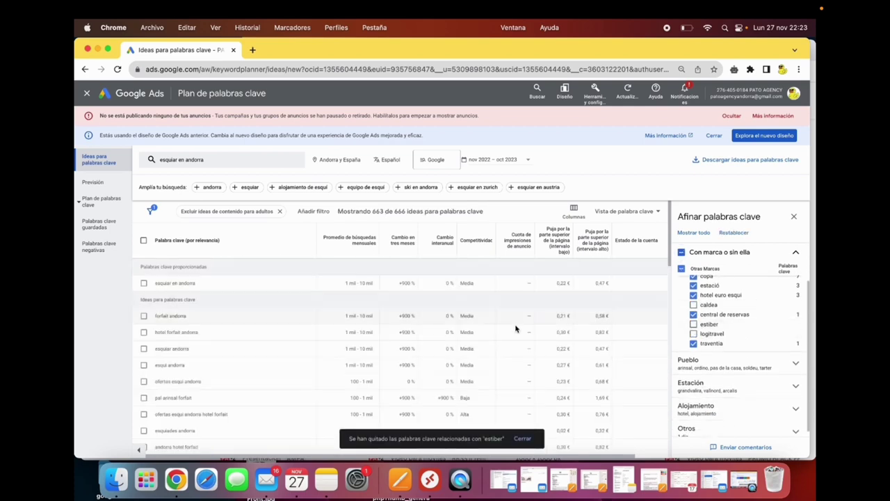
scroll(426, 382, "down", 5)
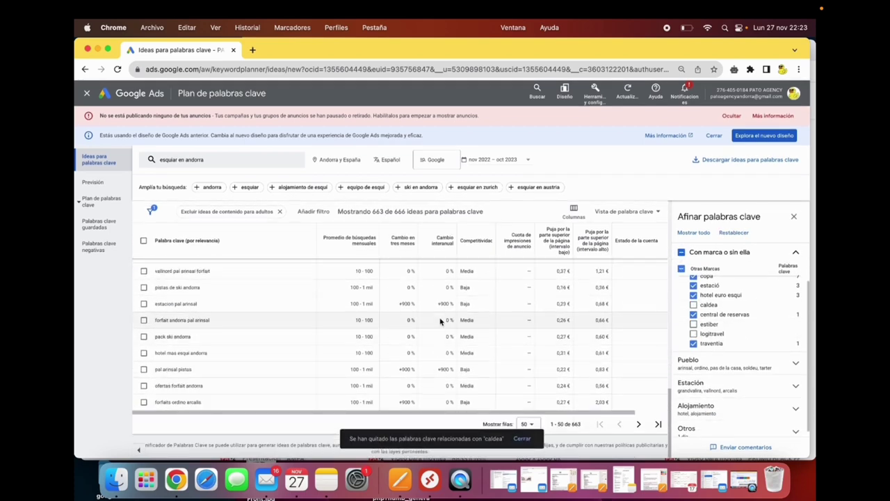
scroll(470, 300, "up", 10)
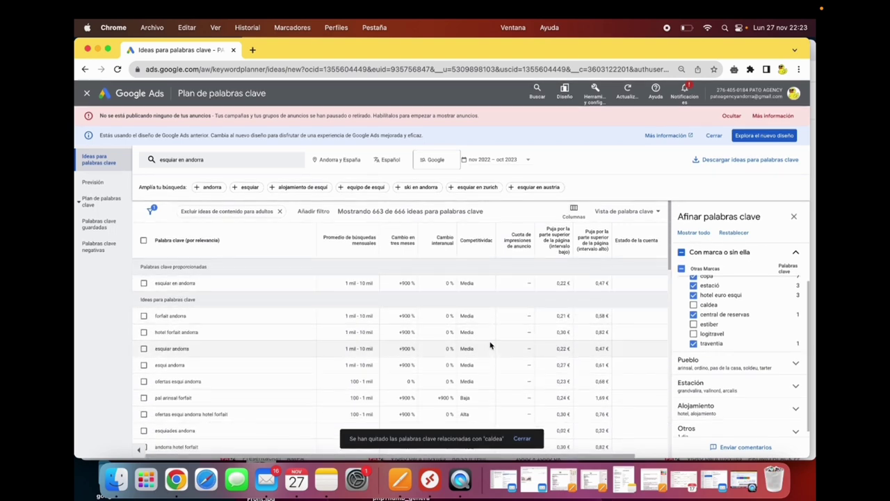
mouse_move(574, 244)
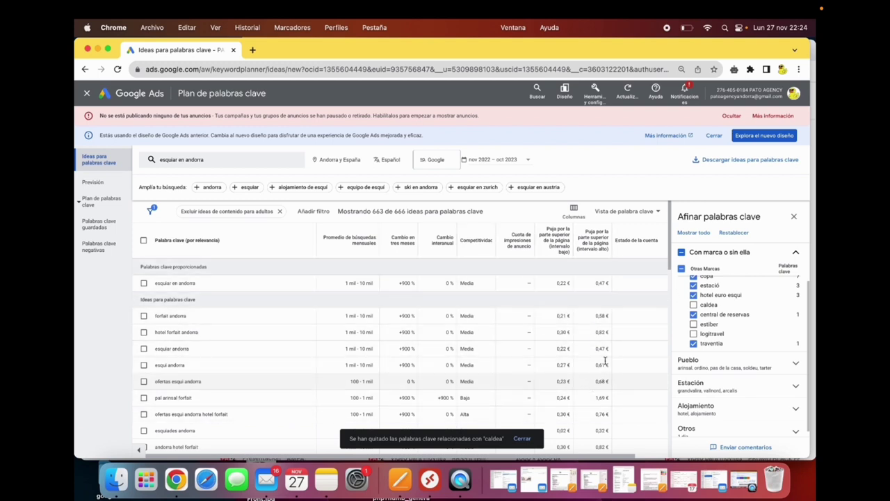
Open the Audience Manager and start a website visitors segment to review its visitor type options
scroll(602, 334, "down", 1)
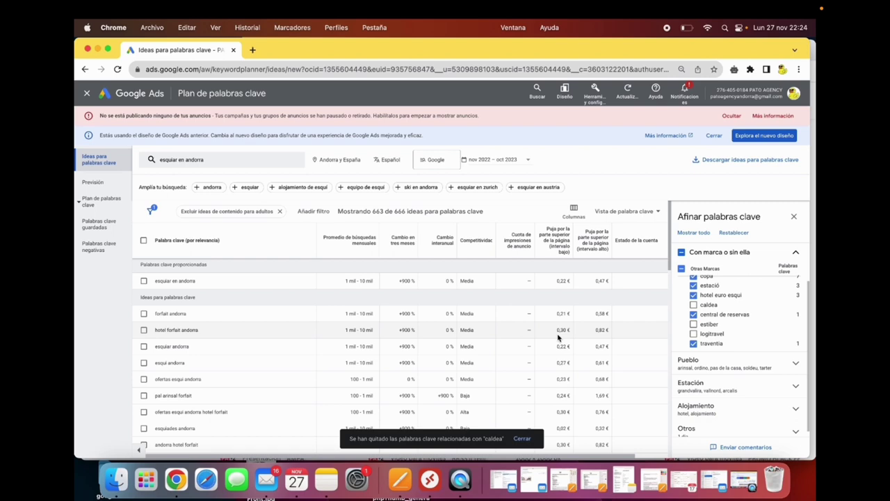
left_click(595, 92)
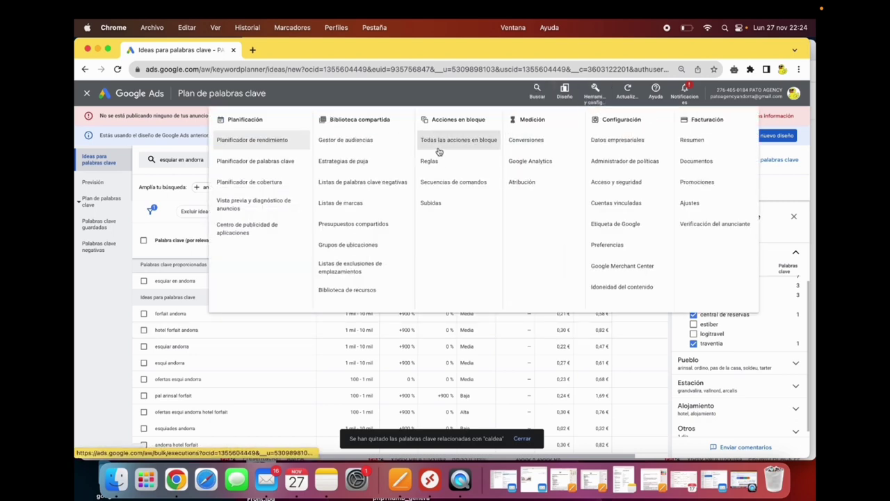
left_click(371, 141)
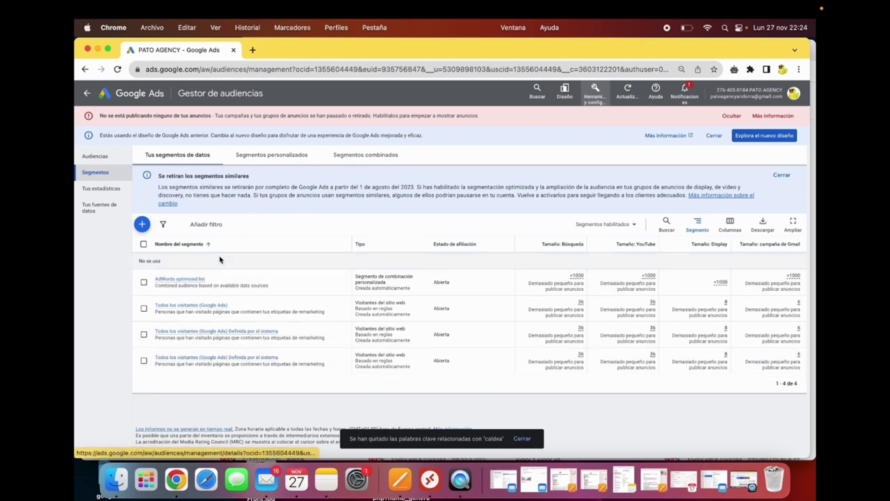
left_click(143, 226)
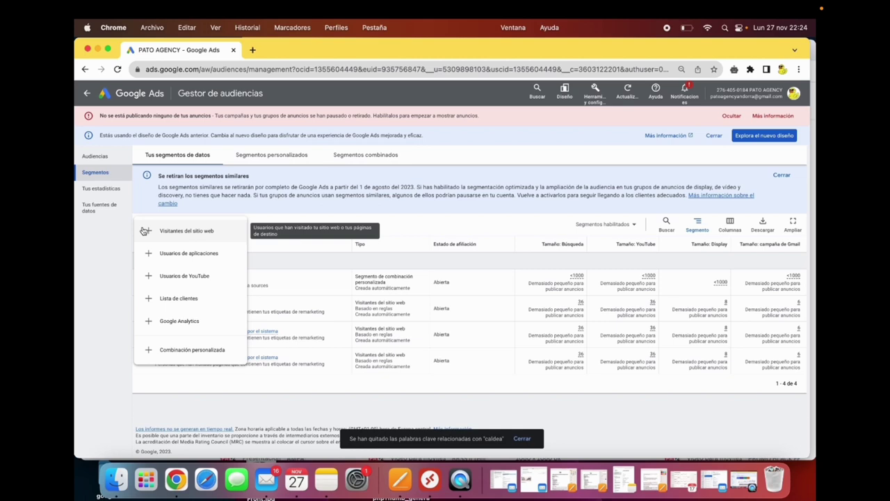
left_click(215, 237)
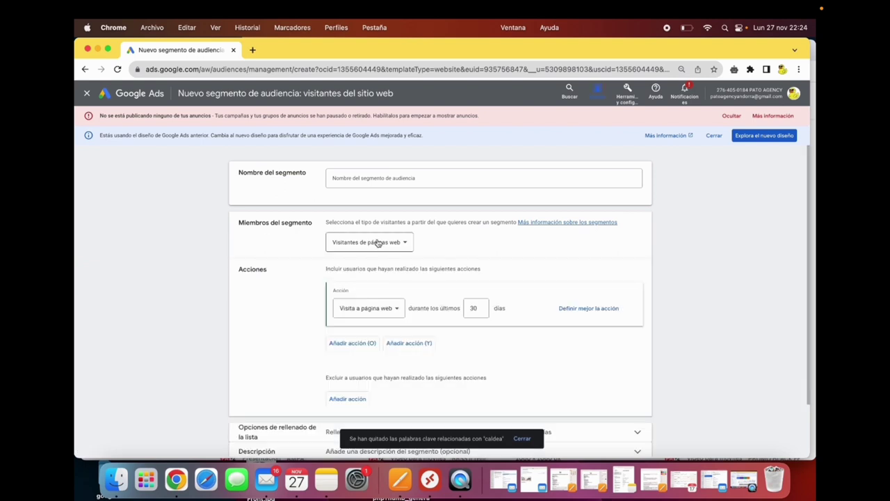
left_click(381, 244)
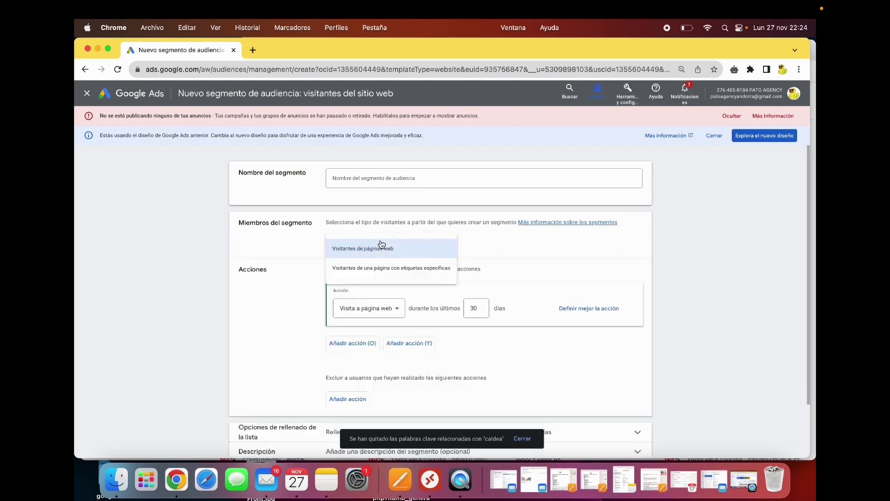
left_click(278, 311)
Return to the Audience Manager and start a new custom segment named "Paraules clau esquiar"
left_click(627, 92)
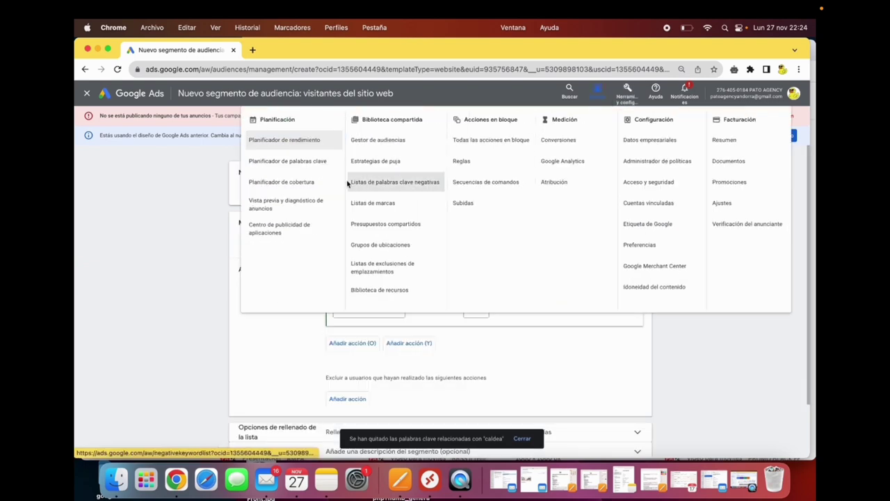
left_click(387, 139)
left_click(279, 161)
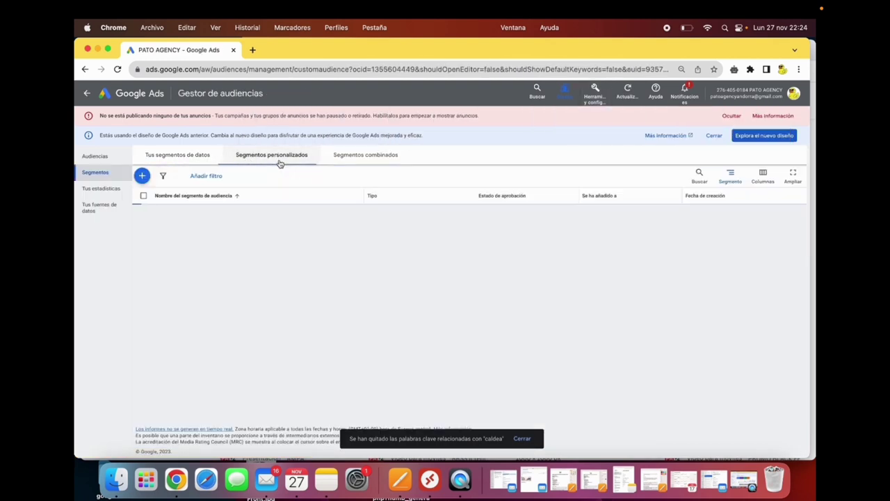
left_click(142, 176)
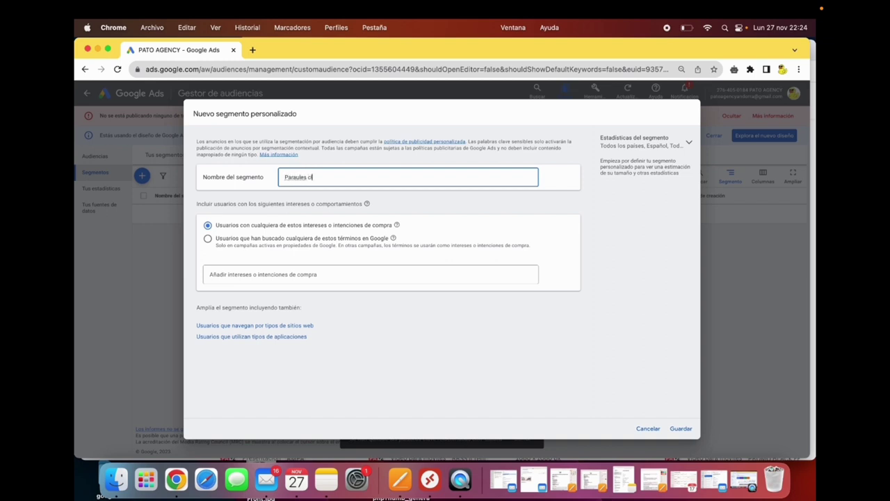
type("Paraules clau esquiar")
Target users who searched for specific terms on Google and enter "esquiar a Andorra" as the search term
left_click(207, 239)
left_click(231, 277)
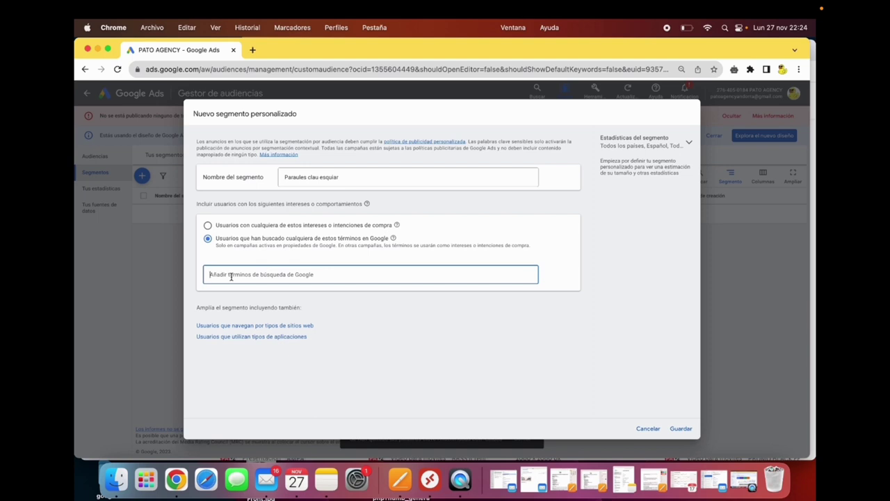
type("esquia")
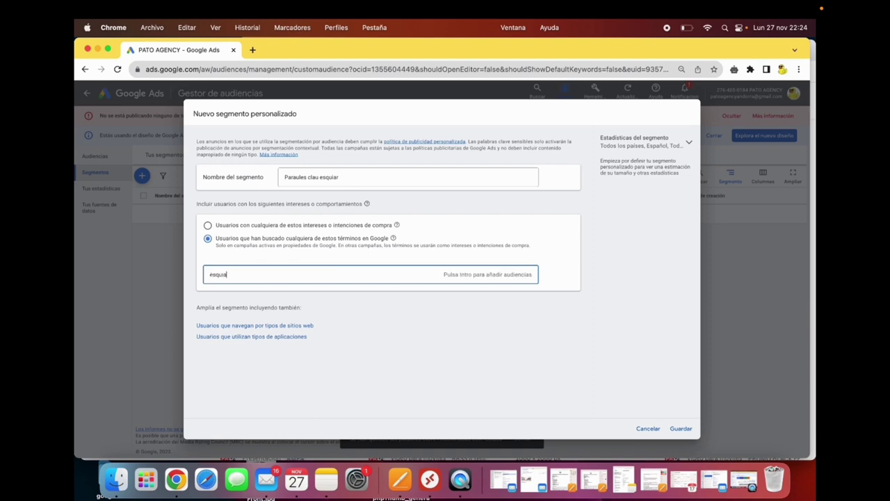
type("r a Andorra")
left_click(366, 394)
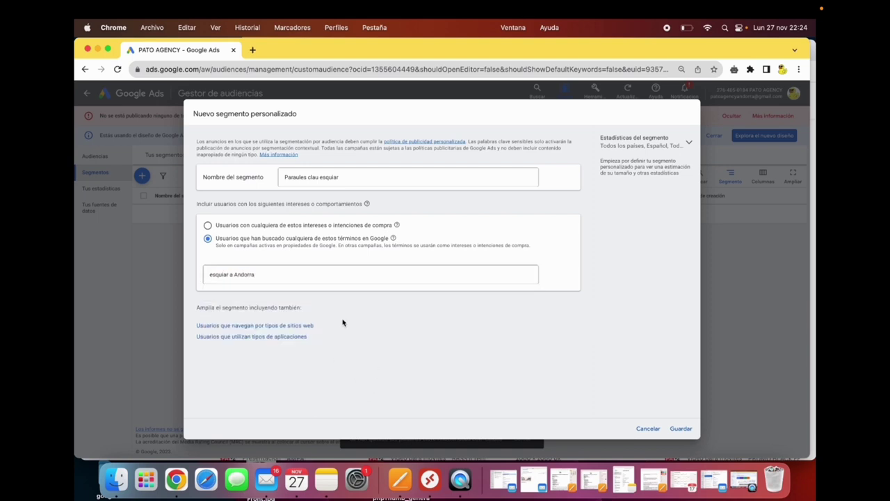
Include users who browse websites similar to grandvalira.com and save the custom segment
left_click(281, 326)
left_click(286, 337)
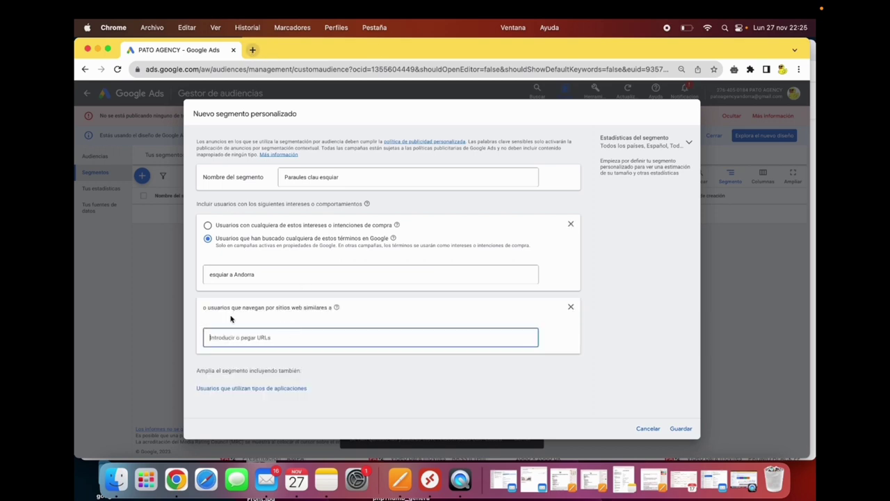
type("grandvalira.com")
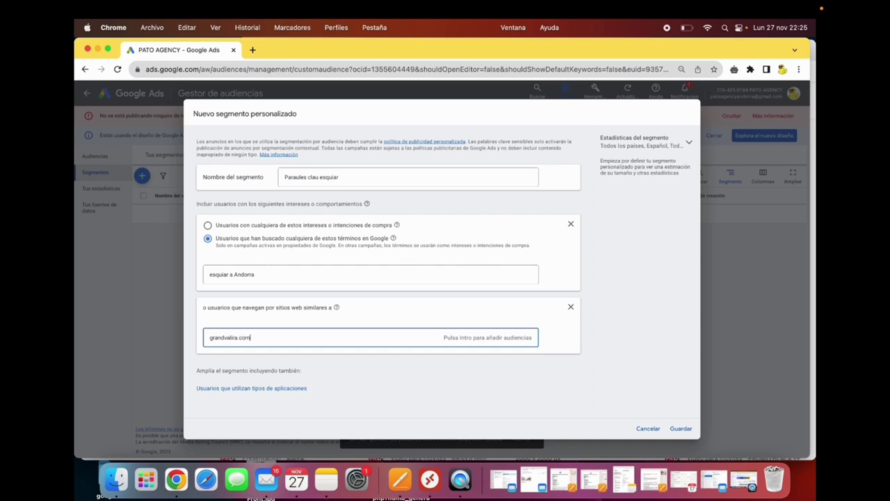
key("Return")
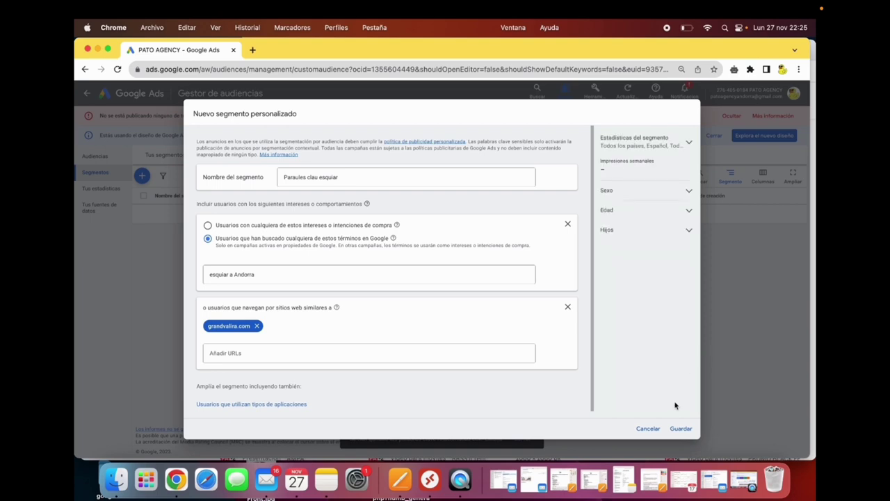
left_click(680, 429)
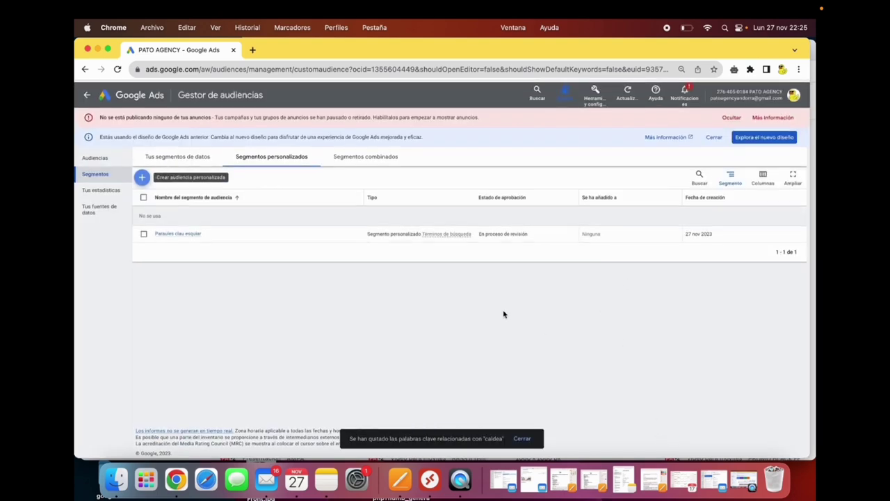
Open the conversions area, review the conversion types offered for a new conversion action, and return to the campaign's search terms report
left_click(592, 98)
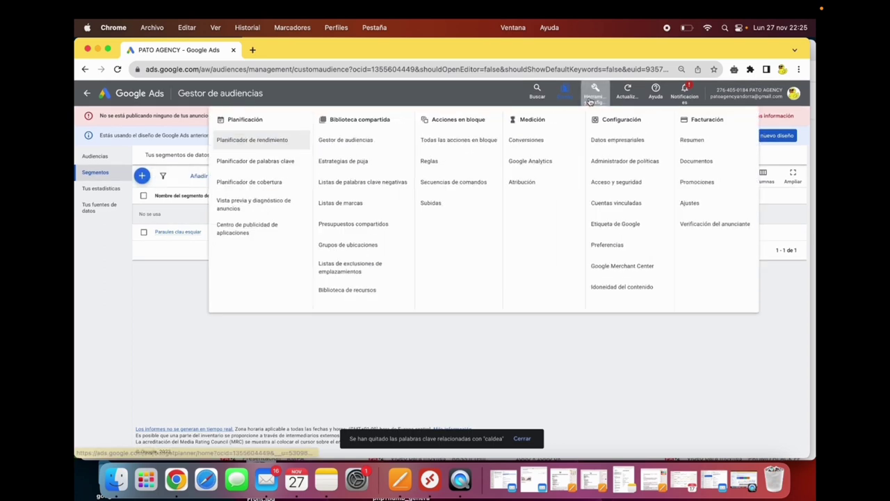
left_click(548, 140)
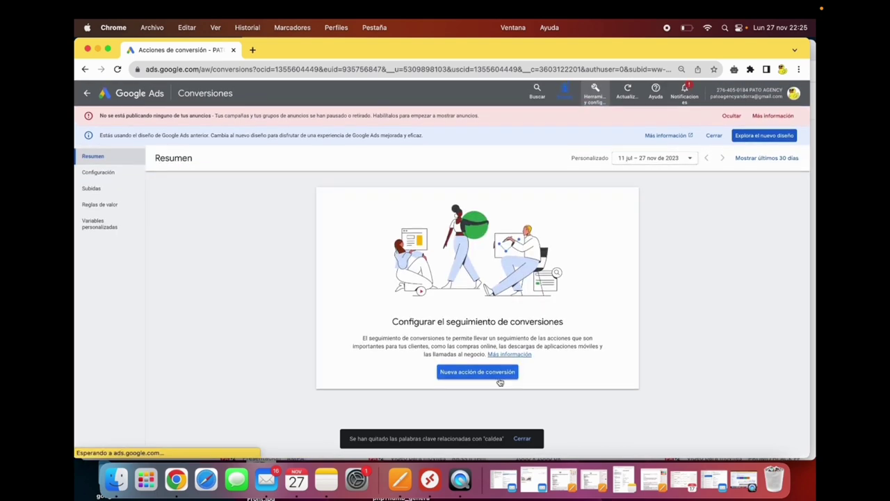
left_click(495, 371)
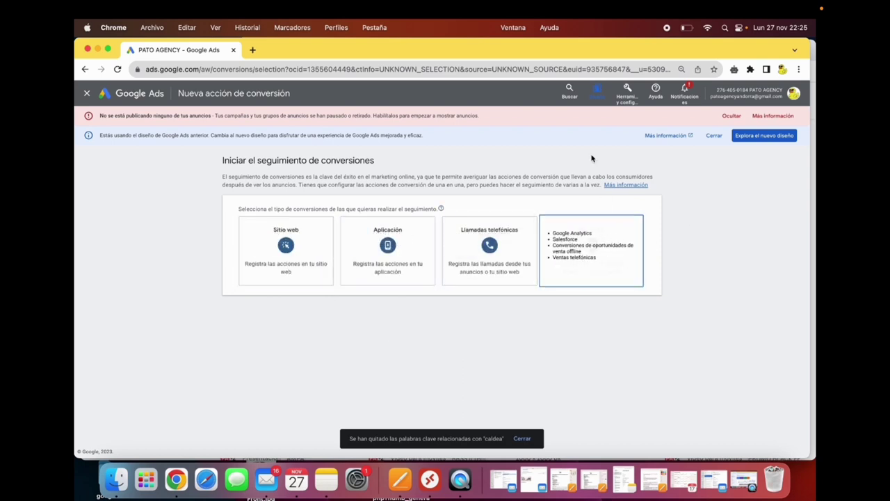
left_click(87, 93)
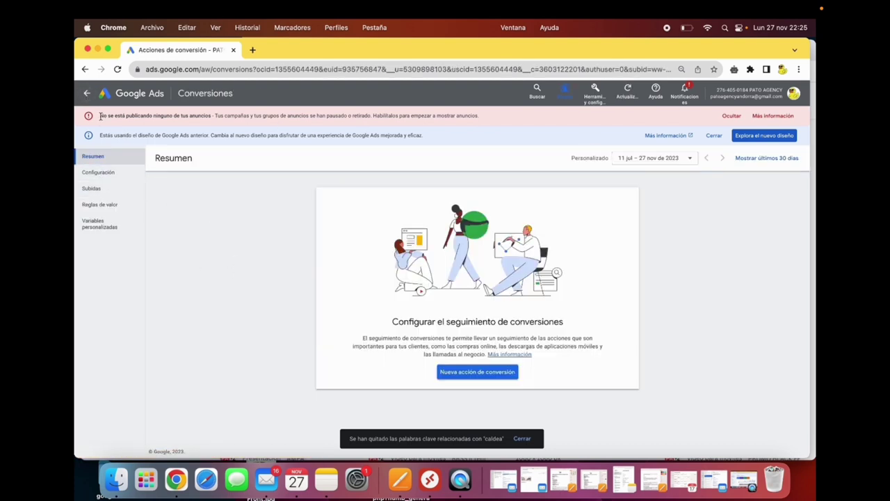
left_click(87, 95)
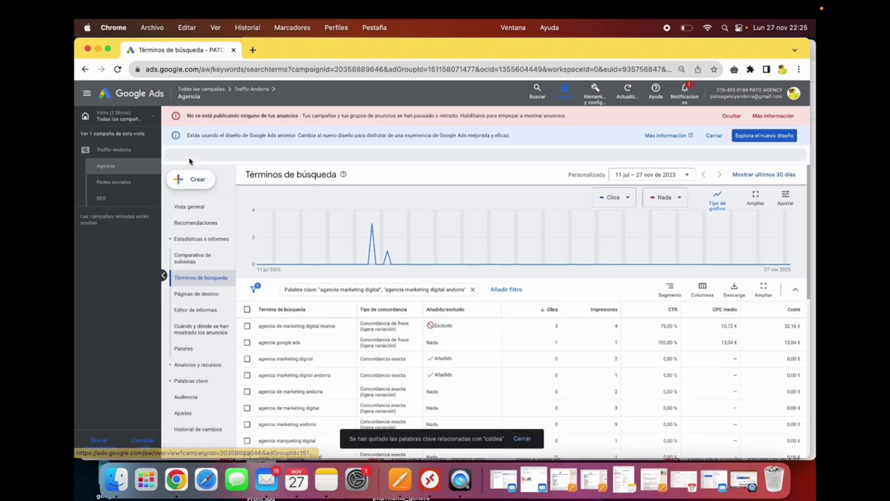
Create a new campaign with the website traffic objective (Tráfico al sitio web) and the Search campaign type (Búsqueda)
left_click(192, 179)
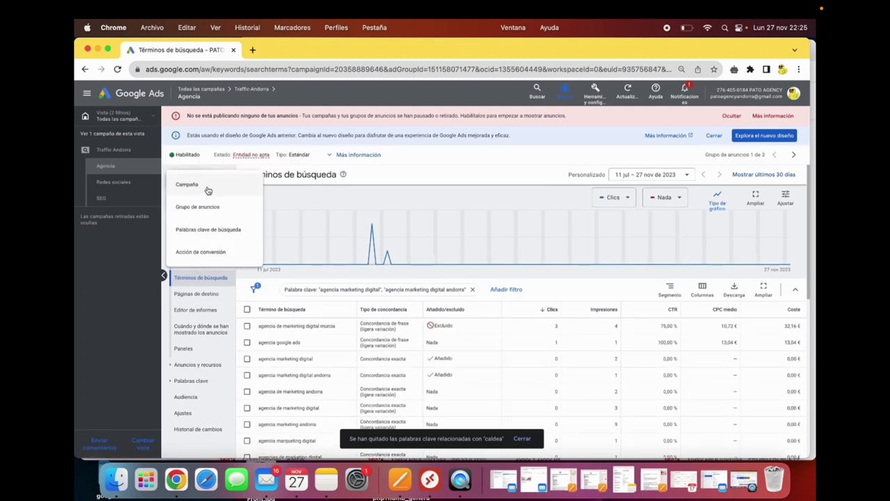
left_click(207, 188)
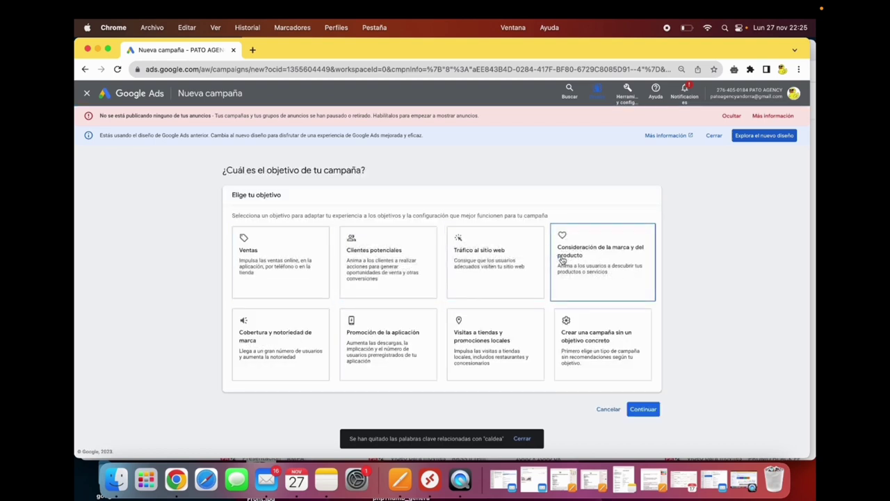
left_click(469, 285)
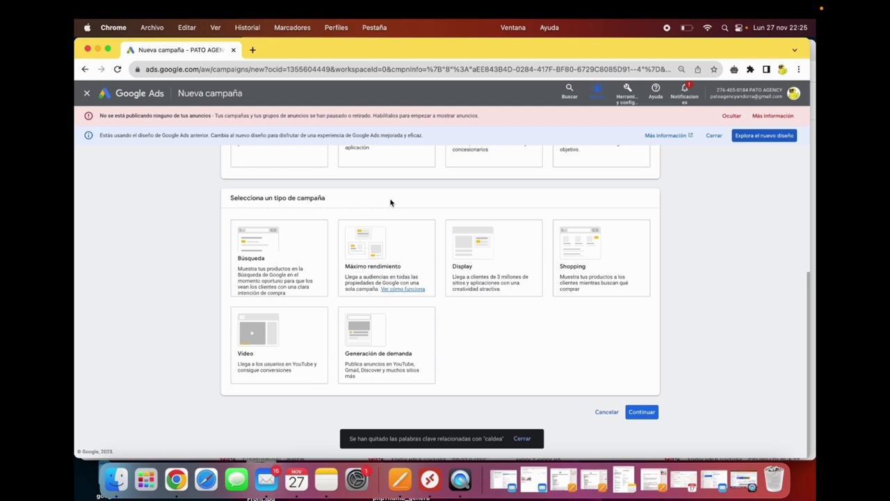
left_click(257, 249)
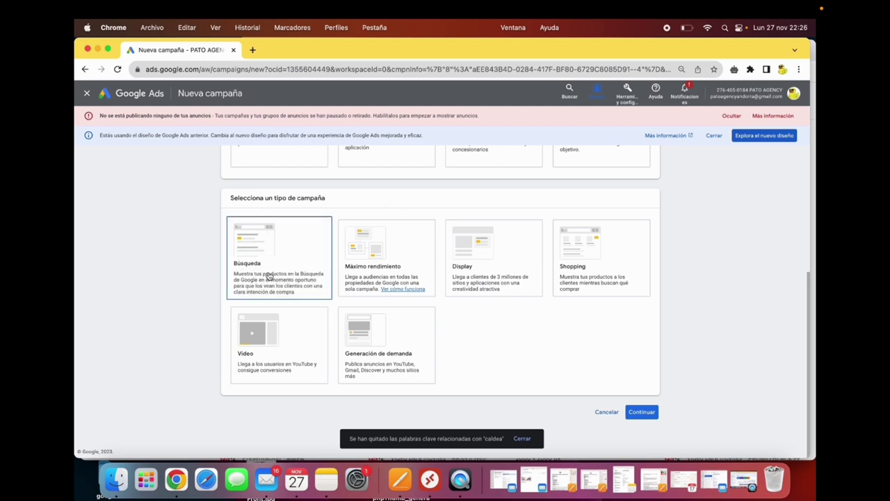
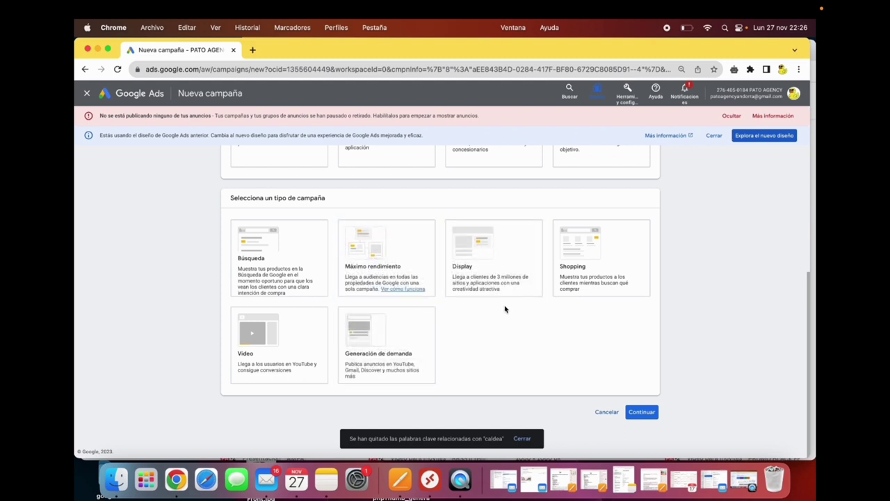
scroll(504, 310, "up", 2)
scroll(487, 307, "down", 2)
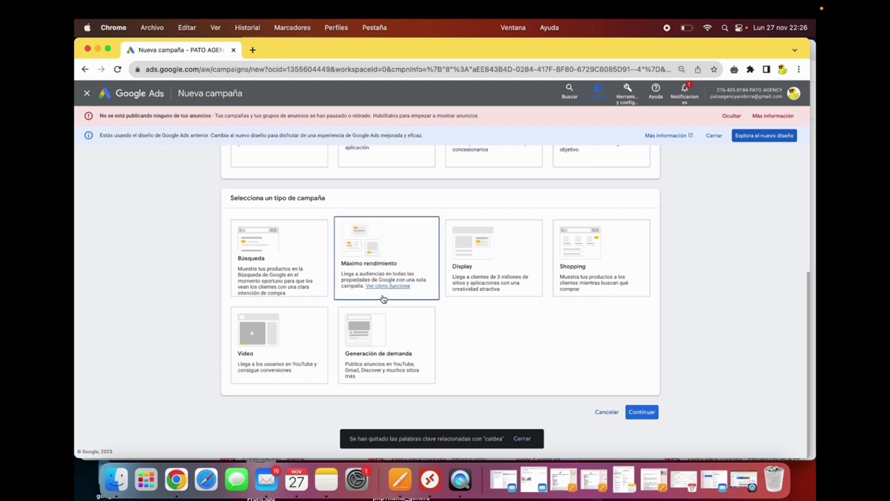
left_click(302, 277)
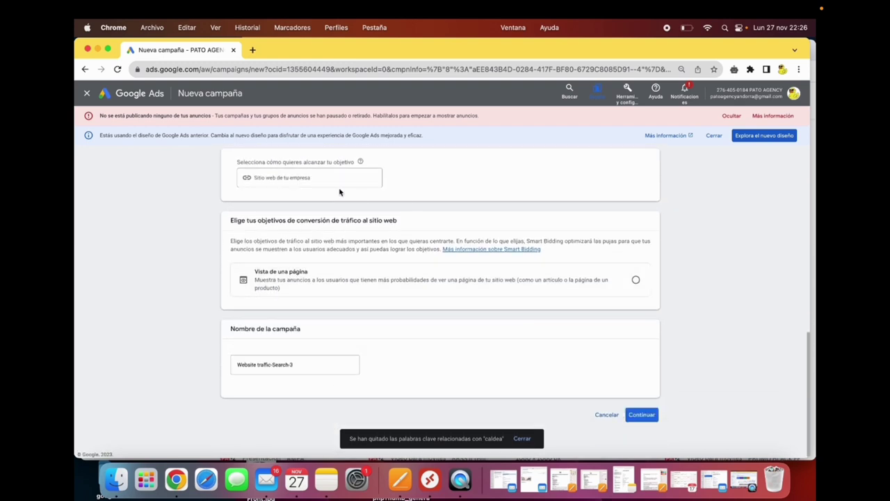
Enter patoagency.com as the business website and name the campaign "PROVA"
left_click(321, 176)
type("patoagency.com")
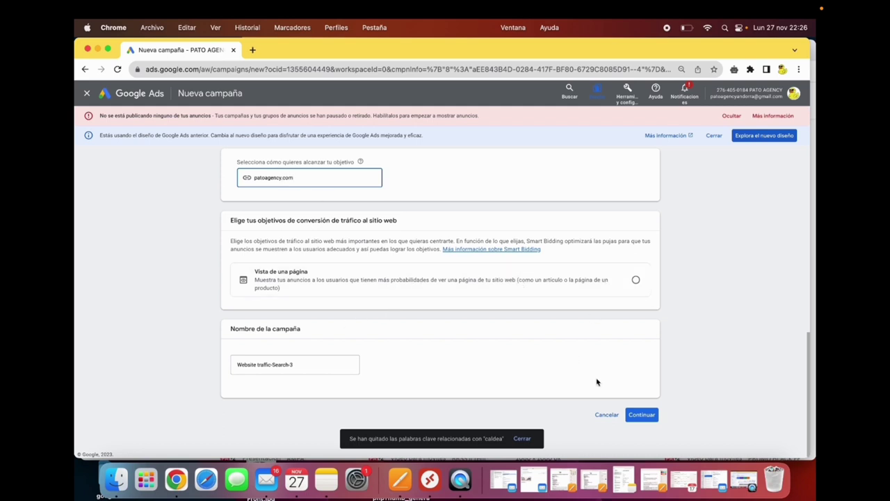
left_click(295, 364)
triple_click(290, 366)
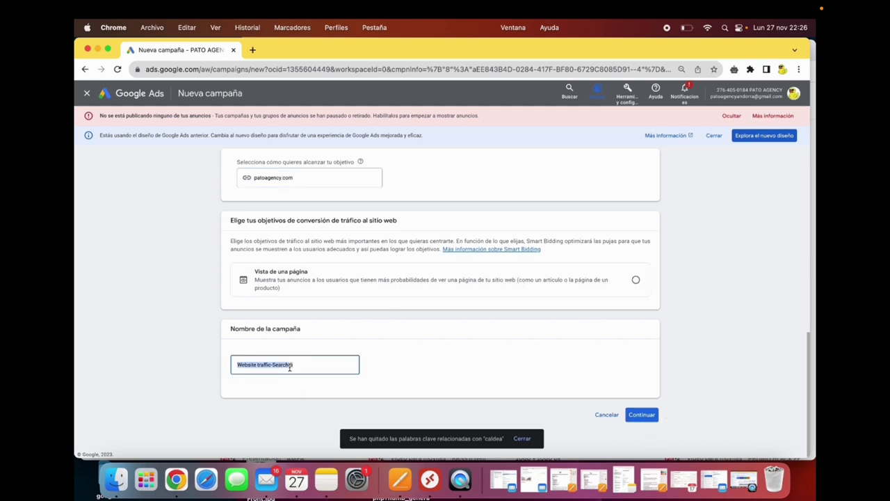
type("PROVA")
Select the page view conversion goal (Vista de una página), accept enhanced conversions and continue to the bidding settings
left_click(639, 415)
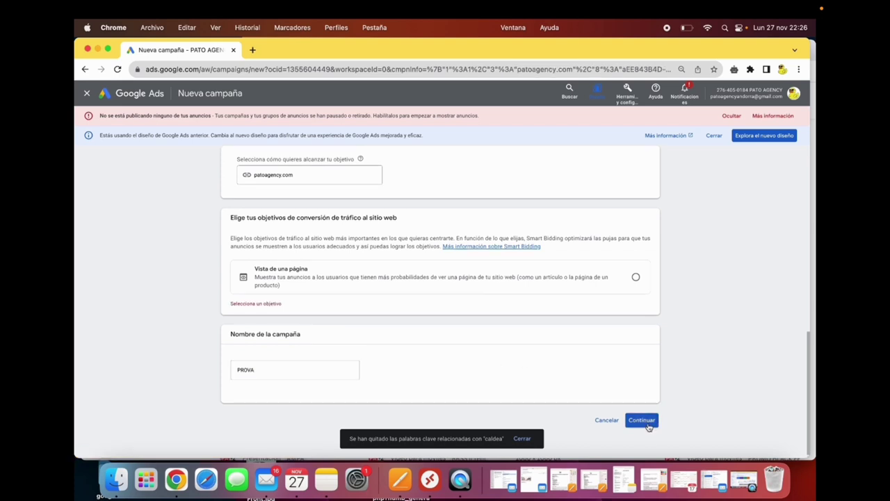
left_click(334, 275)
scroll(504, 339, "down", 4)
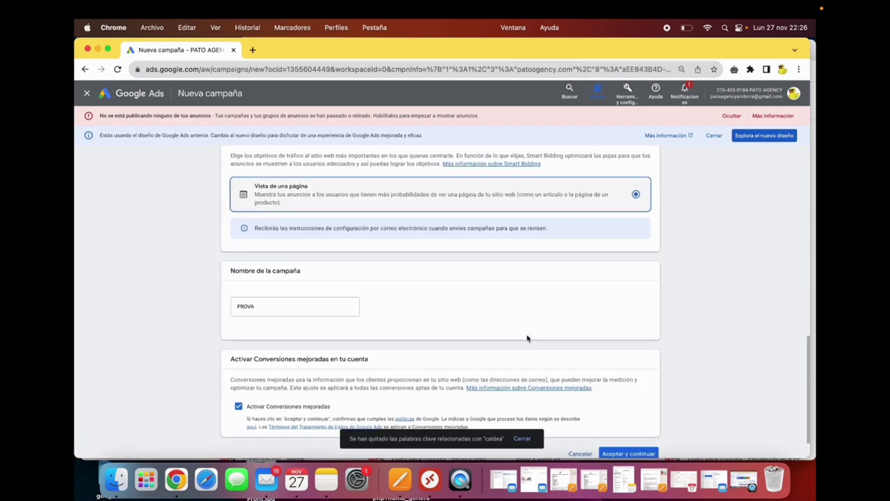
left_click(629, 415)
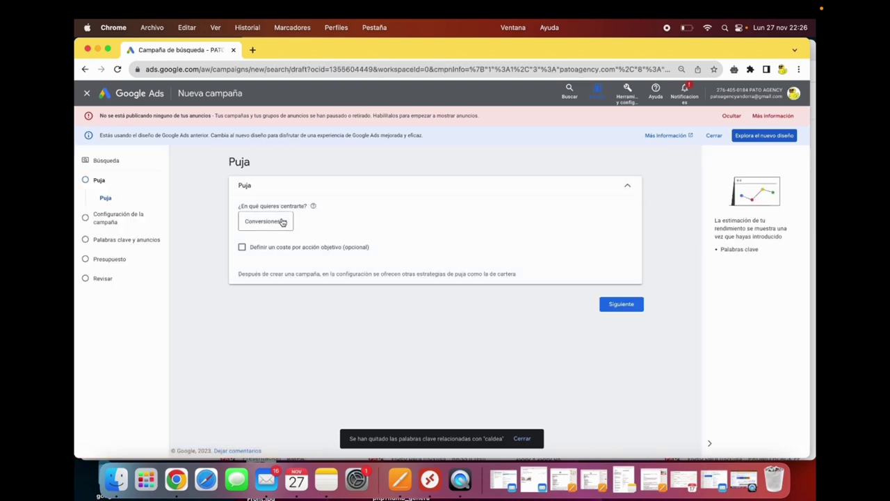
Set the campaign's bidding focus to clicks (Clics)
left_click(268, 222)
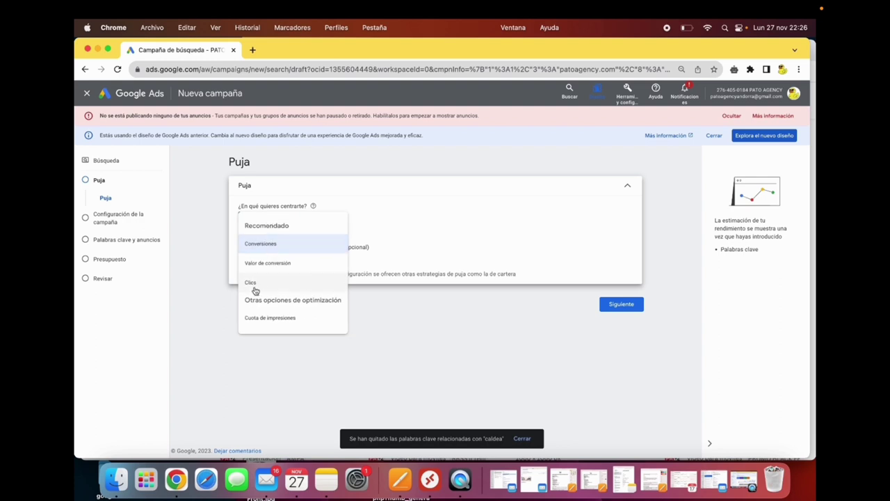
left_click(279, 283)
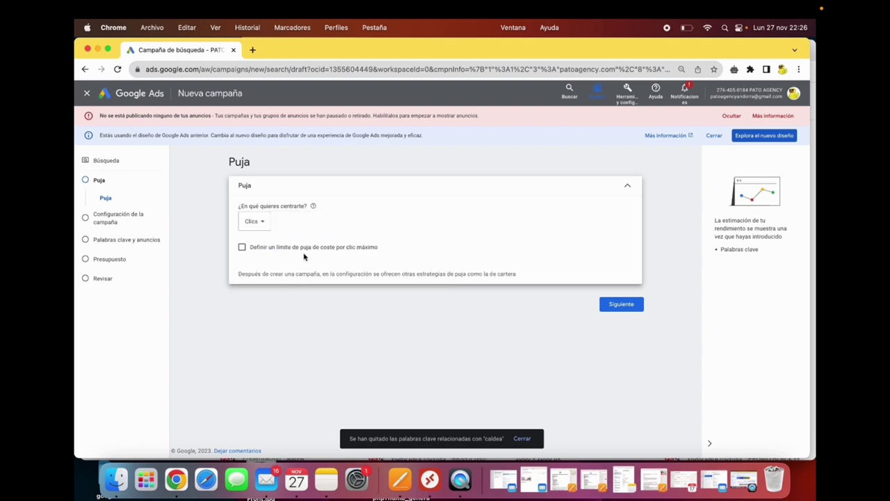
Set a maximum CPC bid limit of 2 € for the campaign and continue to the campaign settings
left_click(241, 247)
left_click(285, 276)
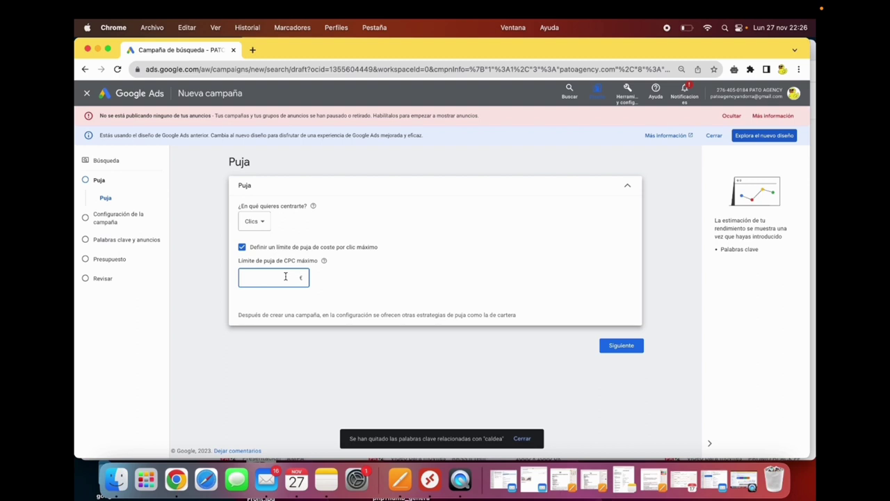
type("2")
left_click(401, 259)
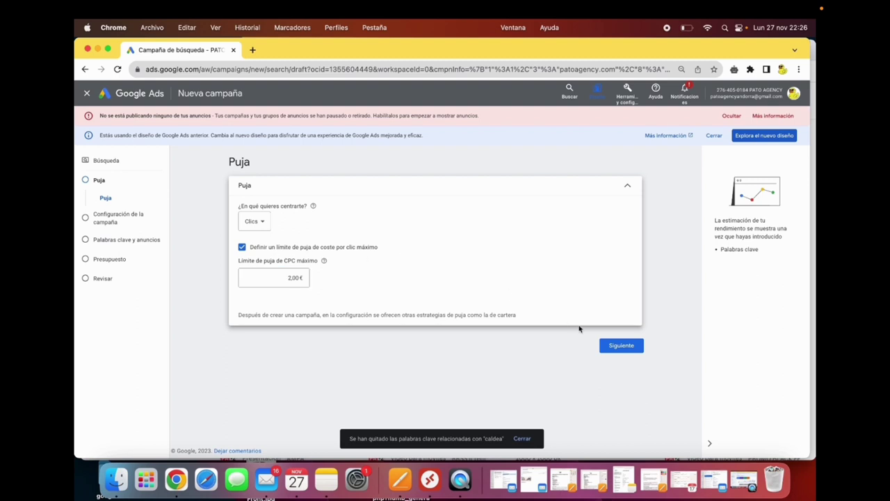
left_click(621, 345)
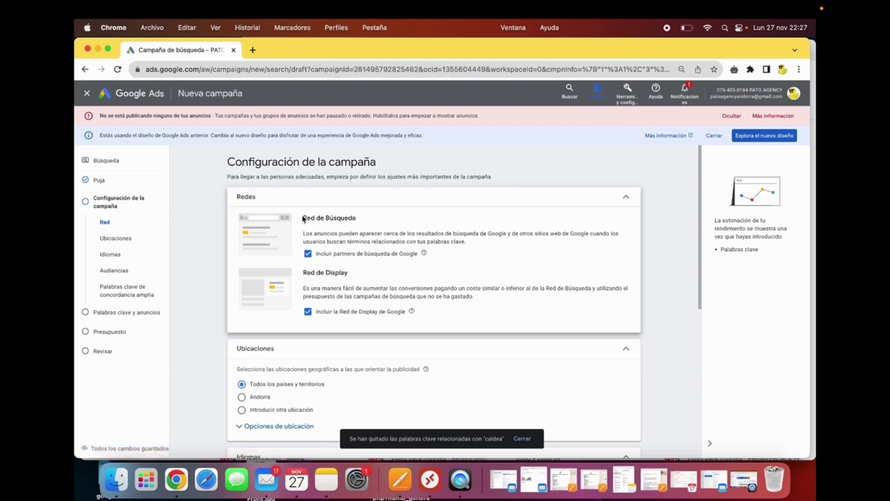
Exclude the Google Display Network (Red de Display) from the campaign's networks
left_click_drag(303, 219, 353, 218)
left_click_drag(325, 272, 382, 281)
double_click(344, 218)
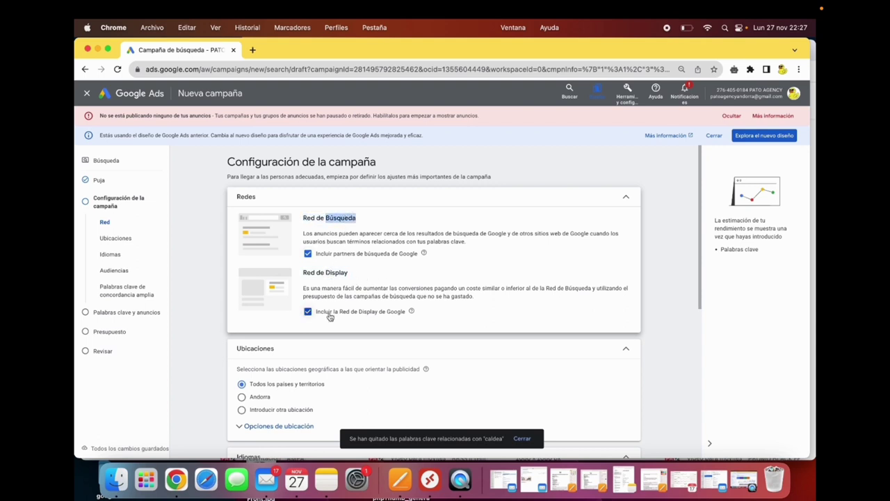
left_click(309, 312)
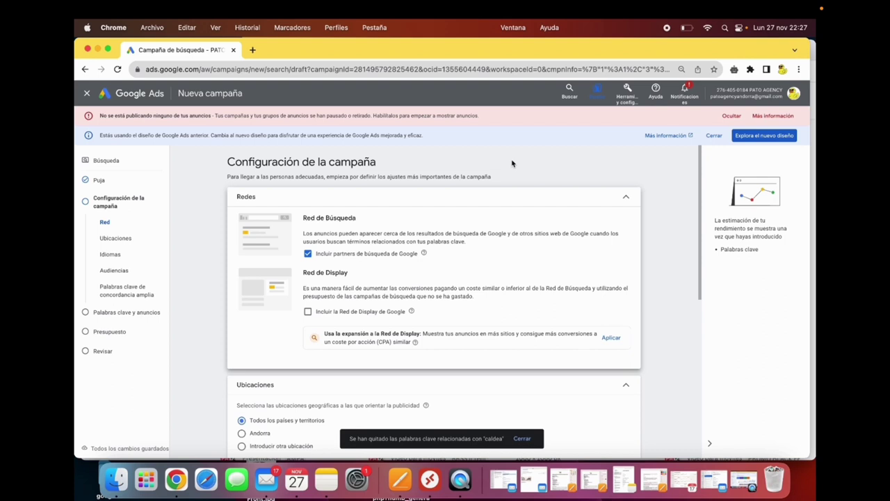
Search Google for "pato agency" in a new browser tab and return to the campaign draft
left_click(252, 49)
type("p")
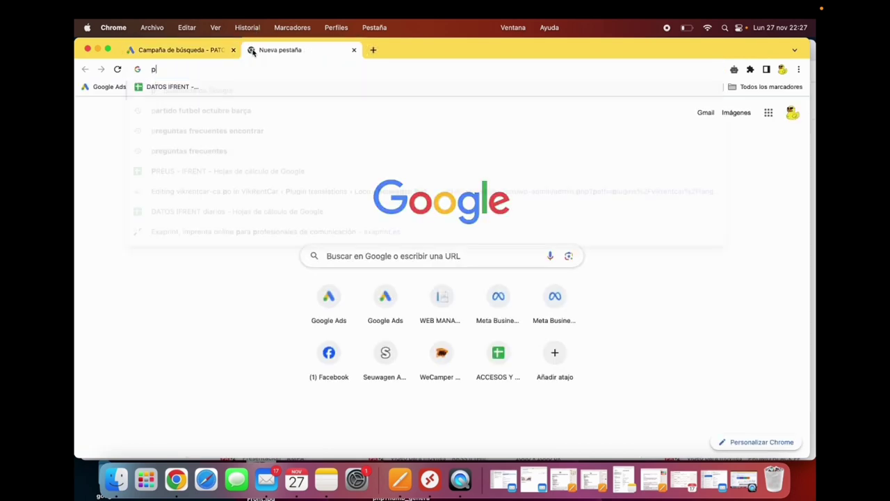
type("ato agency")
key("Return")
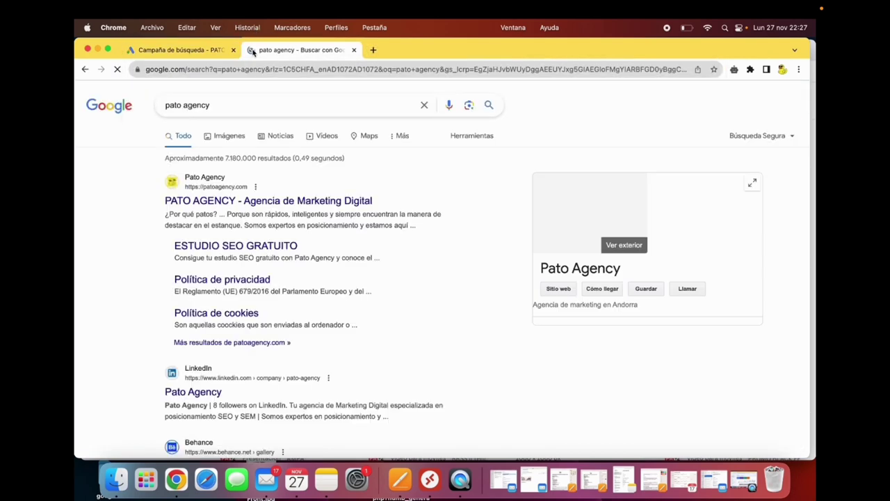
left_click(180, 51)
Add Catalan (Catalán) to the campaign's languages and continue to the keywords and ads settings
scroll(381, 234, "down", 1)
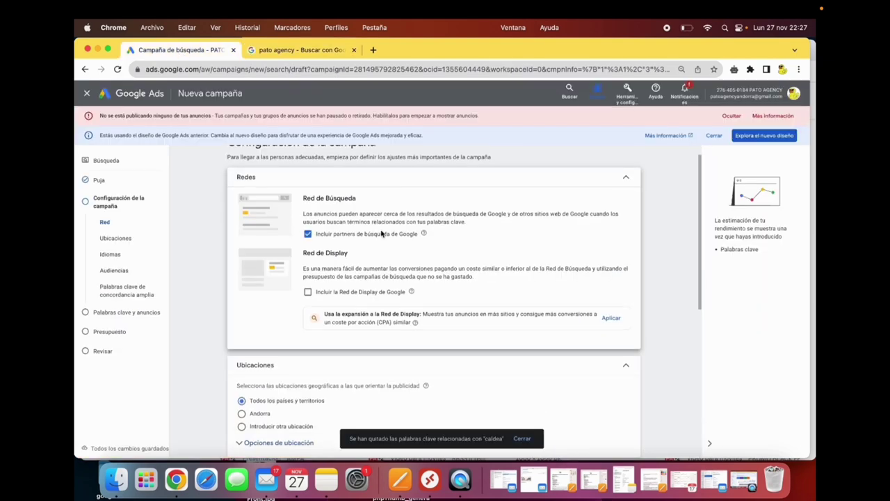
scroll(373, 257, "down", 3)
scroll(320, 326, "down", 3)
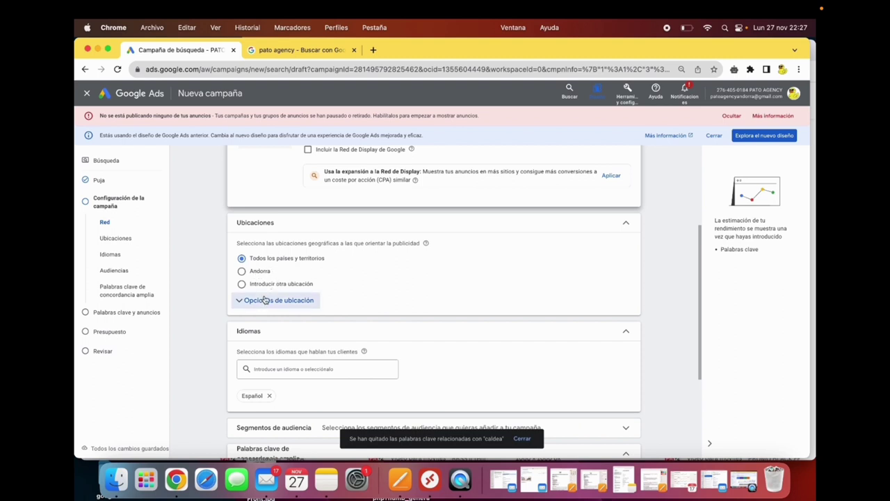
scroll(275, 306, "down", 4)
left_click(280, 261)
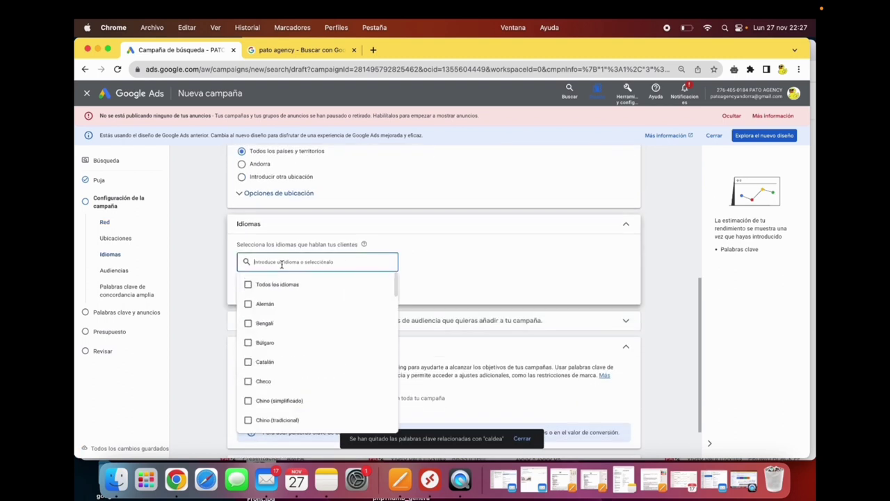
type("cat")
left_click(300, 282)
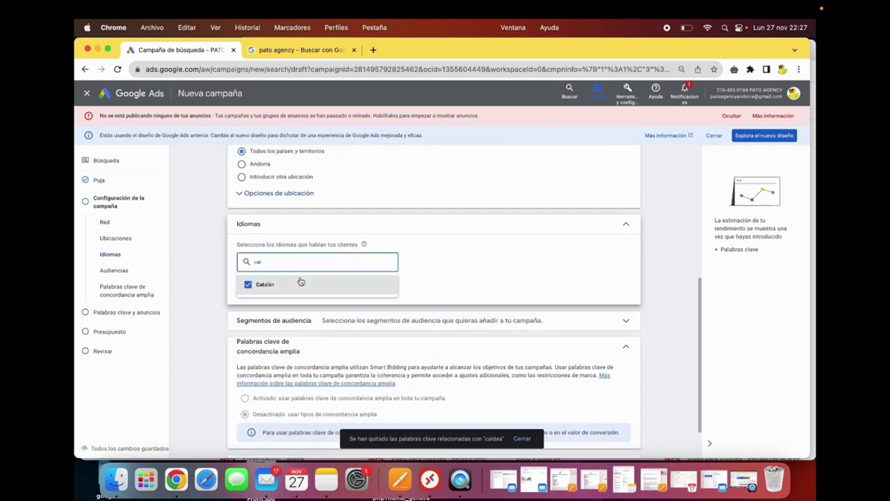
left_click(421, 274)
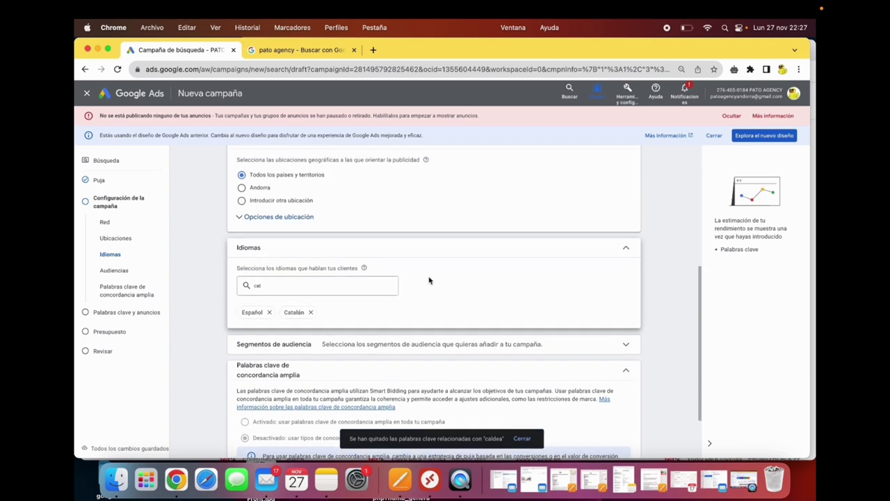
scroll(427, 281, "down", 2)
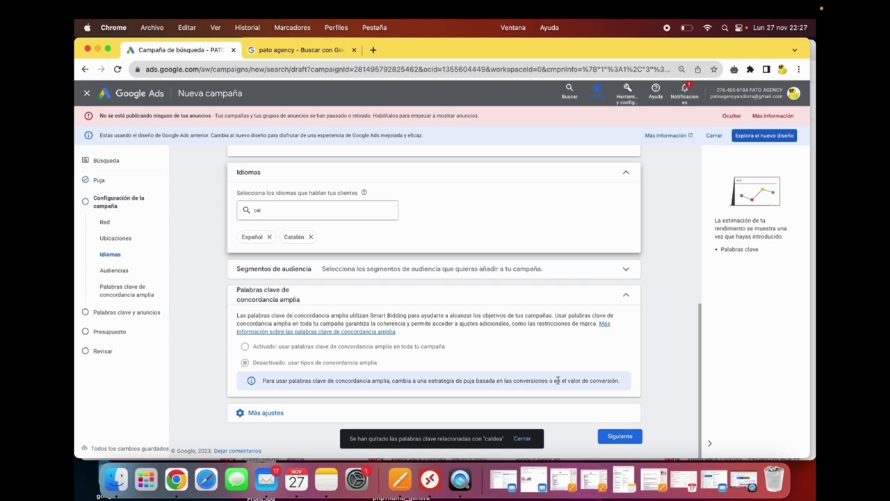
left_click(621, 436)
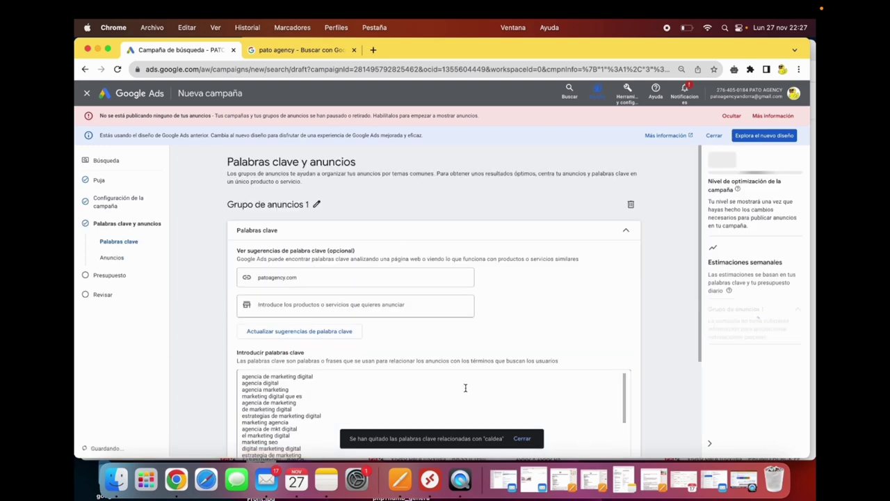
Replace all the suggested keywords of the ad group with "marketing digital"
scroll(344, 366, "down", 1)
left_click_drag(306, 394, 253, 281)
key("BackSpace")
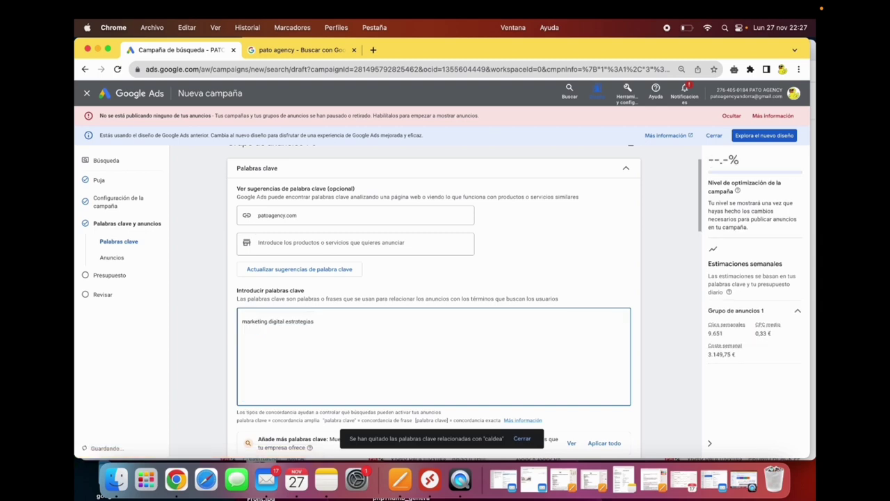
key("super+a")
type("marketing digital")
Enter the ad titles "Agència de Màrqueting Digital", "Pato Agency" and "Els millors en posicionament"
scroll(325, 337, "down", 6)
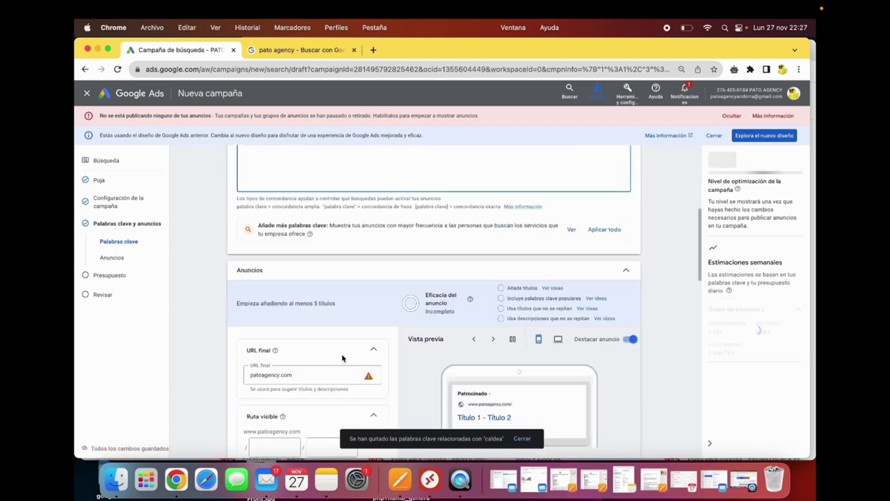
scroll(326, 297, "down", 1)
left_click(281, 306)
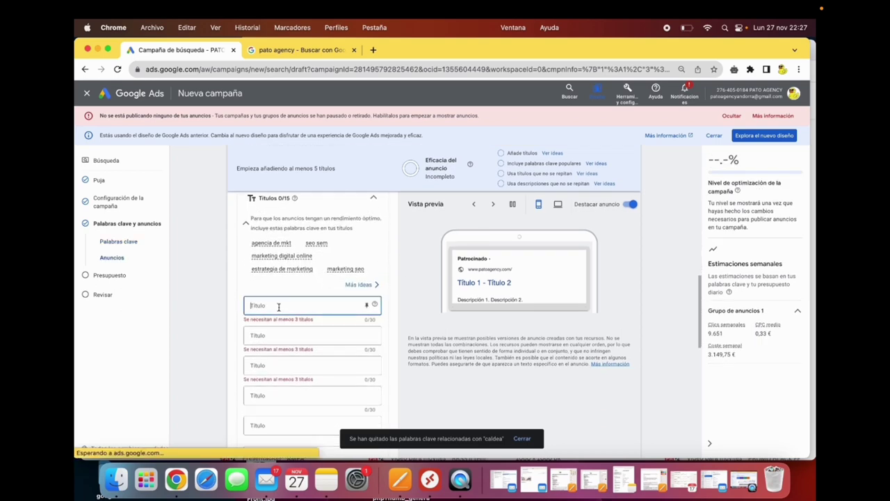
type("Agència de")
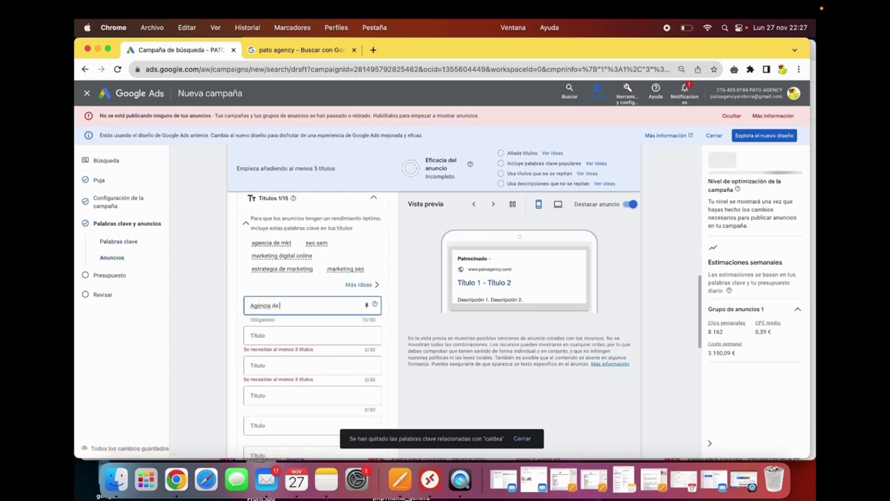
type(" Màrqueting Digital")
left_click(260, 335)
type("Pato Agency")
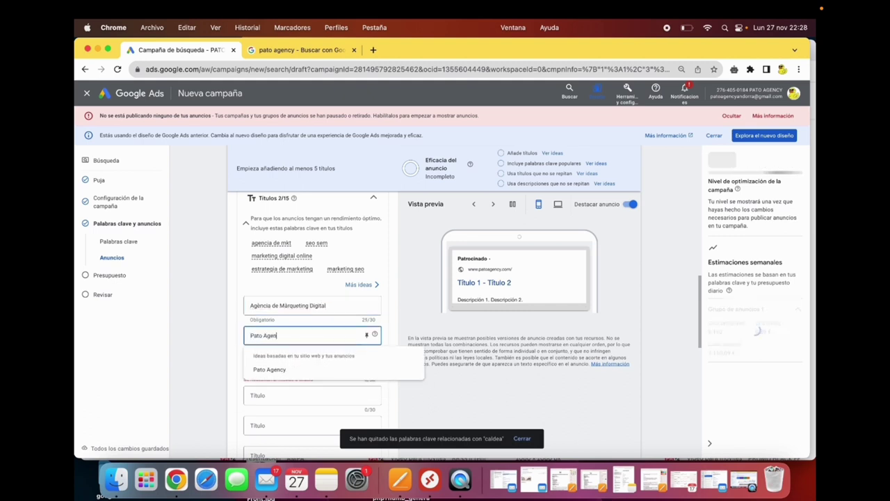
left_click(257, 360)
type("Els millors en posicionament")
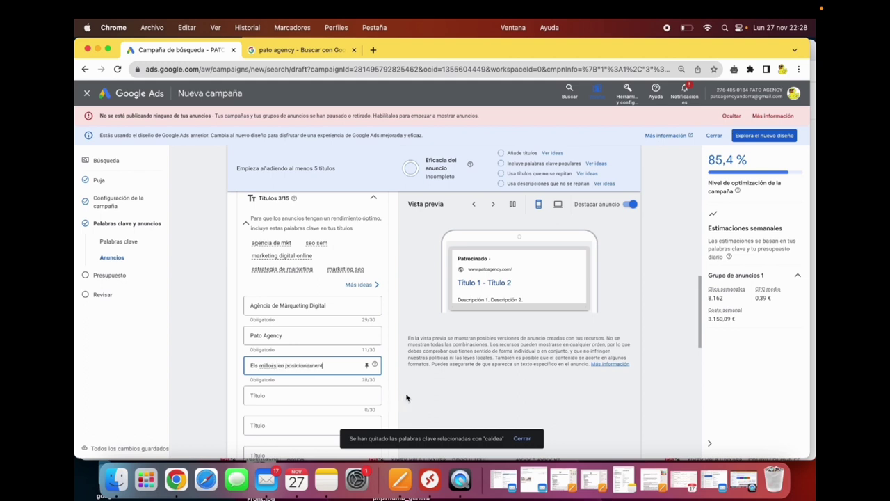
scroll(407, 398, "down", 10)
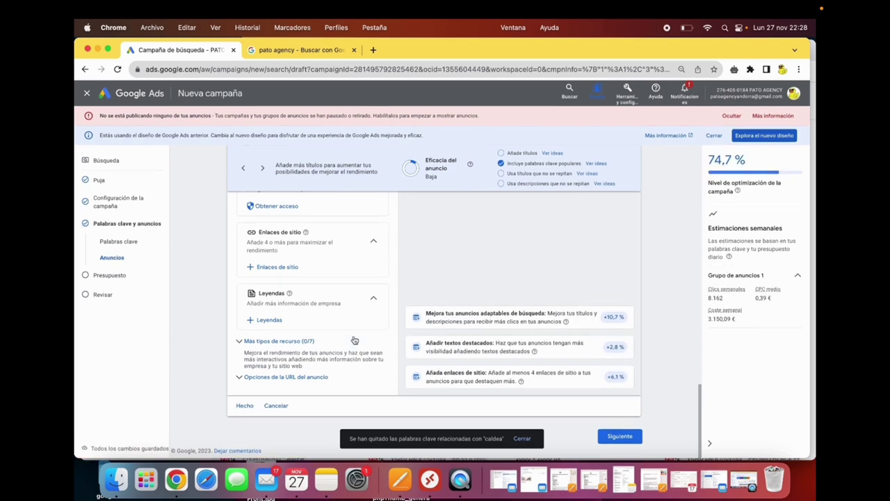
Set a custom average daily budget of 20 € and open the campaign review
left_click(121, 277)
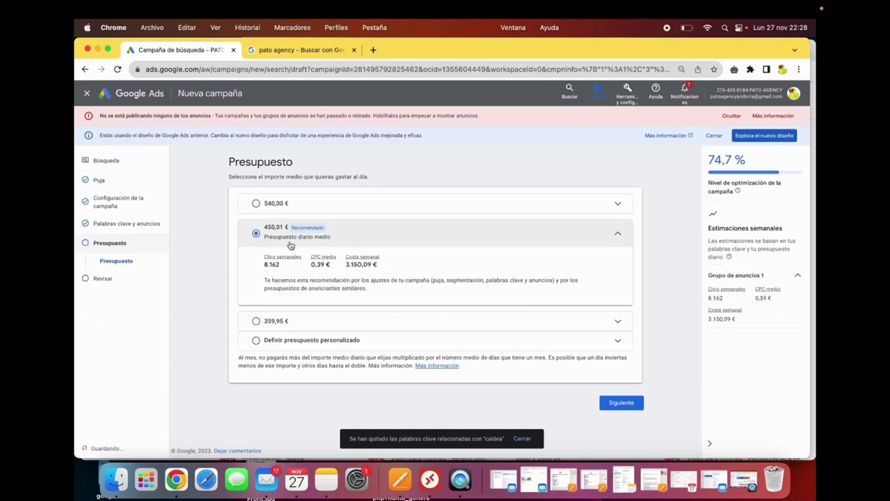
left_click(317, 348)
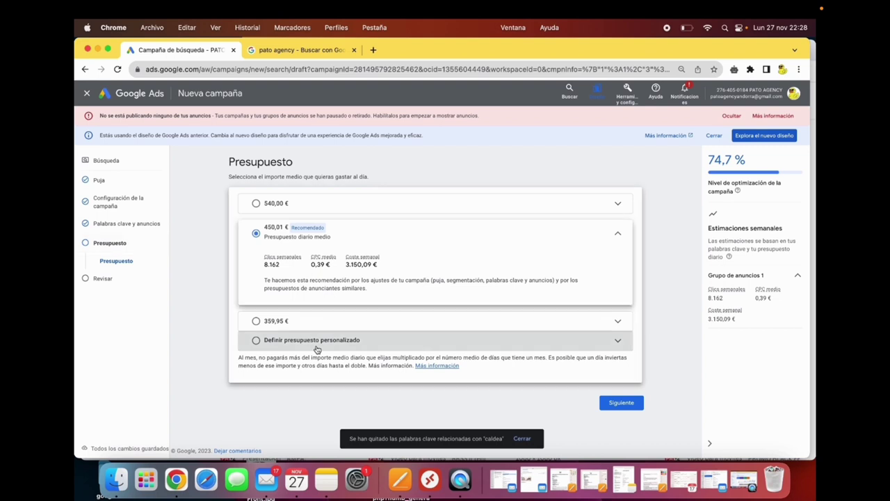
left_click(297, 306)
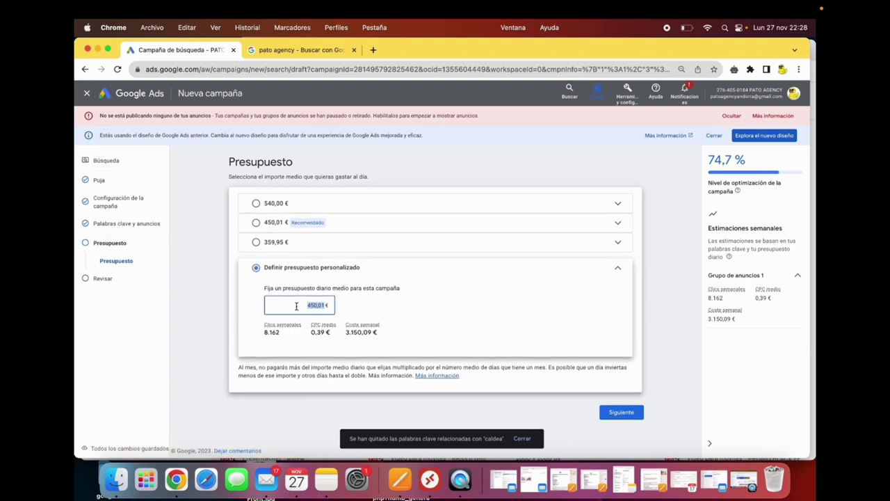
type("20")
left_click(458, 338)
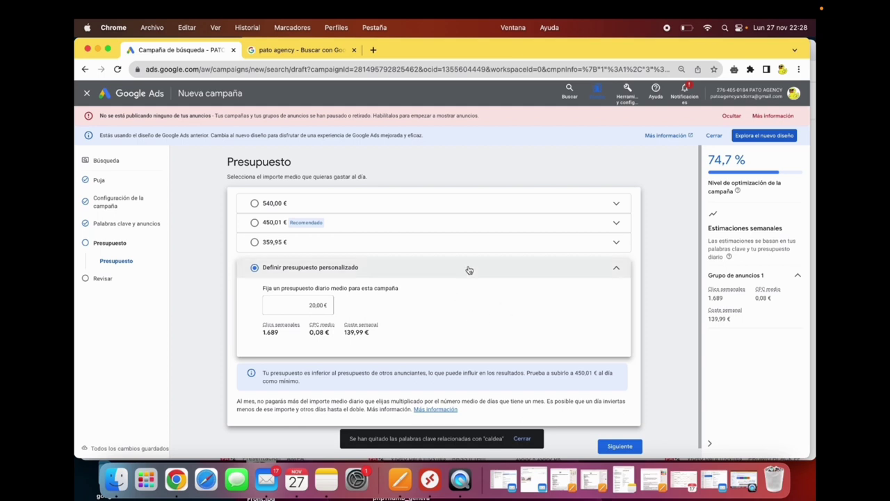
left_click(611, 444)
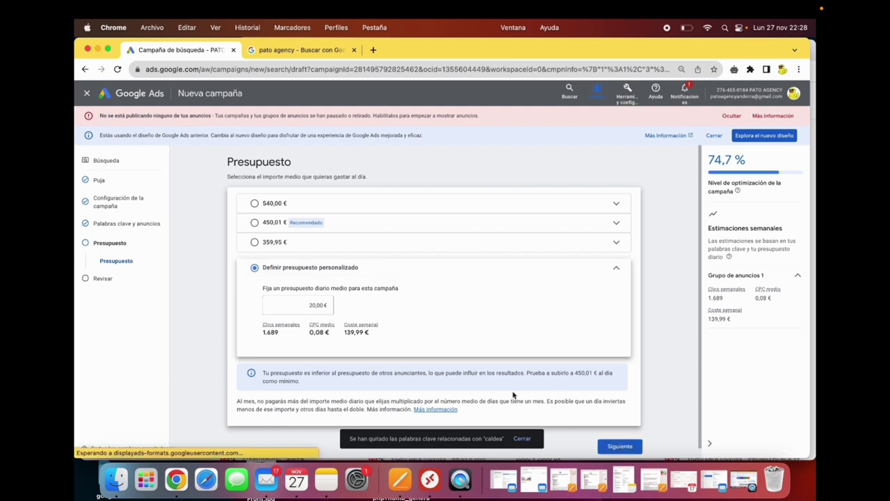
left_click(137, 204)
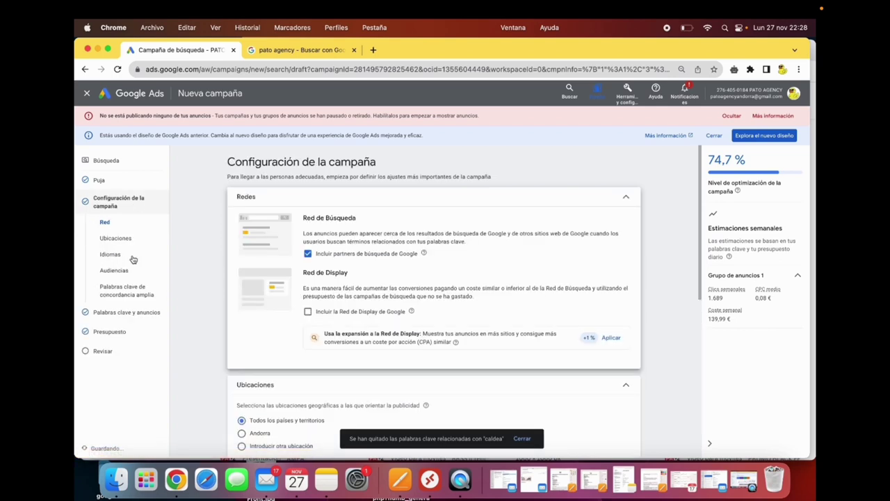
left_click(116, 279)
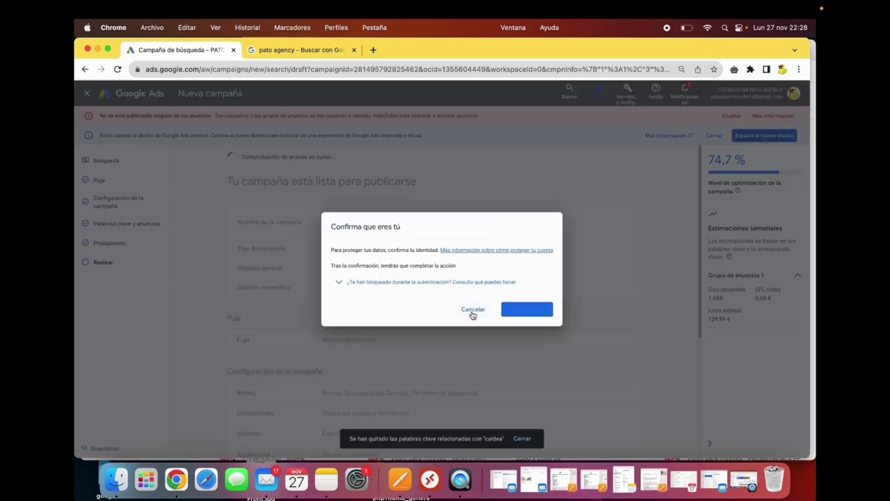
Cancel the identity confirmation and leave the campaign setup, discarding the changes on the review page
left_click(472, 310)
left_click(220, 71)
left_click(221, 73)
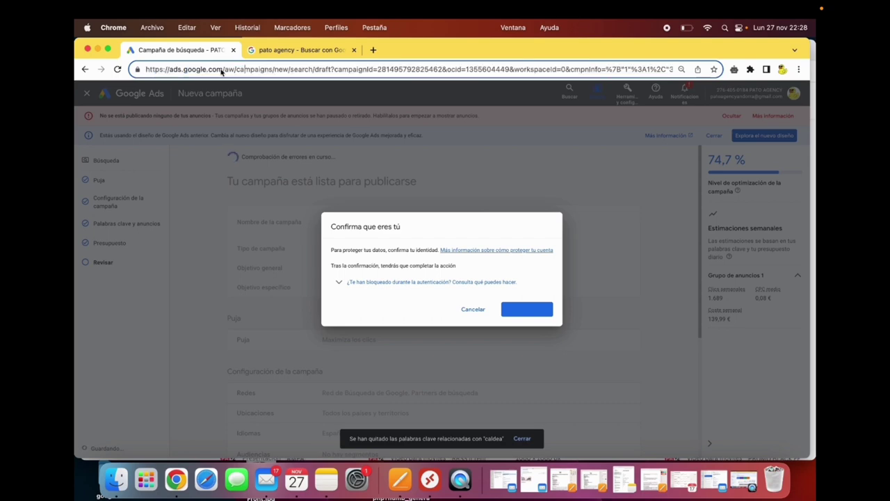
key("super+a")
left_click(183, 195)
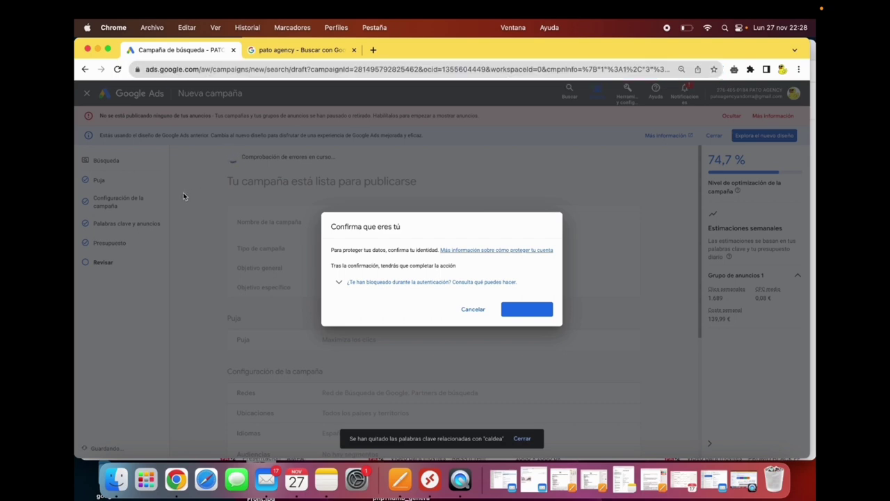
left_click(478, 317)
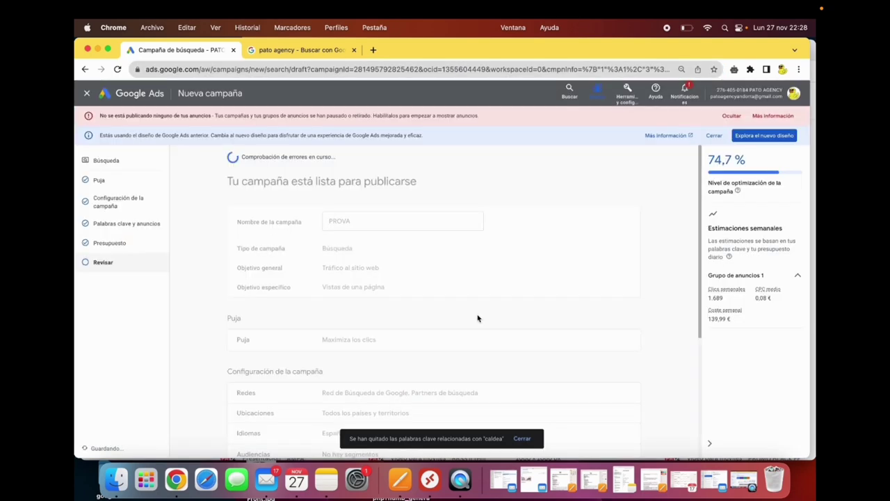
left_click(90, 92)
left_click(532, 288)
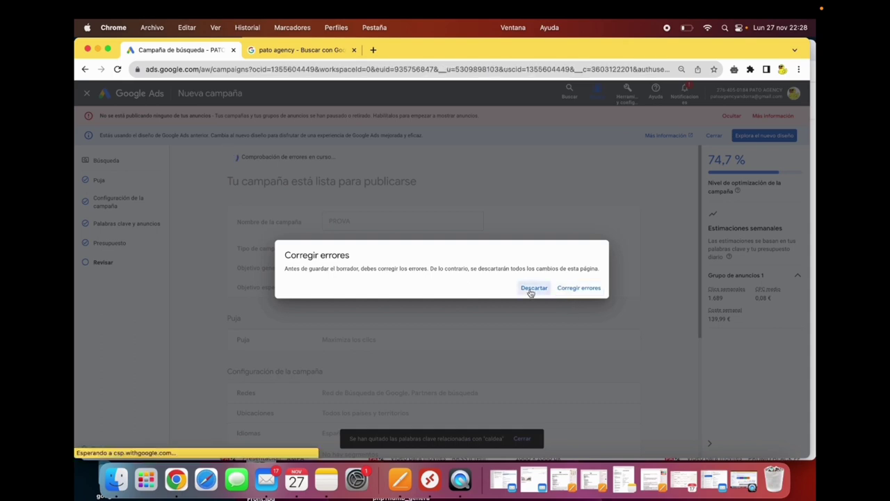
Start a new campaign with the brand and product consideration objective (Consideración de la marca y del producto)
left_click(251, 282)
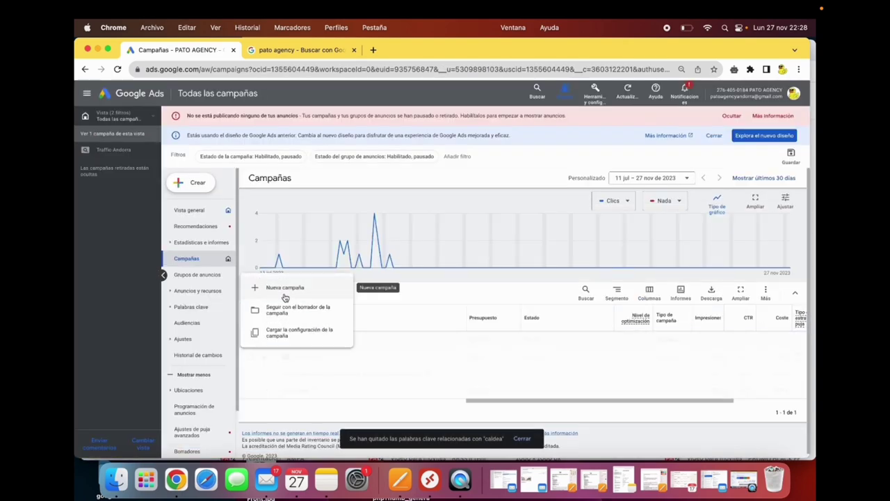
left_click(296, 287)
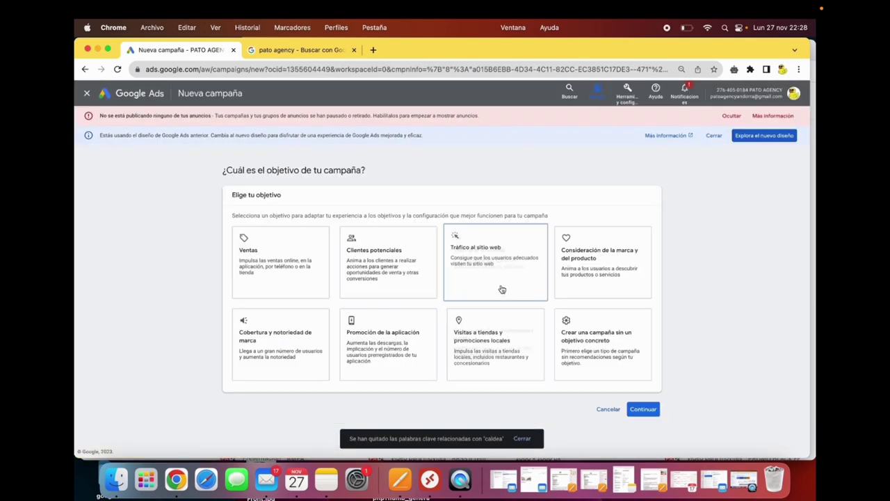
left_click(588, 275)
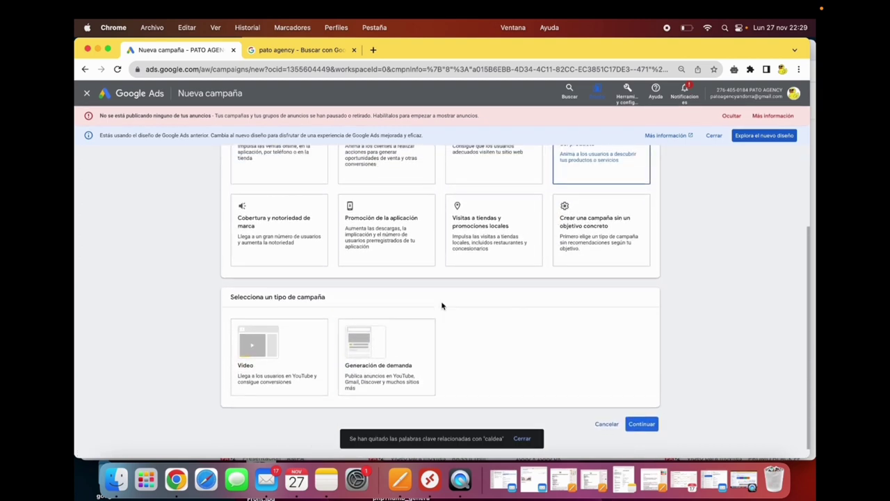
Switch the campaign to no specific objective (Crear una campaña sin un objetivo concreto), choose the Display type and continue with the page-view conversion goal
scroll(441, 306, "up", 1)
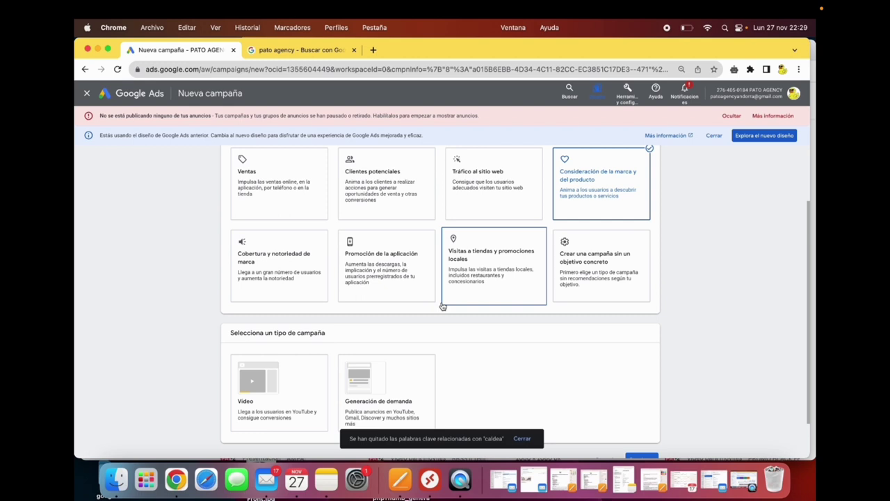
left_click(589, 277)
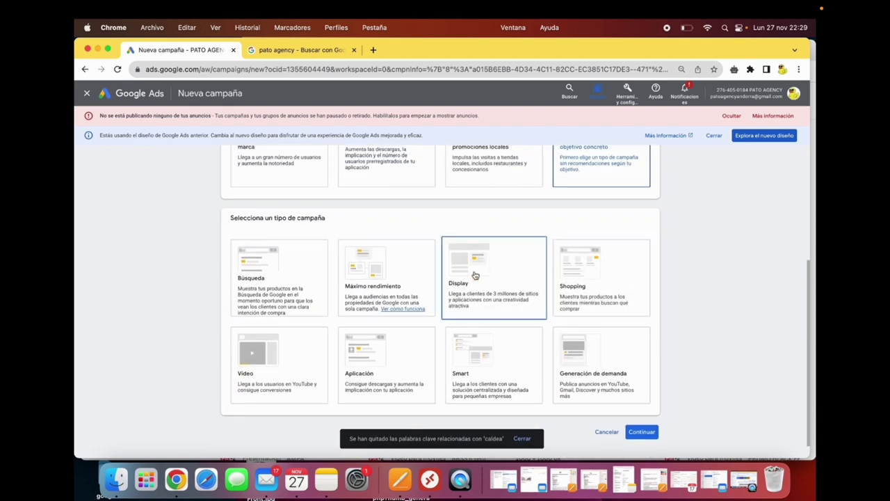
left_click(475, 276)
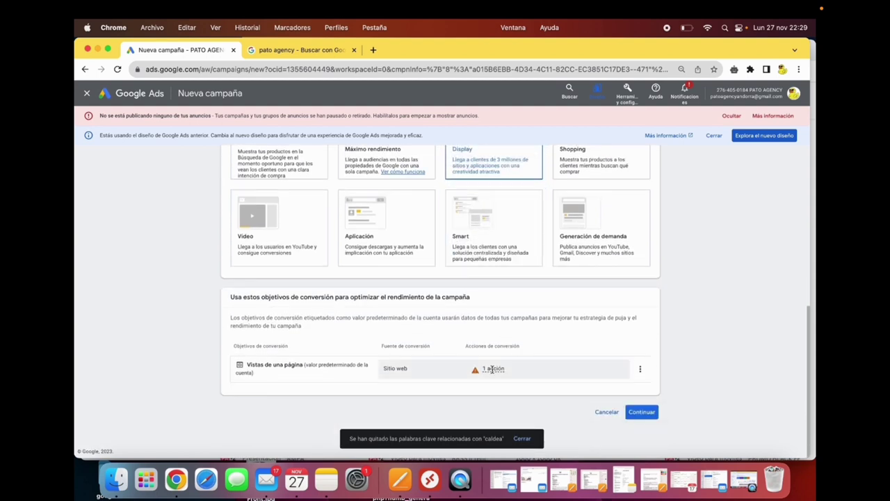
left_click(642, 412)
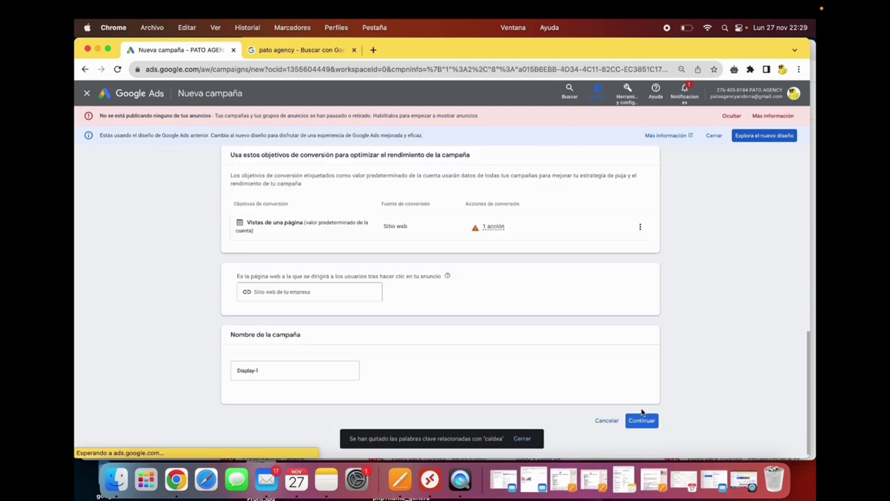
Name the campaign "DISPLAY PROVA", set its website to patoagency.com and continue to the campaign settings
left_click(283, 370)
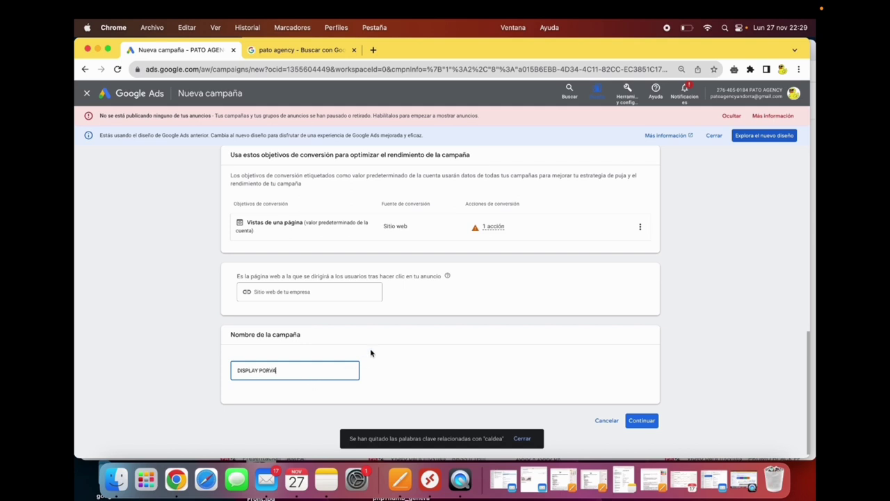
type("DISPLAY PROVA")
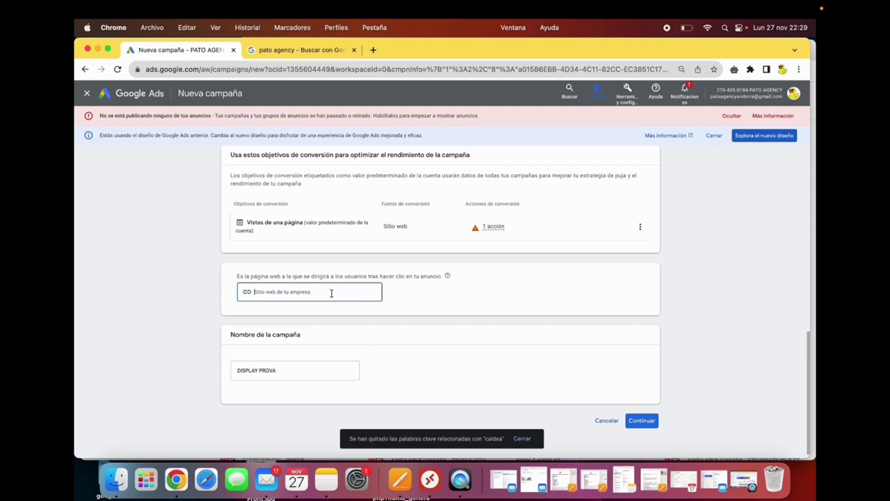
left_click(331, 292)
type("patoagency.com")
left_click(641, 418)
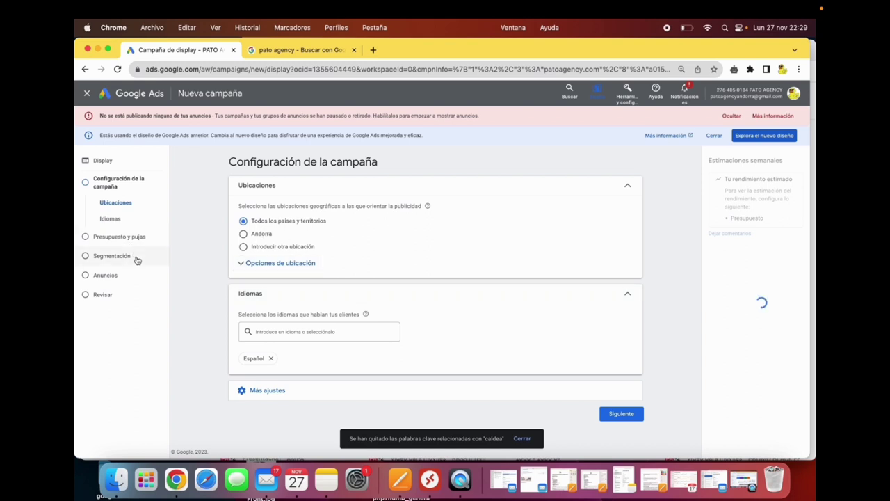
Look through the Display ad creation fields, including the suggested images for the ad, and close the image picker without choosing any
left_click(120, 273)
scroll(303, 331, "down", 5)
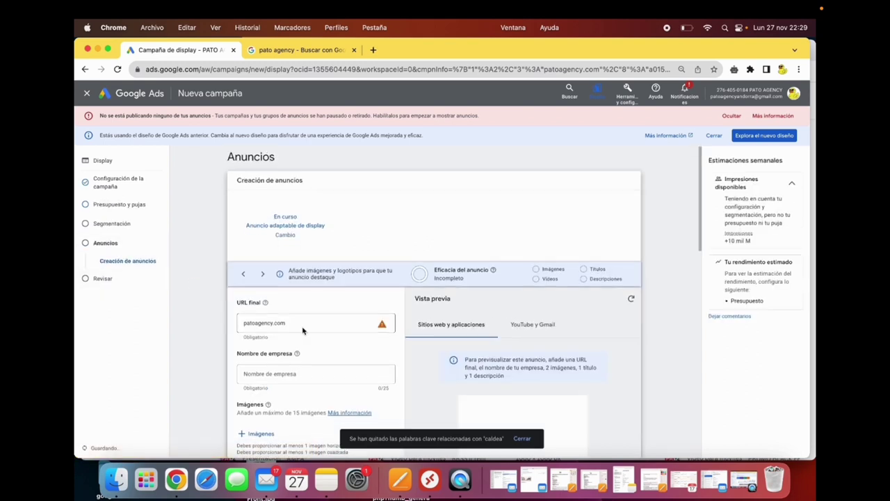
scroll(270, 327, "down", 2)
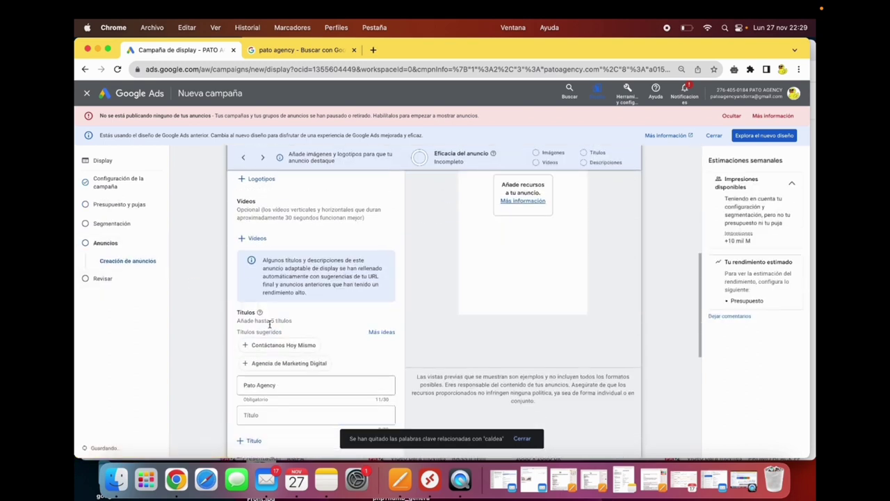
scroll(275, 259, "up", 3)
left_click(266, 200)
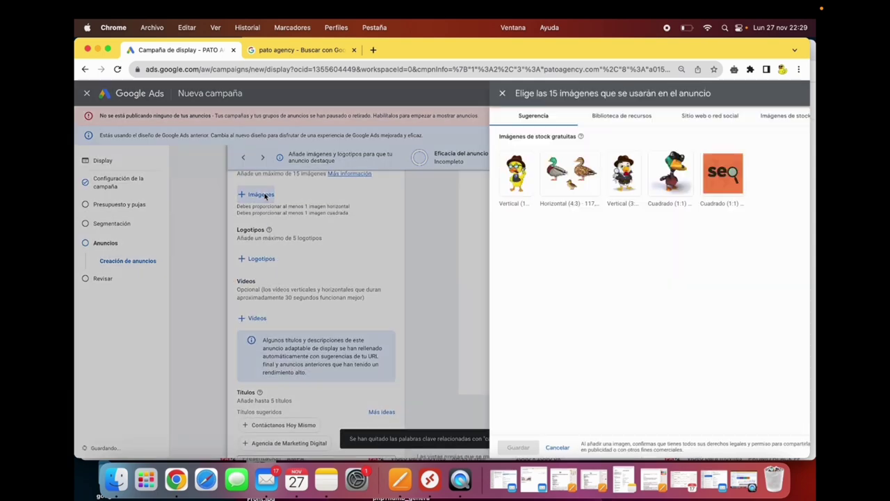
left_click(375, 100)
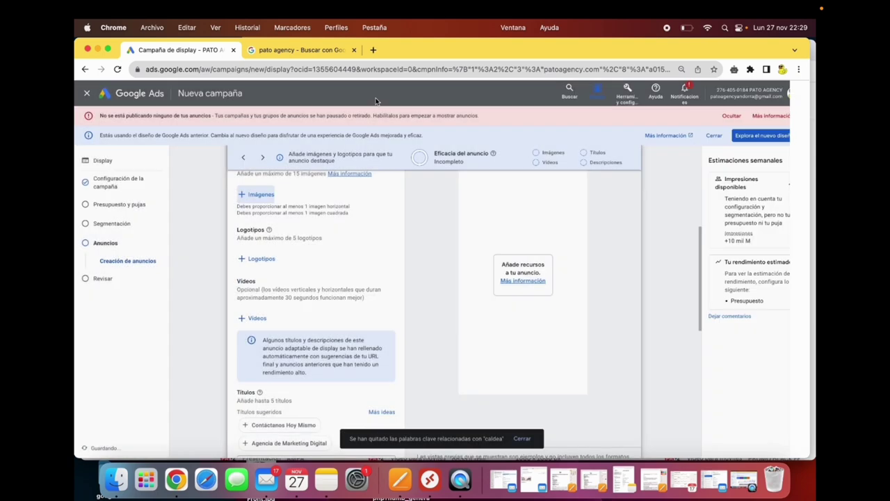
Expand the Display campaign's targeting options, open keyword targeting and review the keyword ideas for patoagency.com and the keyword settings
left_click(120, 223)
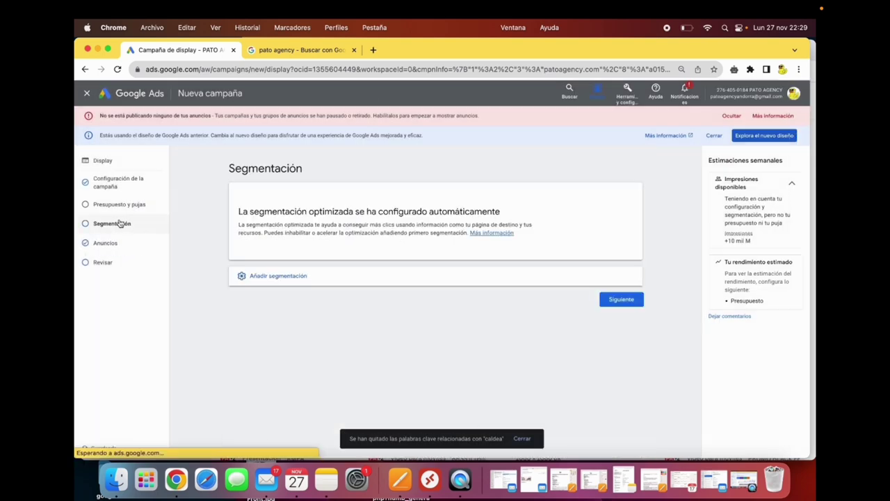
left_click(394, 284)
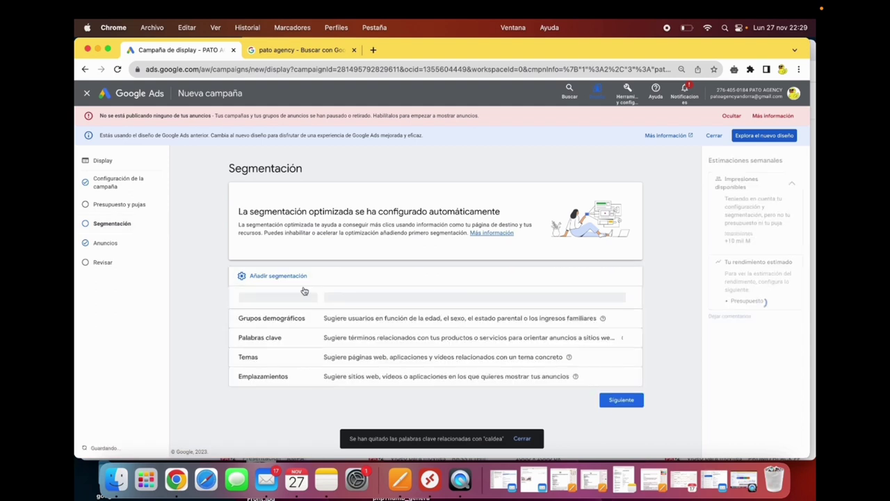
left_click(314, 334)
left_click(341, 298)
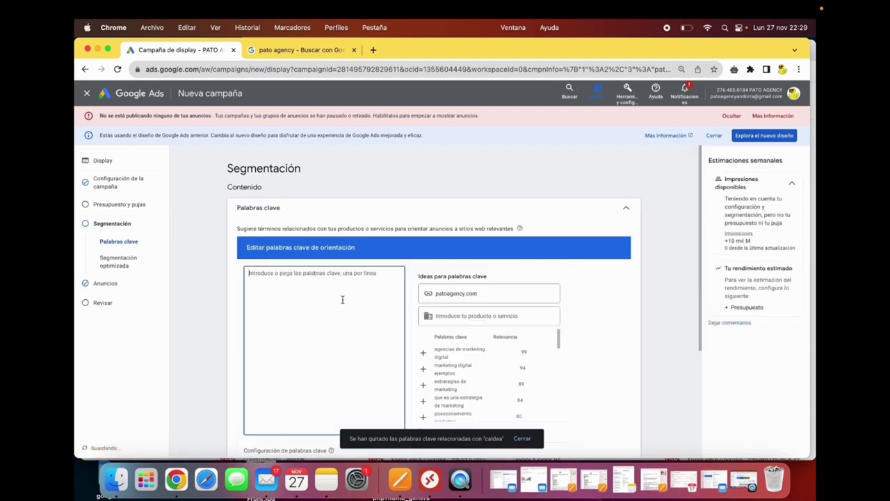
scroll(417, 317, "down", 3)
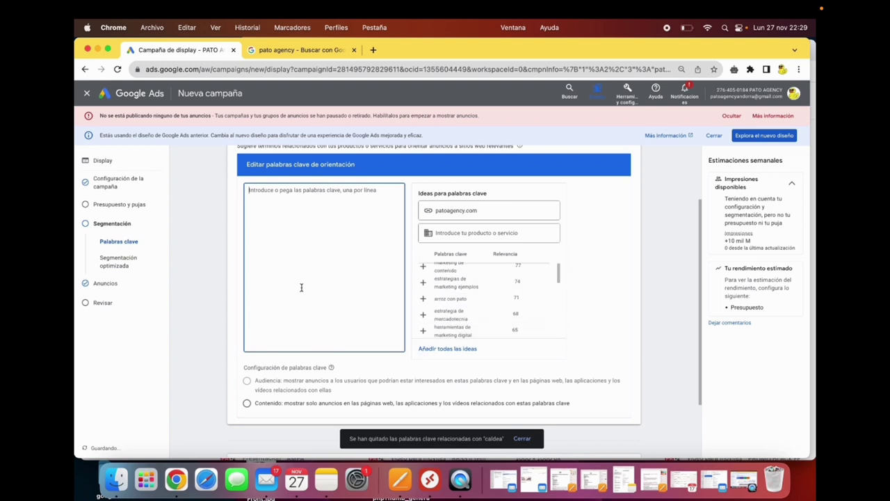
left_click(212, 267)
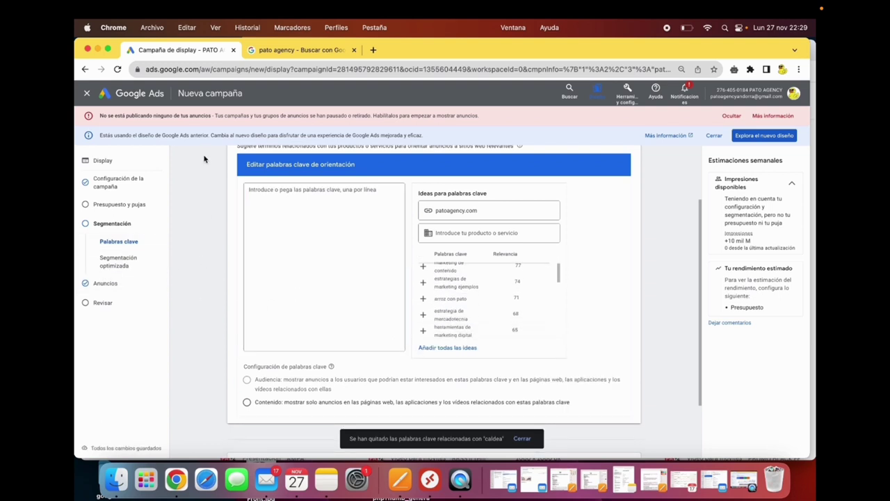
scroll(200, 198, "up", 3)
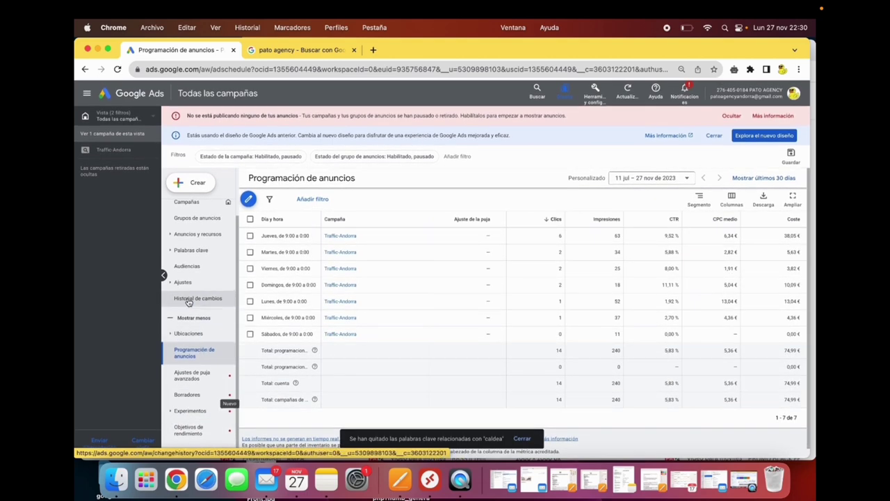
View the account's Audiencias page, expand the statistics and reports section and open the report editor (Editor de informes)
left_click(186, 266)
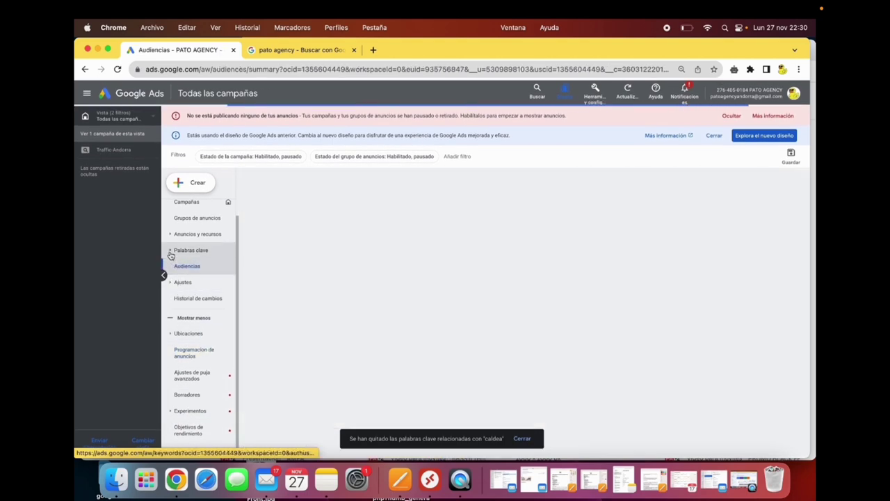
left_click(170, 255)
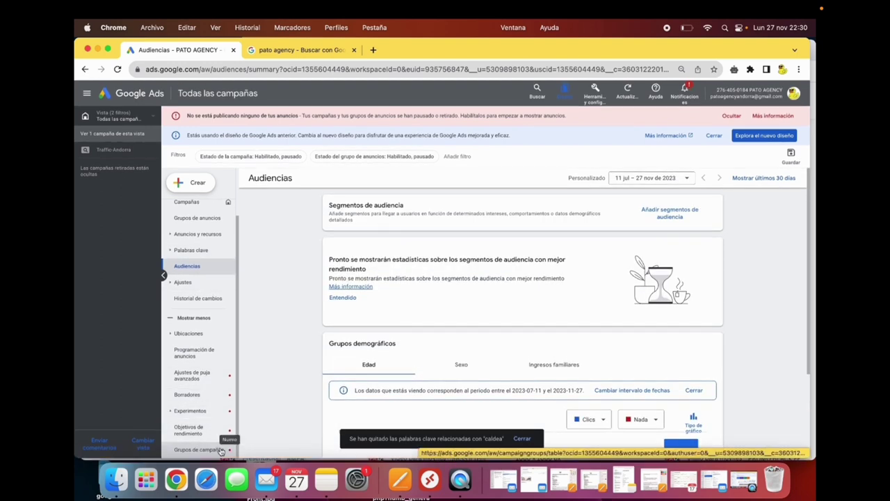
scroll(217, 359, "up", 2)
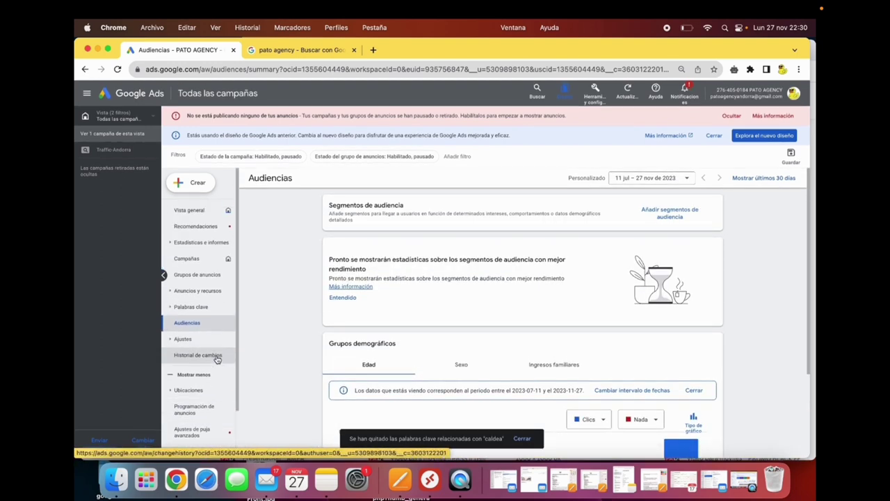
left_click(597, 94)
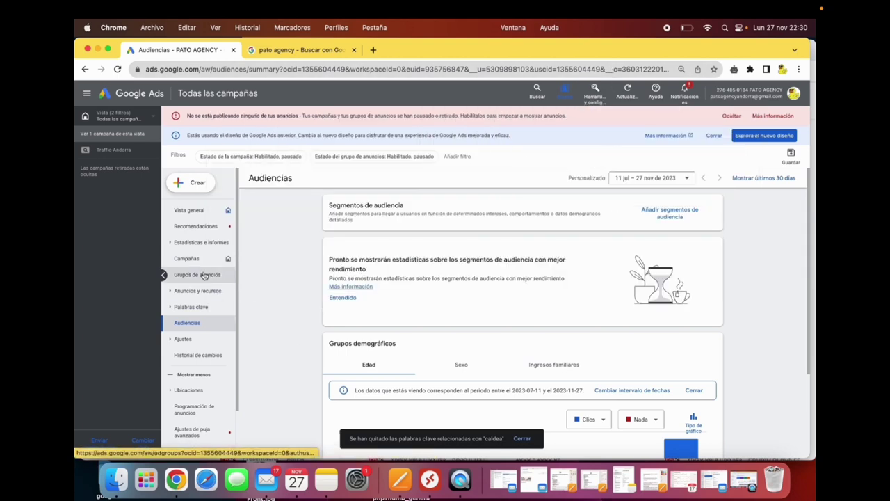
left_click(172, 243)
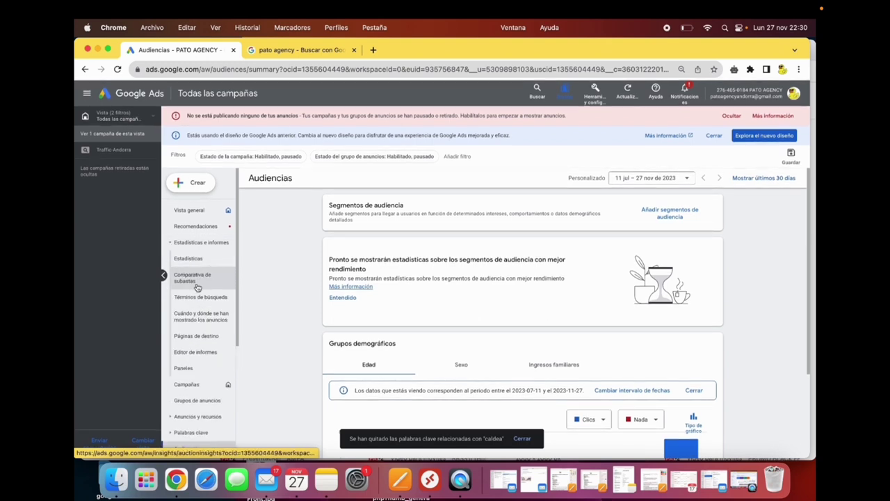
left_click(201, 353)
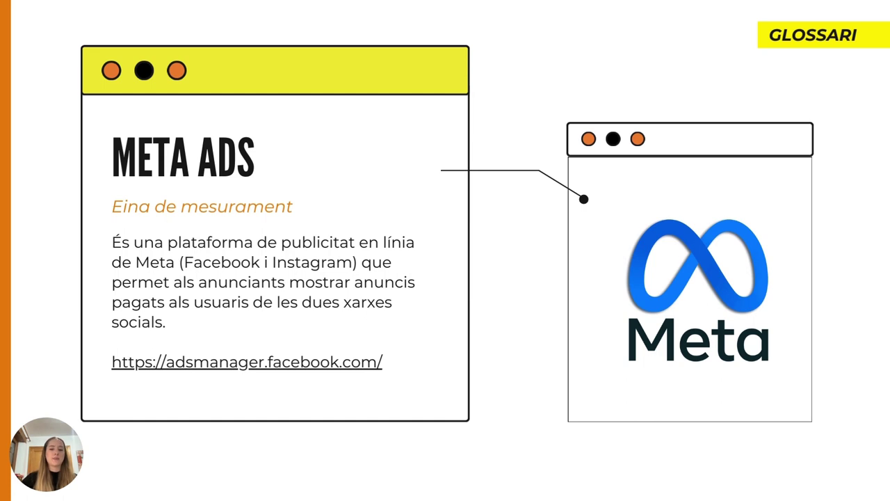
key("Right")
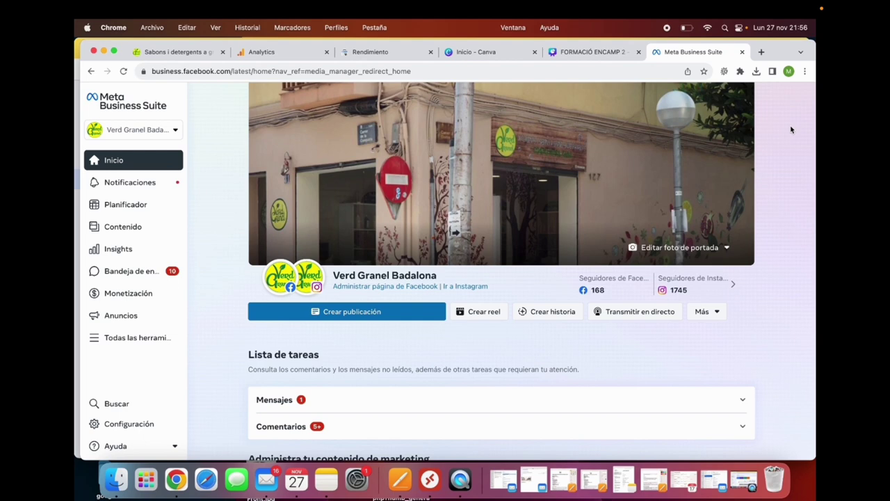
Examine the Meta Business Suite web address and the Verd Granel Badalona home page with its content creation options
left_click(232, 71)
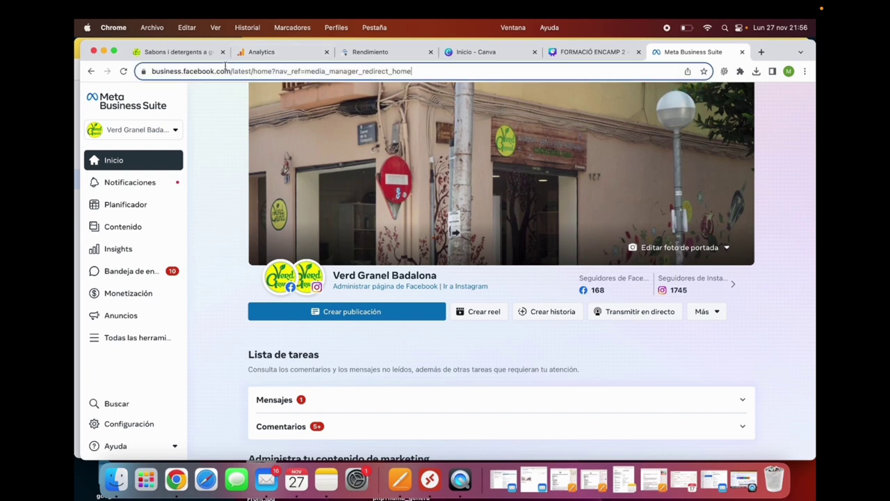
left_click(256, 73)
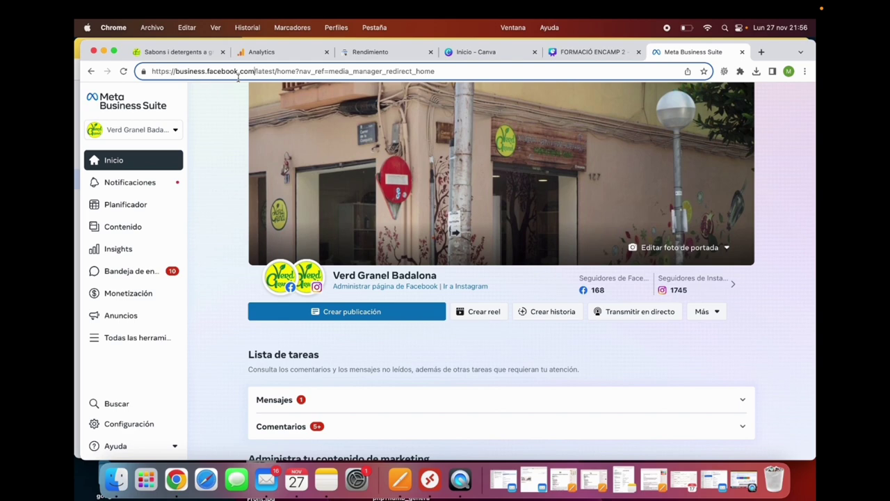
left_click(209, 168)
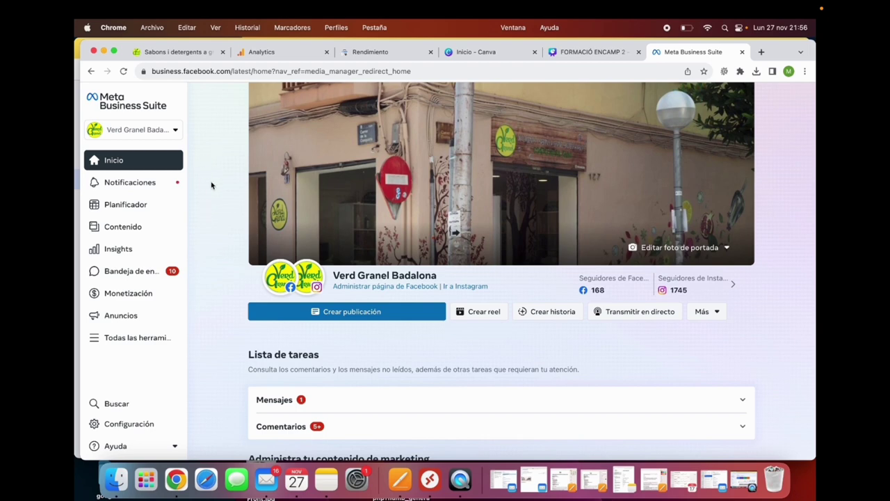
scroll(212, 185, "down", 1)
scroll(212, 185, "up", 1)
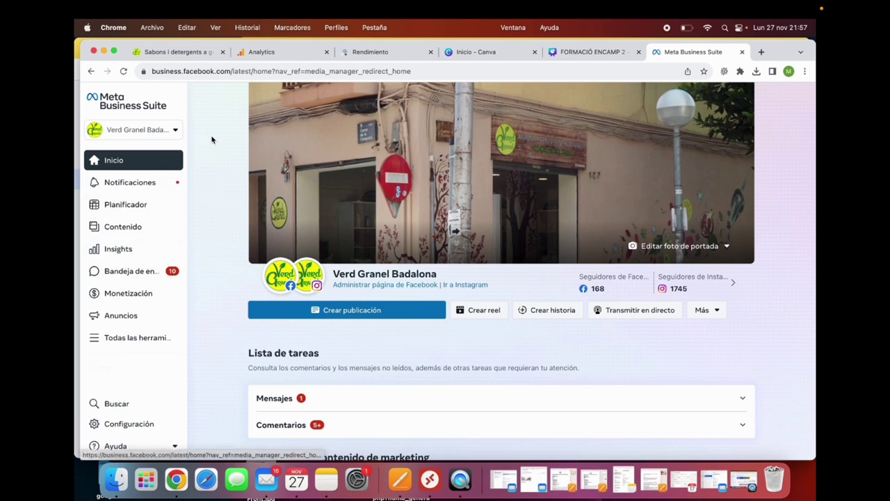
scroll(202, 279, "down", 1)
scroll(203, 279, "down", 2)
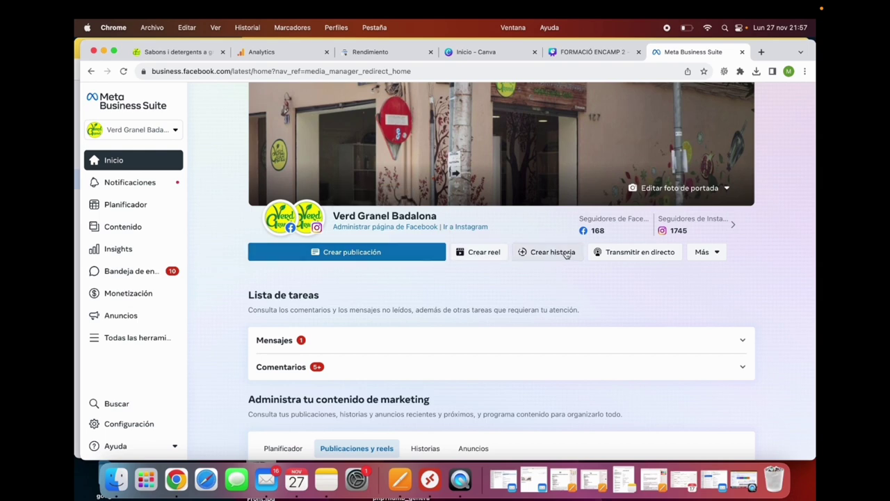
Open a new post for Verd Granel Badalona and review its publishing destinations, text, scheduling and privacy options
left_click(412, 259)
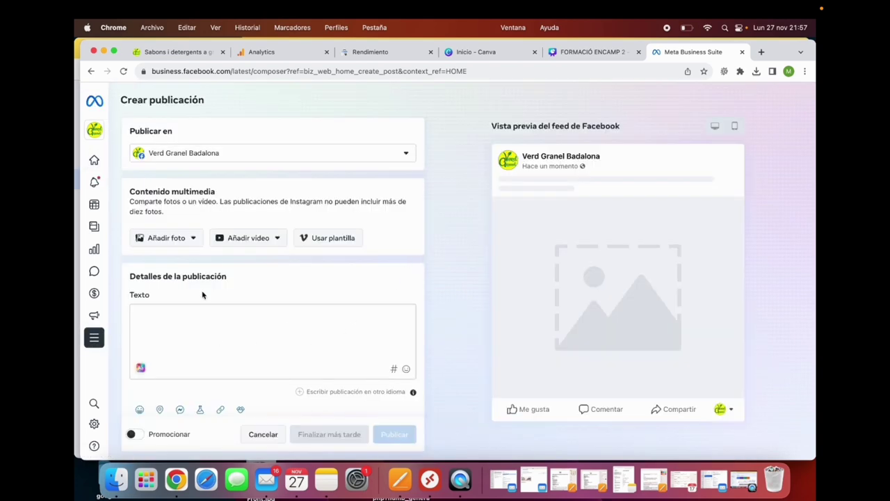
left_click(234, 164)
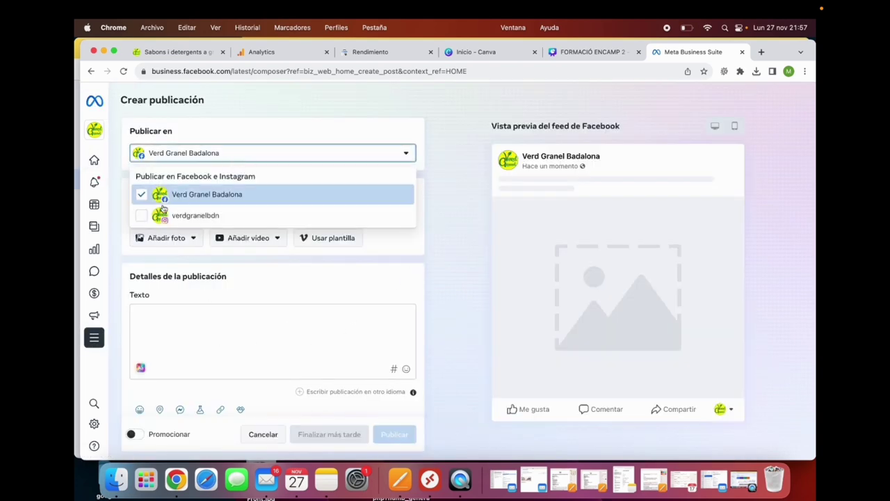
left_click(205, 154)
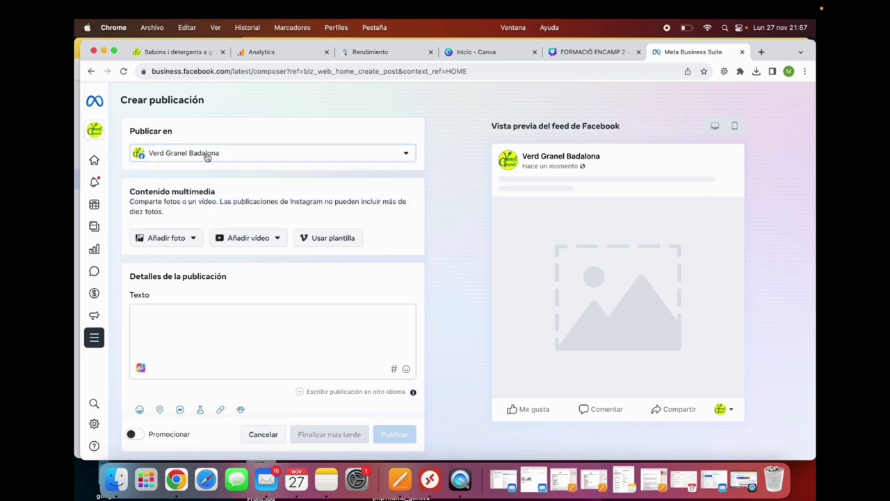
scroll(231, 373, "down", 5)
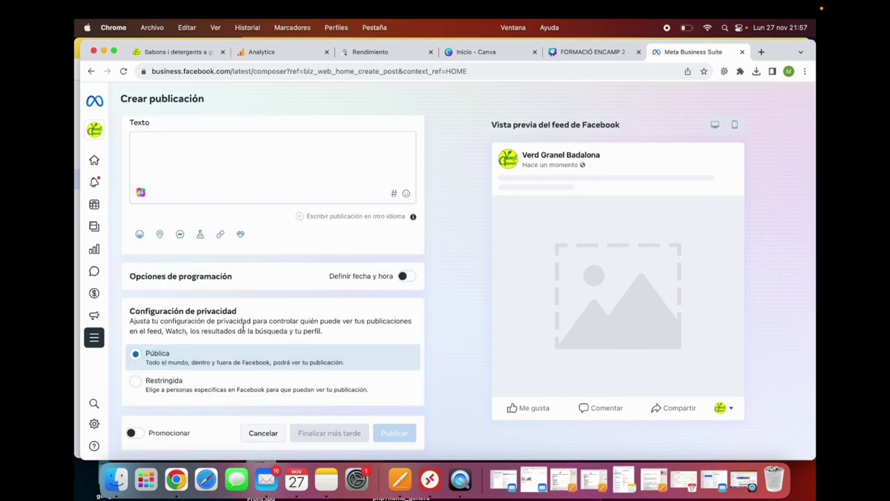
scroll(236, 348, "up", 1)
scroll(243, 327, "up", 3)
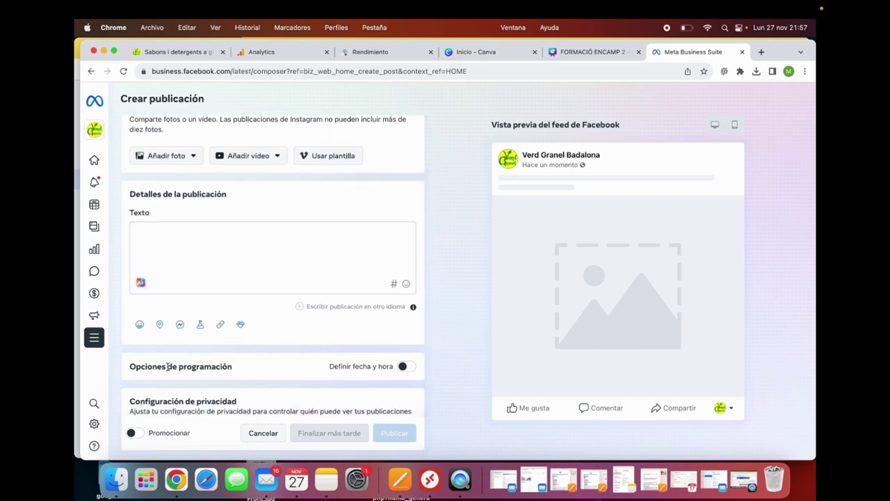
scroll(173, 361, "down", 2)
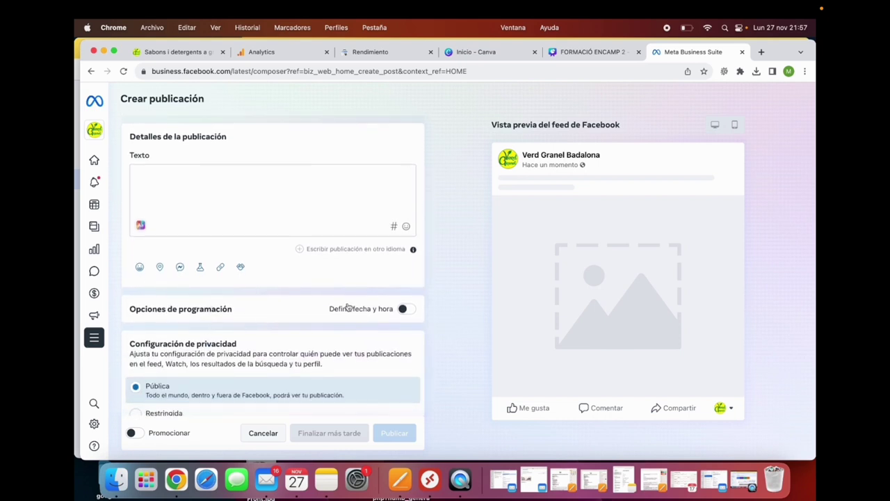
Enable date and time scheduling for the post, set the Facebook date to 29/11/2023 and cancel the post
left_click(406, 310)
left_click(174, 285)
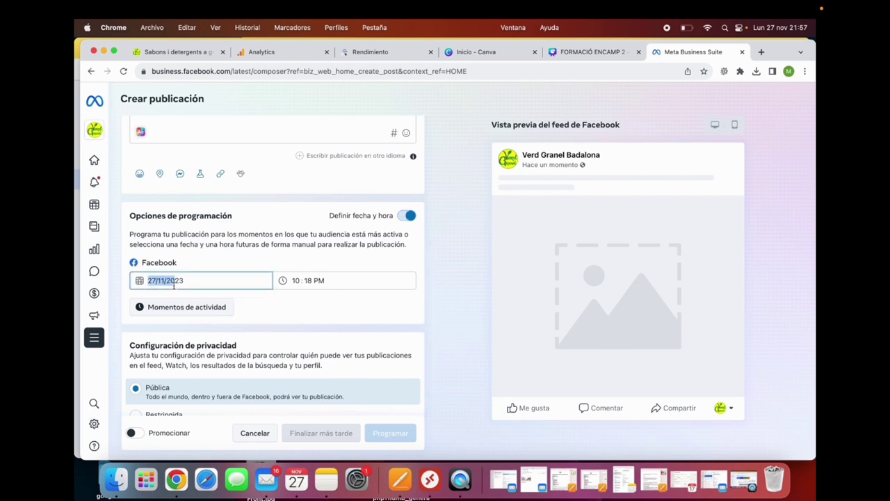
left_click(181, 285)
left_click(177, 393)
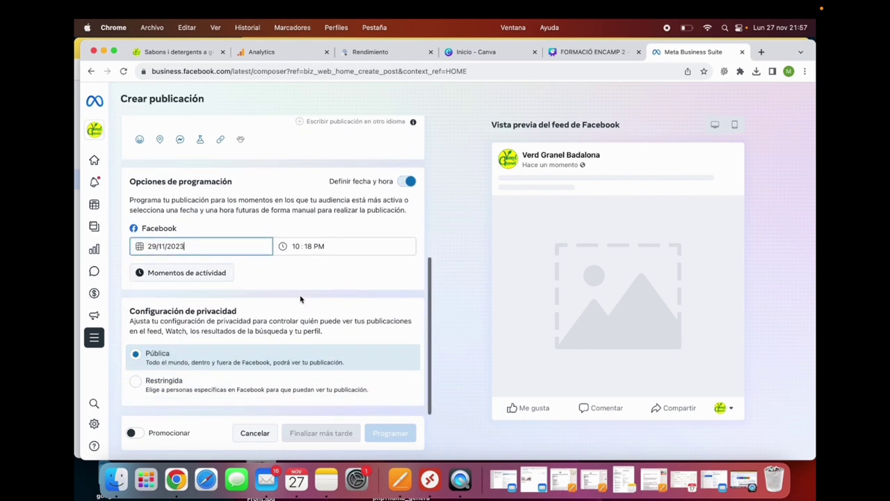
scroll(259, 254, "up", 5)
scroll(256, 253, "up", 3)
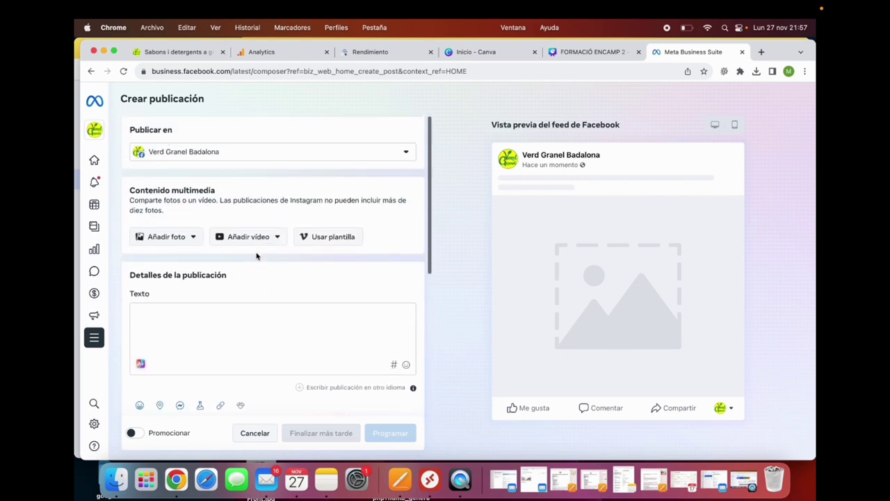
left_click(254, 435)
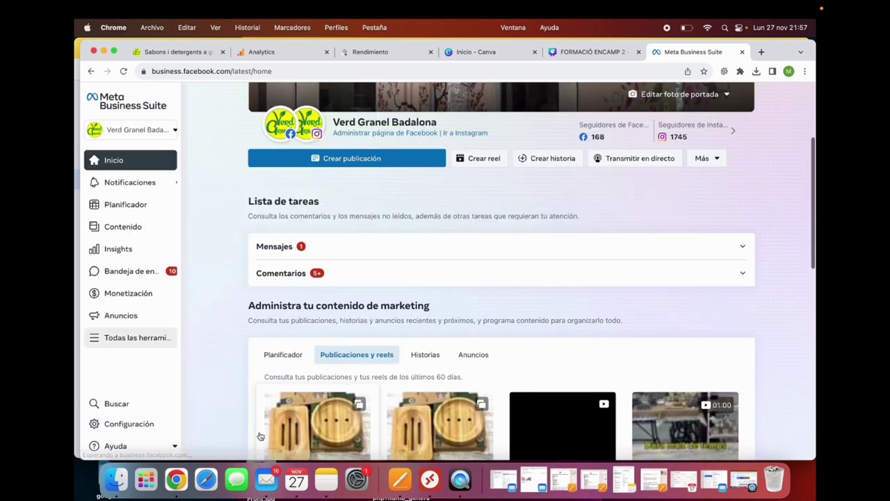
Open a new story for Verd Granel Badalona, set it to Programar and review its Facebook and Instagram scheduling and privacy options
left_click(542, 159)
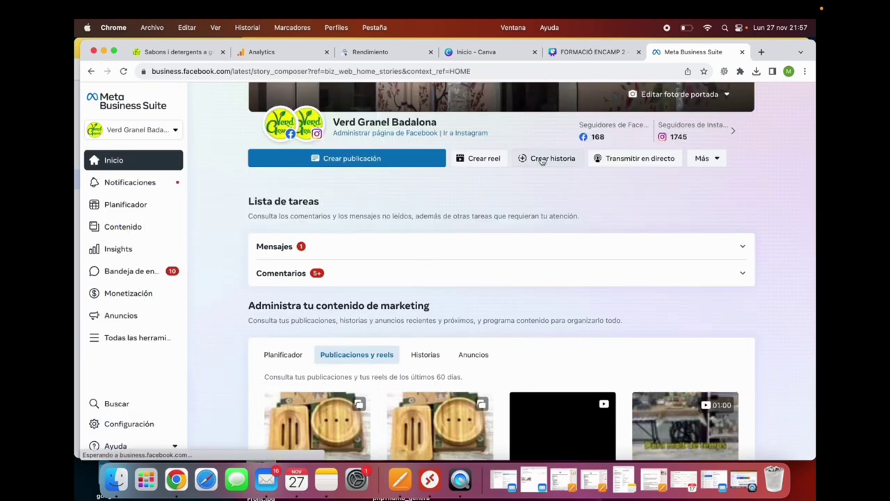
scroll(423, 346, "down", 3)
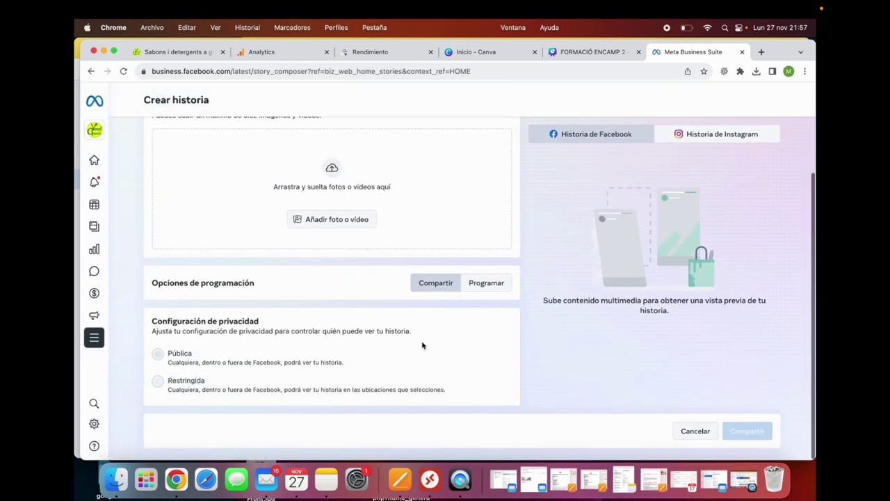
left_click(489, 286)
scroll(489, 288, "down", 4)
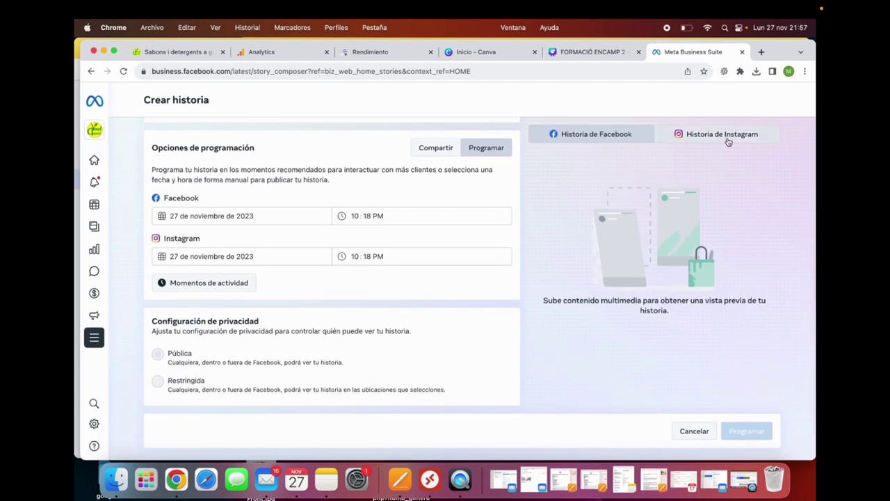
scroll(445, 317, "down", 1)
scroll(413, 214, "up", 5)
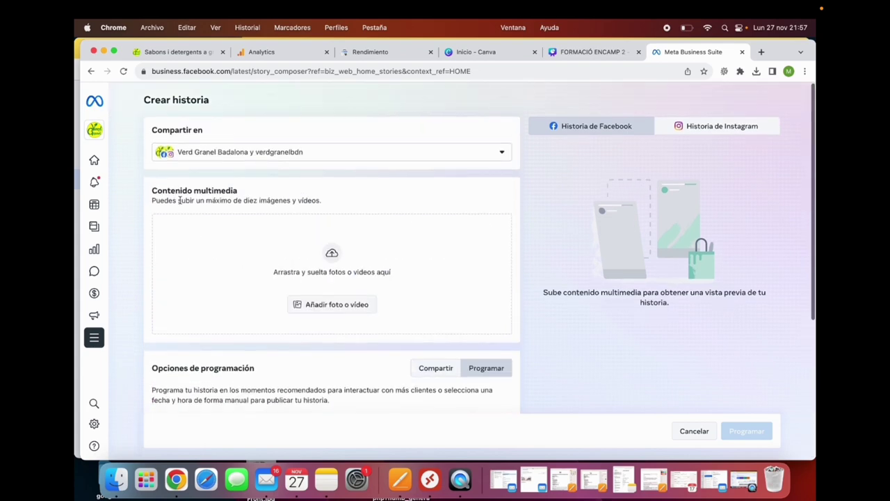
Leave the story for the Inicio page, look over the task list and open the notifications
mouse_move(104, 171)
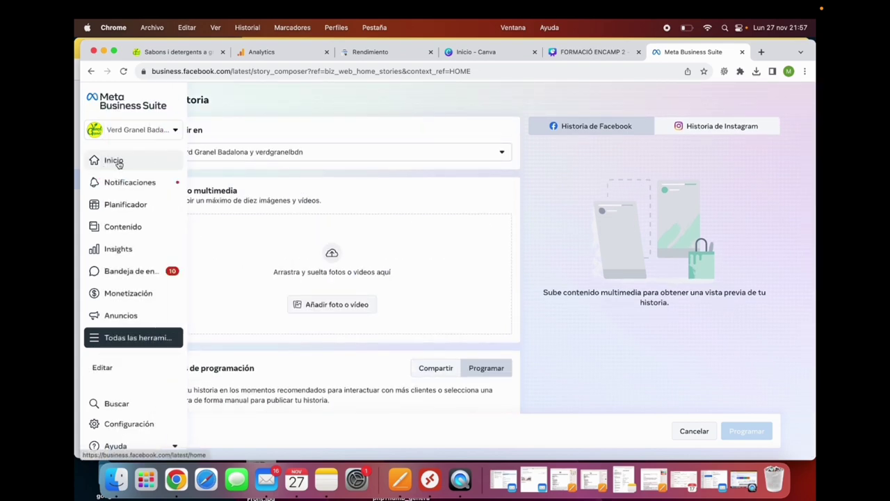
left_click(127, 165)
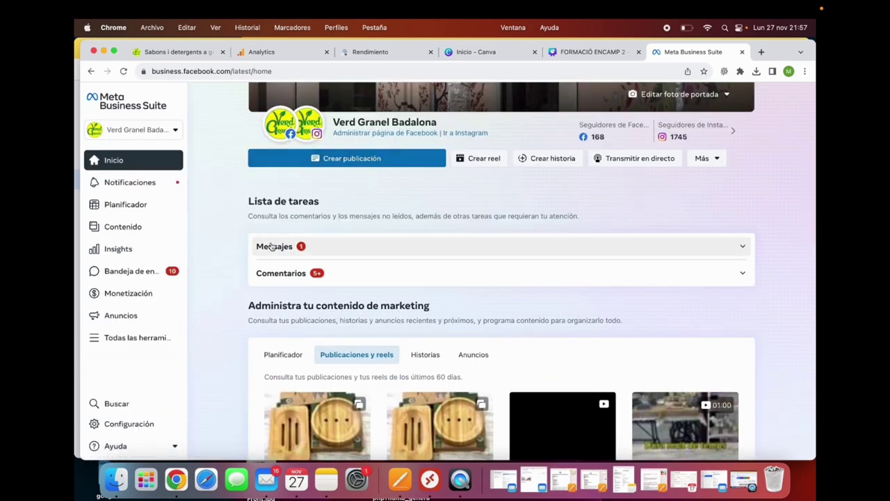
scroll(273, 236, "down", 2)
scroll(273, 244, "up", 1)
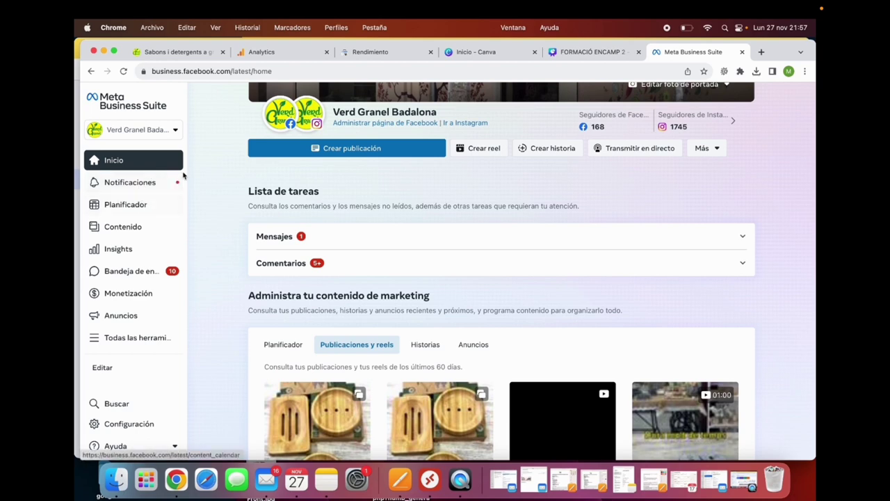
left_click(161, 183)
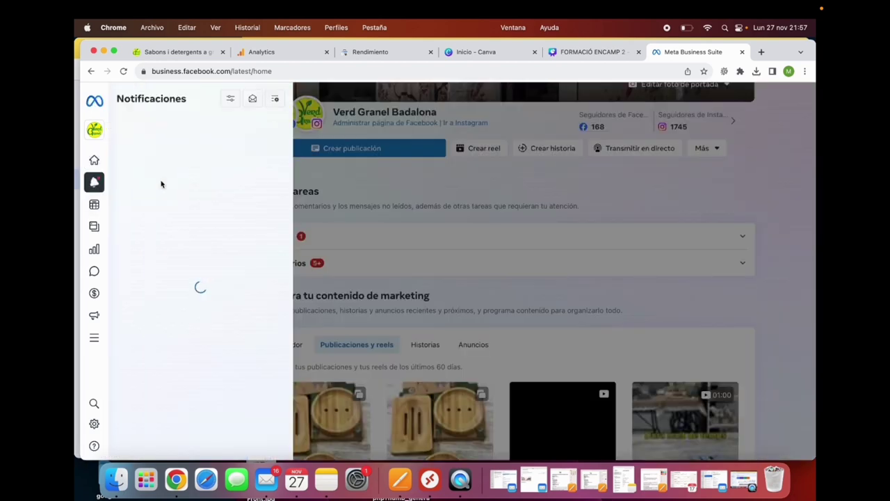
Open the Planificador in month view and examine the published and recommended posting times in the November 2023 calendar
mouse_move(107, 210)
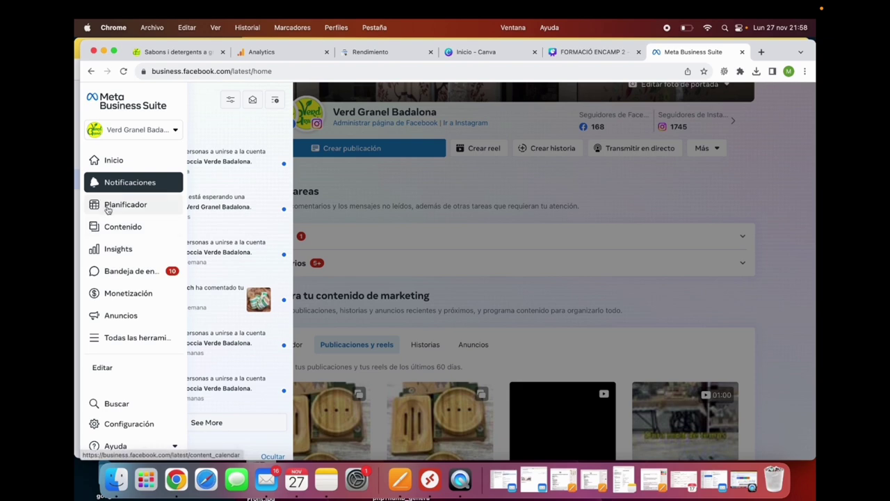
left_click(122, 209)
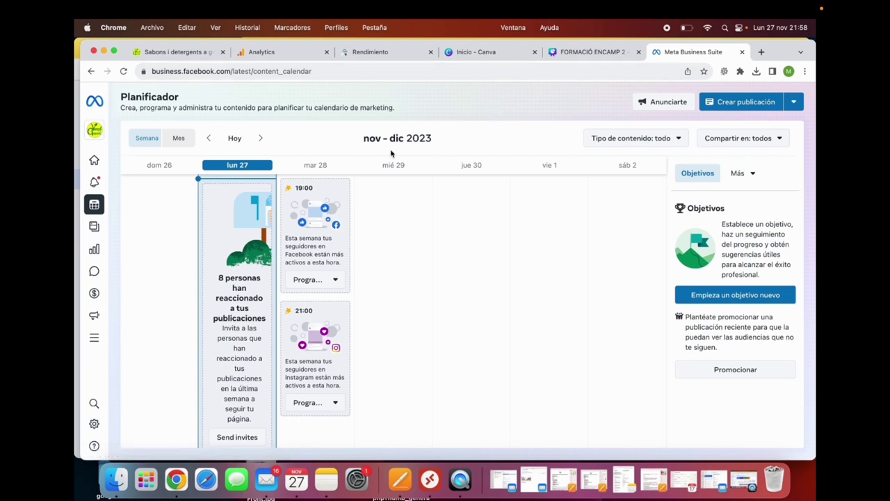
left_click(175, 139)
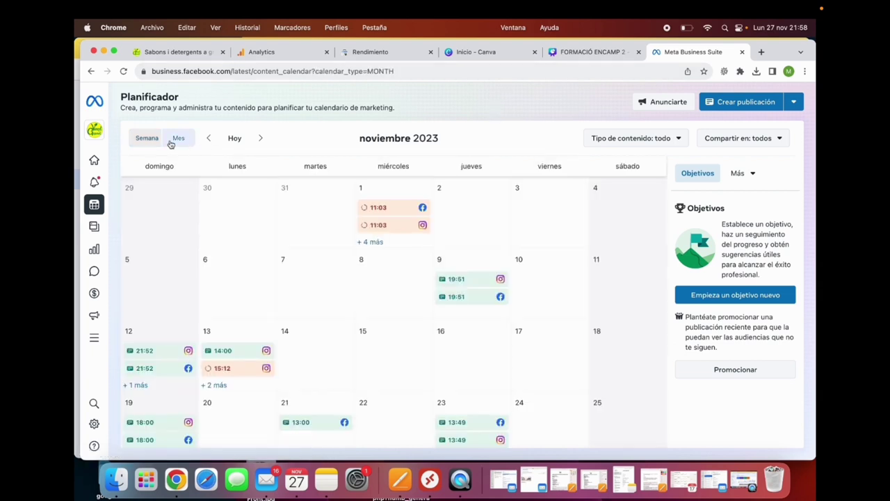
scroll(286, 328, "down", 2)
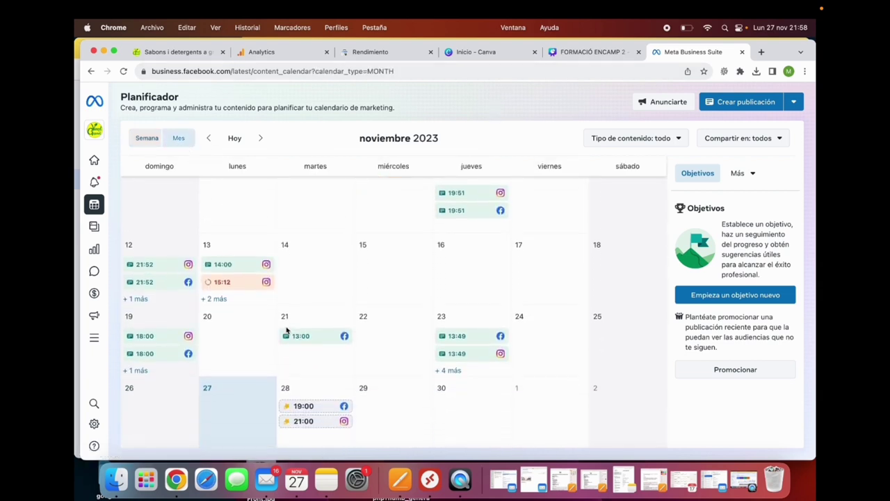
scroll(339, 285, "down", 1)
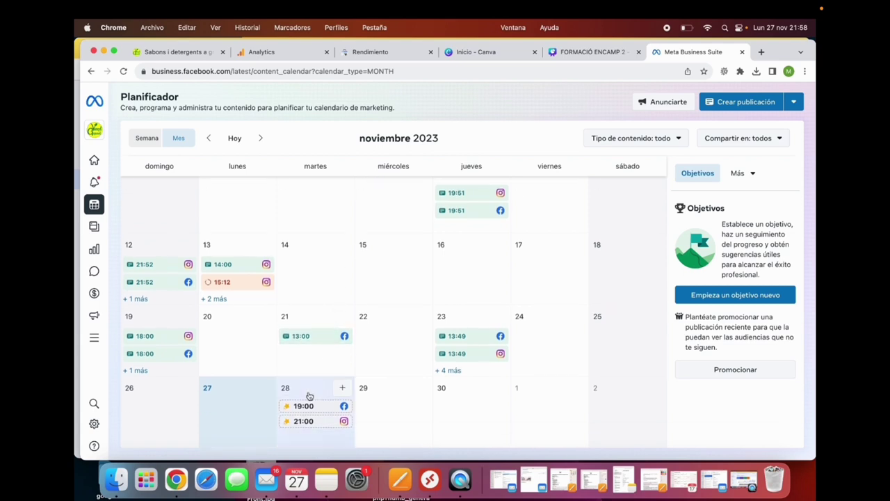
scroll(394, 248, "up", 3)
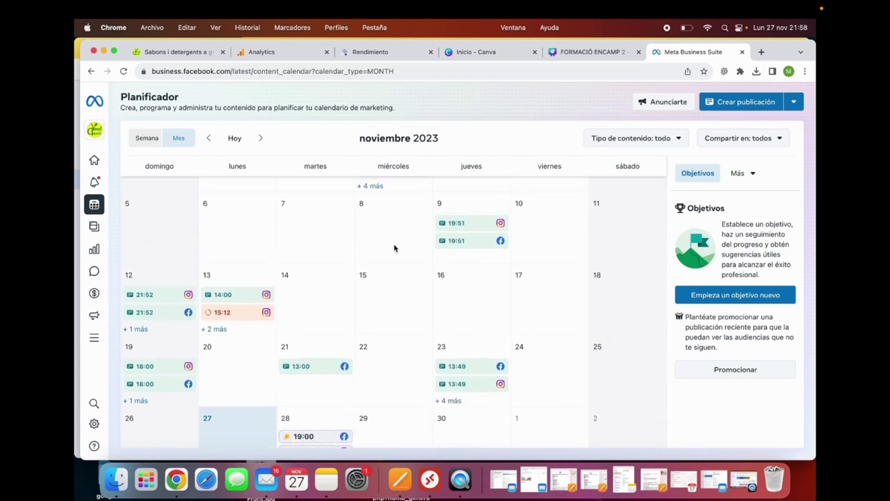
scroll(383, 294, "down", 3)
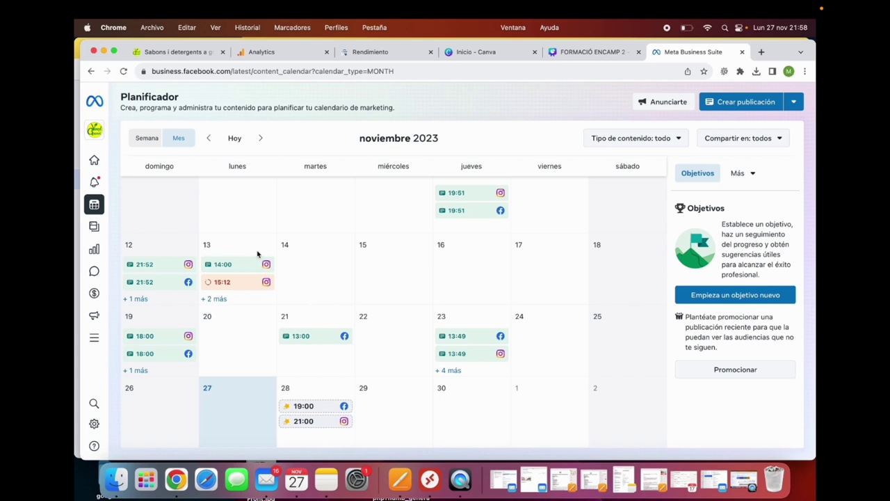
scroll(240, 278, "up", 2)
scroll(245, 285, "down", 2)
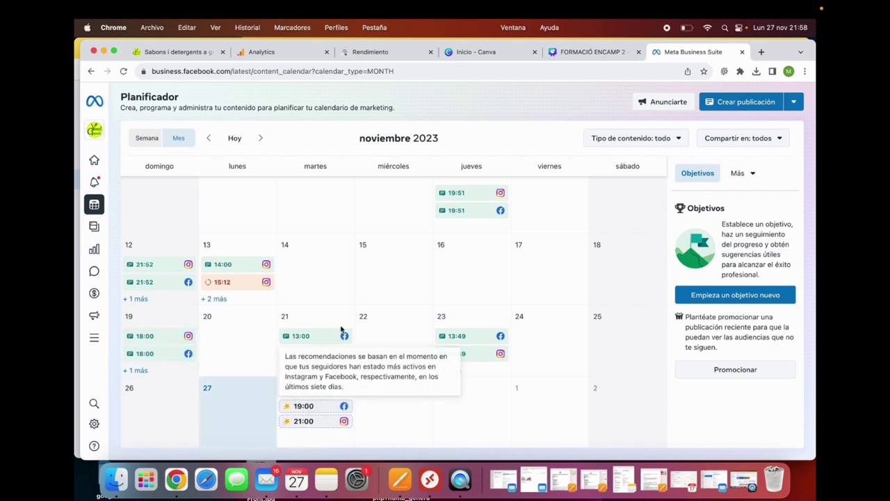
scroll(341, 328, "up", 3)
scroll(251, 332, "down", 3)
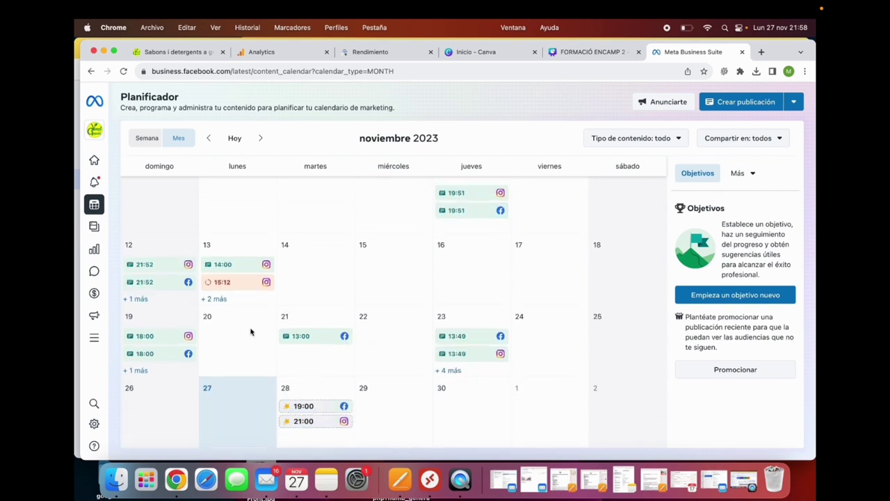
left_click_drag(176, 340, 240, 347)
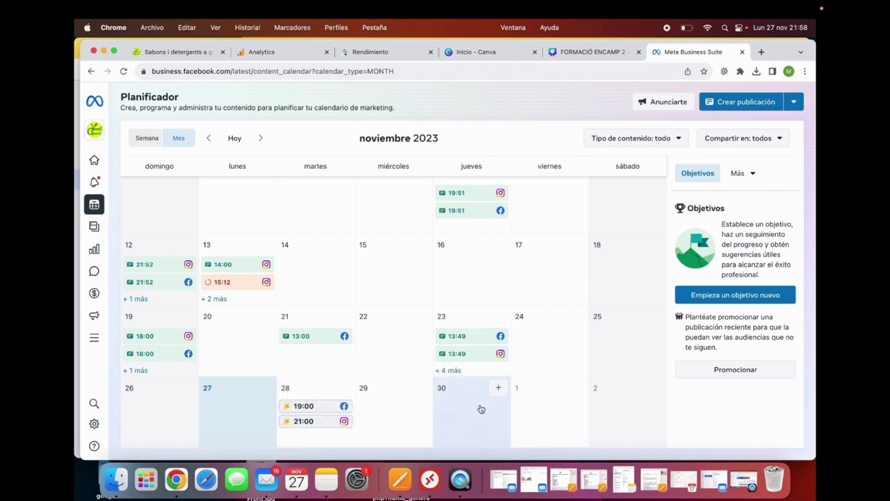
Start a post from 30 November in the calendar, dismiss its scheduling dialog and return to the planner
left_click(502, 388)
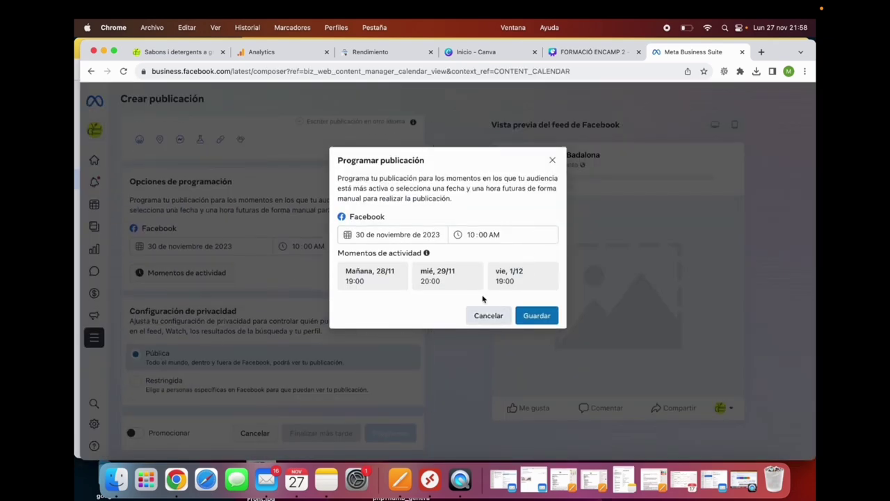
left_click(552, 161)
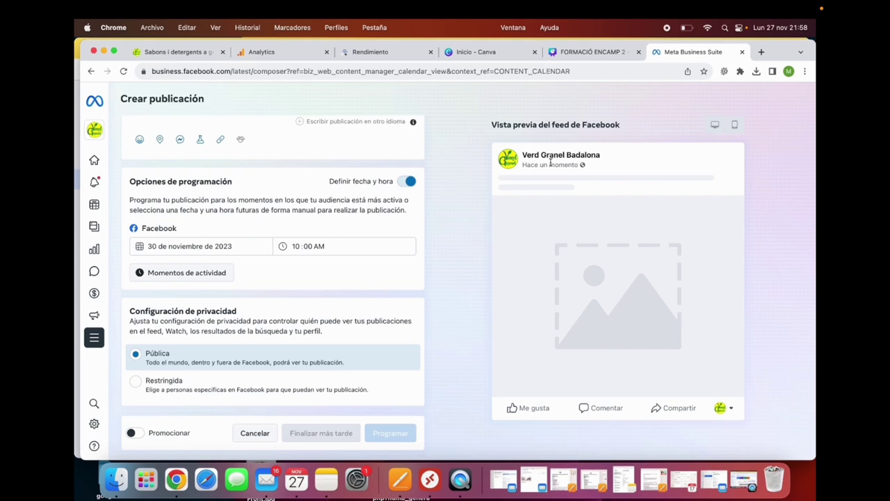
left_click(97, 205)
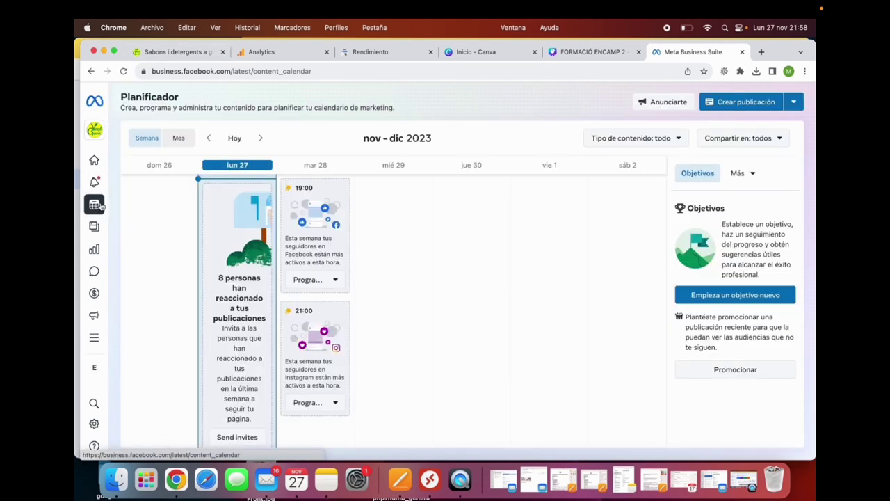
Show the planner by month and view the content type filter options without changing the filter
left_click(178, 139)
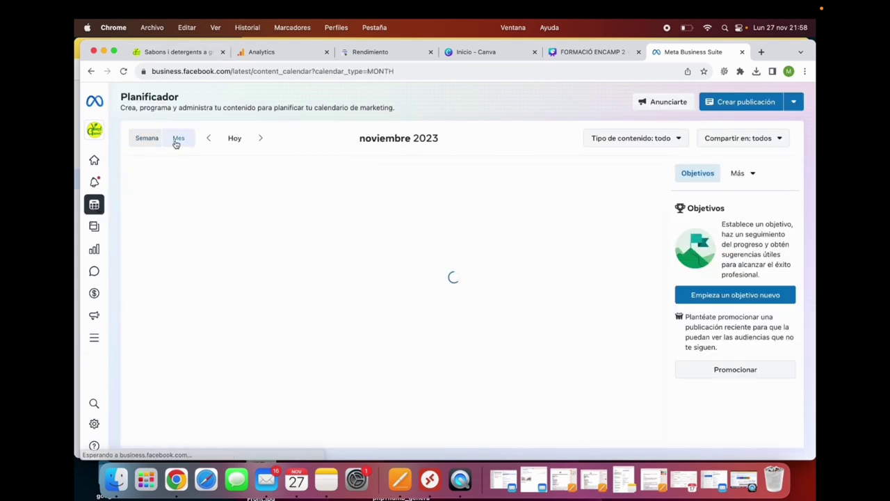
left_click(626, 138)
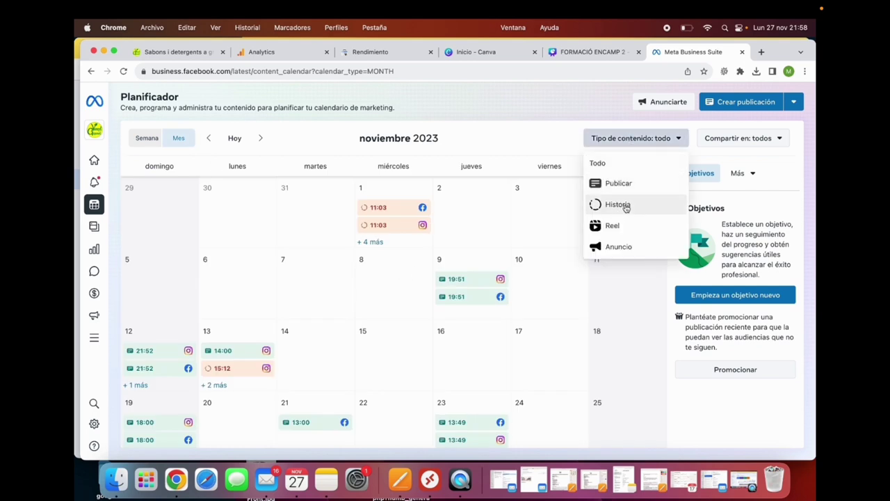
left_click(524, 120)
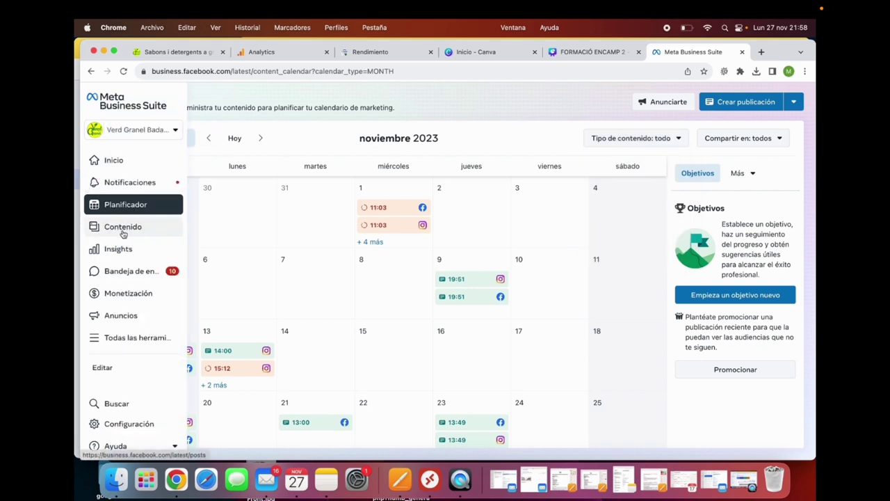
Open the Contenido page and review the list of published posts and reels with their promotion options
left_click(123, 228)
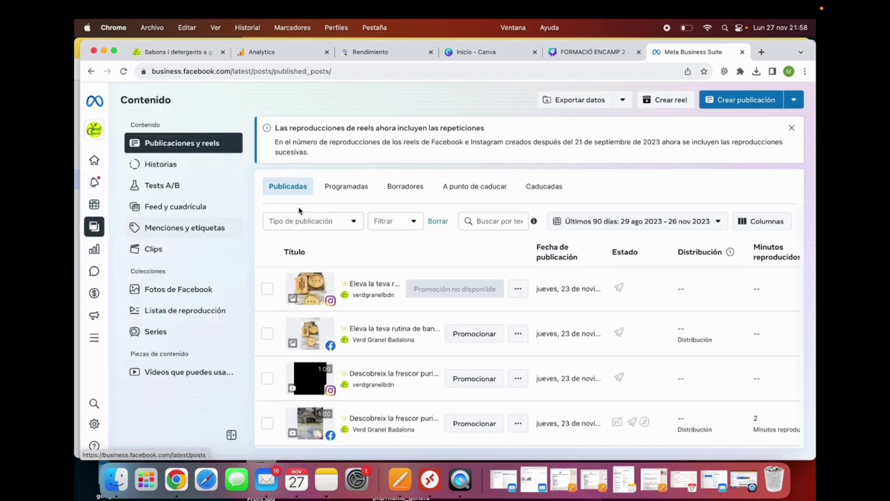
scroll(418, 320, "down", 1)
scroll(417, 320, "up", 1)
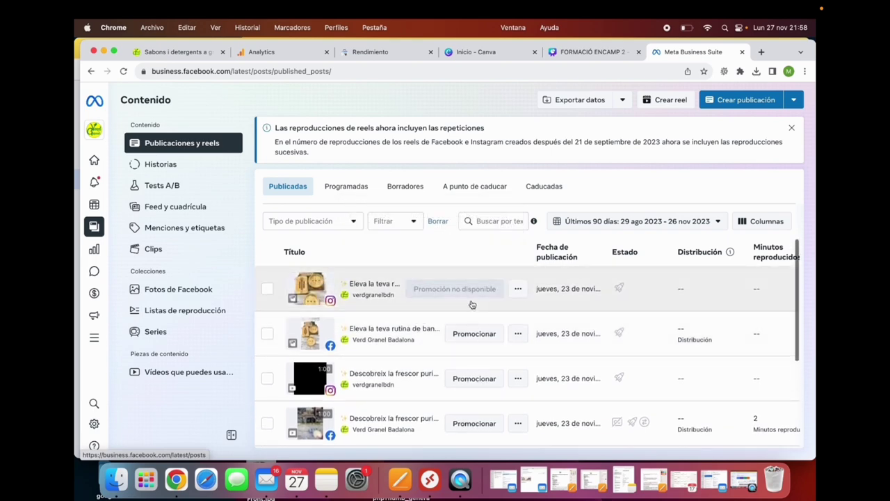
mouse_move(470, 294)
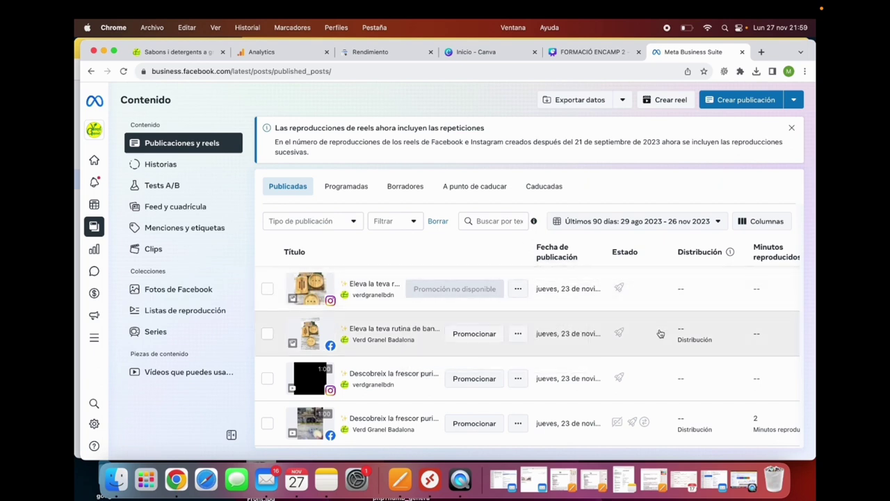
Start promoting the Facebook post "Eleva la teva rutina de bany" and view the ad objective options, keeping Automático
scroll(495, 335, "down", 1)
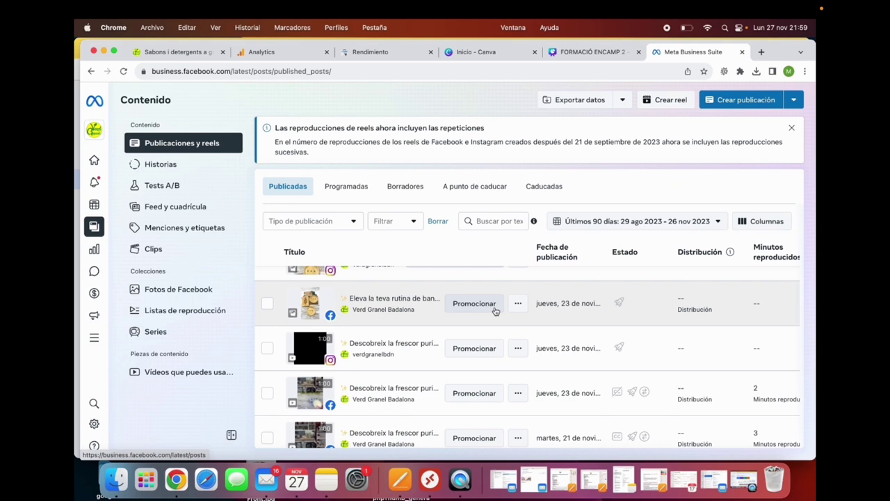
scroll(487, 309, "up", 1)
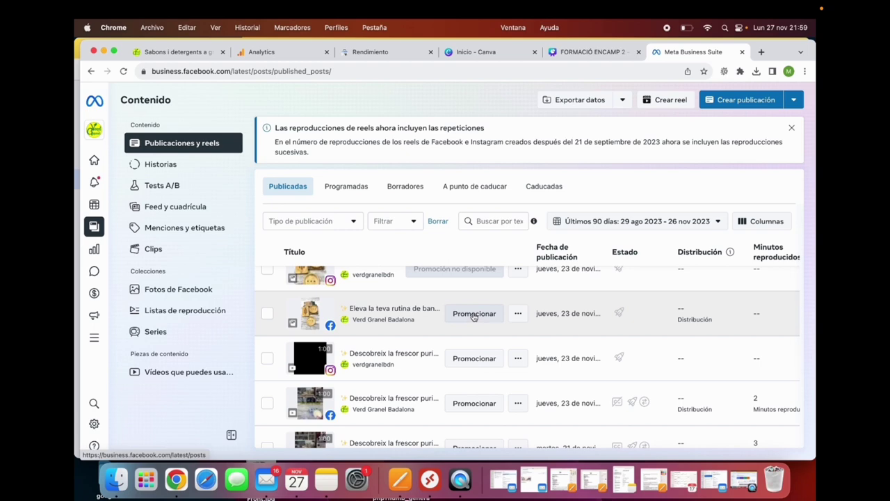
left_click(474, 314)
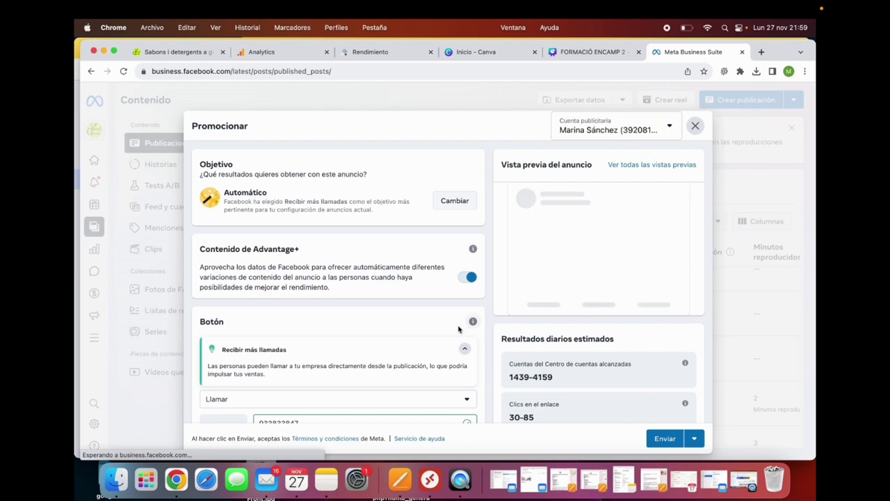
left_click(441, 202)
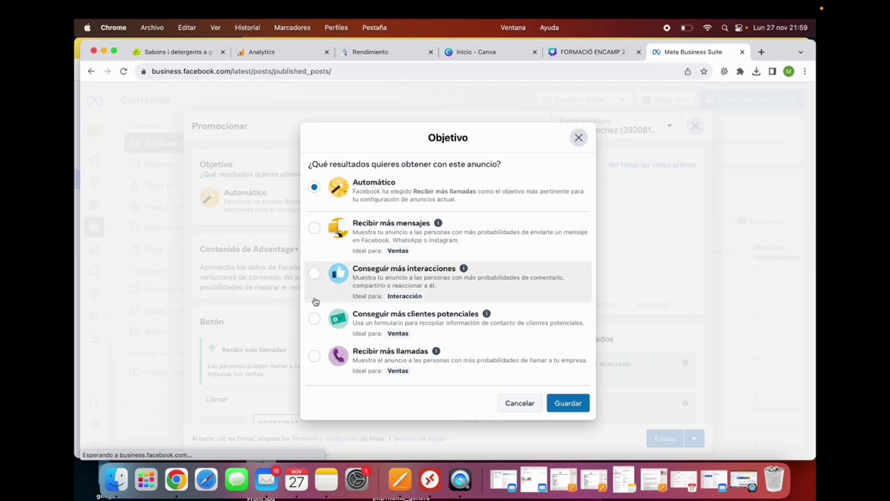
left_click(580, 138)
Review the call-to-action choices for the ad's button and set it to Más información
scroll(376, 367, "down", 3)
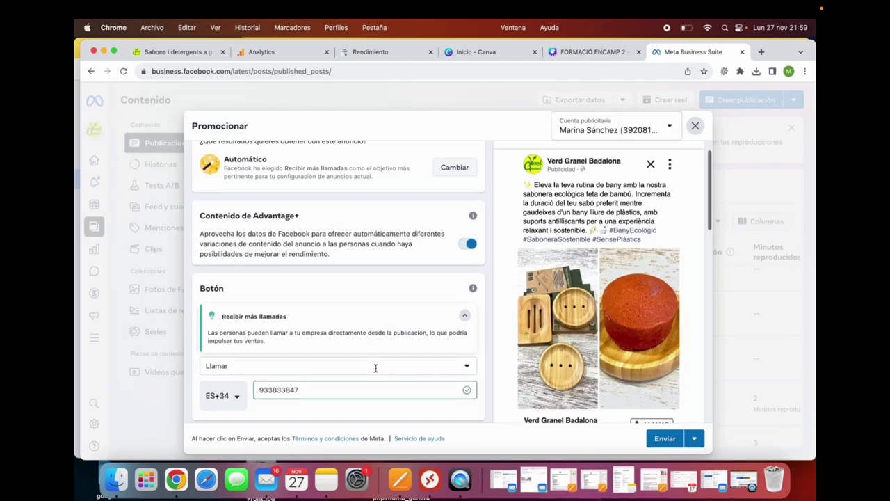
left_click(228, 334)
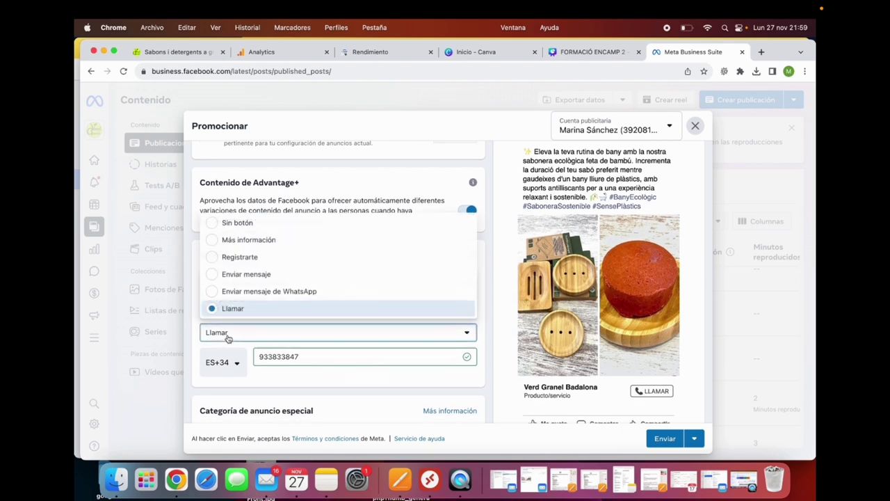
left_click(232, 366)
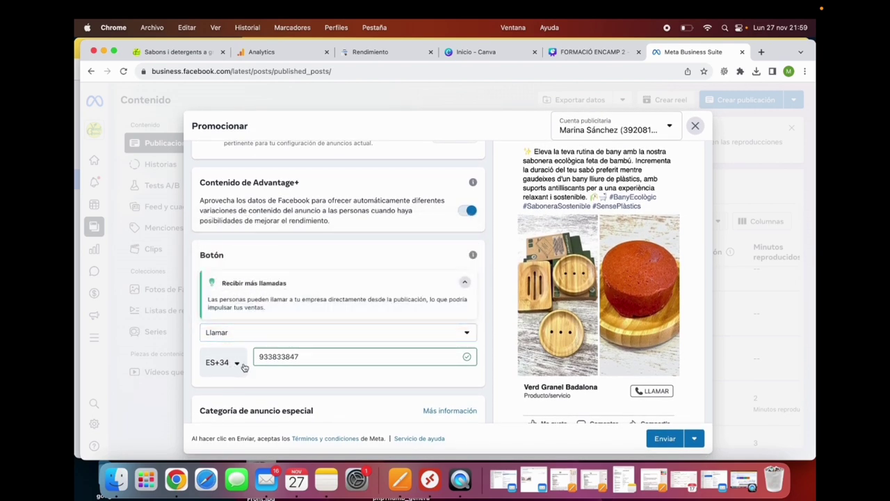
left_click(283, 356)
left_click(258, 333)
left_click(240, 239)
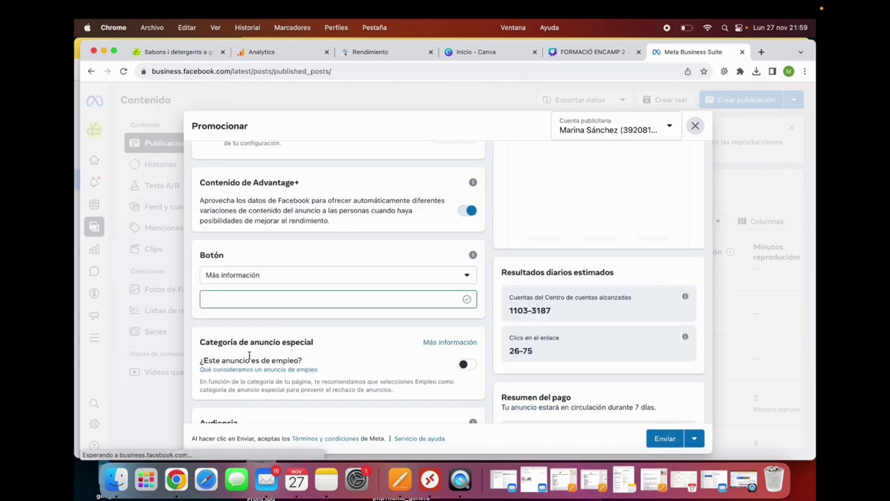
left_click(240, 351)
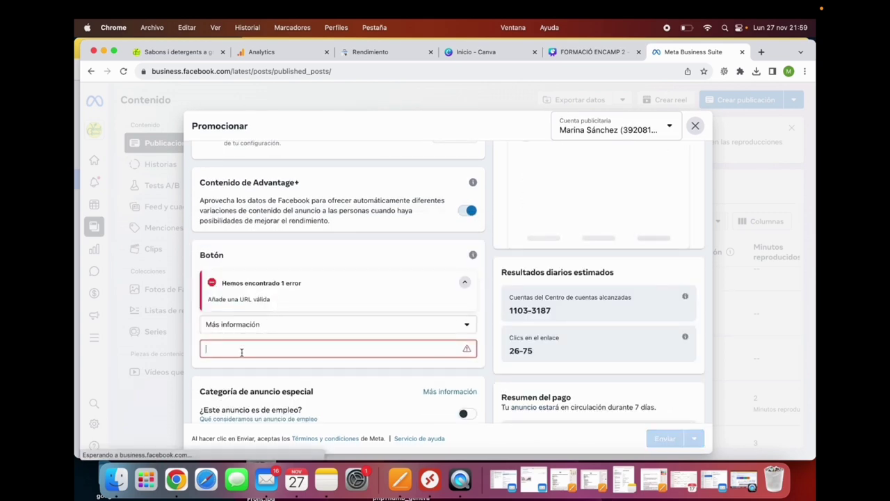
left_click(178, 51)
left_click(682, 53)
type("https://www.verdgranelbotiga.com/")
Review the suggested Advantage audience details and switch the ad's audience to Crear la tuya
scroll(323, 332, "down", 5)
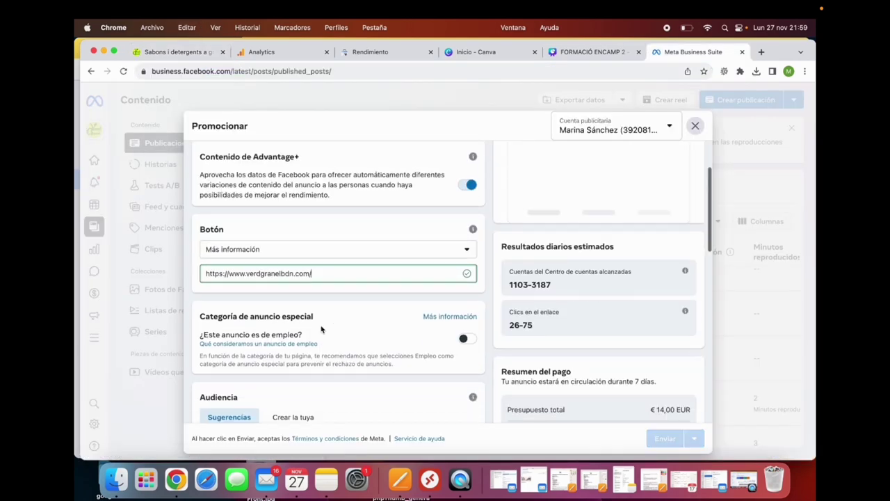
scroll(322, 329, "down", 3)
scroll(266, 178, "up", 1)
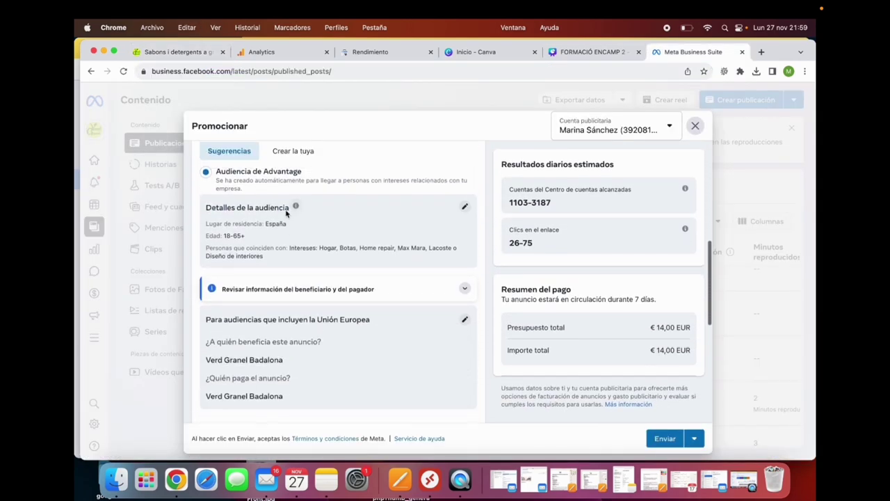
scroll(267, 178, "up", 1)
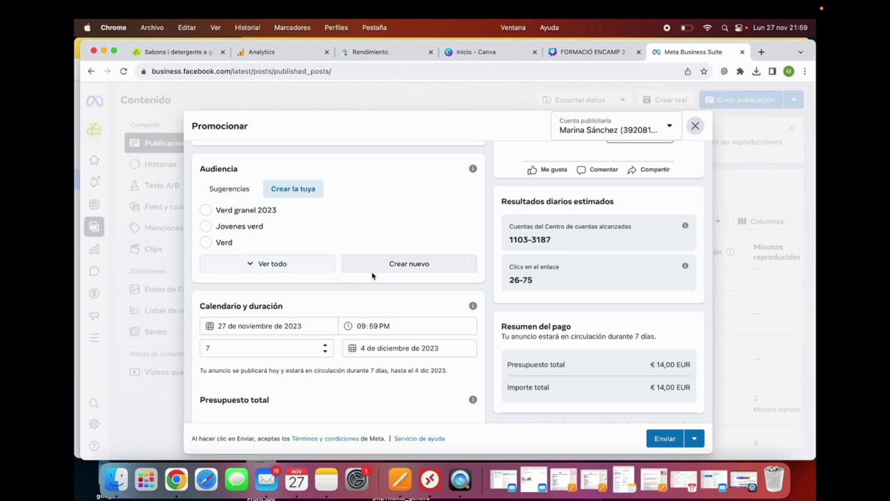
Start a new audience aged 33 to 65+, view its location and detailed targeting fields, and discard it
left_click(378, 268)
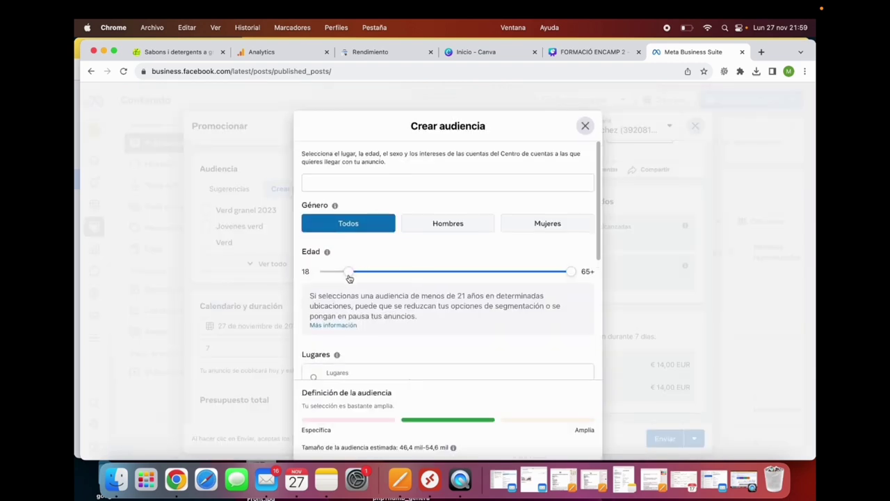
left_click_drag(349, 273, 418, 274)
scroll(411, 312, "down", 3)
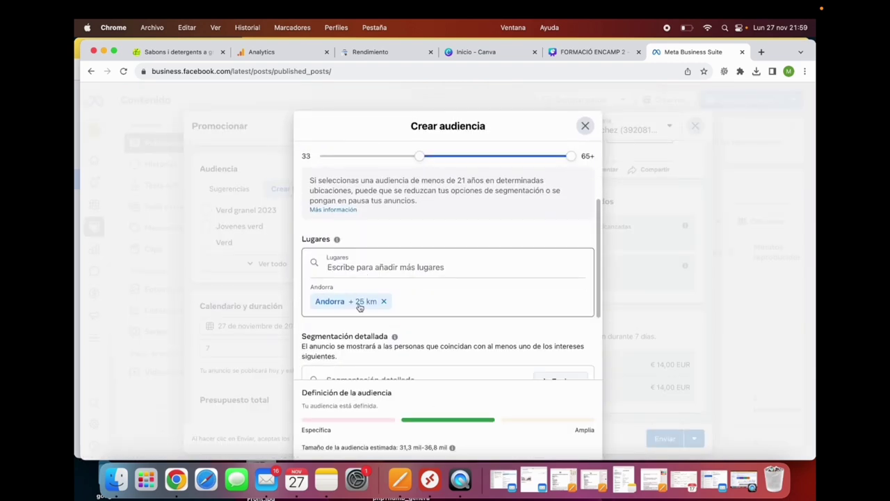
scroll(360, 307, "down", 4)
left_click(342, 260)
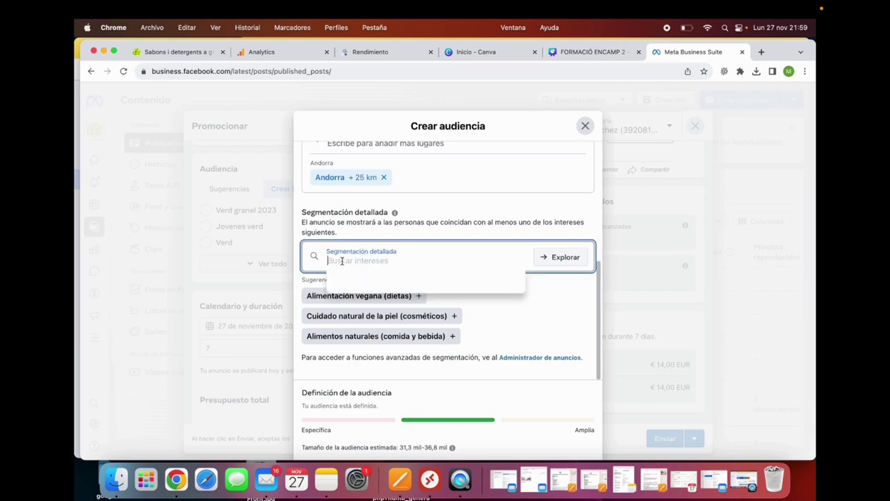
left_click(585, 125)
left_click(541, 290)
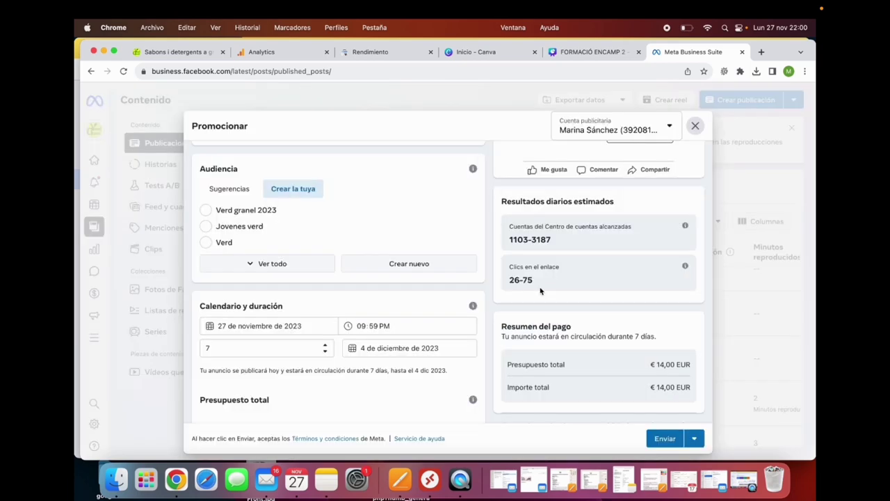
Set the ad's duration to 8 days
scroll(396, 293, "down", 7)
scroll(325, 324, "up", 5)
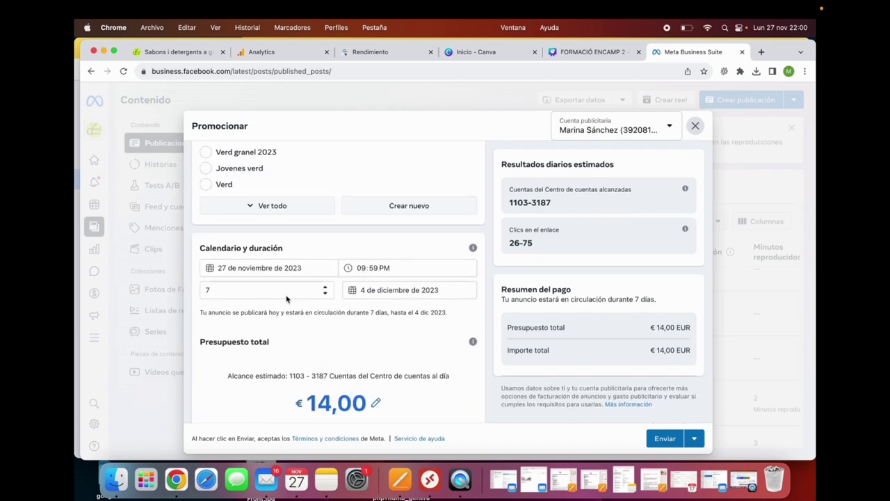
left_click(285, 293)
type("8")
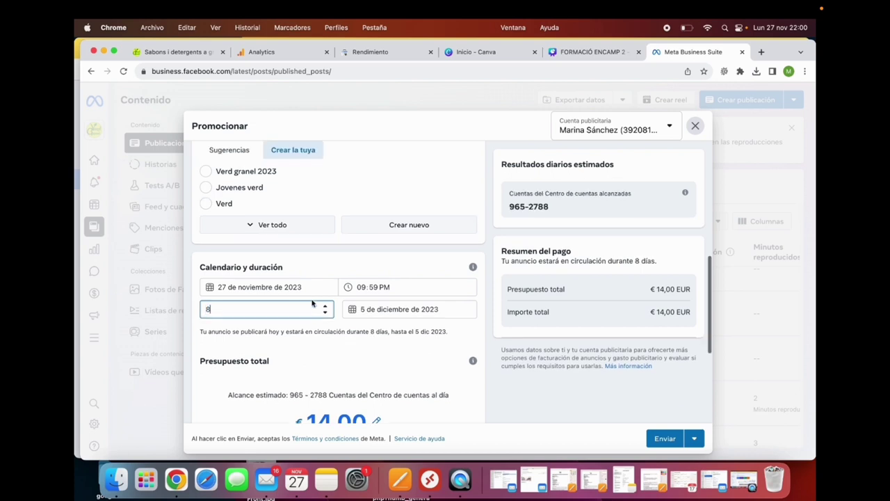
Open the ad's total budget for editing and view the placement, pixel and payment method settings
scroll(314, 302, "down", 2)
left_click(369, 345)
scroll(416, 351, "down", 4)
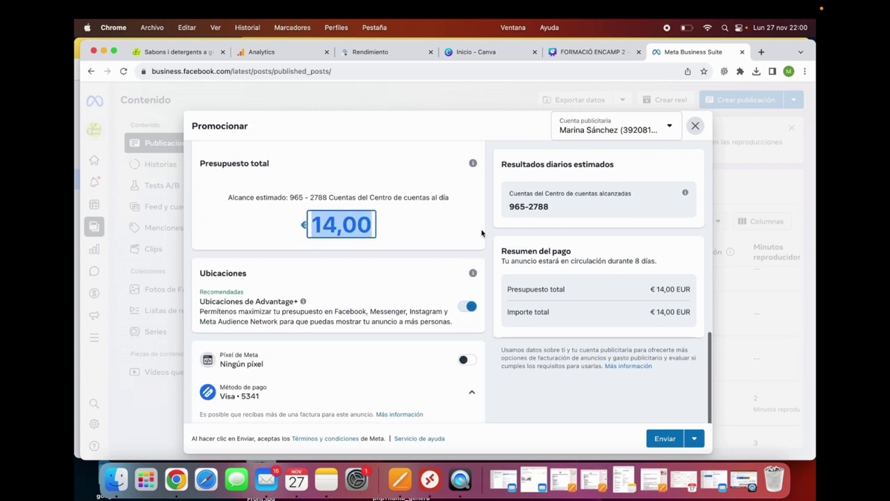
Turn off Advantage+ placements and limit the ad's manual placements to Facebook, excluding Instagram and Messenger
left_click(468, 230)
scroll(457, 303, "down", 3)
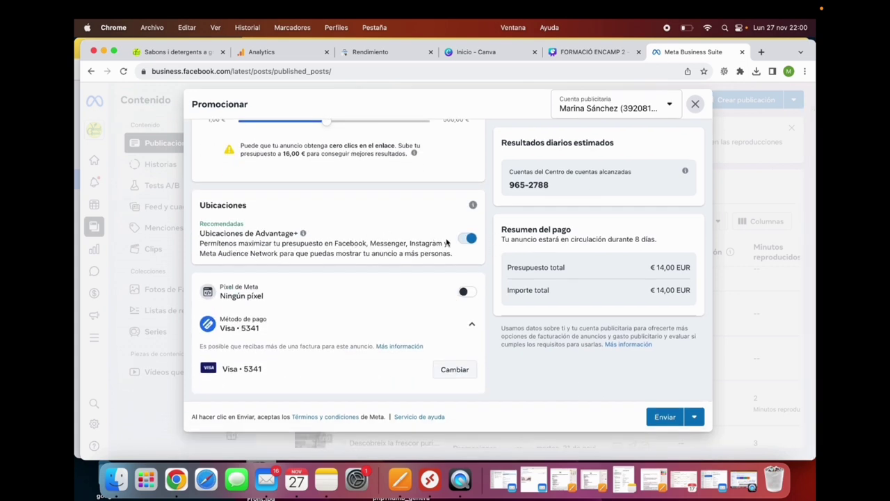
left_click(468, 239)
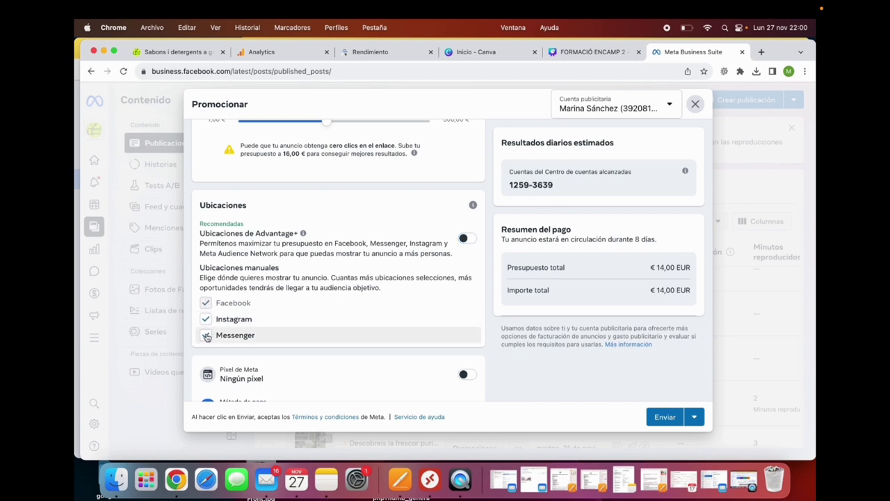
left_click(207, 319)
left_click(217, 335)
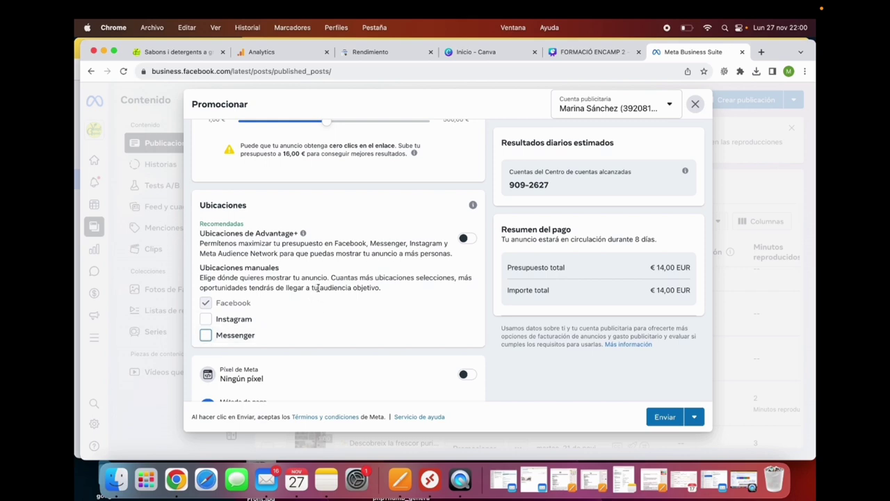
Close the post promotion setup without sending it and confirm discarding the changes
scroll(338, 268, "up", 3)
scroll(336, 267, "up", 10)
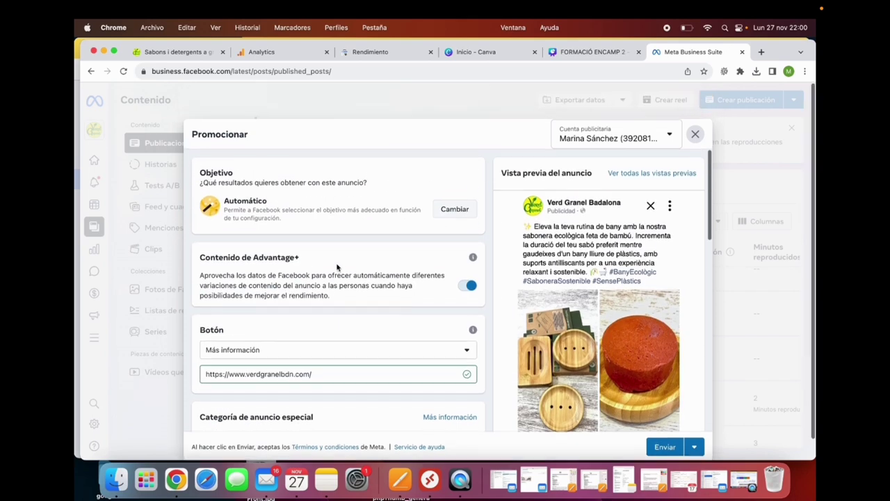
left_click(697, 126)
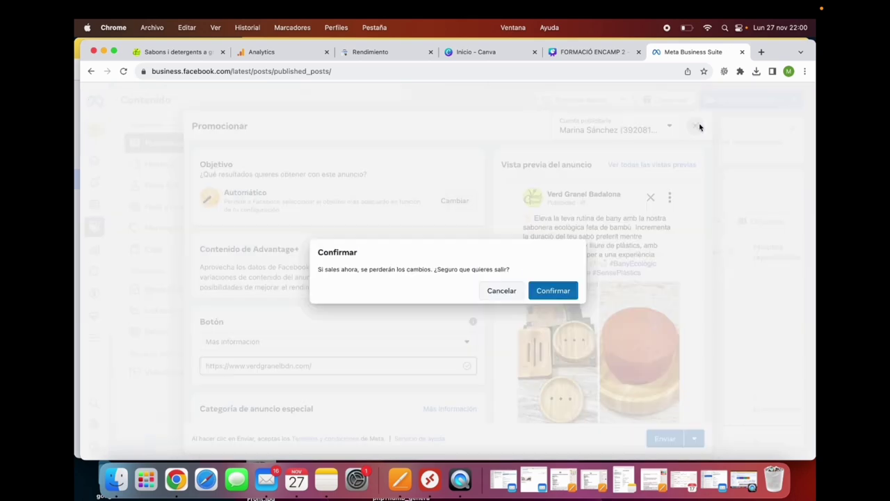
left_click(560, 290)
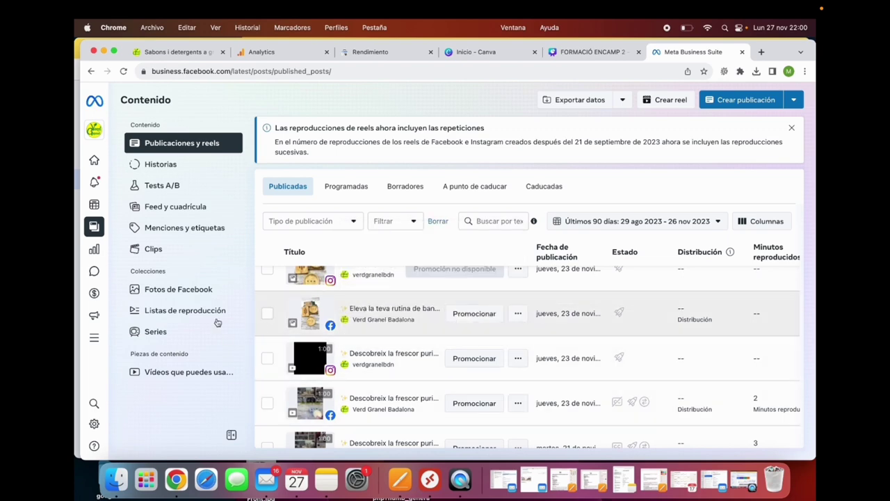
Check the scheduled and draft posts, finishing back on the list of published posts
left_click(350, 186)
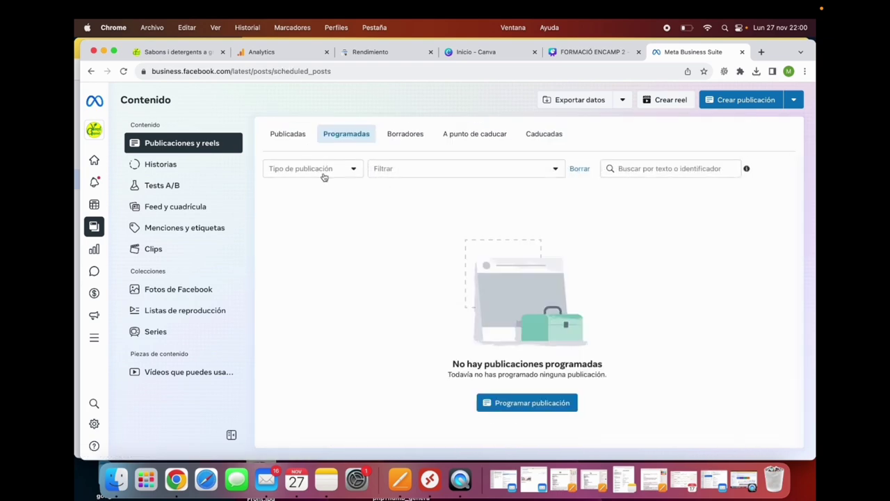
left_click(394, 139)
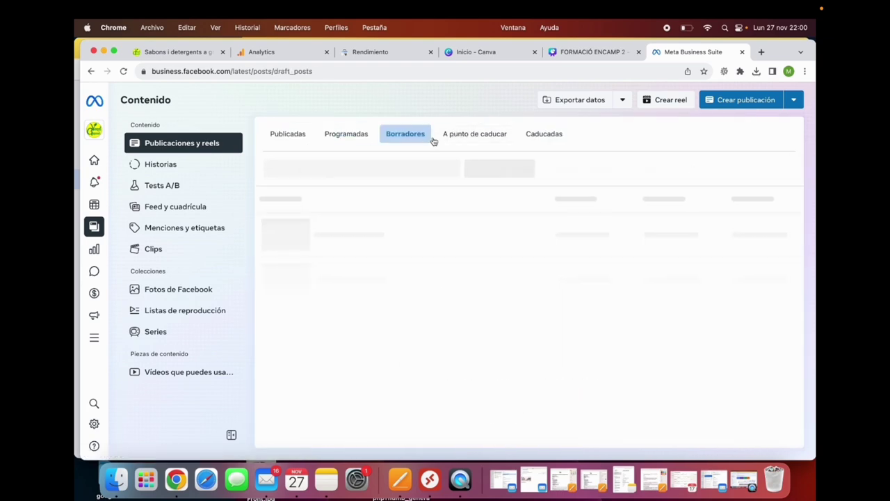
left_click(297, 139)
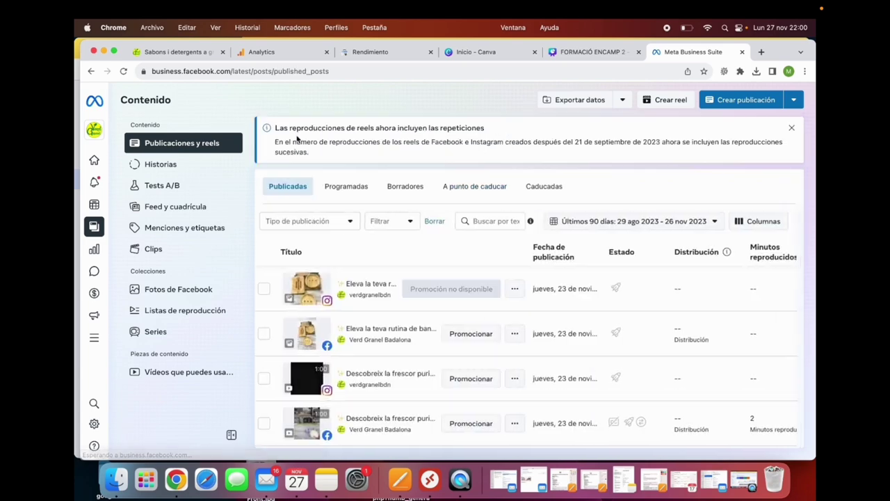
Browse the Facebook posts in the feed and grid view, and open the Insights section
left_click(198, 208)
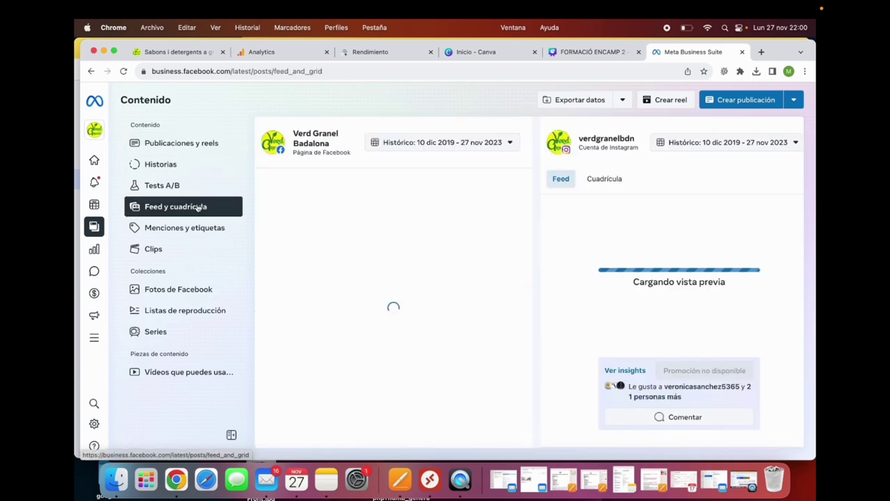
scroll(334, 310, "down", 2)
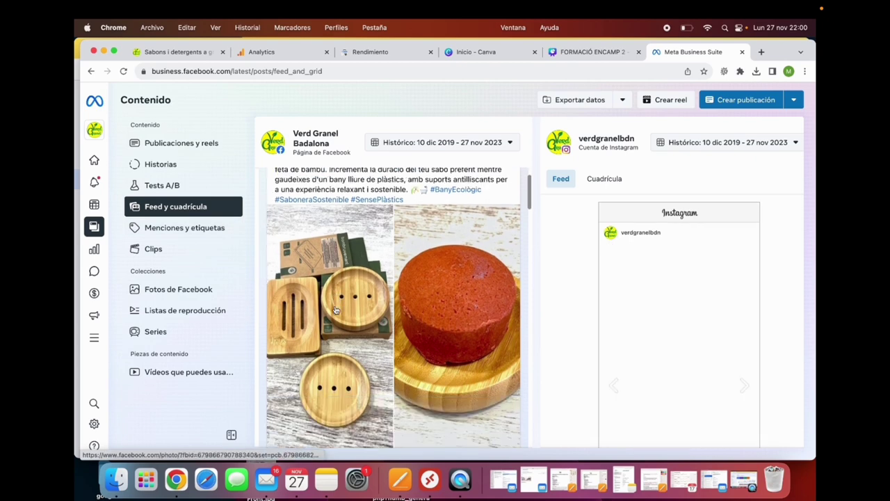
scroll(335, 310, "down", 4)
mouse_move(93, 249)
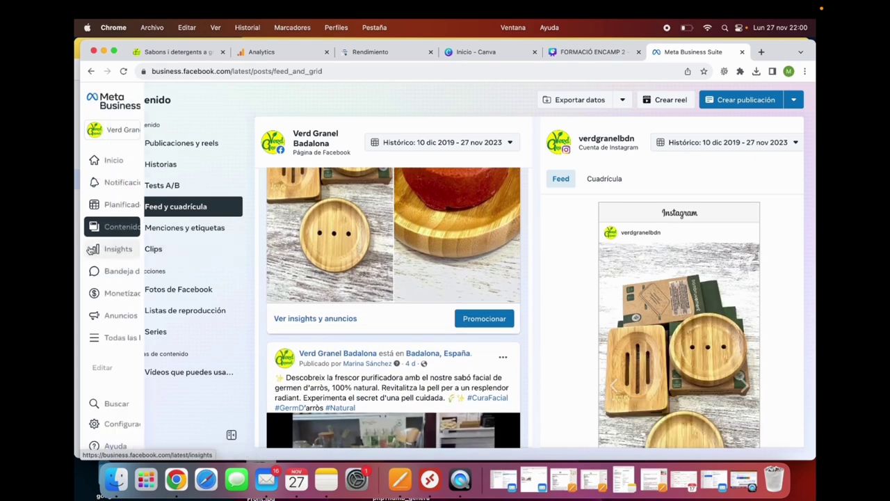
left_click(118, 249)
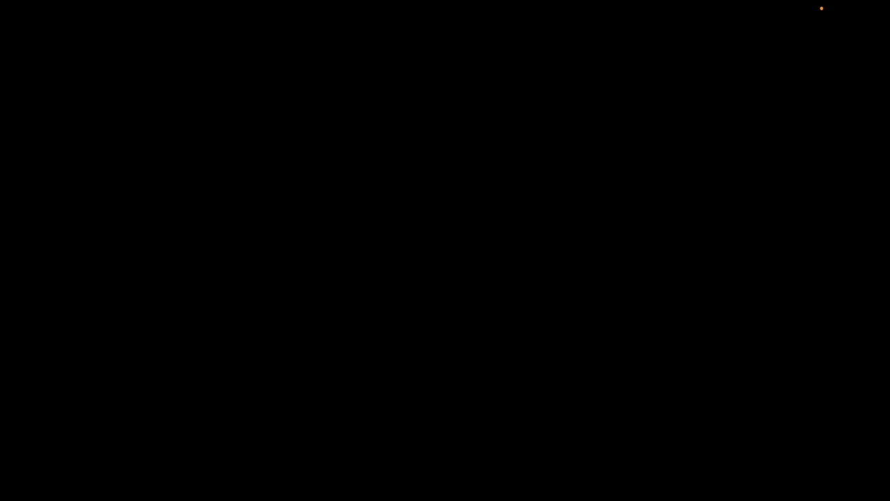
mouse_move(815, 344)
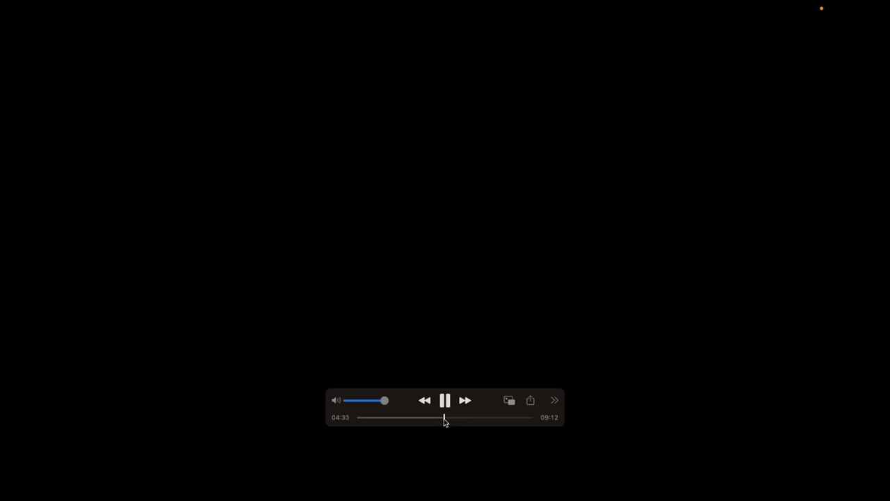
left_click_drag(446, 417, 449, 417)
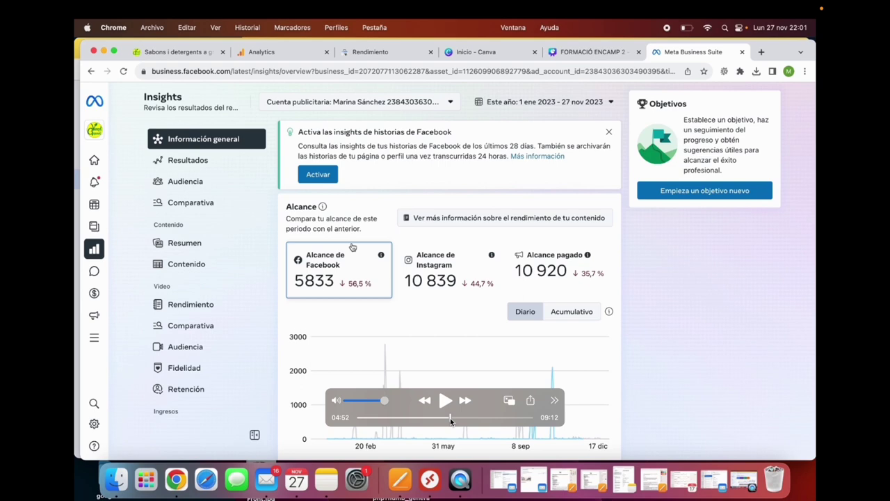
left_click(439, 401)
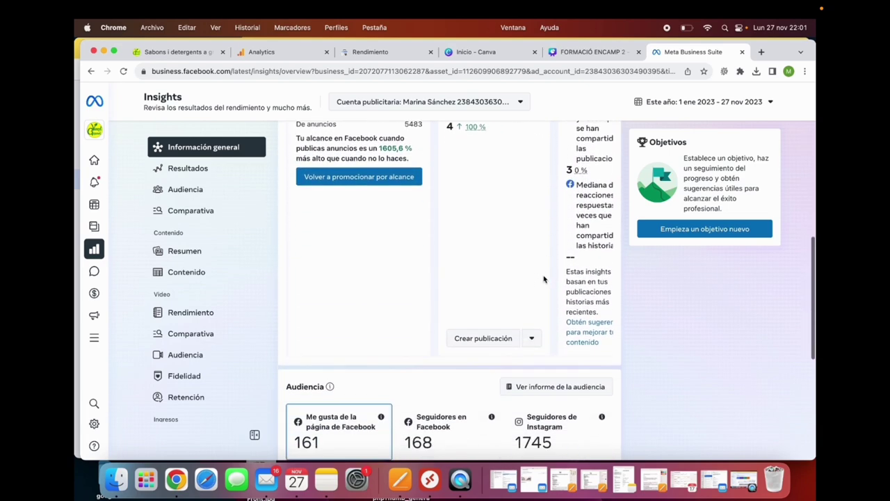
Examine the audience figures and the video summary in the Insights overview
scroll(544, 279, "down", 5)
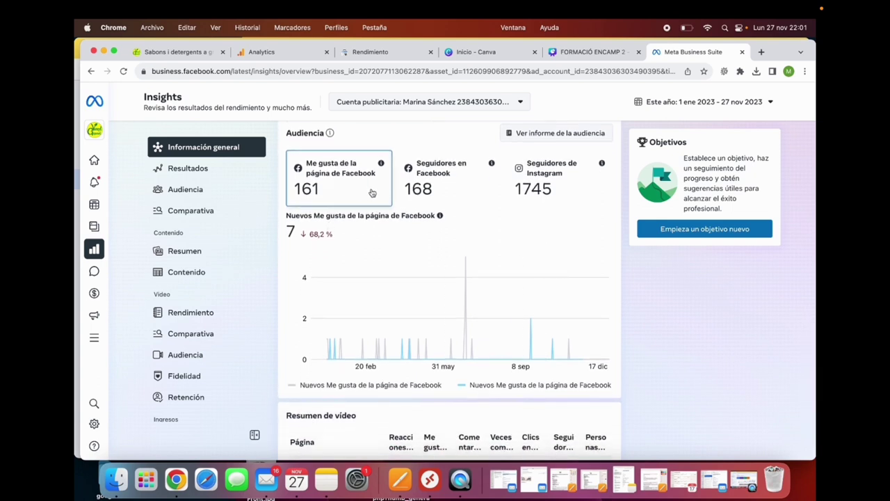
scroll(487, 202, "down", 2)
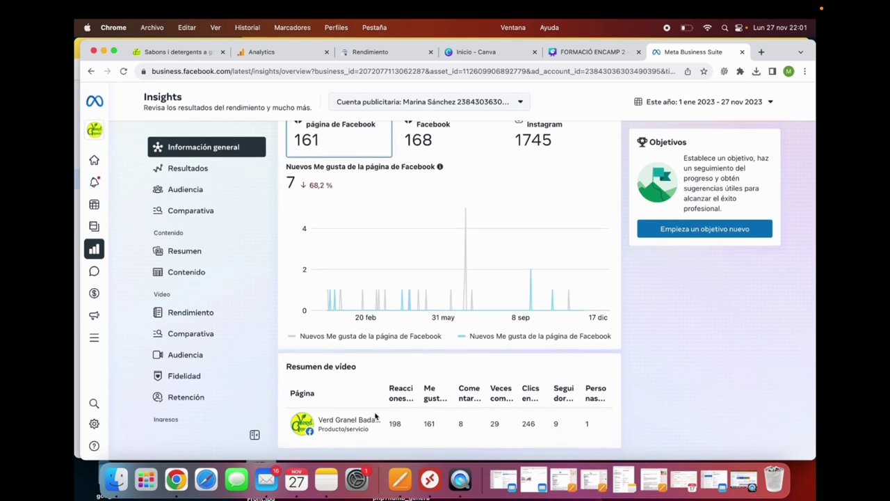
Review the Insights results for reach, visits, new likes and followers, and advertising trends on Facebook and Instagram
left_click(188, 169)
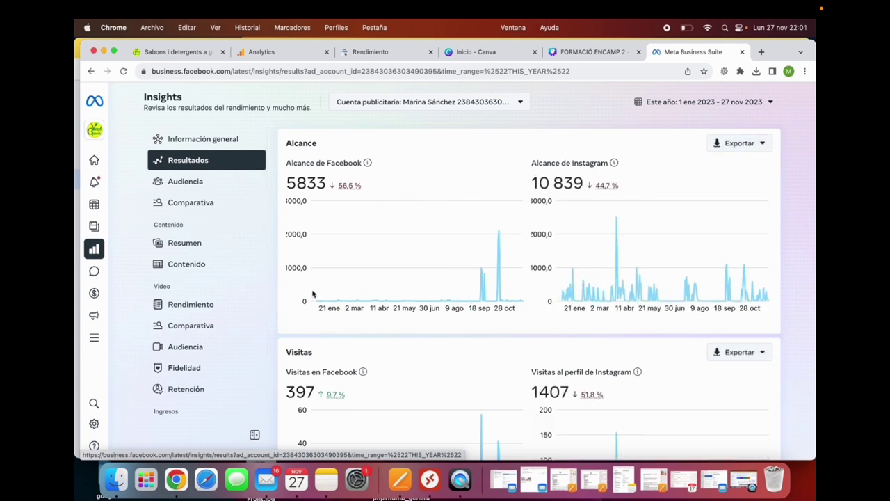
scroll(622, 324, "down", 2)
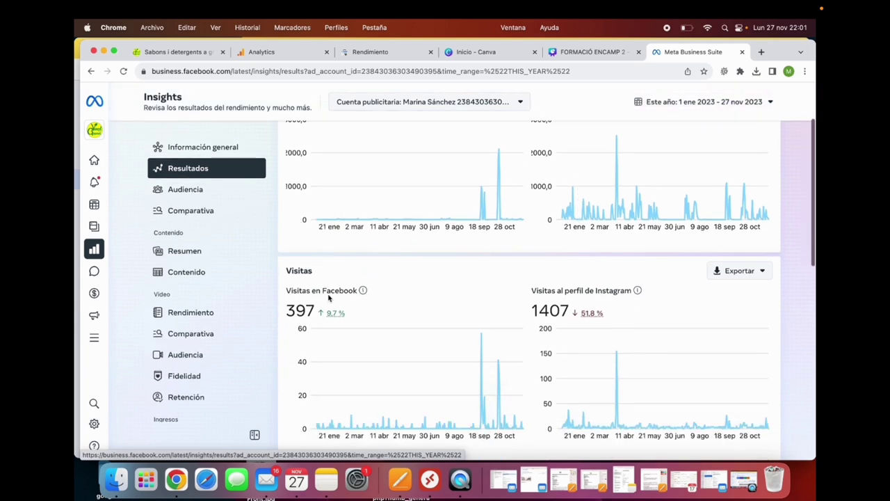
scroll(510, 226, "down", 2)
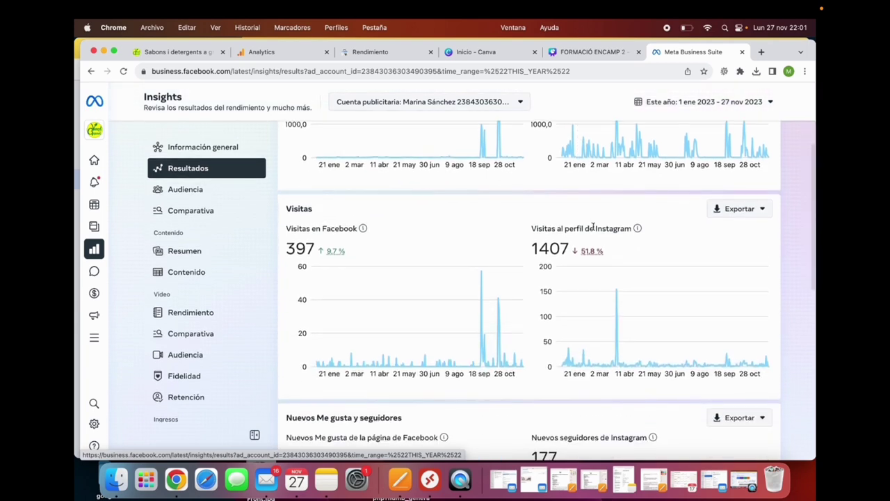
scroll(615, 242, "down", 2)
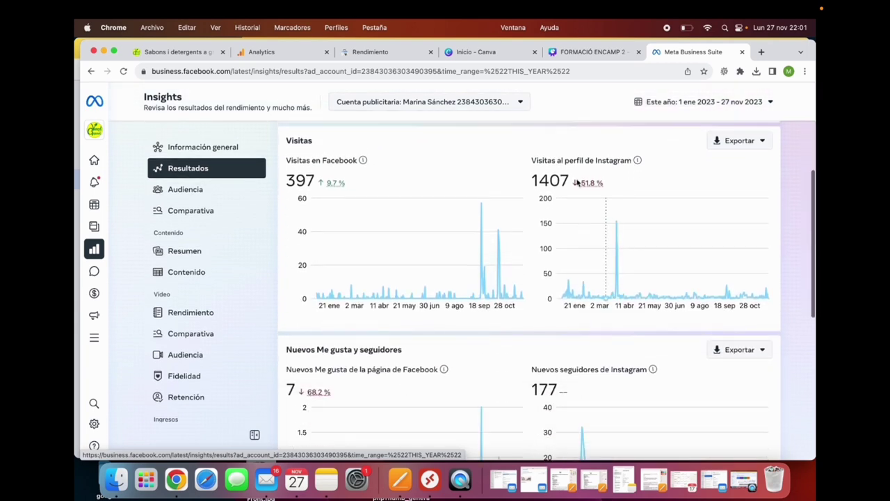
mouse_move(585, 182)
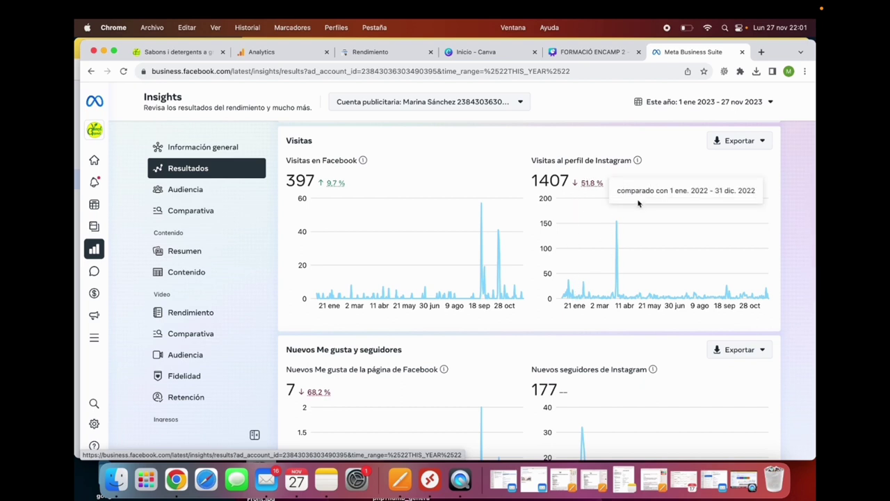
scroll(505, 368, "down", 3)
scroll(505, 369, "down", 2)
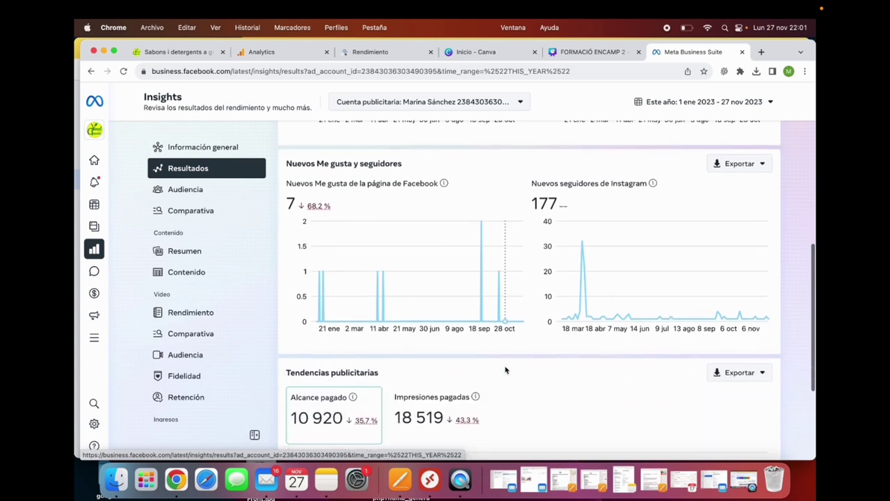
scroll(587, 293, "down", 4)
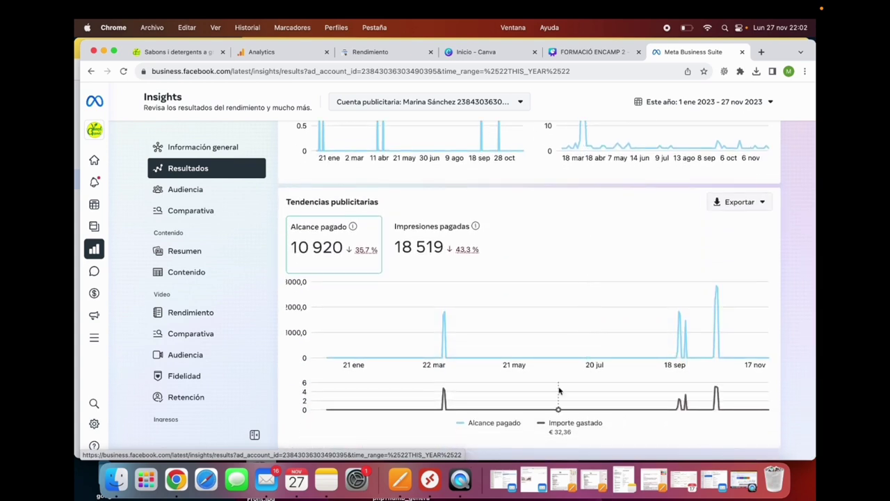
scroll(559, 344, "up", 1)
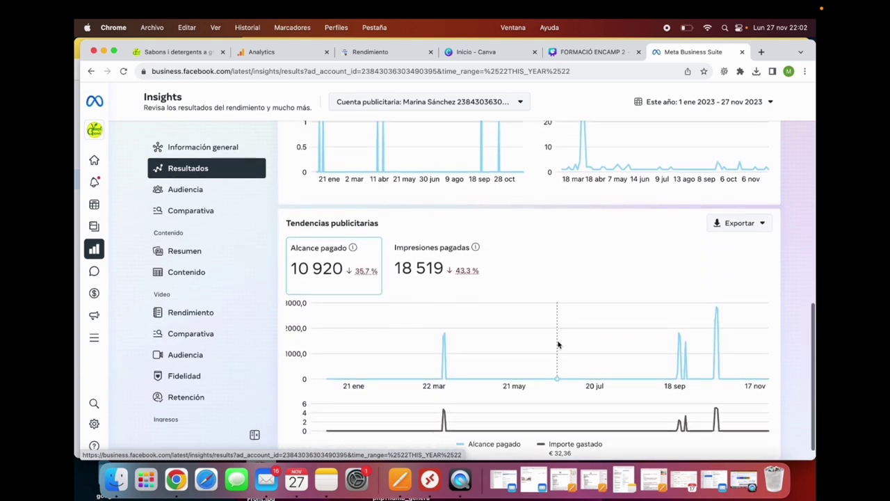
Examine the age and gender breakdown of the Facebook and Instagram followers in the audience insights
left_click(199, 192)
scroll(447, 326, "down", 2)
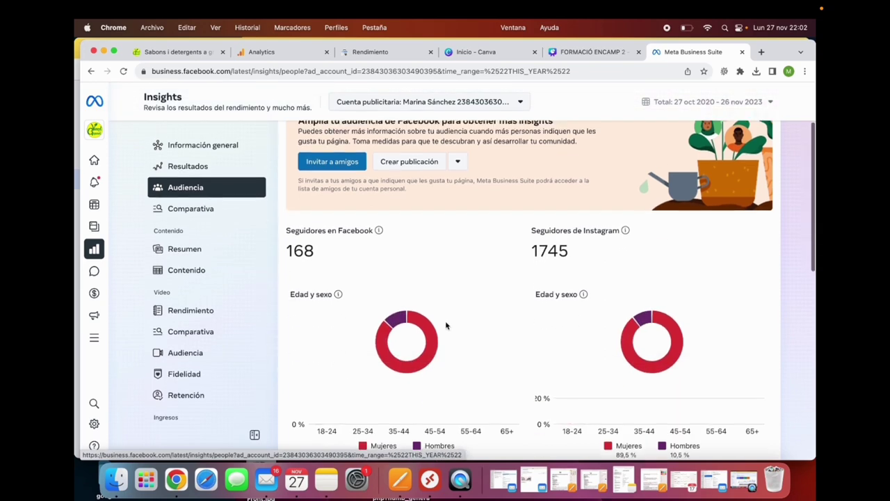
scroll(446, 325, "down", 1)
scroll(447, 326, "down", 3)
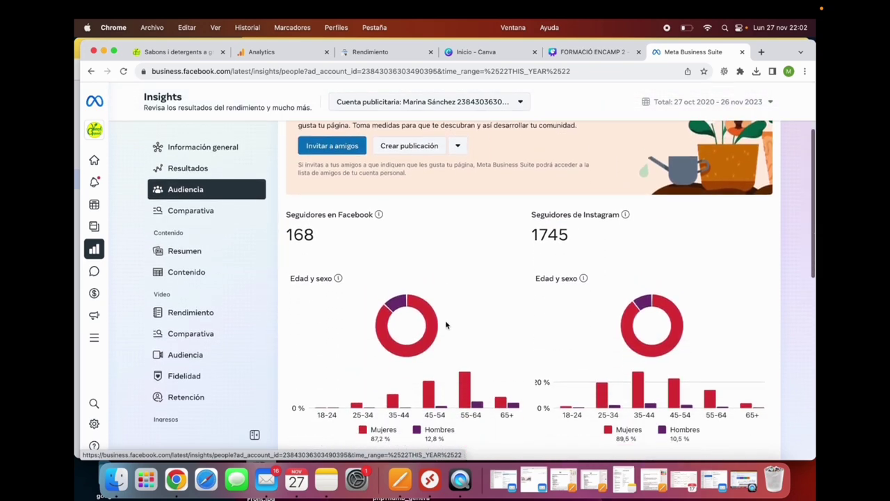
scroll(447, 325, "down", 3)
mouse_move(418, 241)
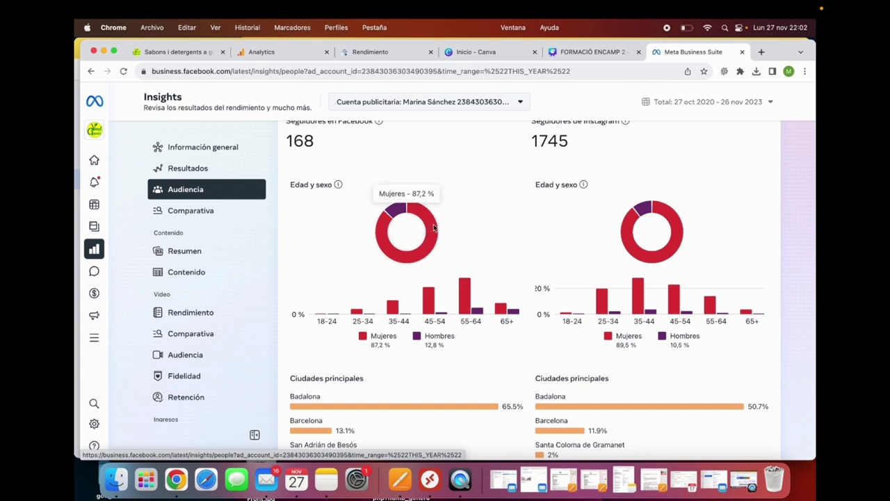
mouse_move(666, 302)
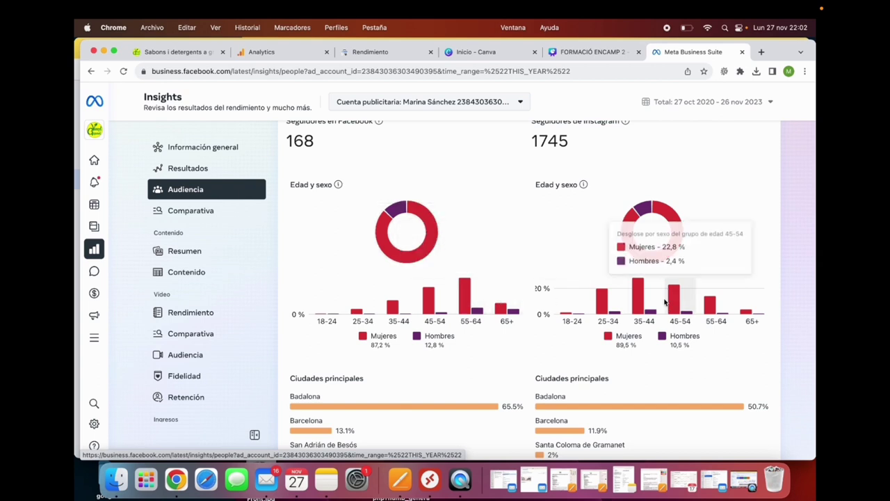
mouse_move(468, 292)
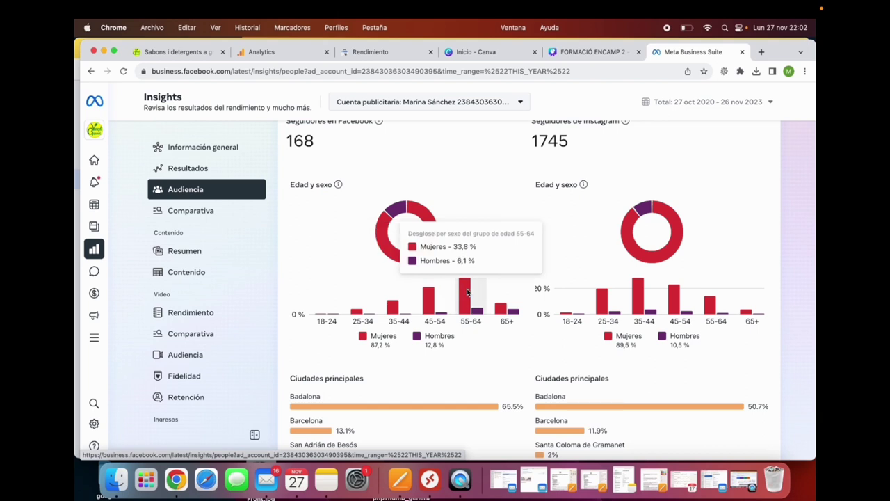
mouse_move(646, 291)
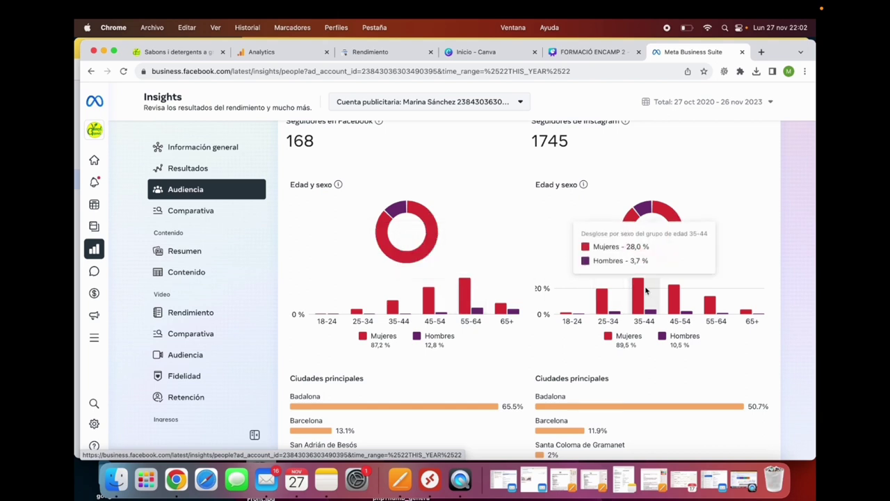
Review the main cities and countries of the Facebook and Instagram audiences
scroll(613, 351, "down", 5)
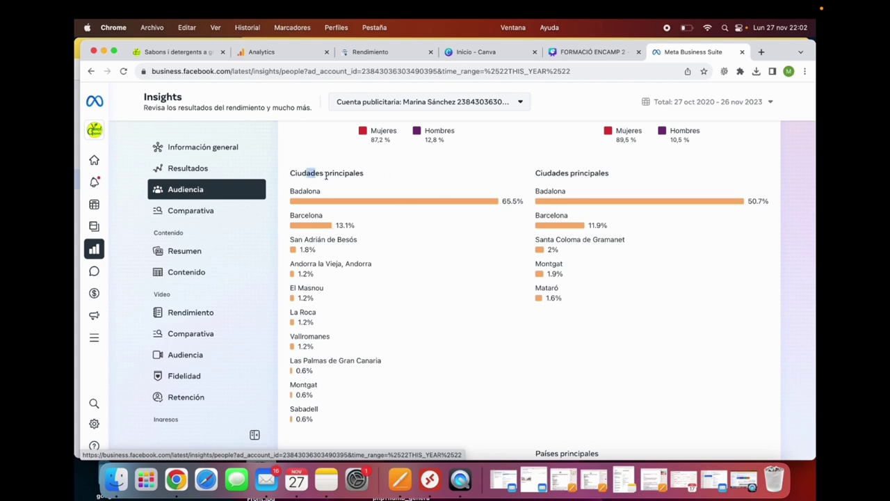
left_click_drag(326, 176, 381, 177)
scroll(394, 297, "down", 2)
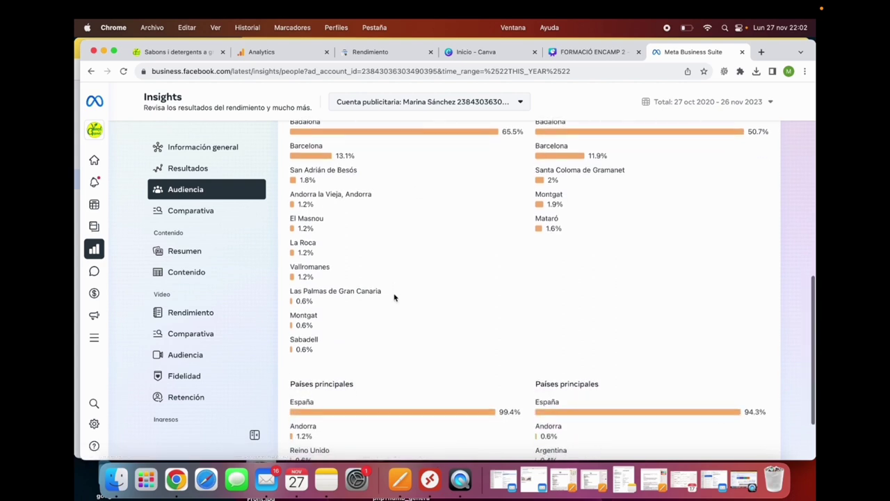
scroll(394, 298, "down", 3)
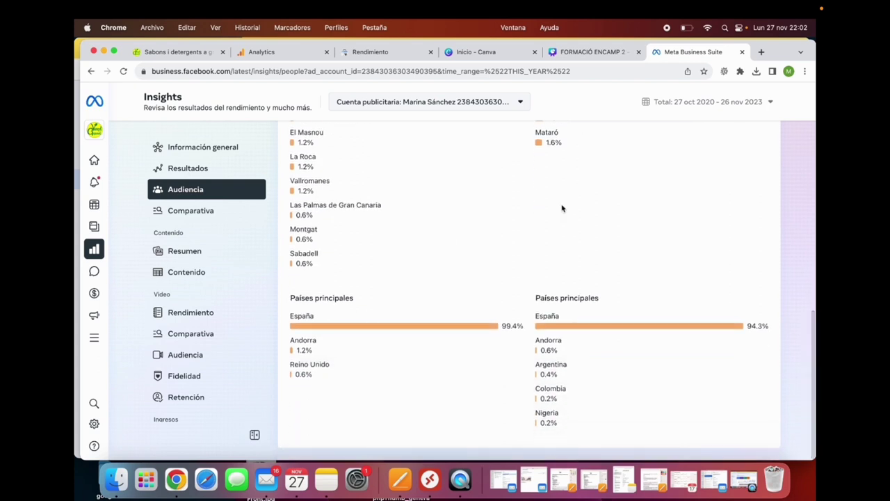
View the Facebook list of businesses to watch in the Insights comparison section, including its option for adding businesses
left_click(198, 221)
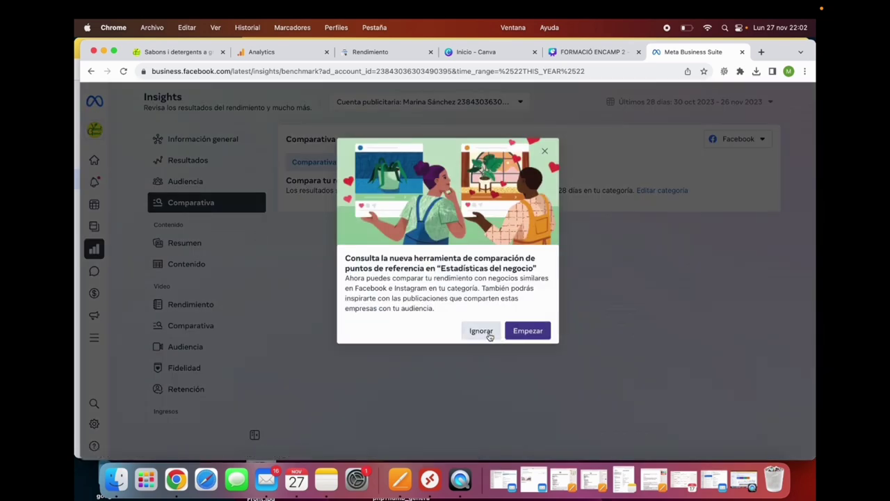
left_click(481, 331)
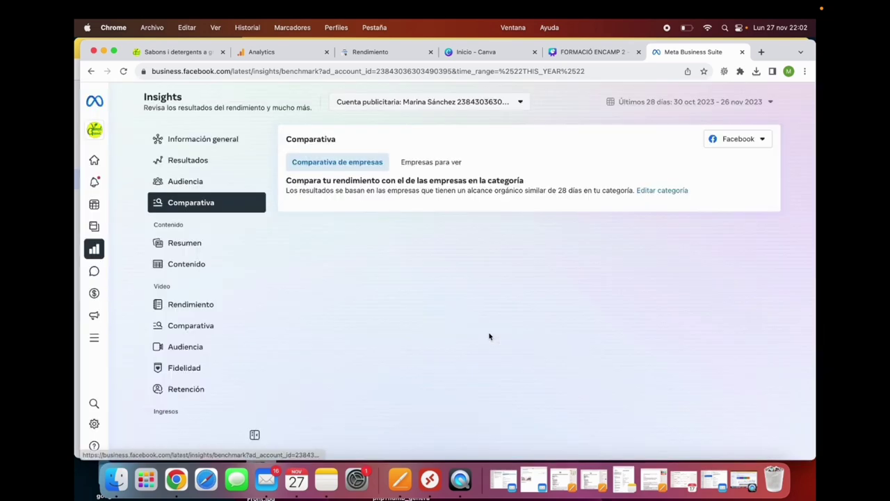
left_click(448, 167)
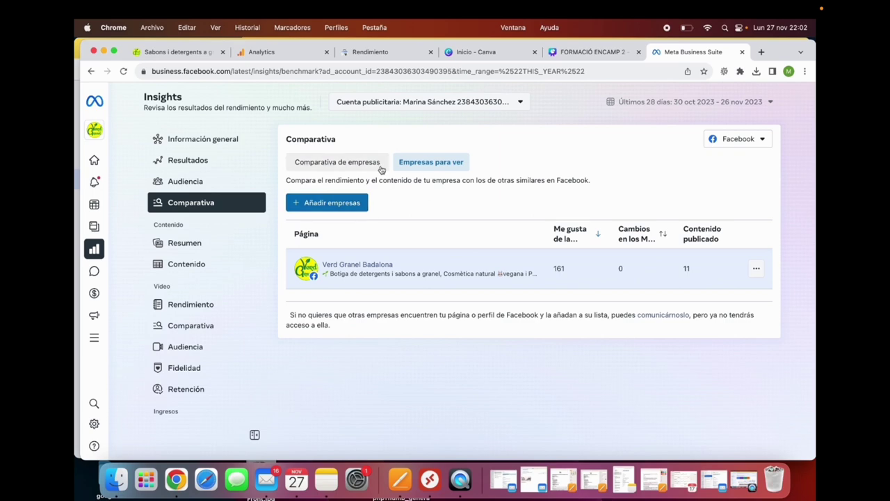
left_click(346, 203)
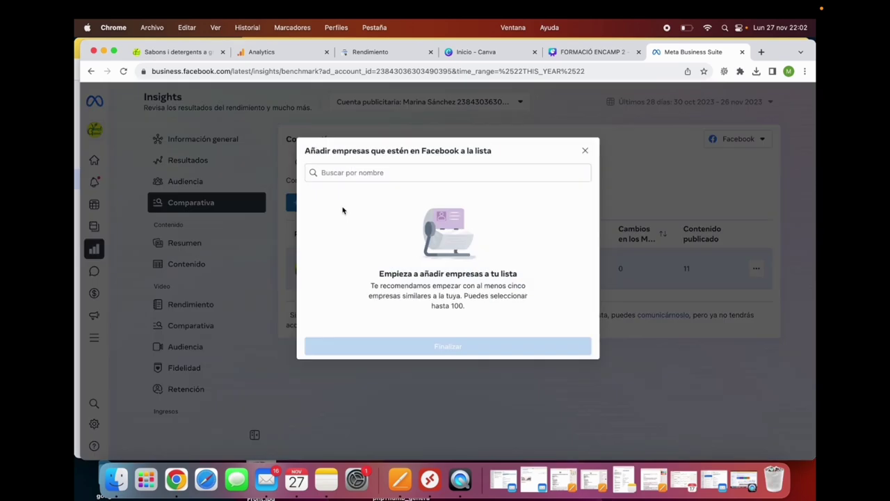
left_click(585, 151)
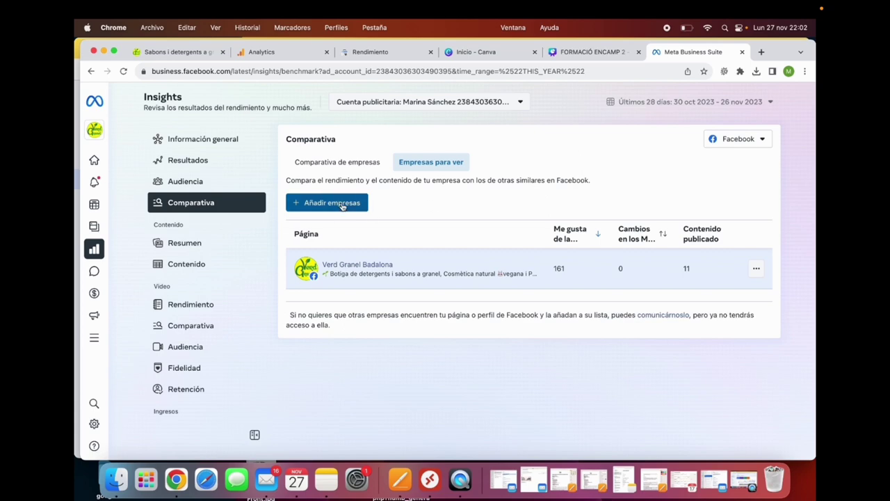
Switch the businesses-to-watch comparison to Instagram and add the account patoagency to the list
left_click(738, 143)
left_click(742, 179)
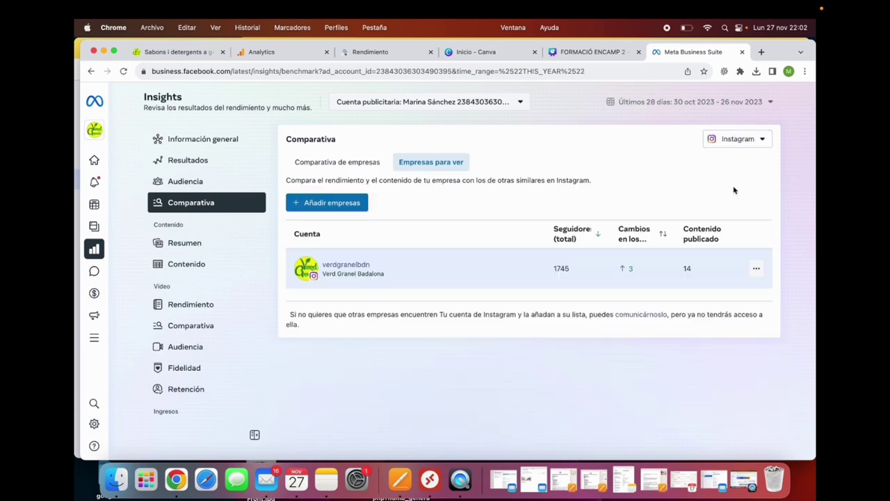
left_click(337, 205)
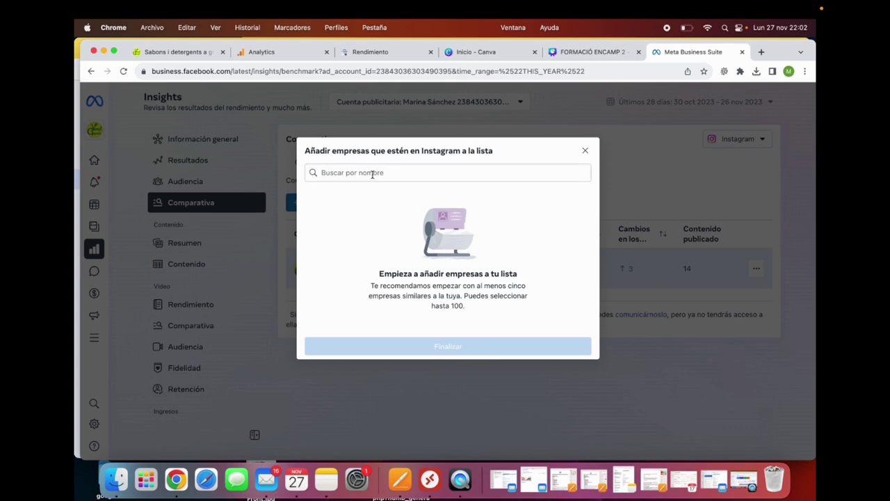
left_click(373, 174)
type("inst")
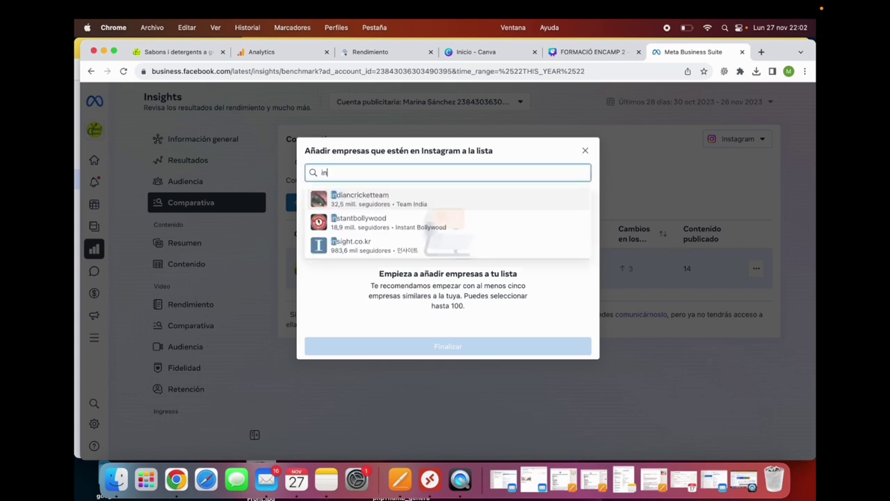
key("BackSpace")
key("BackSpace")
key("BackSpace")
key("BackSpace")
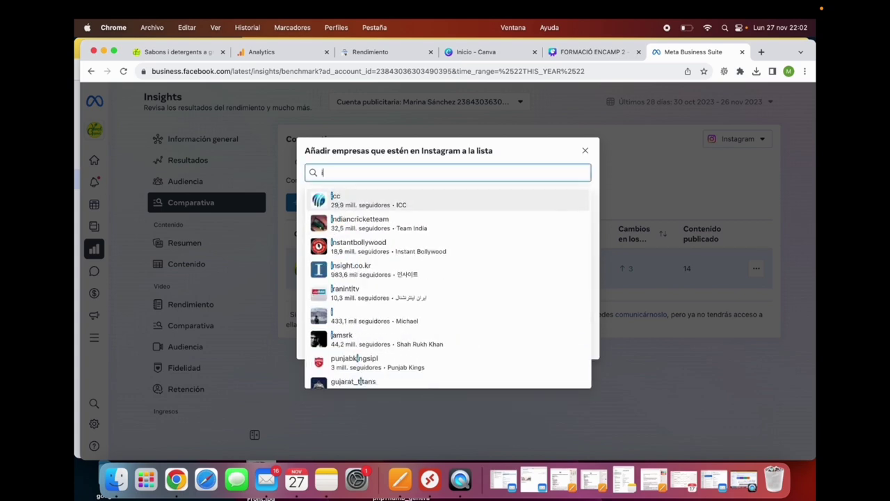
type("patoagency")
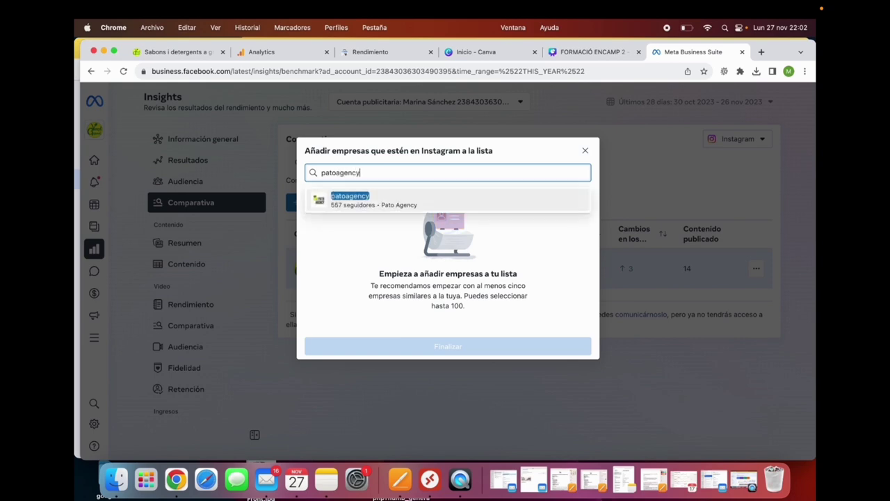
left_click(380, 200)
left_click(449, 345)
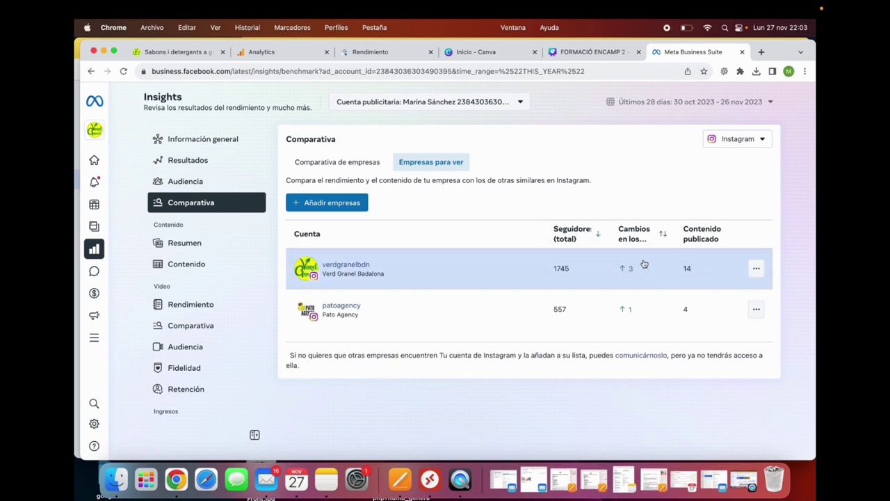
Compare the followers and published content of the listed Instagram accounts, and switch the comparison back to Facebook
mouse_move(641, 235)
left_click(724, 145)
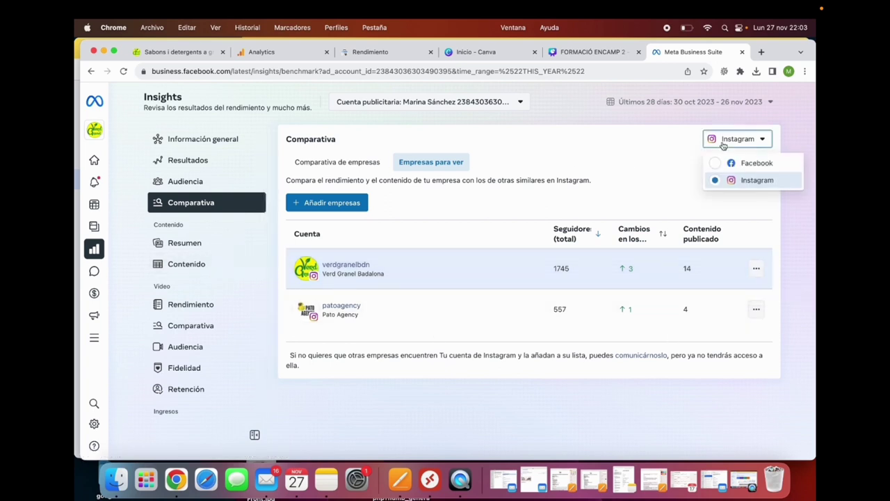
left_click(751, 163)
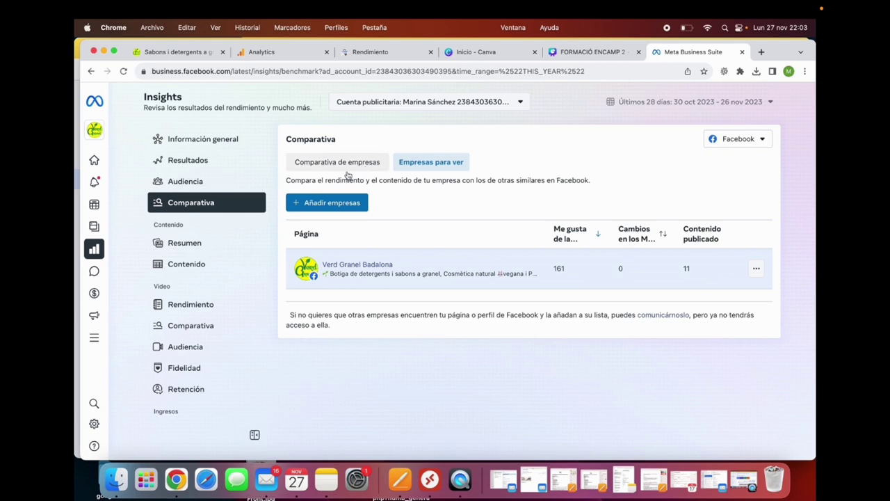
Examine the reach of the Facebook posts by media type and content format in the content summary
left_click(180, 240)
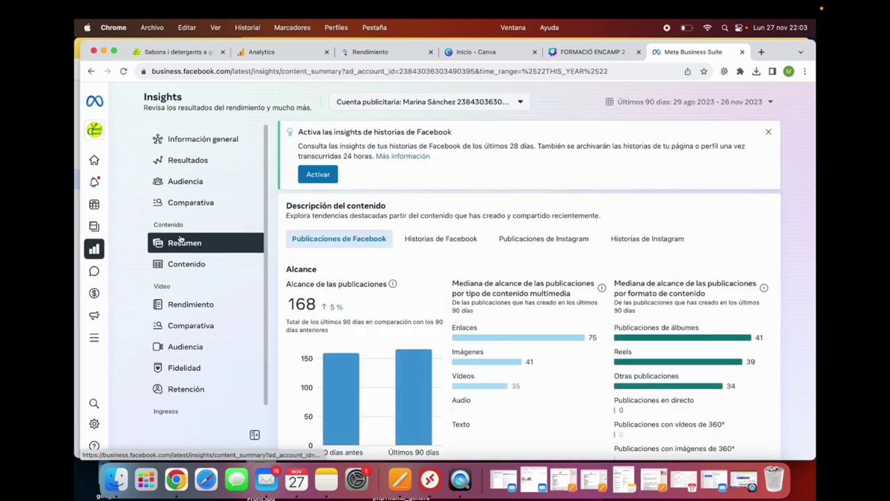
scroll(334, 237, "down", 1)
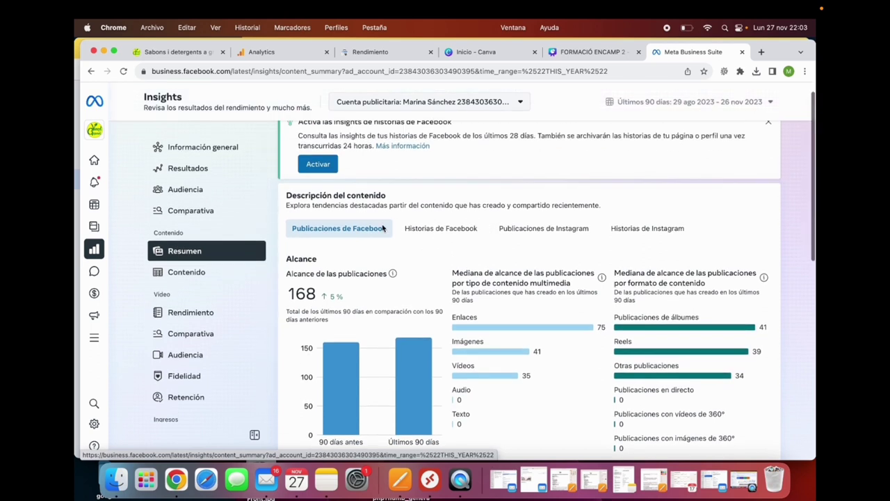
scroll(362, 235, "up", 1)
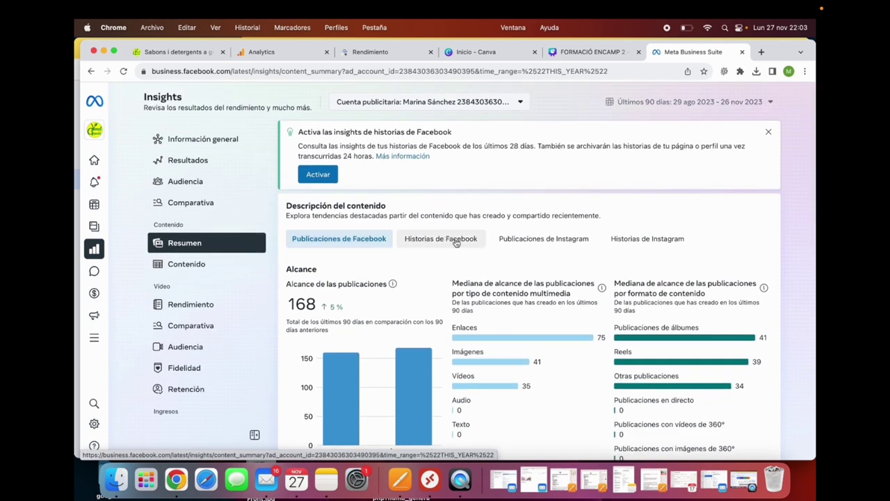
scroll(576, 325, "down", 2)
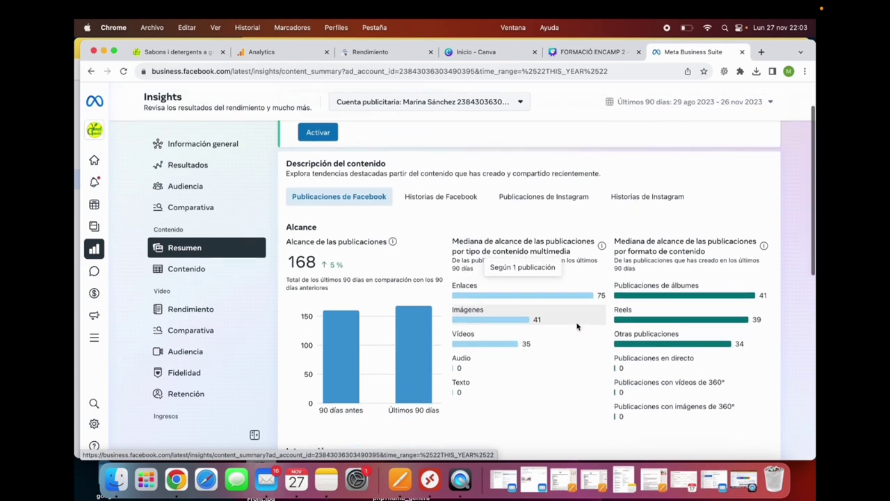
scroll(556, 306, "up", 1)
scroll(584, 285, "down", 2)
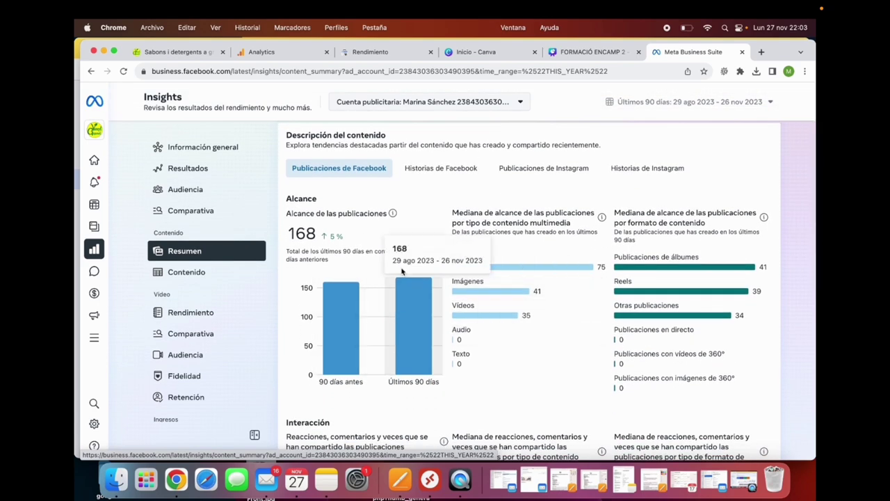
scroll(431, 245, "up", 1)
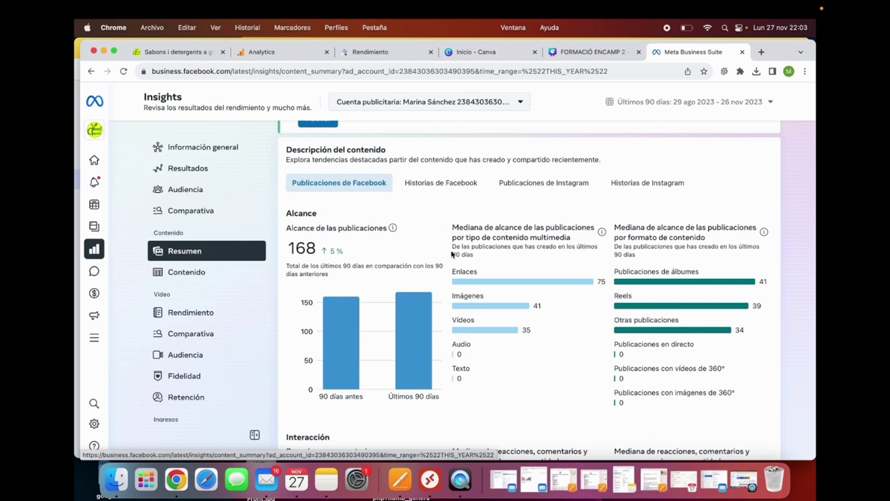
scroll(452, 254, "down", 2)
scroll(420, 245, "up", 1)
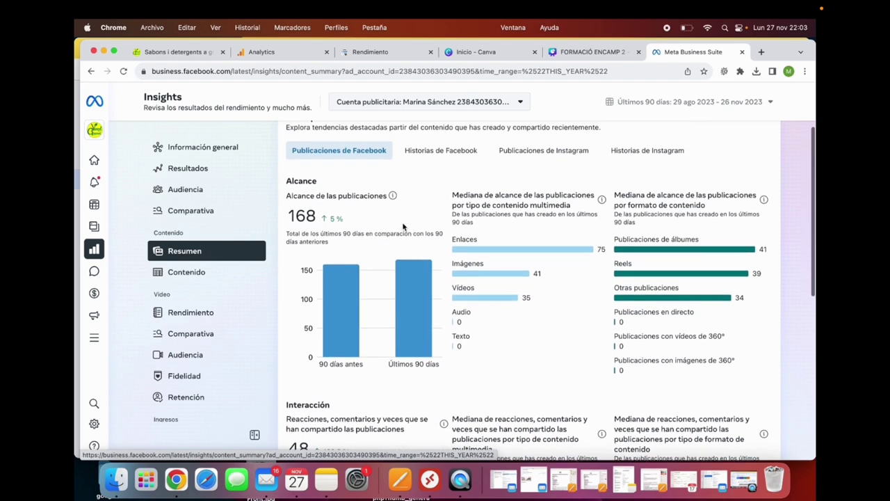
scroll(404, 226, "up", 1)
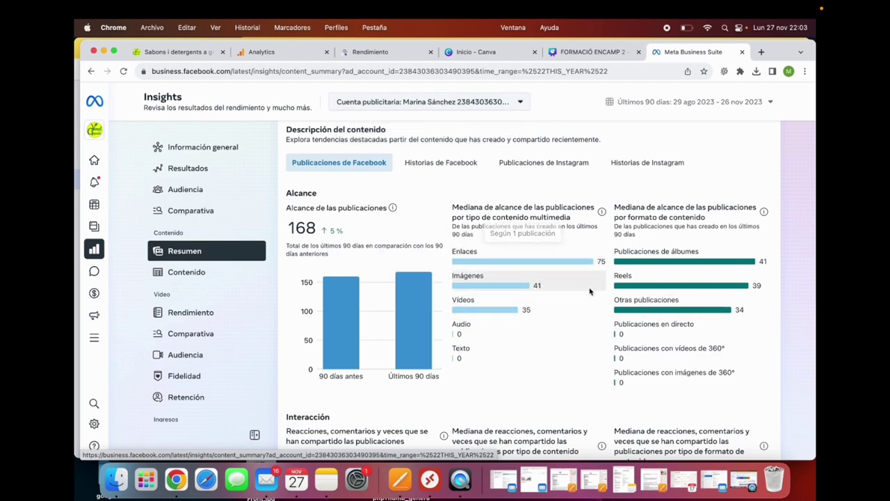
scroll(590, 291, "down", 1)
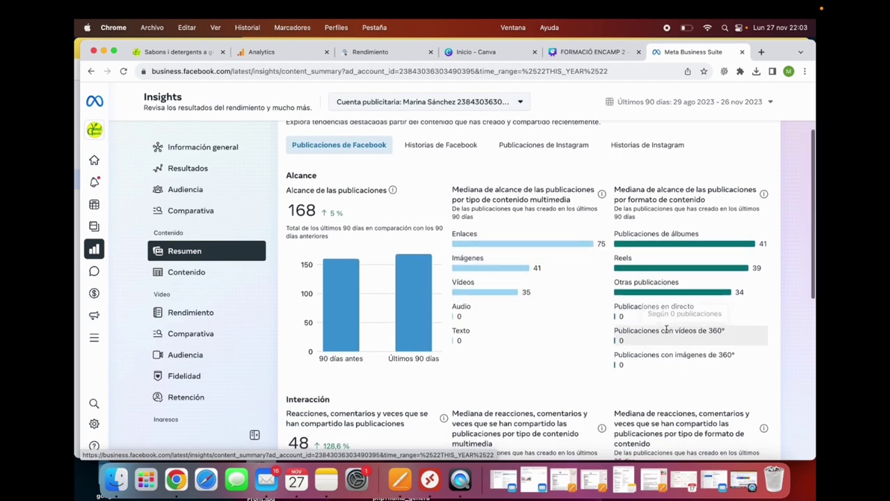
Review the interaction figures for the Facebook posts in the content summary
scroll(667, 330, "down", 5)
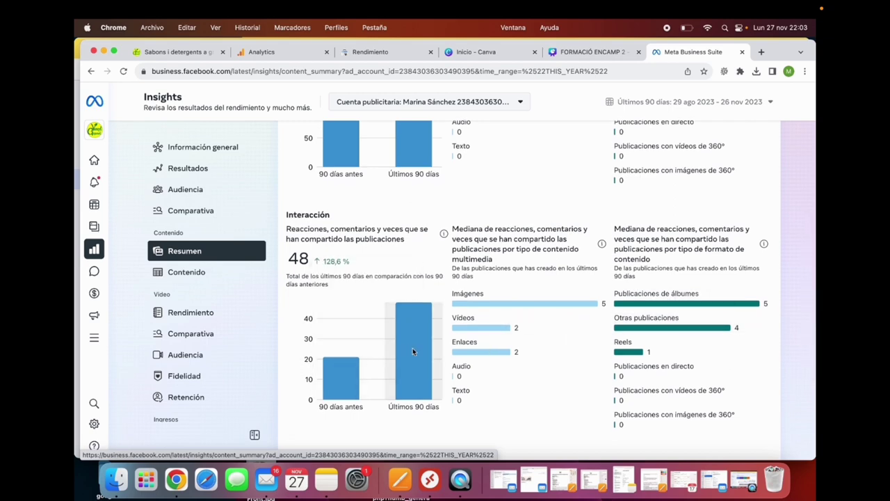
scroll(564, 343, "down", 5)
scroll(569, 320, "up", 12)
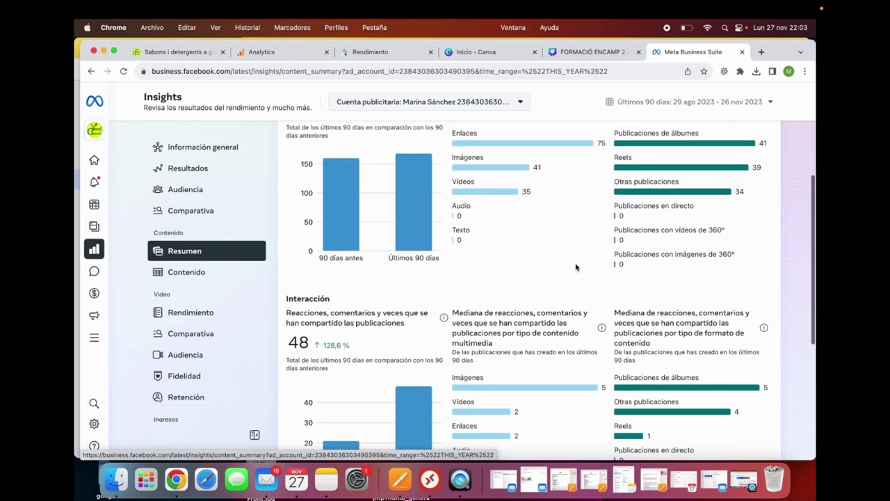
Examine the reach, interaction and best-performing organic content of the Instagram posts, comparing the last 90 days with the previous 90
left_click(543, 239)
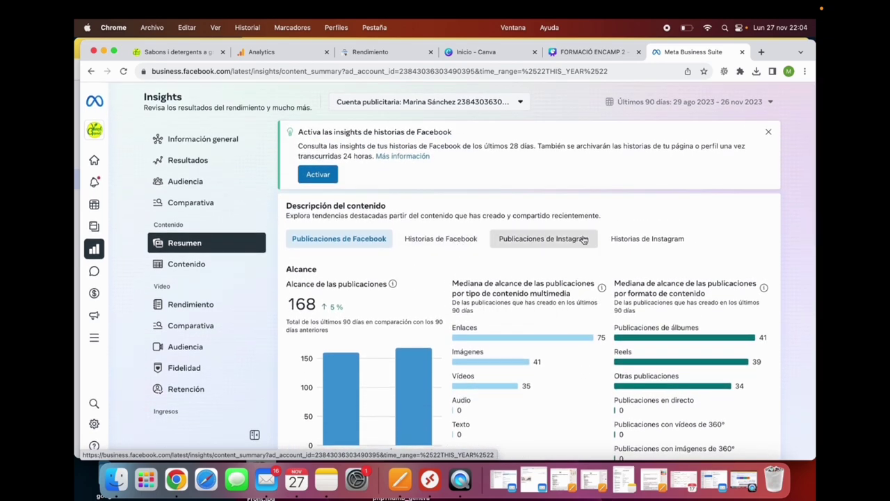
scroll(559, 338, "down", 2)
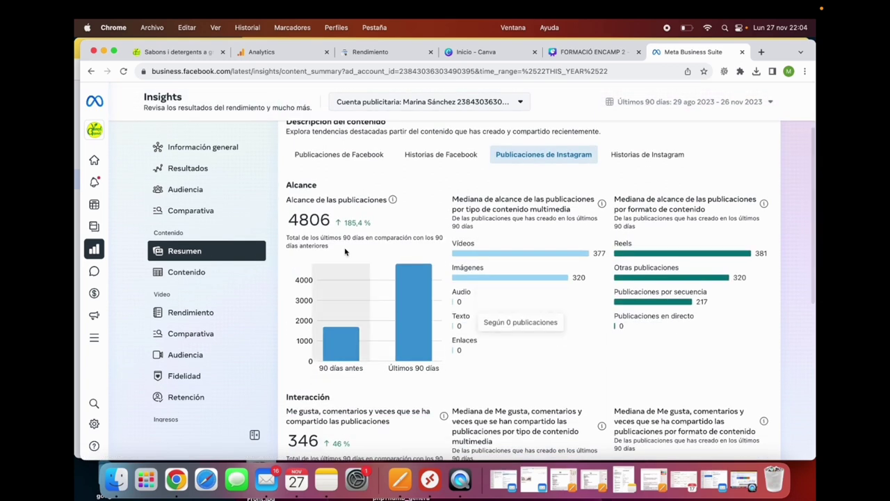
mouse_move(337, 351)
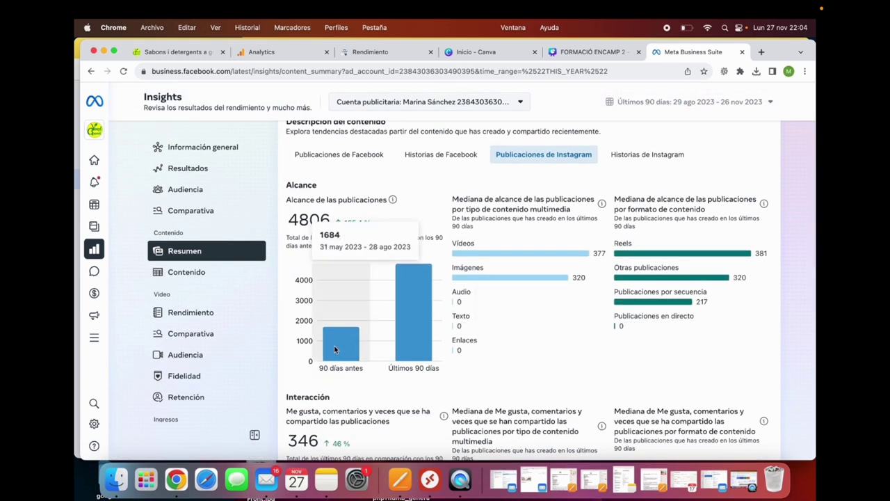
mouse_move(421, 304)
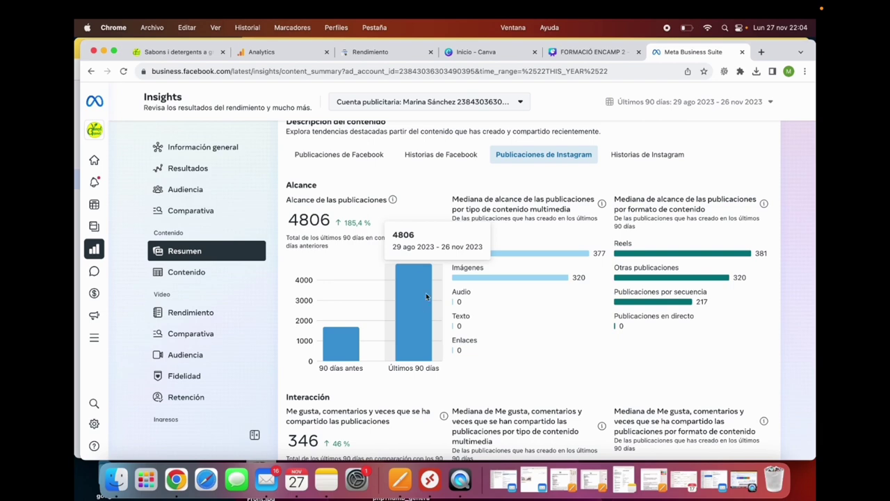
scroll(420, 406, "down", 3)
scroll(603, 302, "down", 3)
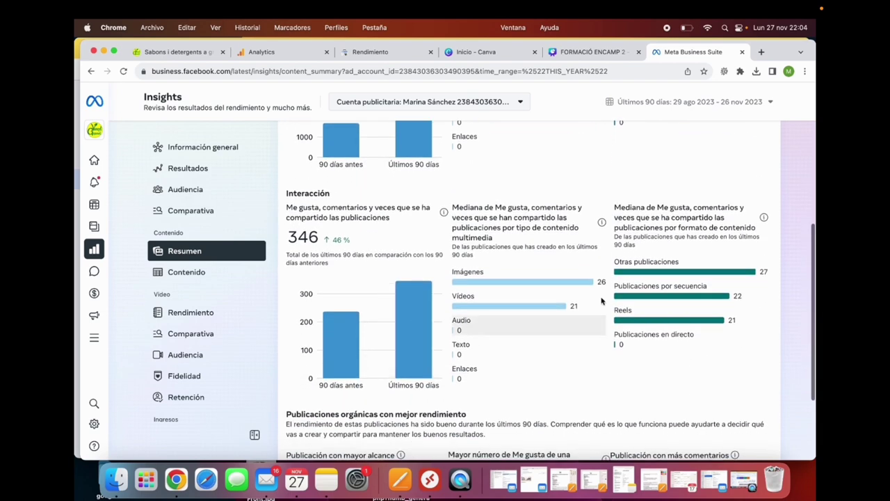
mouse_move(602, 292)
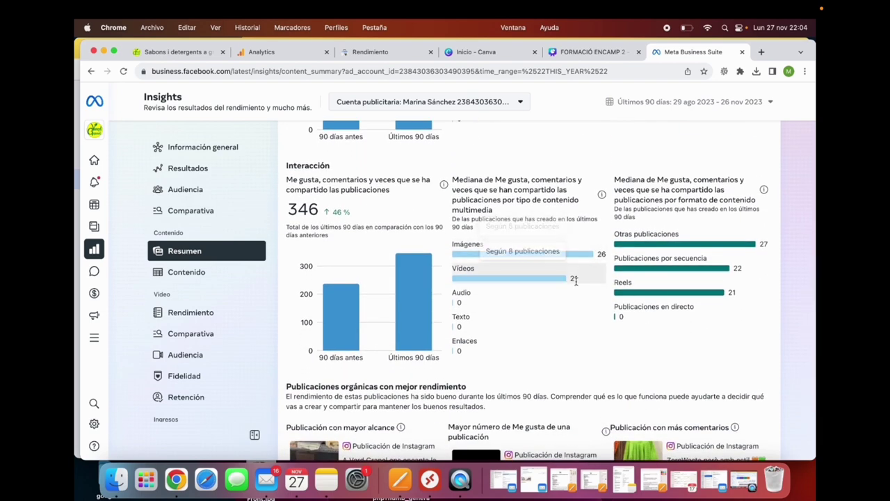
scroll(575, 278, "down", 3)
Review the reach, interaction and best-performing content of the Instagram stories in the content summary
scroll(560, 334, "up", 10)
left_click(665, 244)
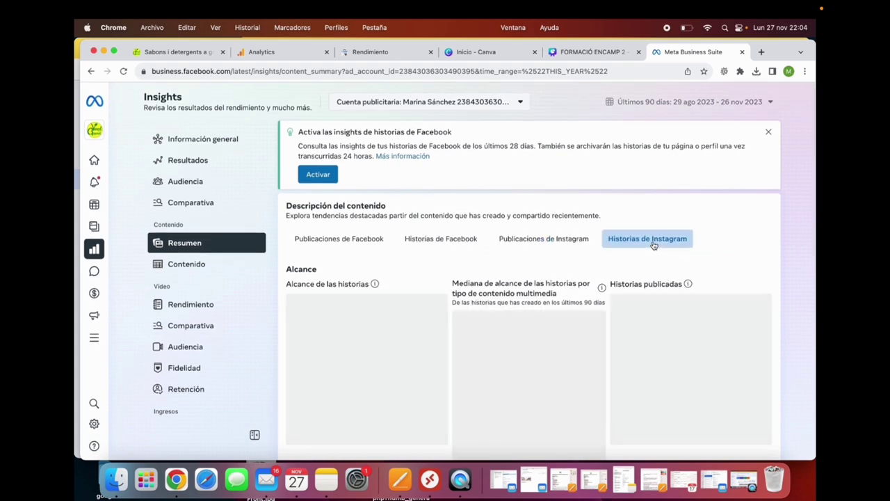
scroll(519, 390, "down", 3)
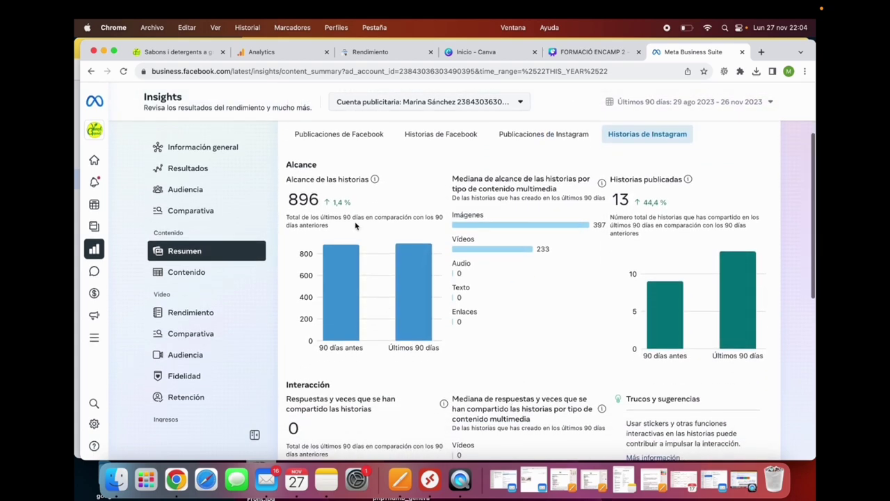
scroll(343, 281, "down", 5)
scroll(350, 256, "down", 3)
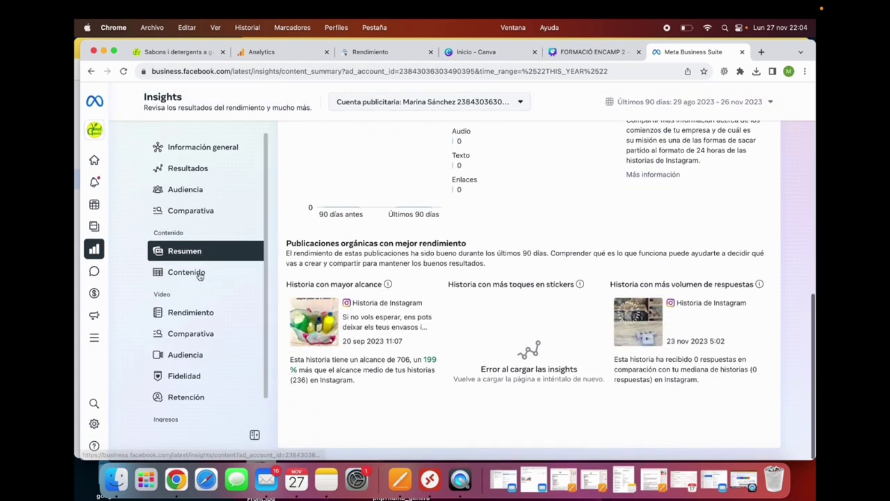
View the Insights table of all content and look across its per-post performance columns
left_click(198, 274)
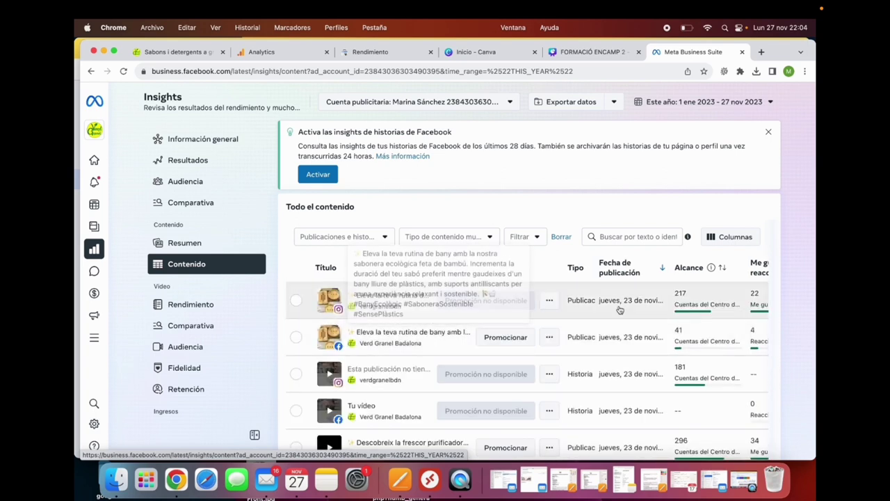
scroll(707, 314, "right", 3)
scroll(710, 315, "left", 3)
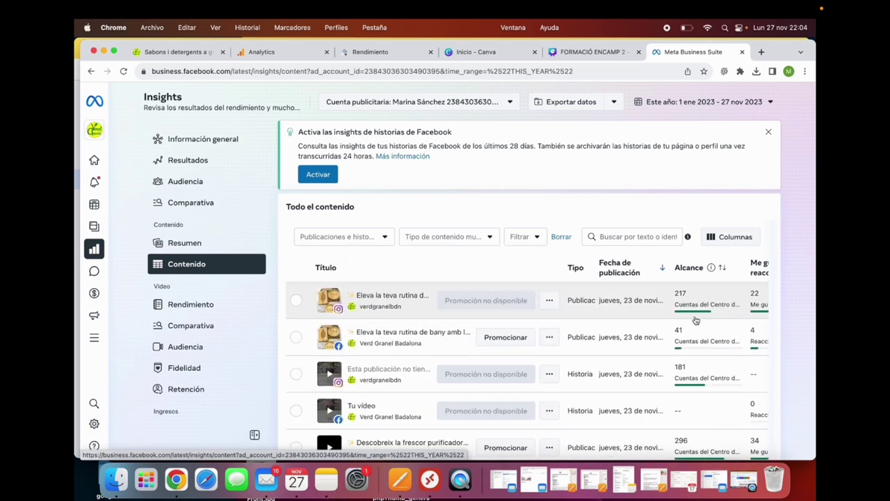
Examine the all-content table's reach, reactions, link clicks, comments, shares, impressions and video playback columns
scroll(647, 309, "right", 5)
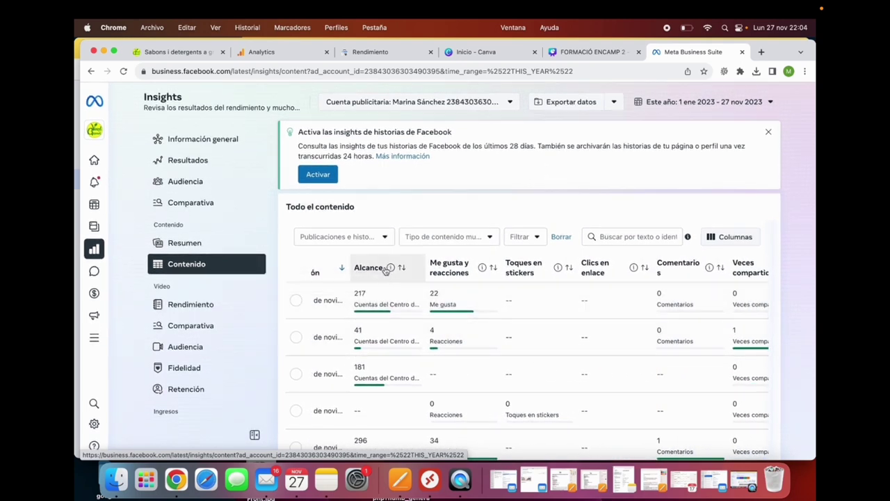
scroll(587, 314, "right", 2)
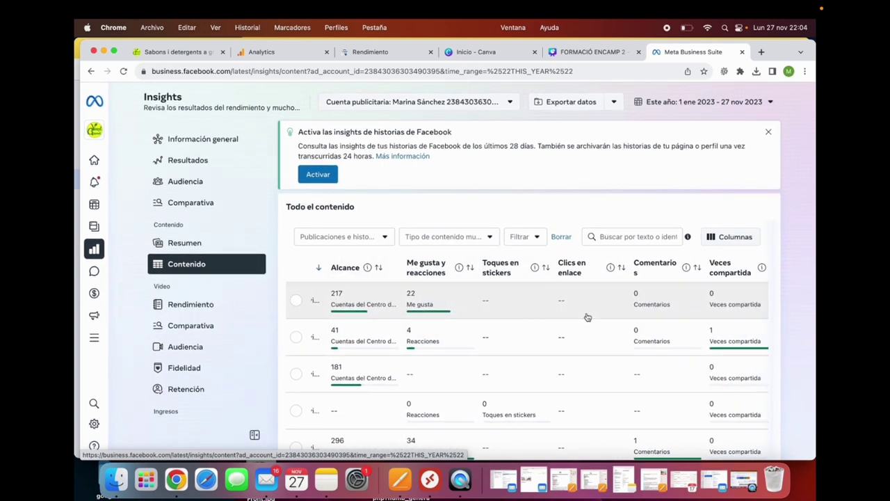
scroll(503, 292, "right", 3)
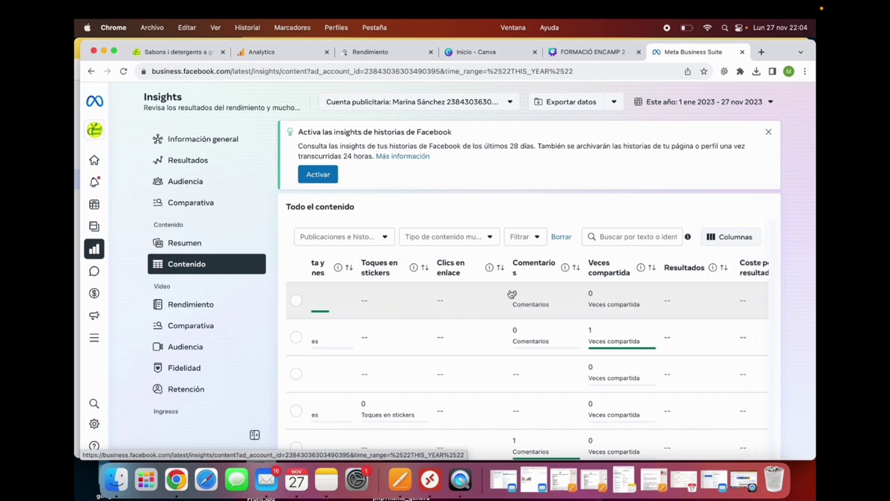
scroll(459, 277, "right", 2)
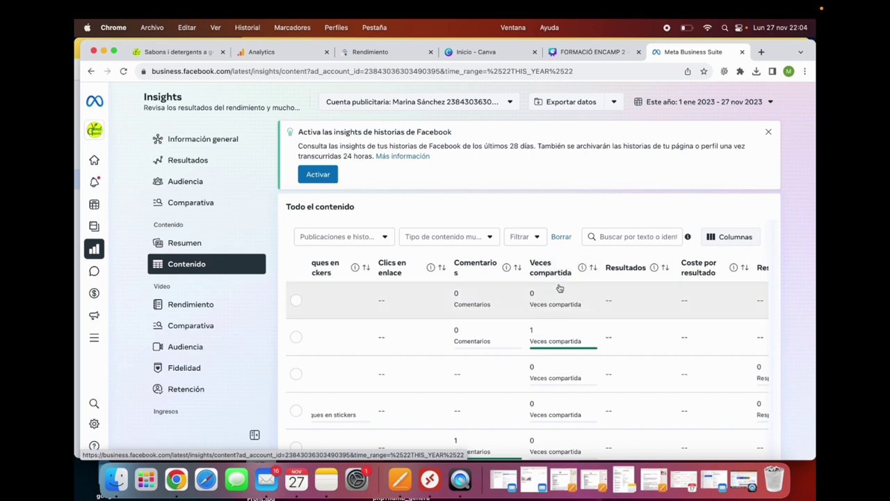
scroll(563, 299, "right", 5)
scroll(582, 318, "right", 5)
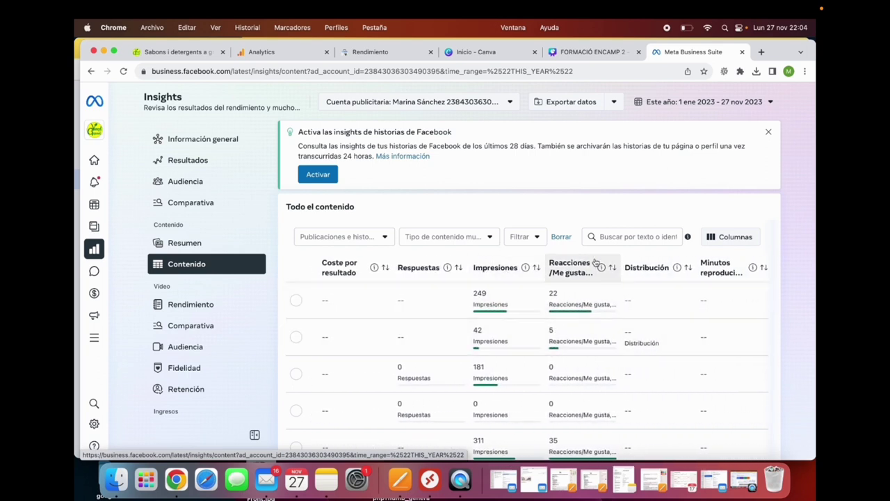
scroll(577, 268, "right", 6)
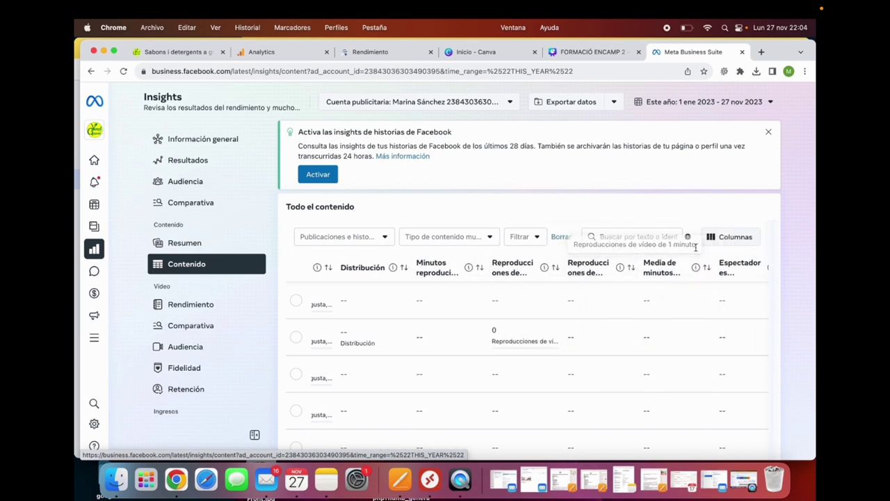
Try placing the Alcance column after Clics en enlace in the table's column customization, and discard the change
left_click(738, 238)
scroll(352, 327, "down", 10)
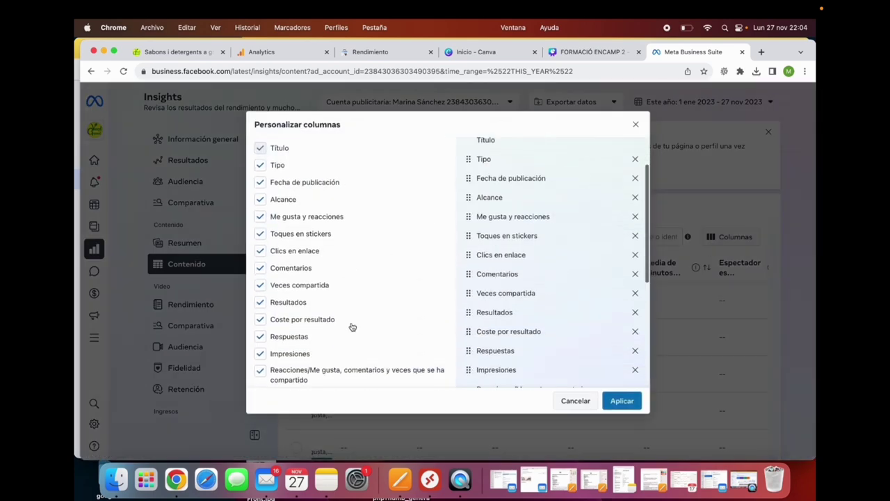
scroll(387, 233, "up", 10)
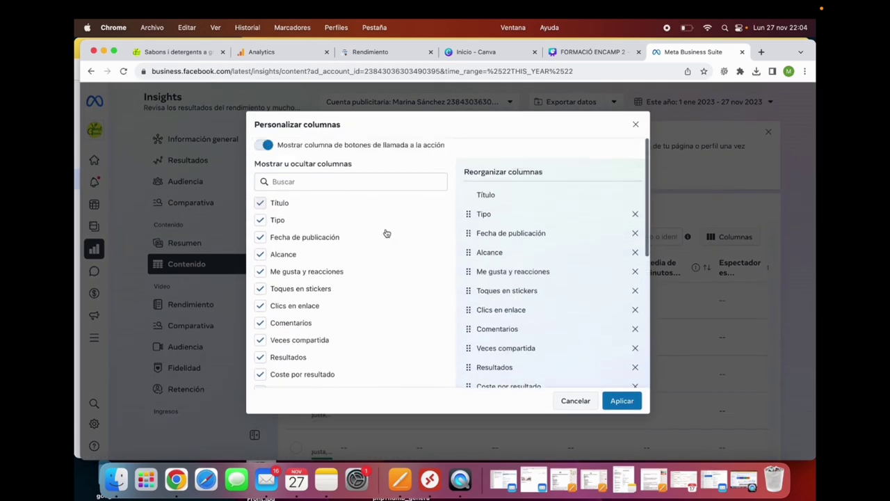
left_click_drag(487, 253, 534, 304)
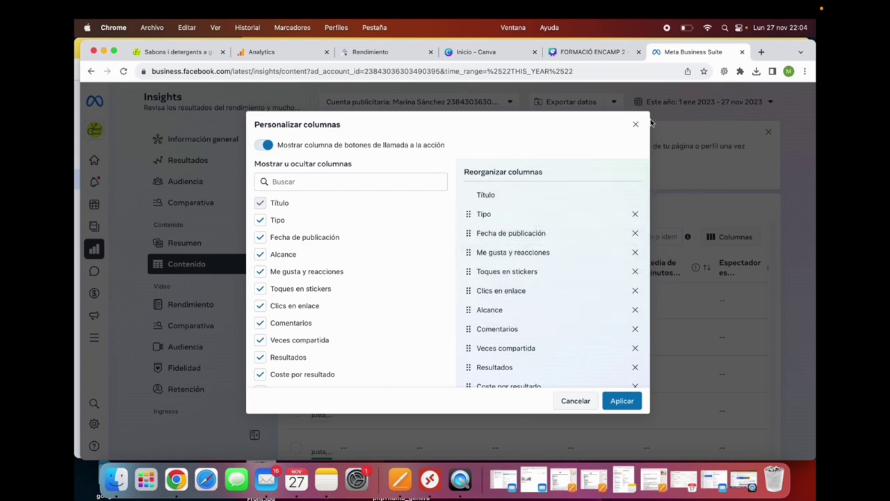
left_click(635, 124)
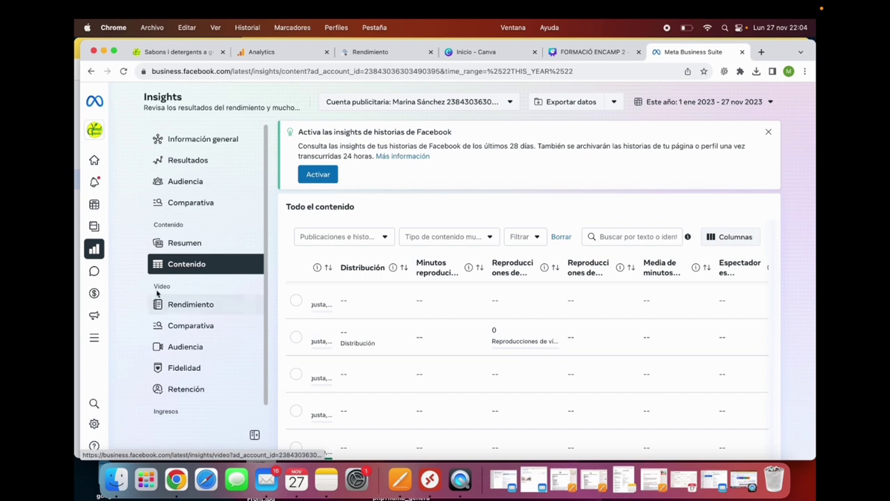
View the video performance Insights and examine the minutes-played chart with its breakdown by post type and audience
left_click(183, 305)
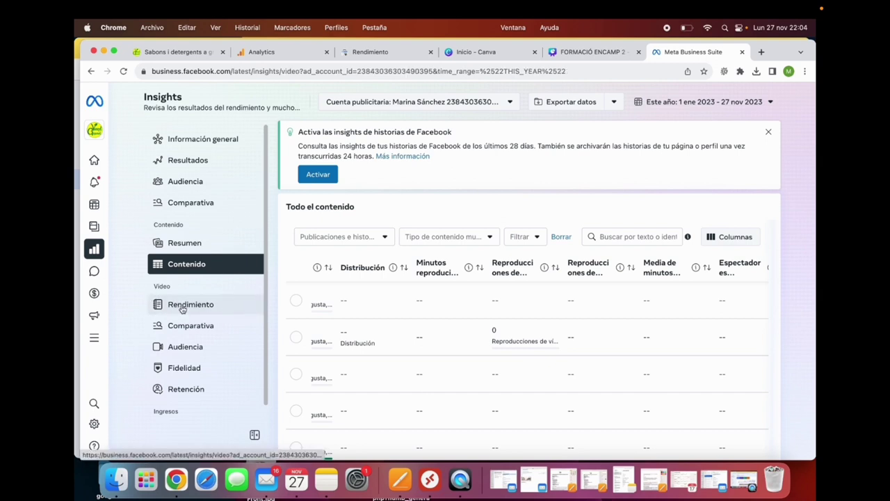
left_click(437, 100)
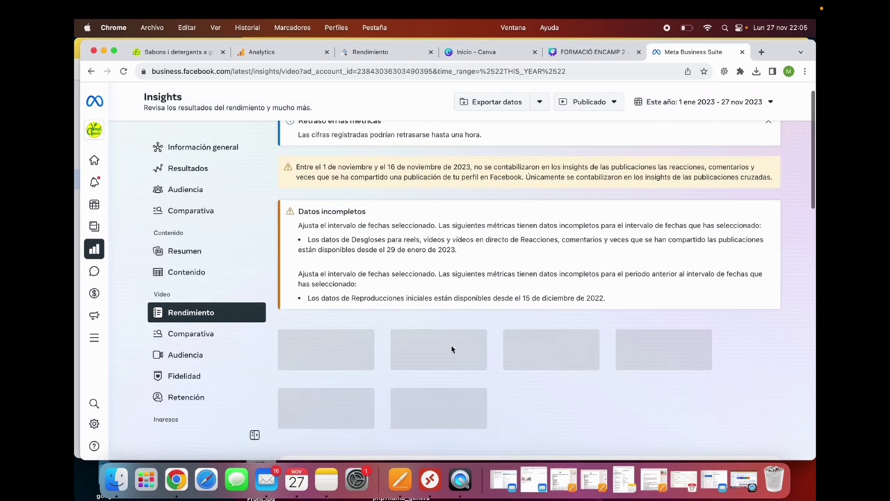
scroll(452, 349, "down", 3)
scroll(452, 350, "down", 3)
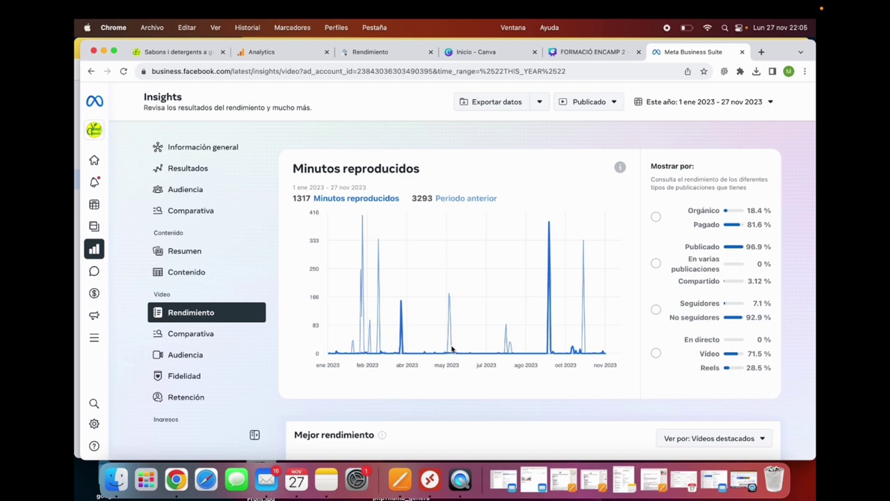
scroll(451, 349, "down", 1)
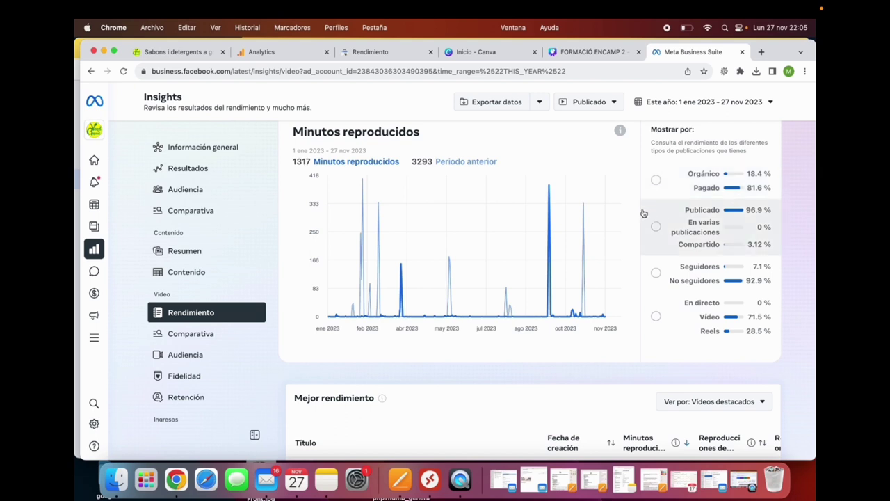
scroll(556, 181, "up", 1)
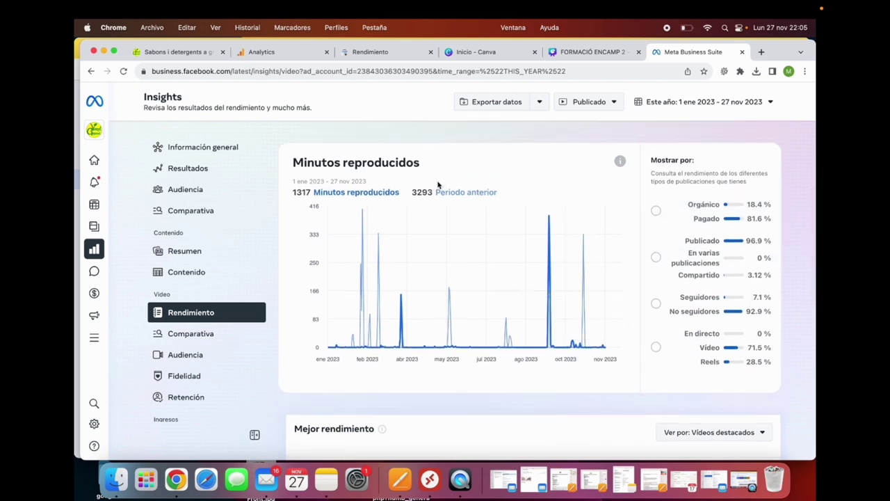
Review the best-performing videos table and the summary metrics of the video performance report
scroll(614, 247, "down", 2)
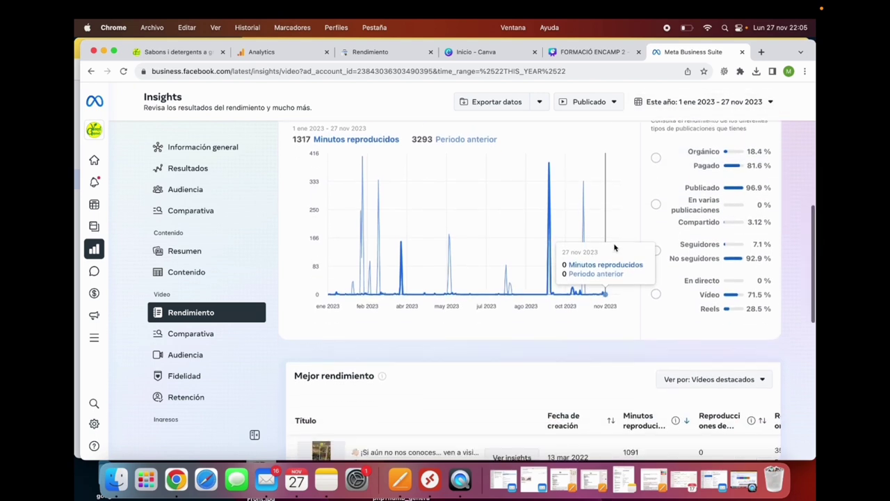
scroll(614, 247, "down", 5)
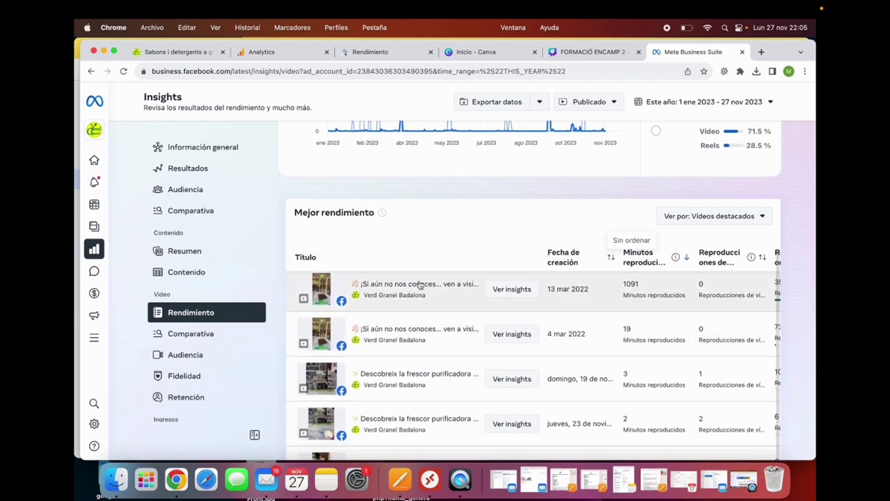
scroll(746, 275, "up", 7)
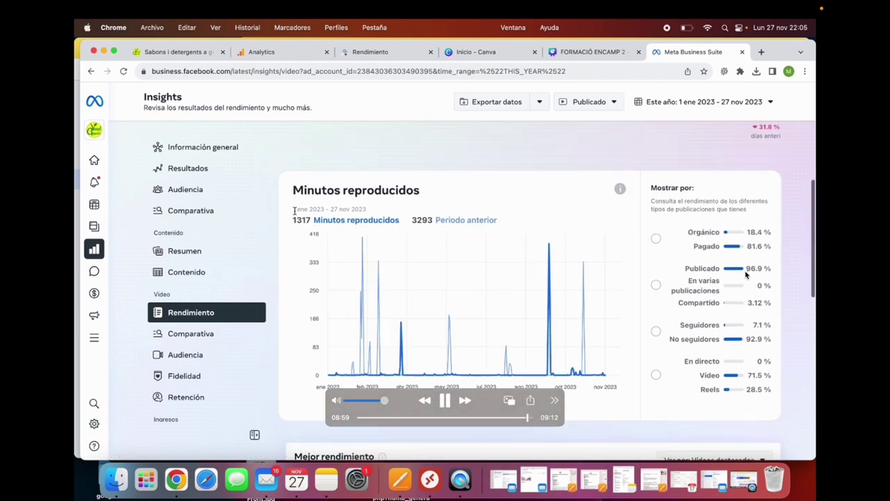
scroll(746, 275, "up", 4)
scroll(750, 273, "up", 5)
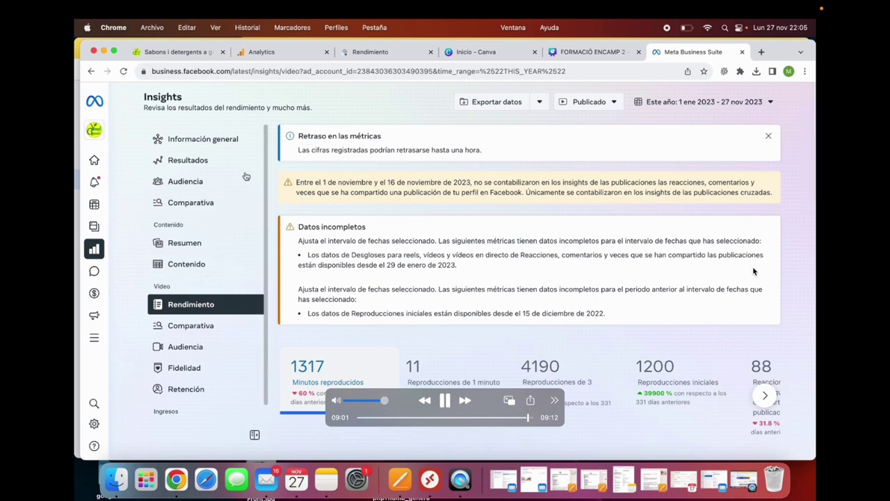
Return to the Insights general overview, dismiss the feature announcement, and view the reach chart
left_click(219, 145)
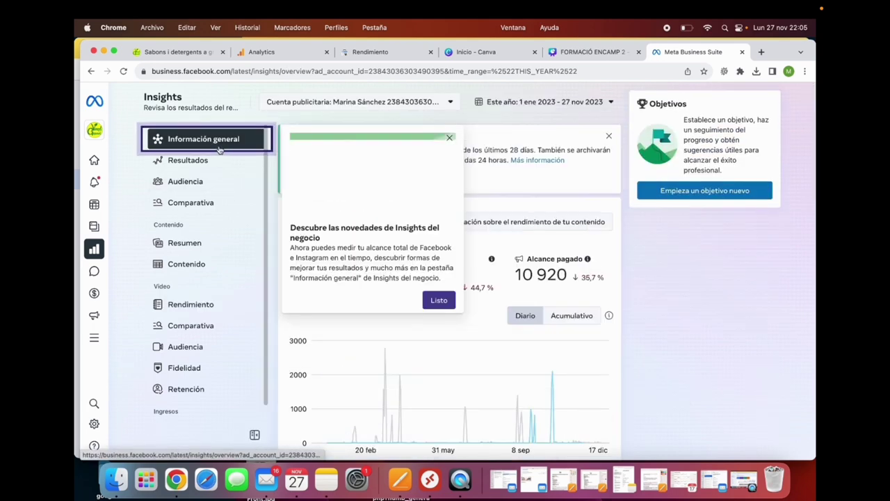
left_click(449, 138)
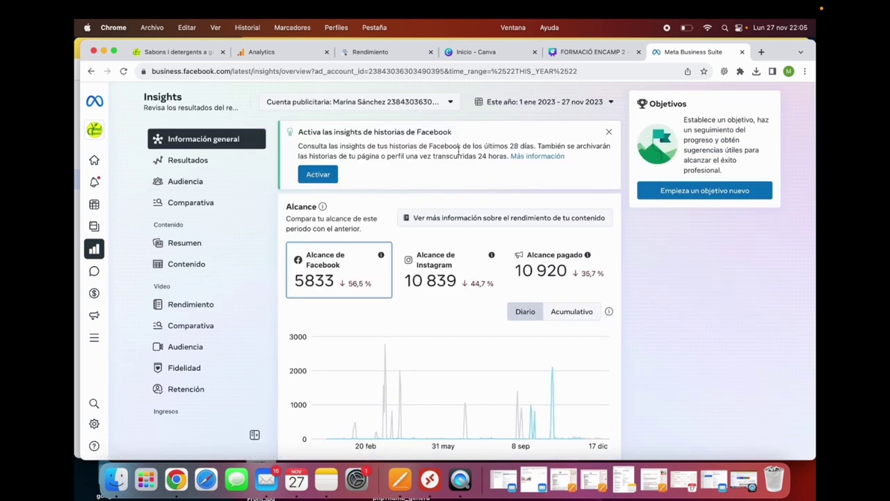
scroll(512, 255, "down", 3)
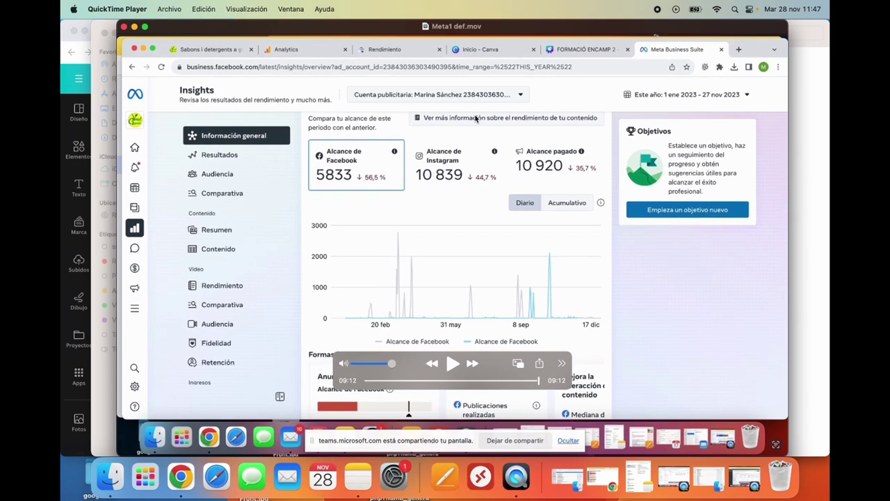
Close the Meta1 def.mov recording in QuickTime Player and play Meta2 def.mov in full screen
left_click(124, 26)
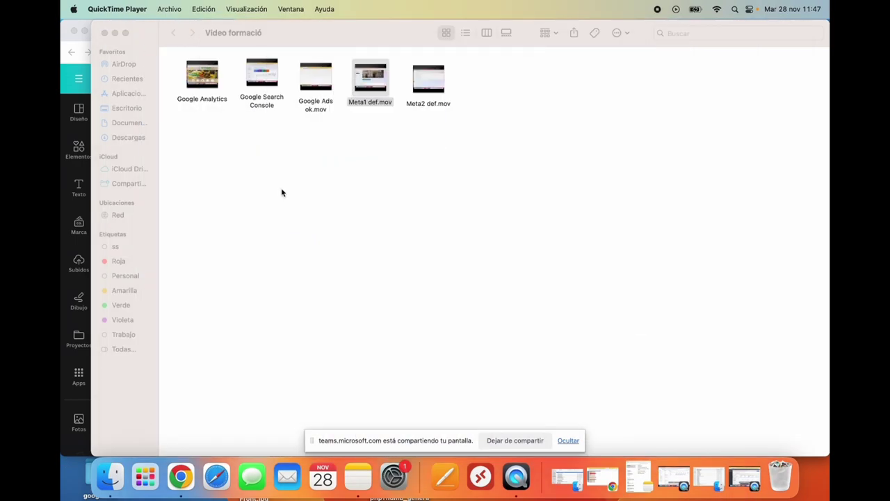
double_click(441, 85)
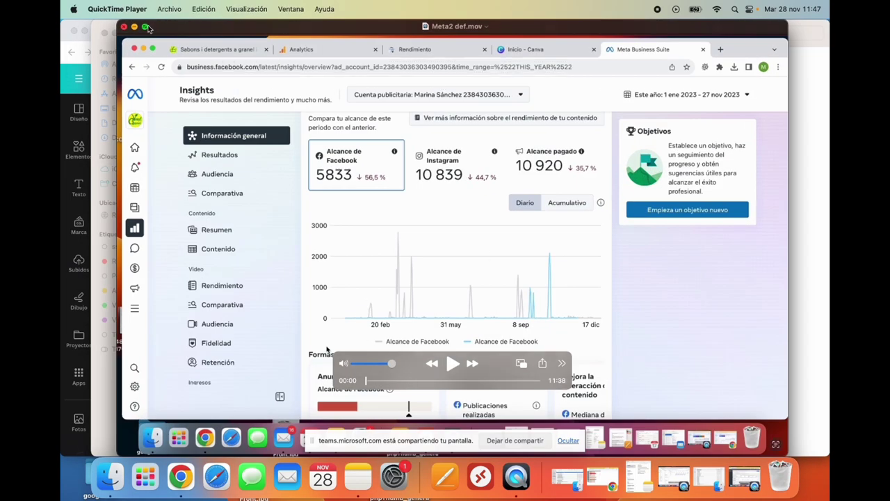
left_click(144, 27)
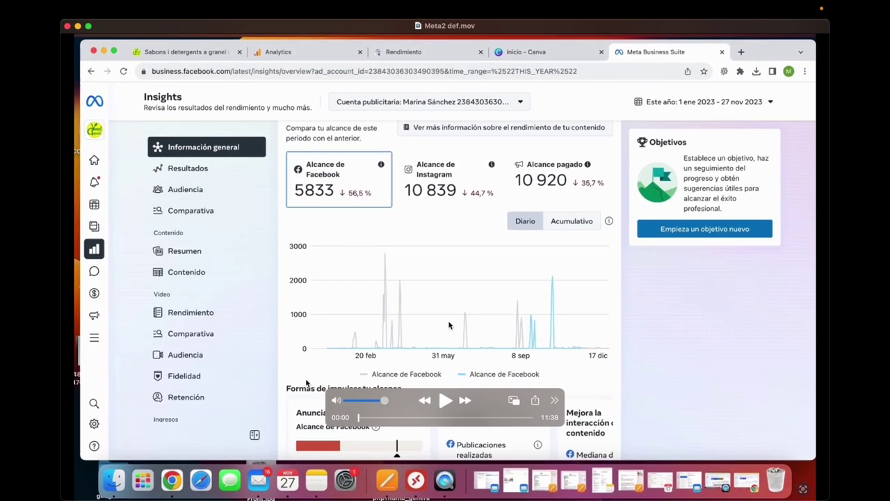
left_click(445, 401)
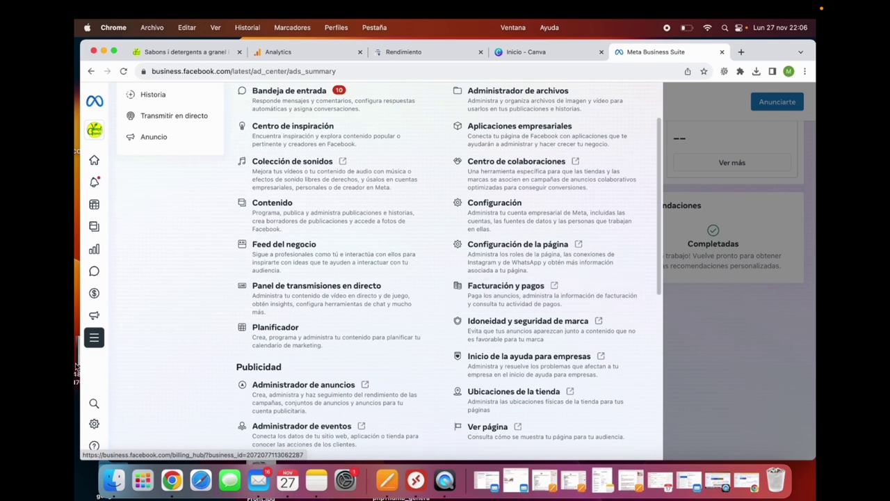
Open Administrador de anuncios from the advertising tools and dismiss the attribution tip over the campaign list
scroll(420, 290, "down", 5)
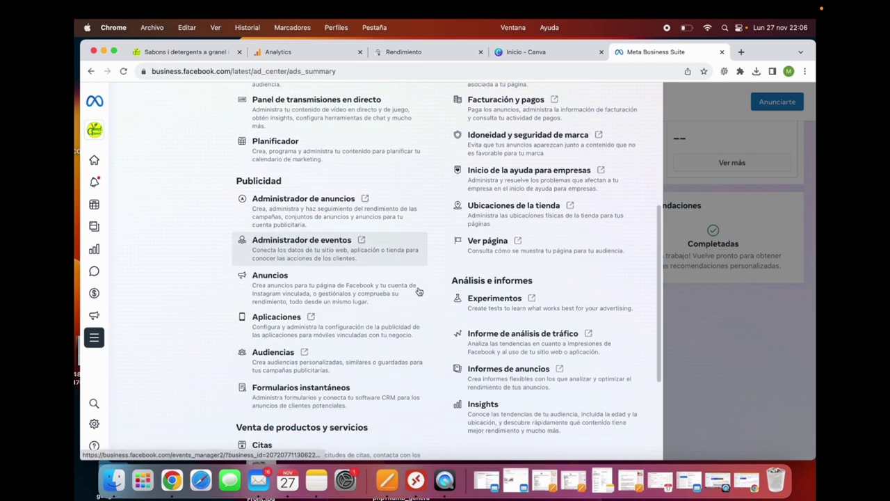
left_click(294, 207)
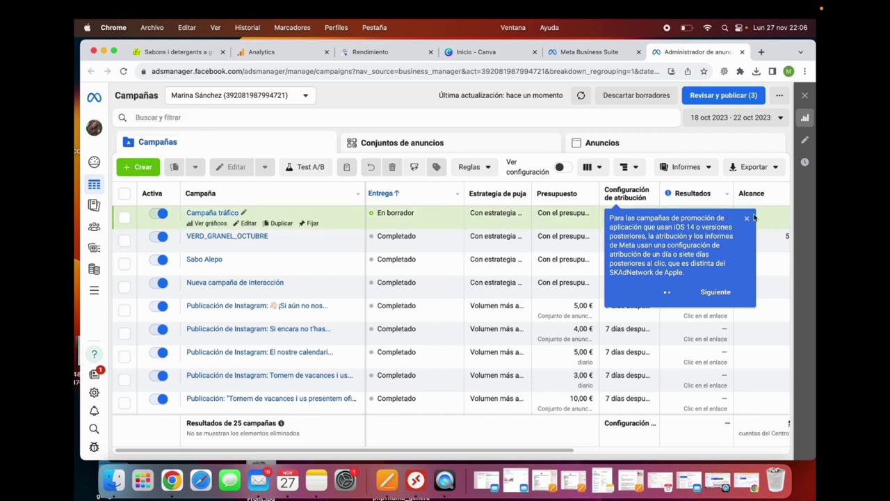
mouse_move(94, 221)
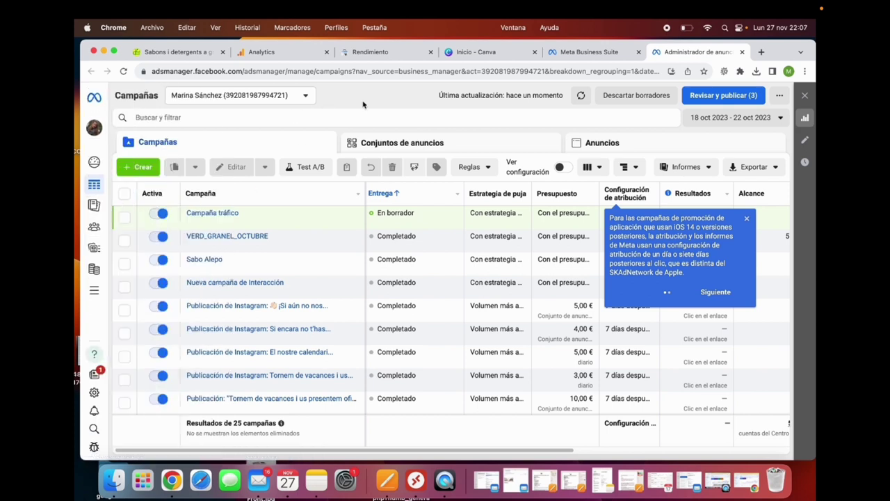
left_click(748, 220)
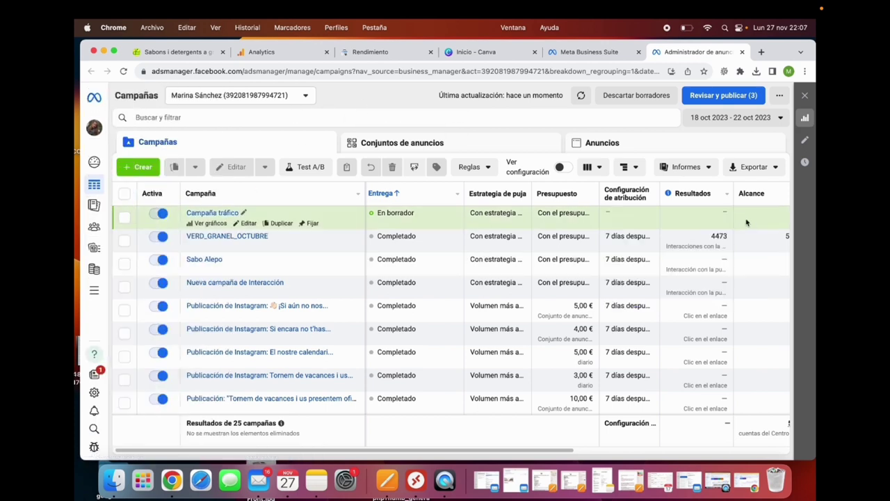
Create a new campaign with the Clientes potenciales objective, using the manual lead campaign configuration
left_click(142, 169)
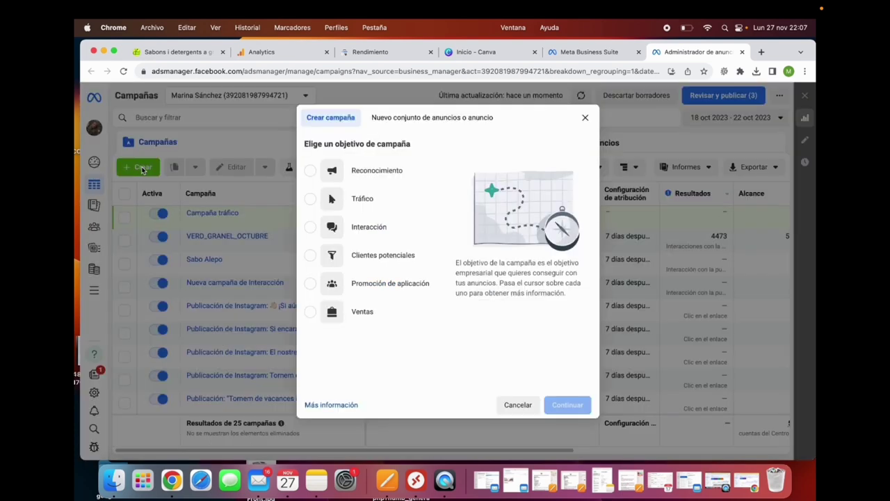
left_click(387, 252)
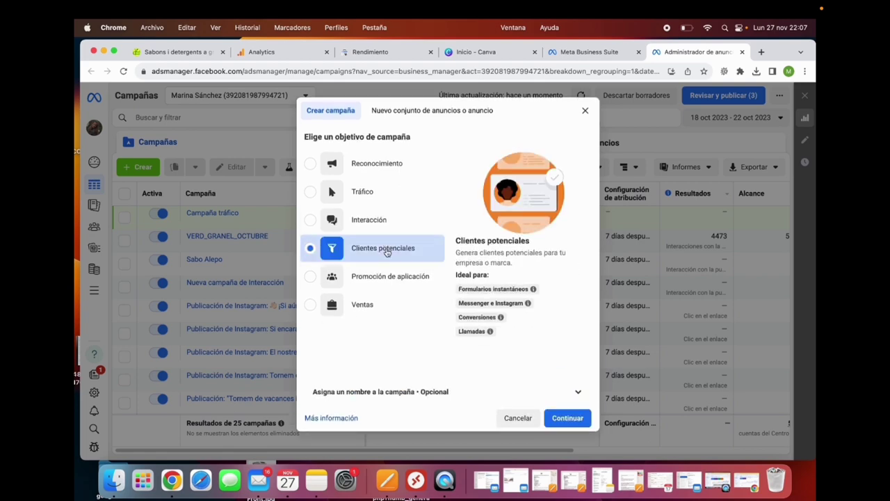
left_click(567, 418)
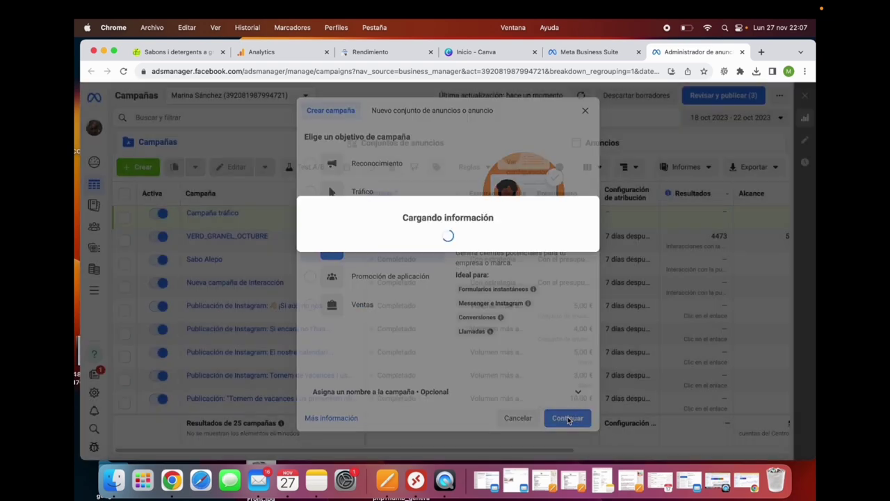
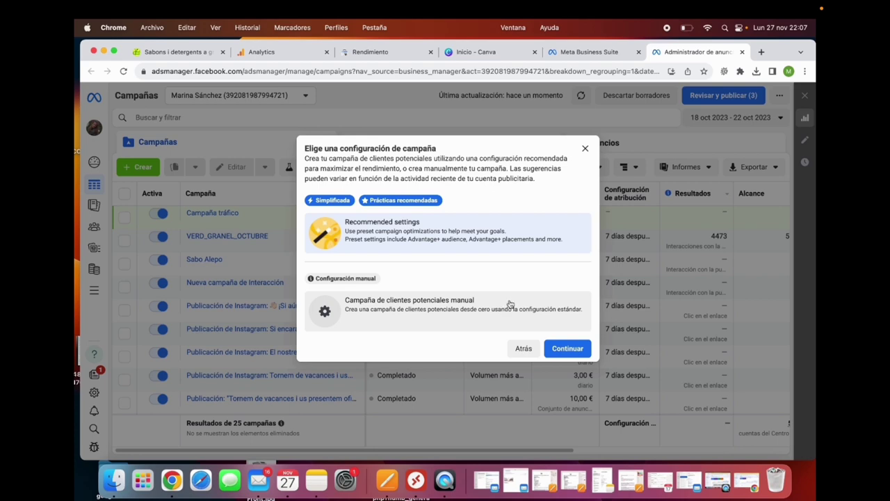
left_click(445, 309)
left_click(571, 348)
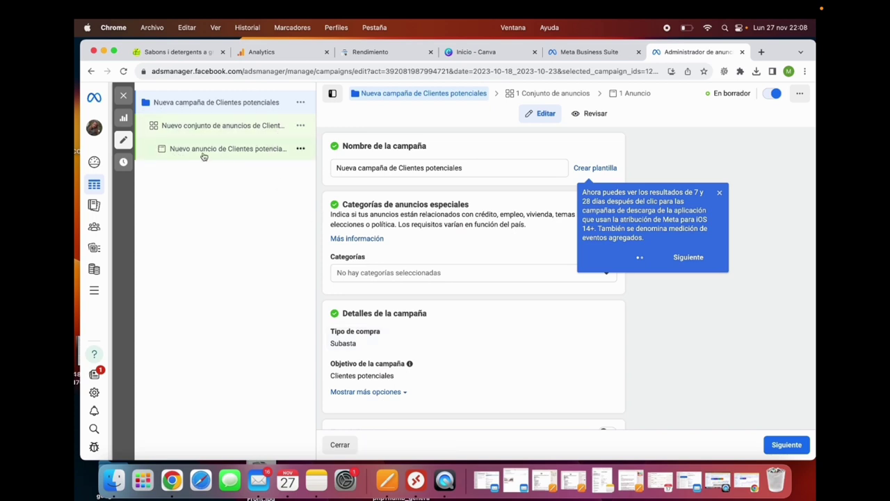
Rename the campaign as PROVA_CLIENTS_POTENCIALS and dismiss the attribution tip
triple_click(407, 174)
type("PROVA_CLIEN")
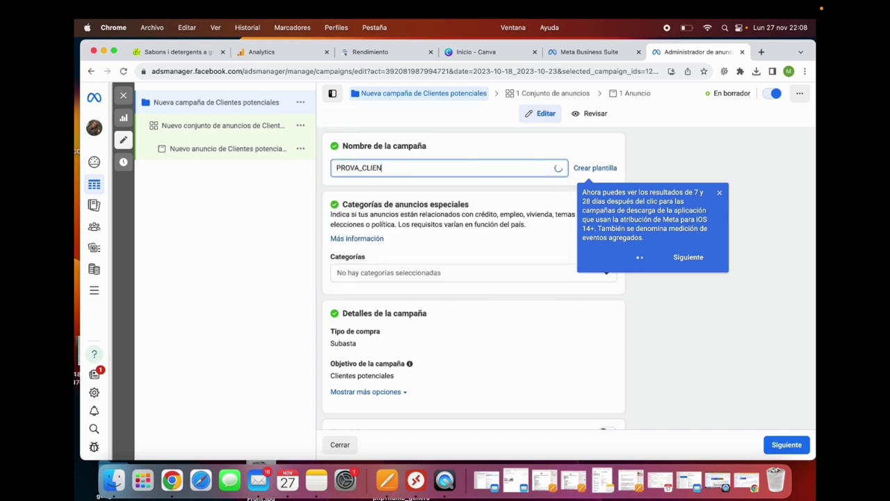
type("TS_POTENCIALS")
key("Return")
left_click(721, 196)
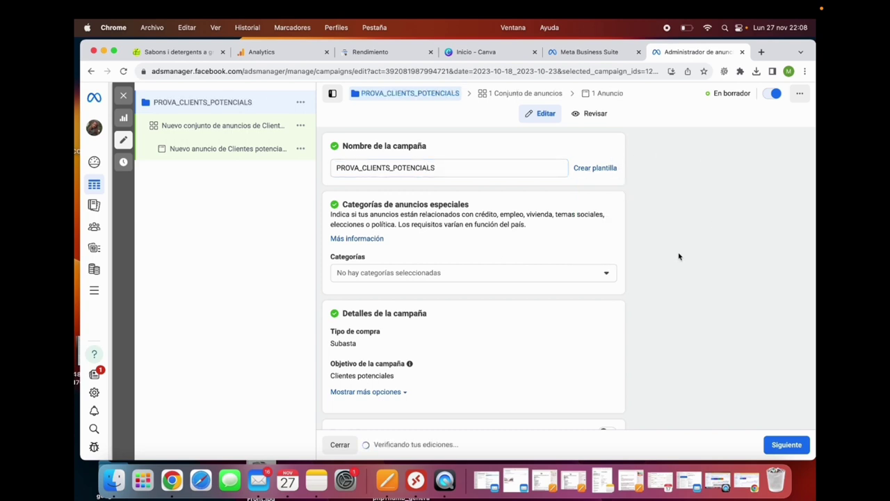
scroll(679, 255, "down", 3)
scroll(678, 254, "up", 3)
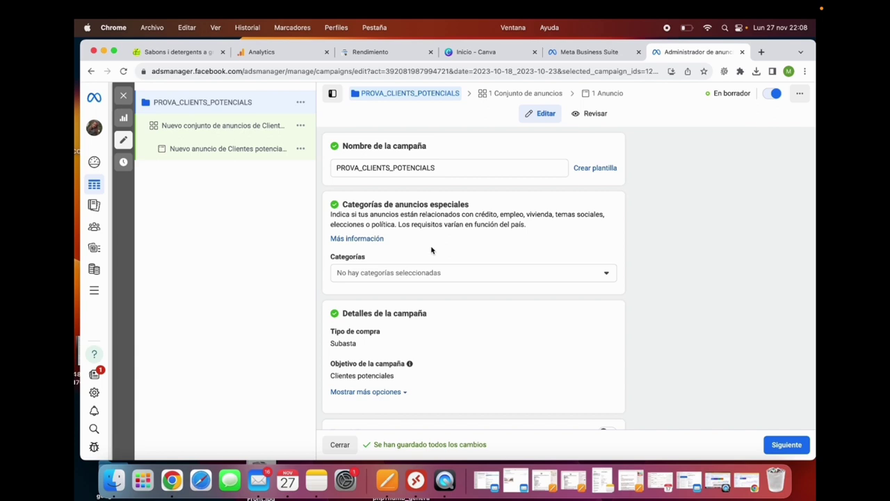
Set the campaign's special ad category to Empleo and check its country selection
left_click(422, 272)
scroll(438, 315, "down", 1)
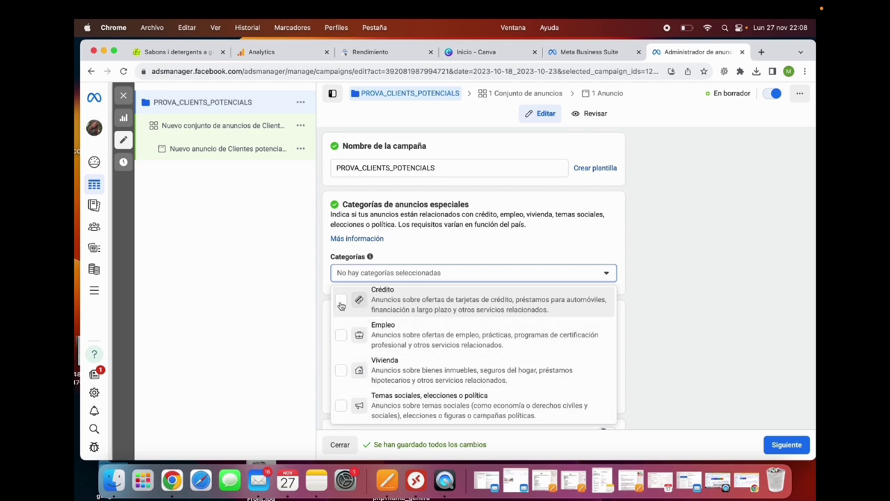
left_click(341, 337)
left_click(399, 239)
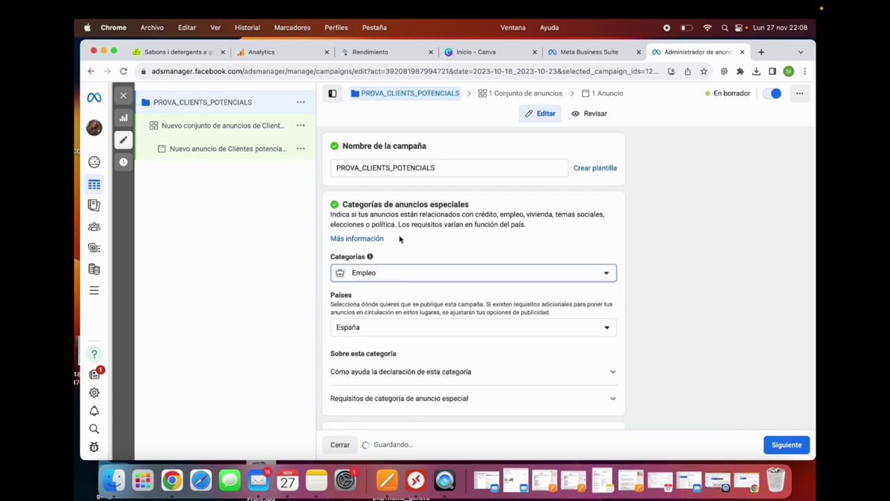
left_click(383, 334)
left_click(289, 284)
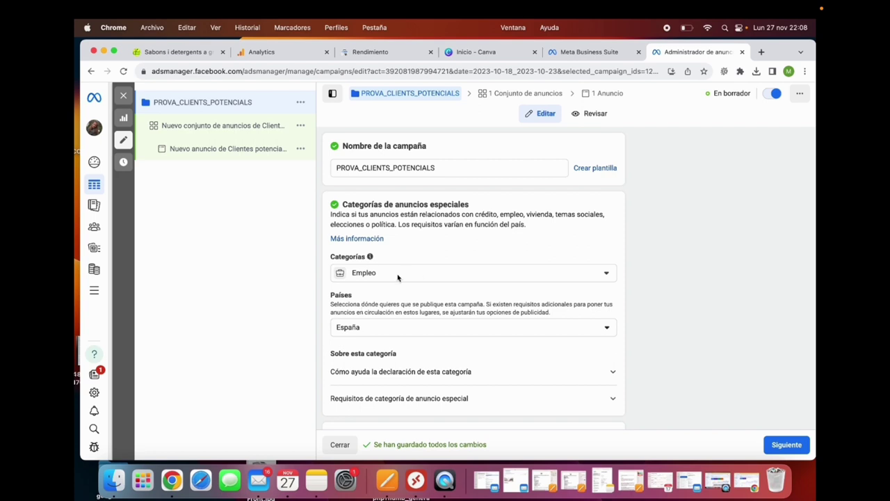
Review the available special ad categories and the requirements section for the Empleo category
left_click(418, 275)
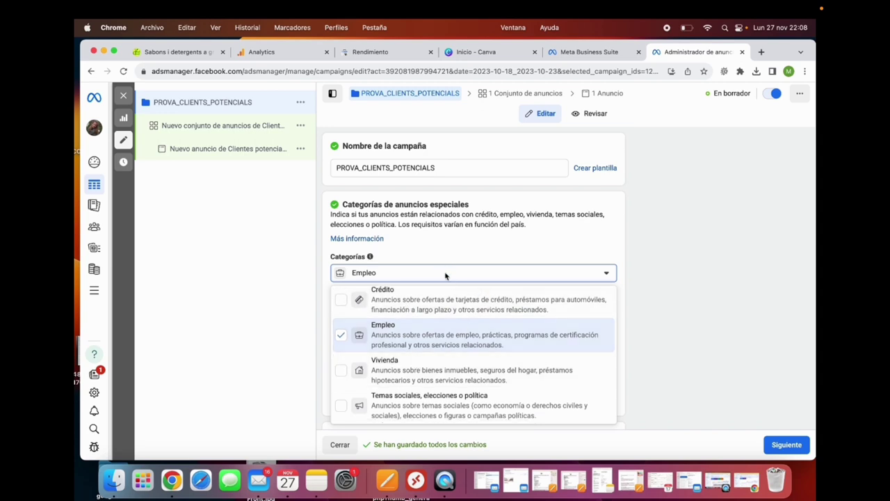
left_click(446, 277)
scroll(453, 320, "down", 1)
scroll(455, 337, "down", 3)
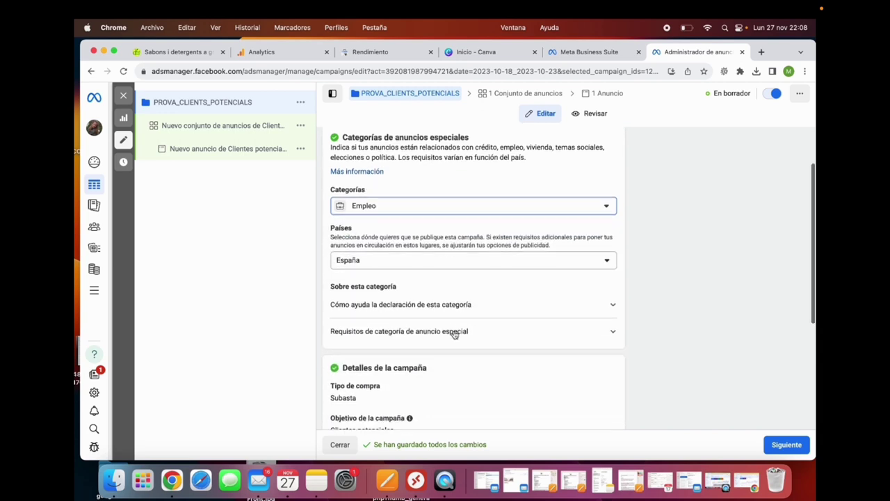
scroll(458, 332, "up", 4)
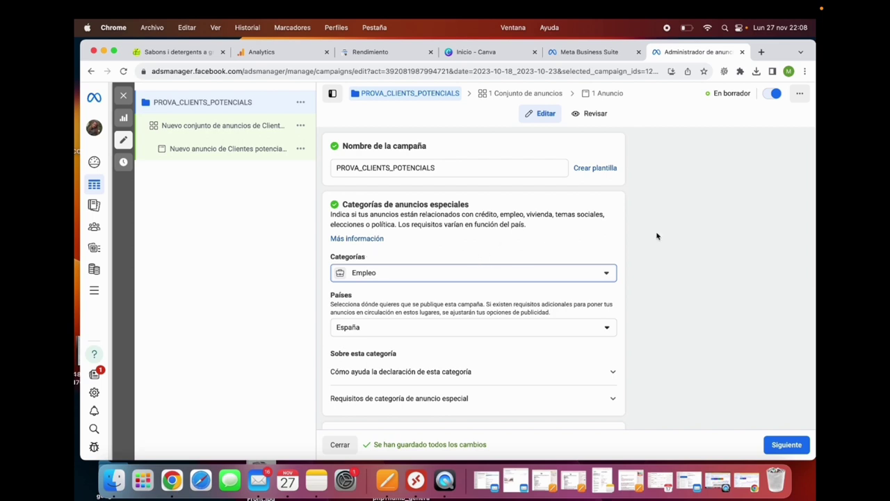
left_click(429, 279)
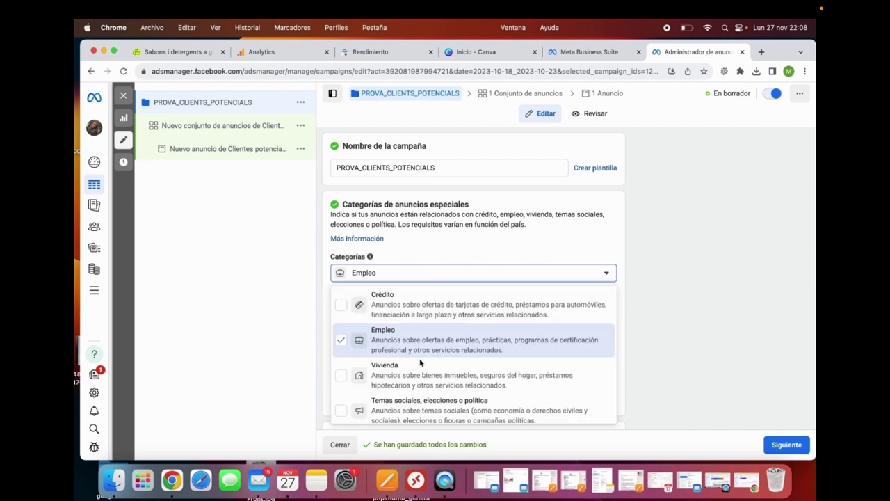
left_click(384, 272)
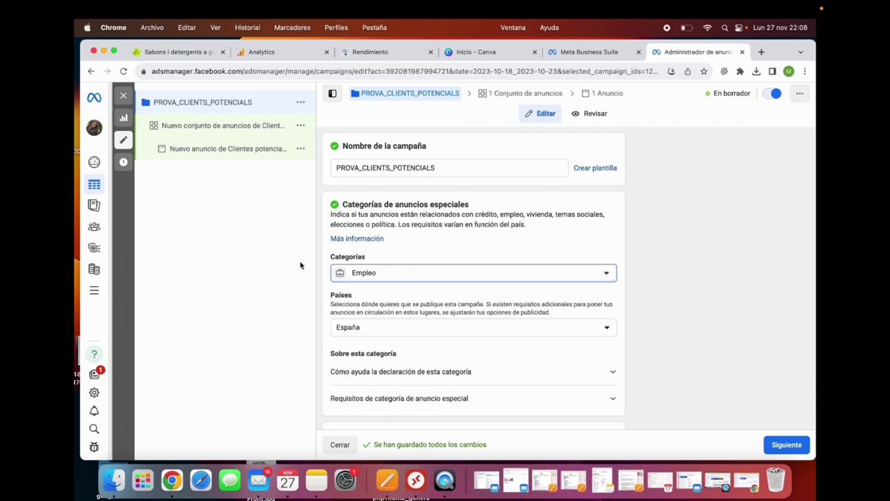
Close the campaign draft without publishing and create another Clientes potenciales campaign with the manual configuration
left_click(127, 95)
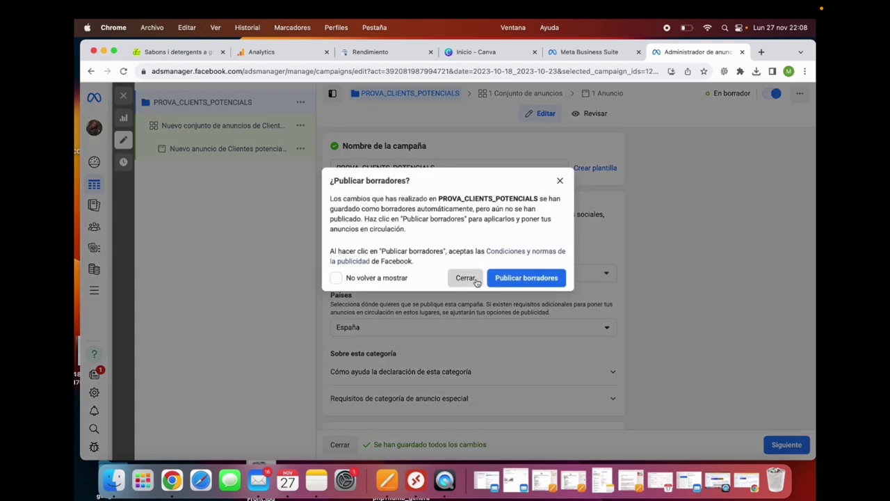
left_click(465, 278)
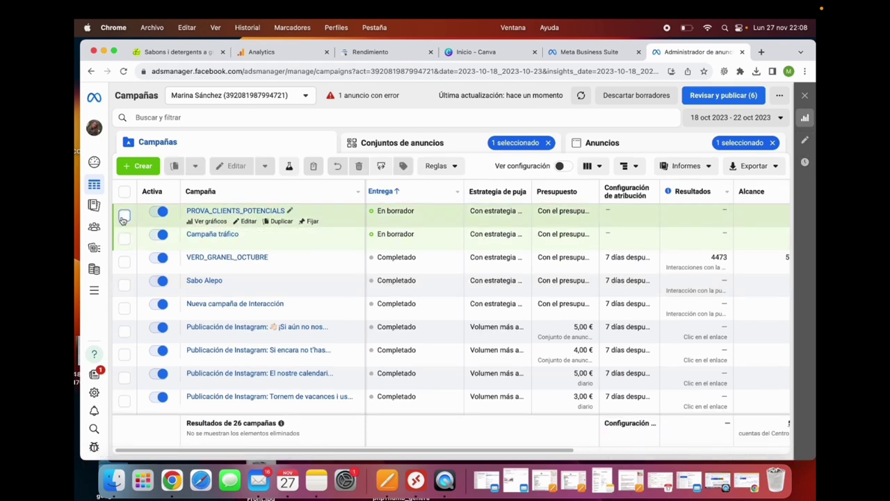
left_click(138, 166)
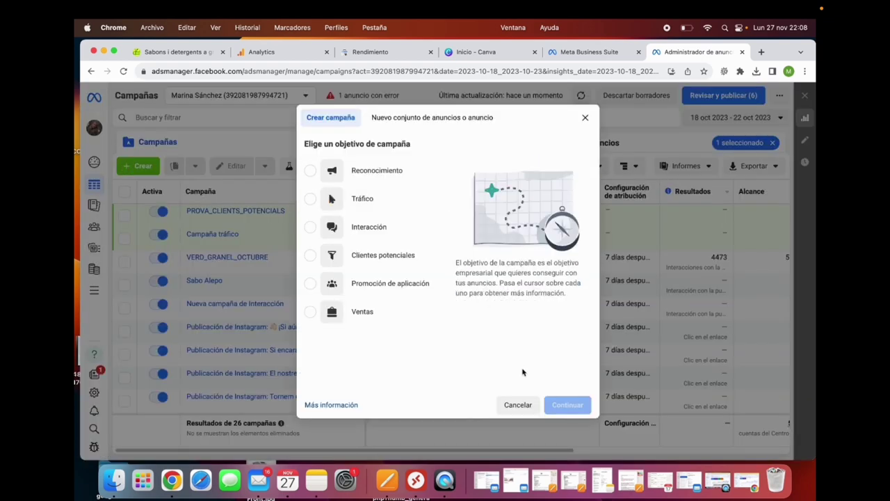
left_click(358, 255)
left_click(571, 416)
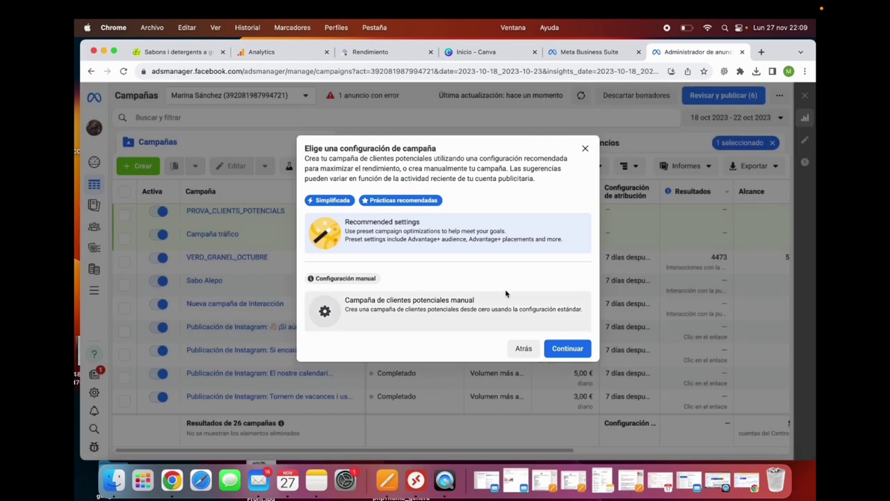
left_click(480, 309)
left_click(572, 352)
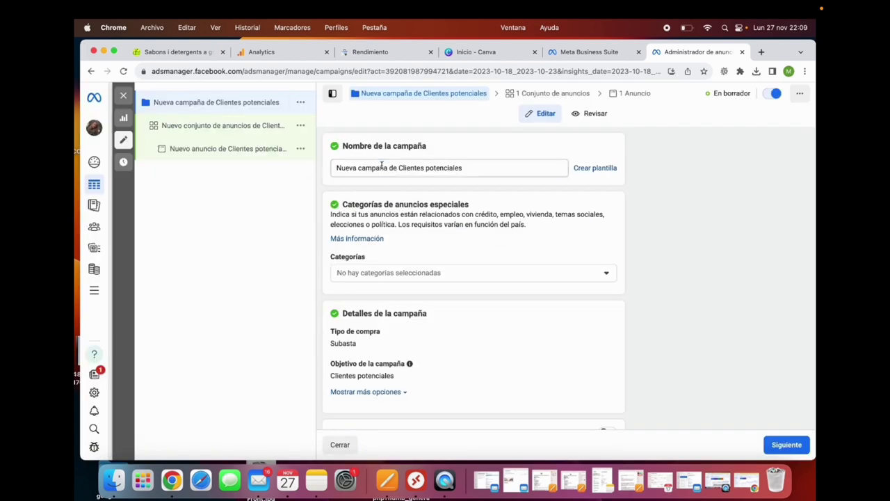
Name the new campaign PROVA_CLIENTSPOTENCIALS2
triple_click(381, 167)
type("PROVA_CL")
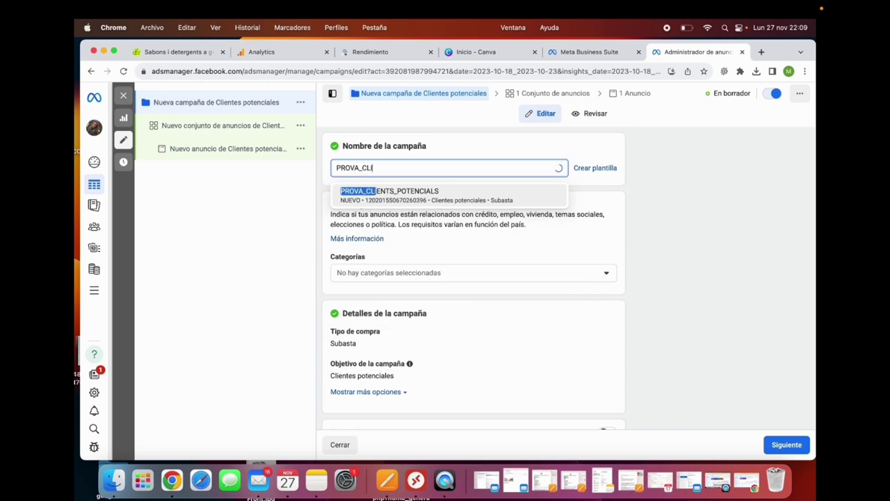
type("IENTSPOTENC")
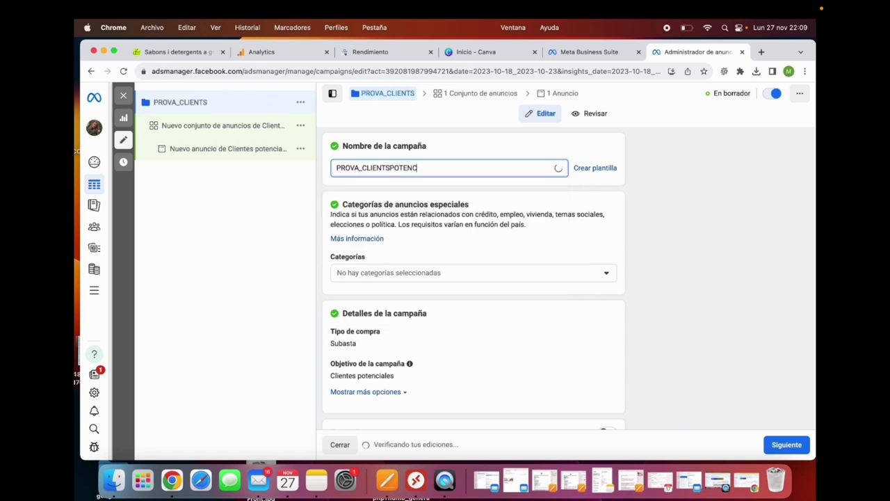
type("IALS1")
key("BackSpace")
type("2")
left_click(657, 292)
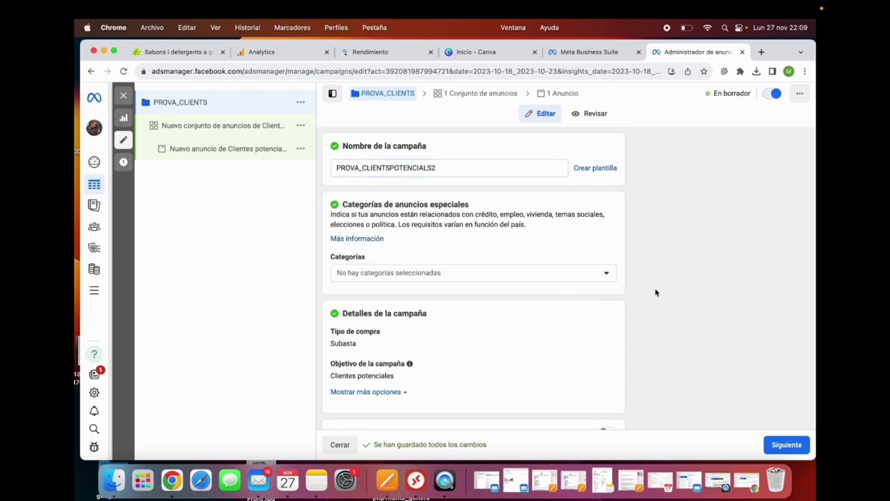
Examine the campaign's purchase type and objective options, the Test A/B section and the Advantage campaign budget
scroll(606, 314, "down", 3)
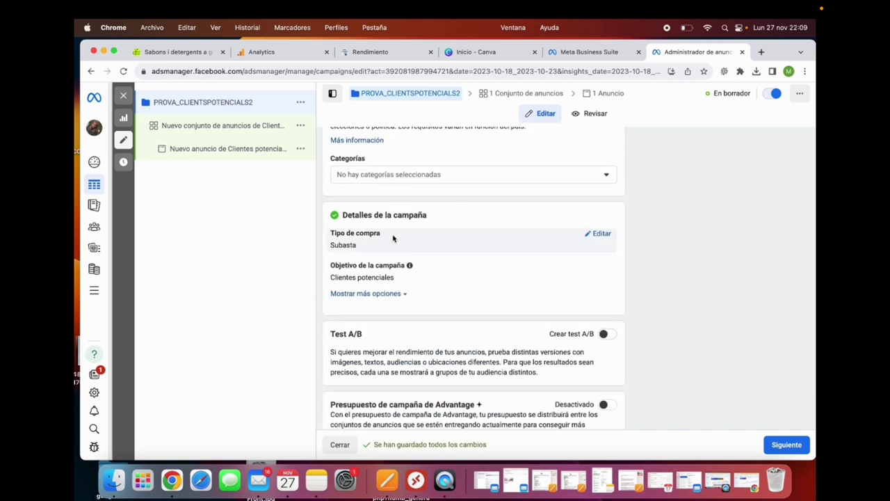
left_click(601, 233)
left_click(591, 249)
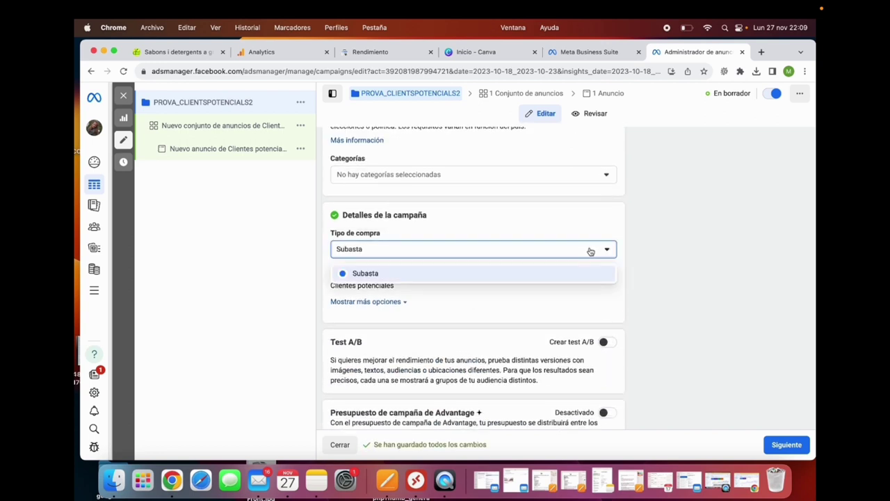
left_click(667, 265)
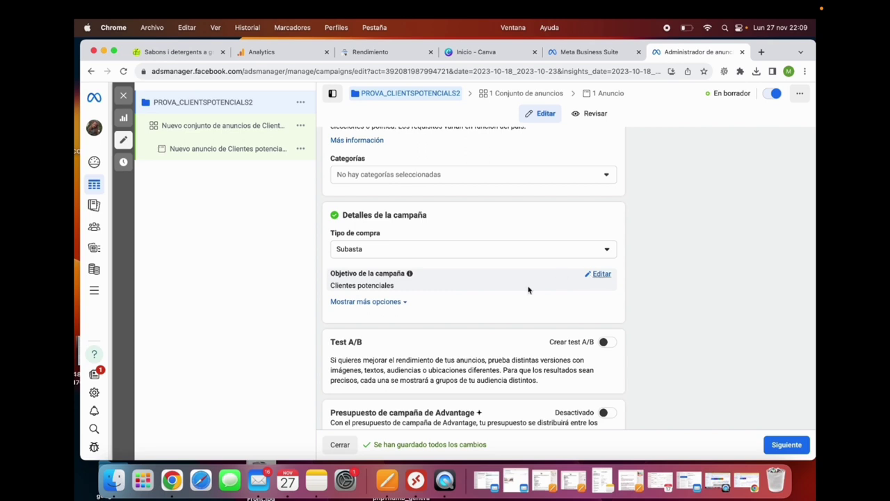
left_click(593, 274)
scroll(557, 307, "down", 7)
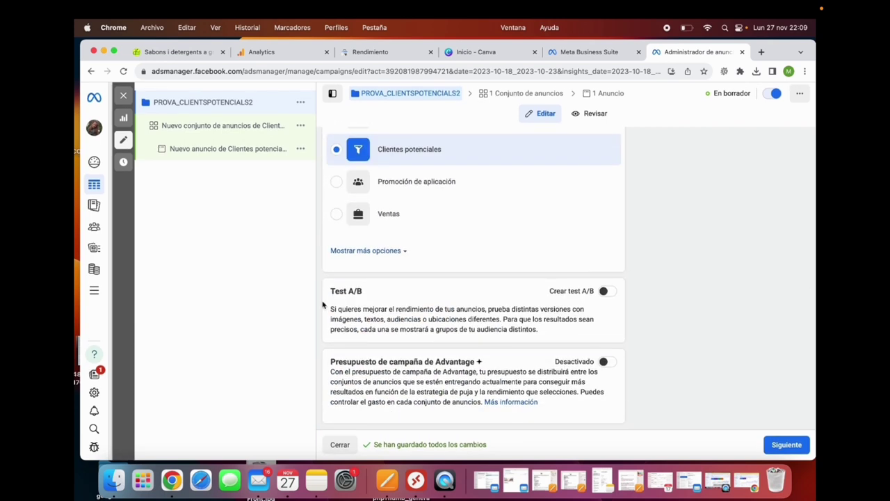
left_click_drag(331, 291, 404, 292)
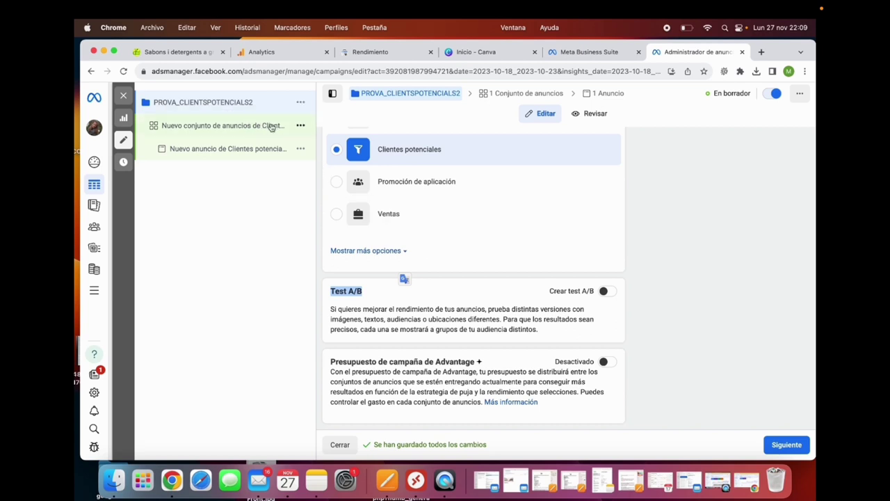
Continue to the ad set and name it Prova_clients
left_click(789, 451)
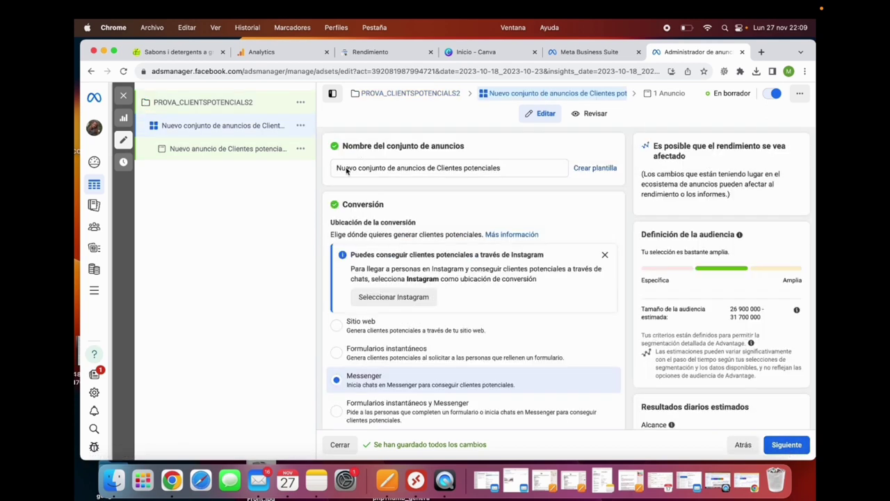
triple_click(439, 167)
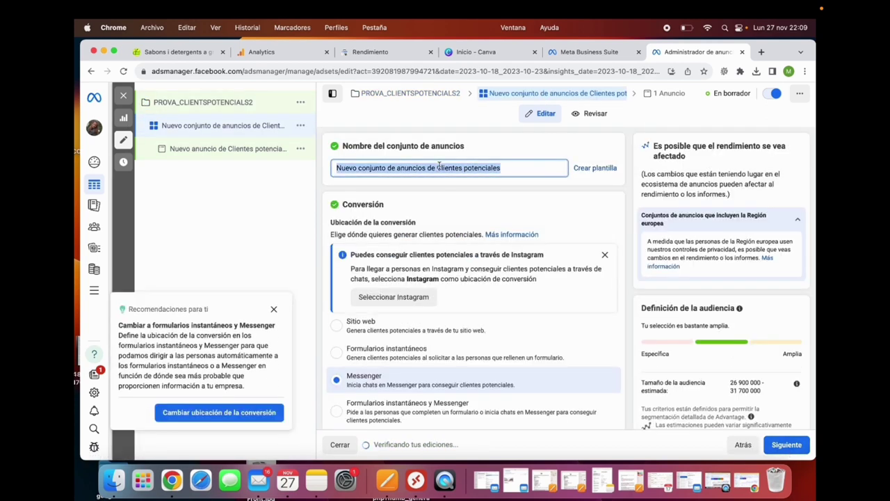
type("Prova")
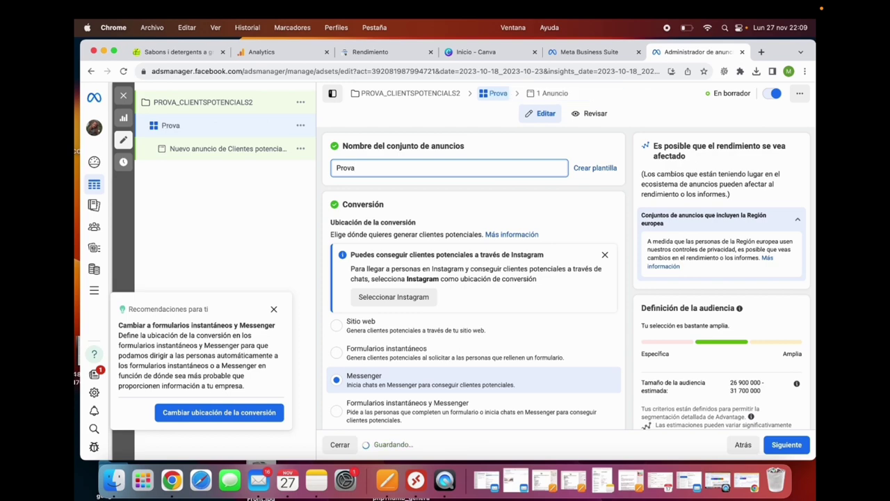
type("_clients")
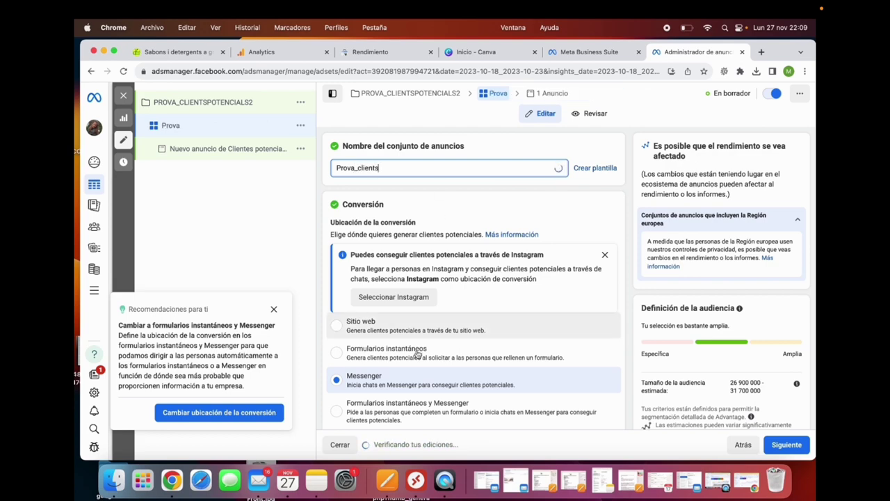
scroll(421, 370, "down", 2)
scroll(396, 219, "up", 2)
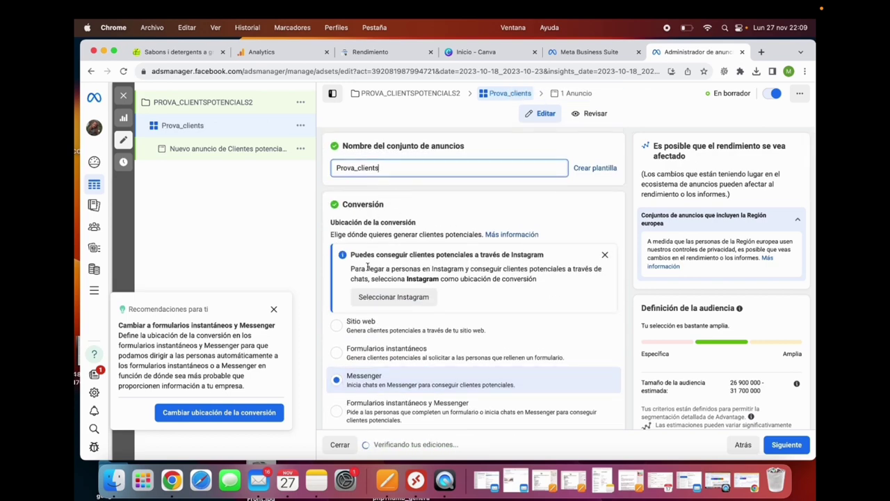
Dismiss the Instagram suggestion and set the ad set's conversion location to Formularios instantáneos
scroll(368, 390, "down", 2)
left_click(605, 193)
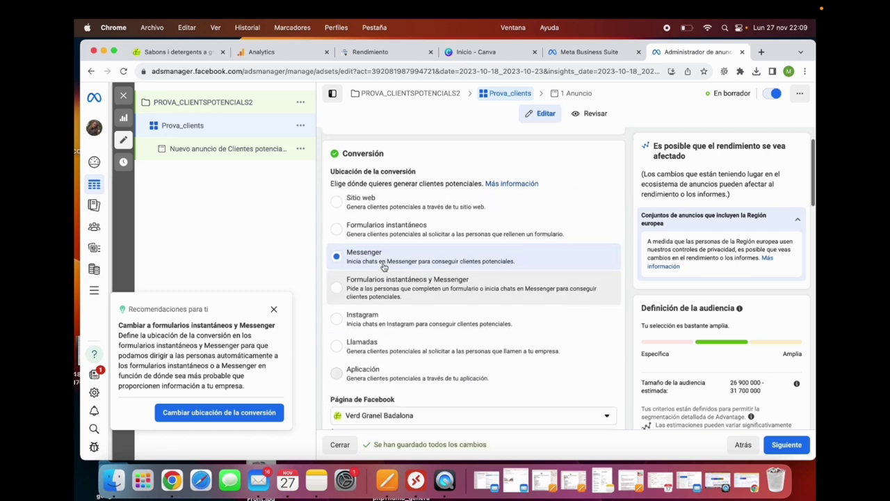
scroll(338, 236, "up", 1)
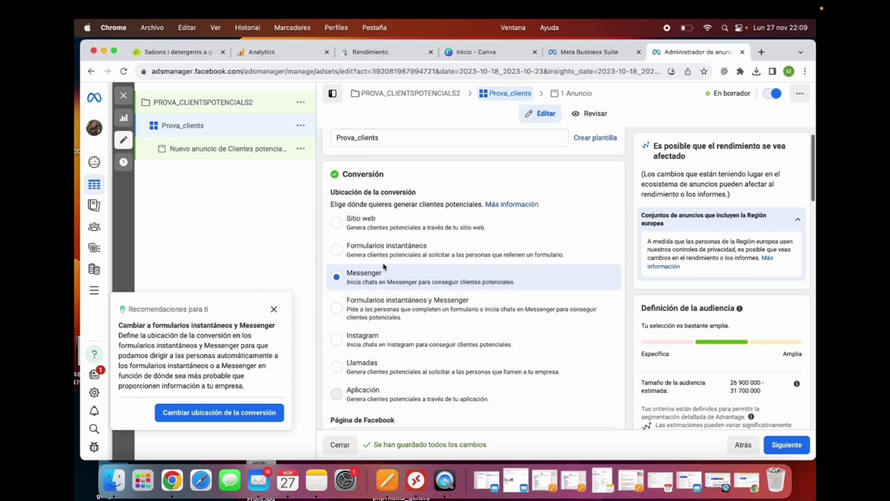
left_click(337, 250)
scroll(415, 336, "down", 2)
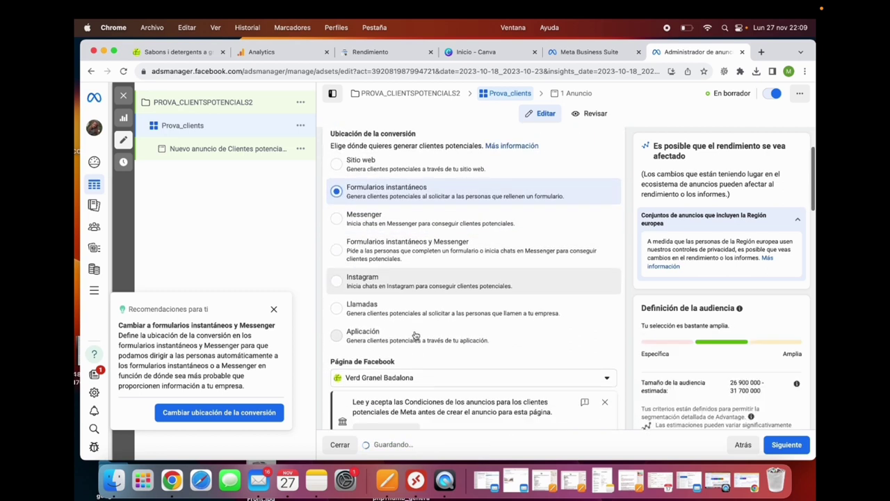
Open the lead ads conditions for the selected Facebook page and accept the terms
scroll(415, 334, "down", 2)
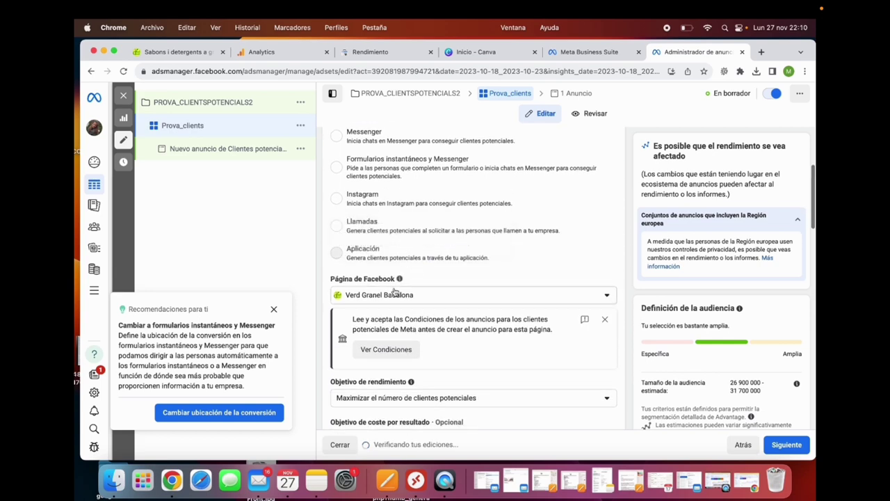
scroll(410, 332, "down", 1)
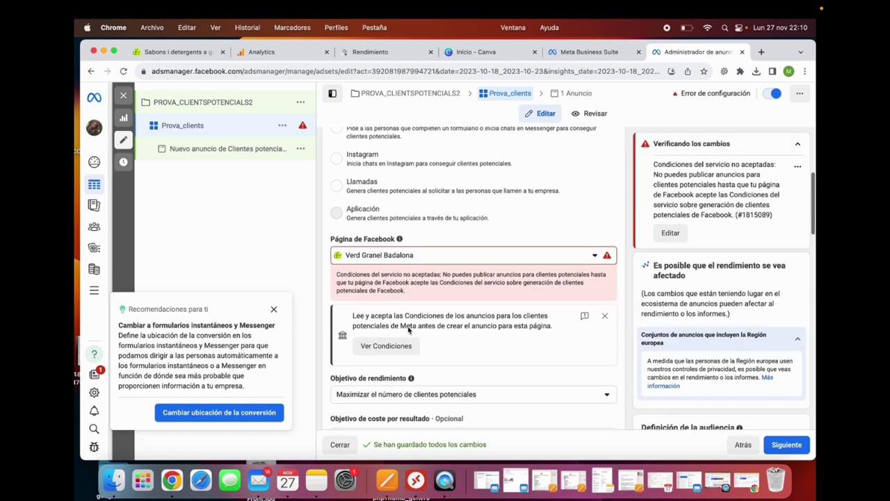
left_click(407, 350)
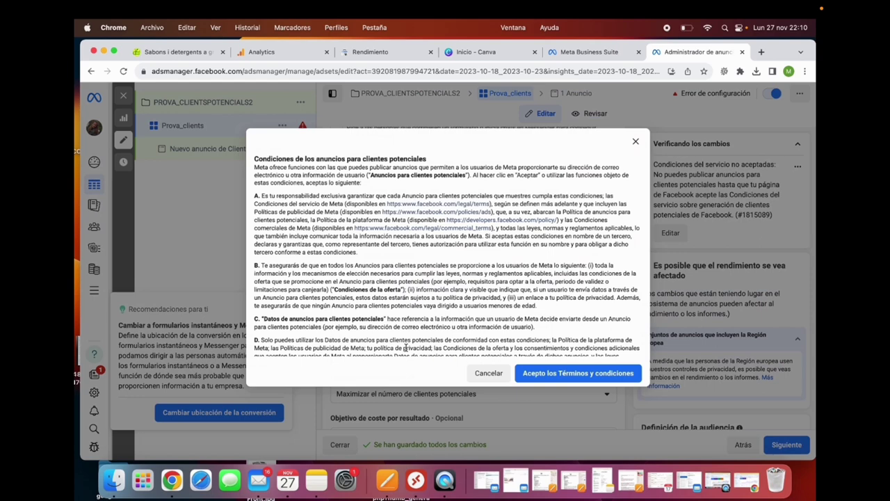
left_click(569, 371)
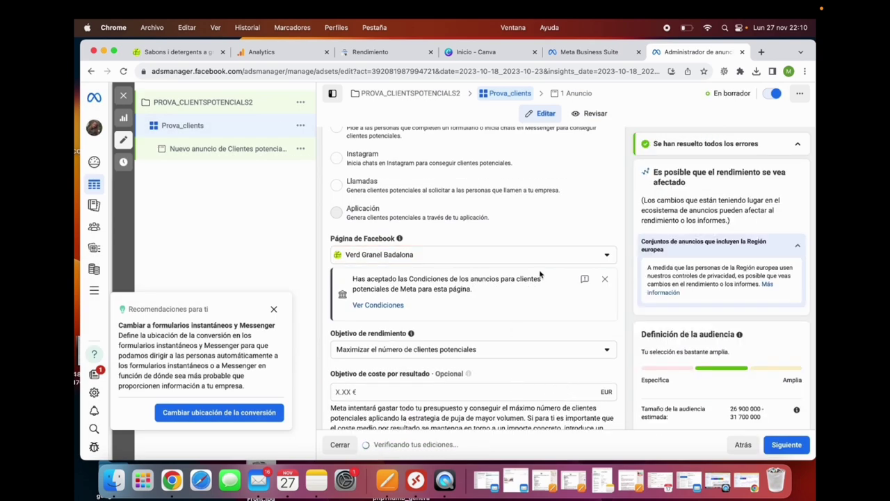
Examine the options available under Objetivo de rendimiento without changing the selection
scroll(503, 359, "down", 2)
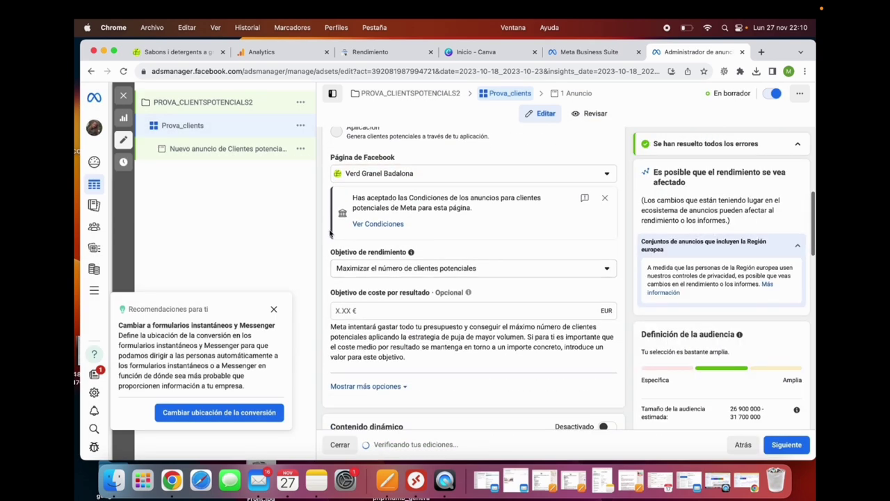
left_click(406, 276)
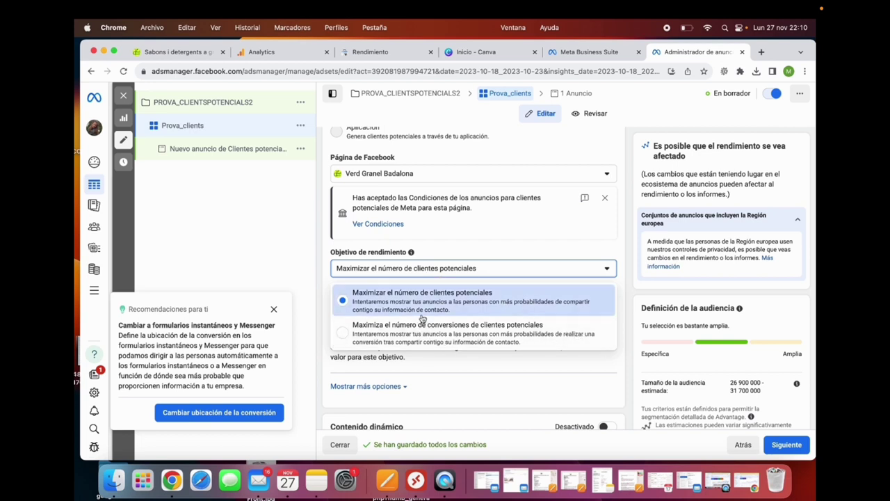
left_click(274, 309)
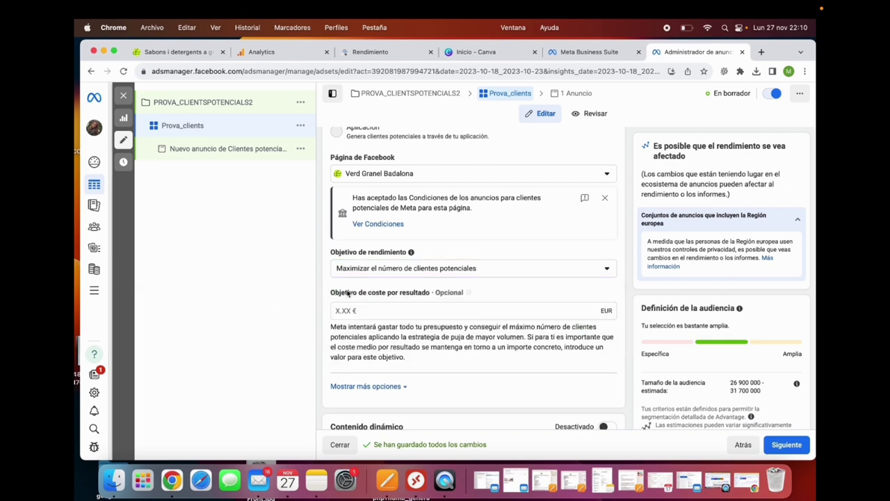
Switch the ad set's budget type to Presupuesto total and set the amount to 100 €
scroll(359, 370, "down", 5)
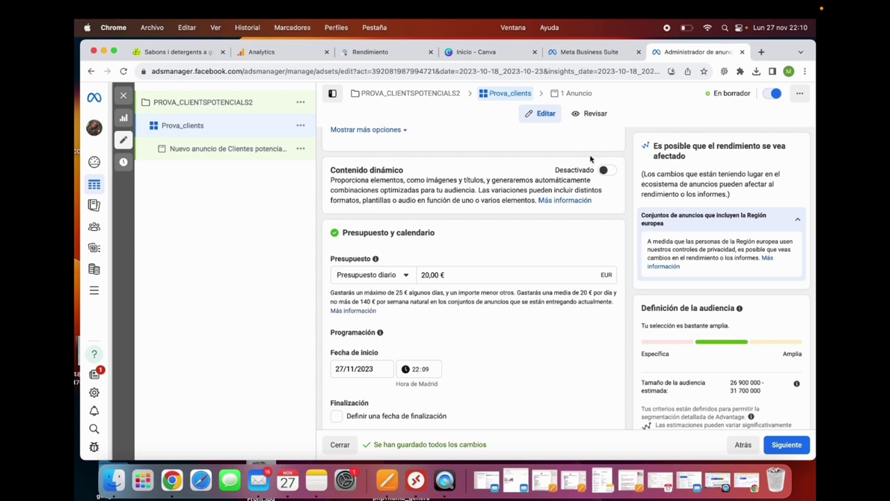
scroll(620, 220, "down", 1)
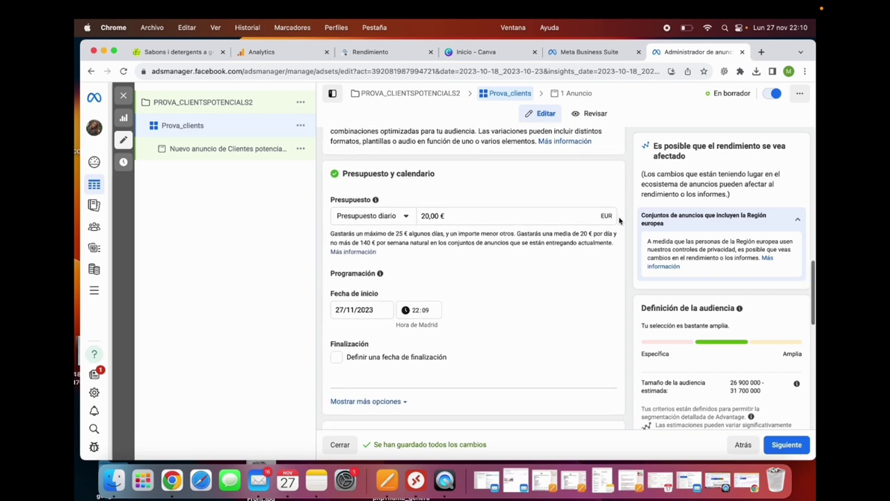
left_click(380, 216)
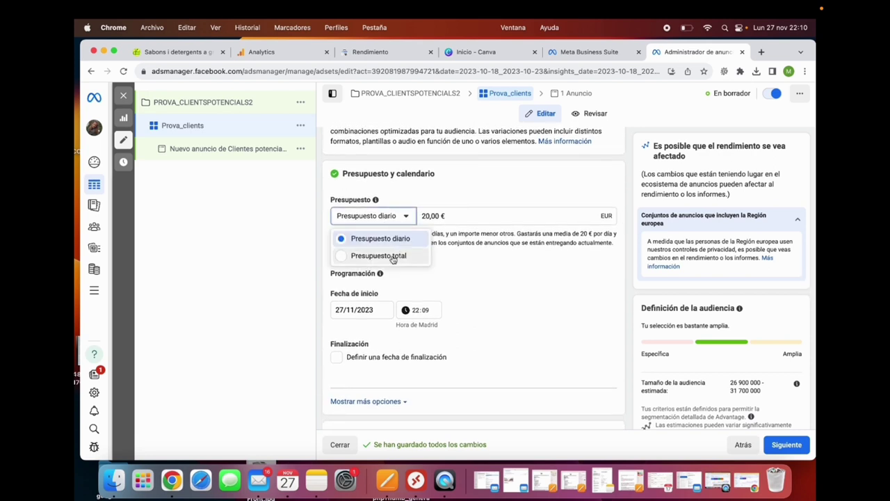
left_click(407, 256)
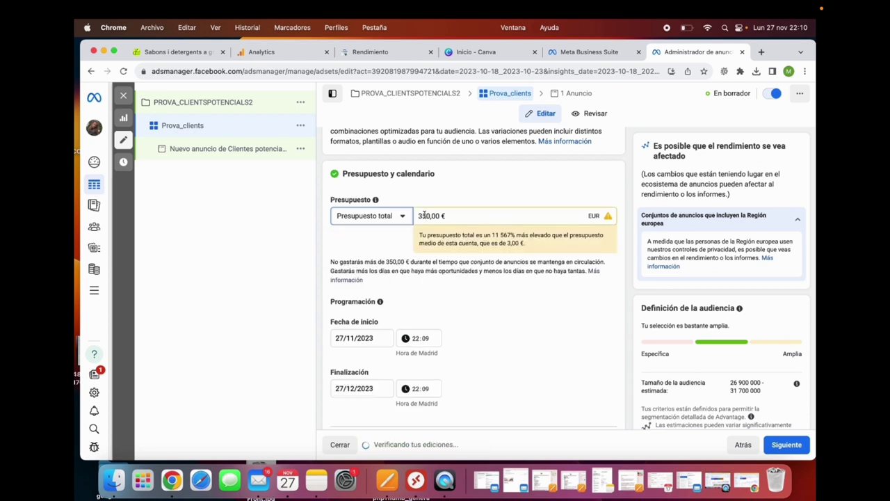
triple_click(423, 216)
type("100")
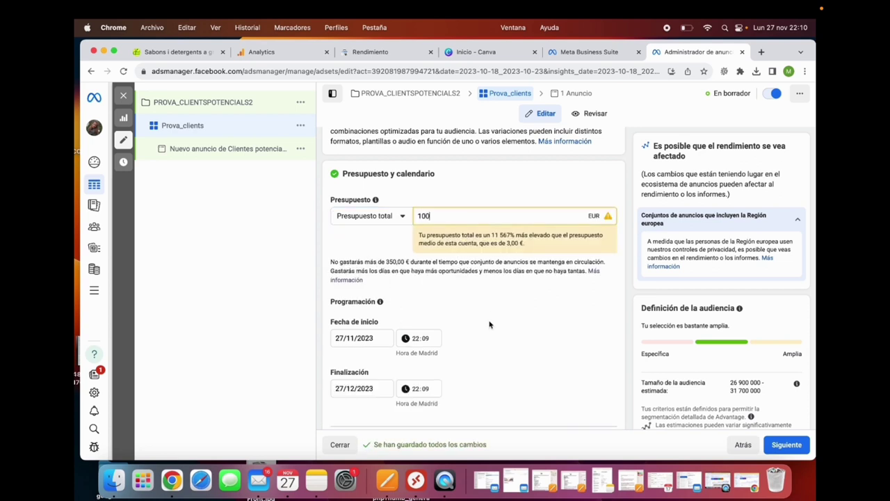
left_click(489, 324)
Set the ad set's end date to 13/12/2023
scroll(369, 348, "down", 2)
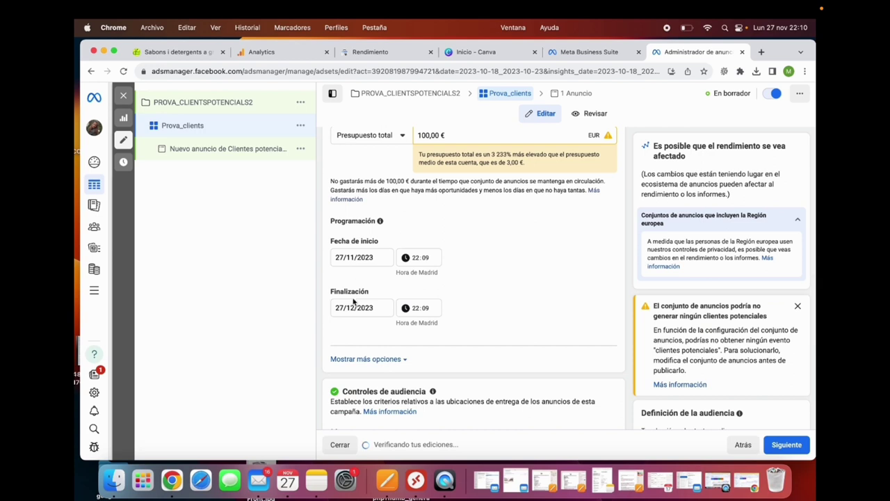
left_click(354, 307)
left_click(341, 330)
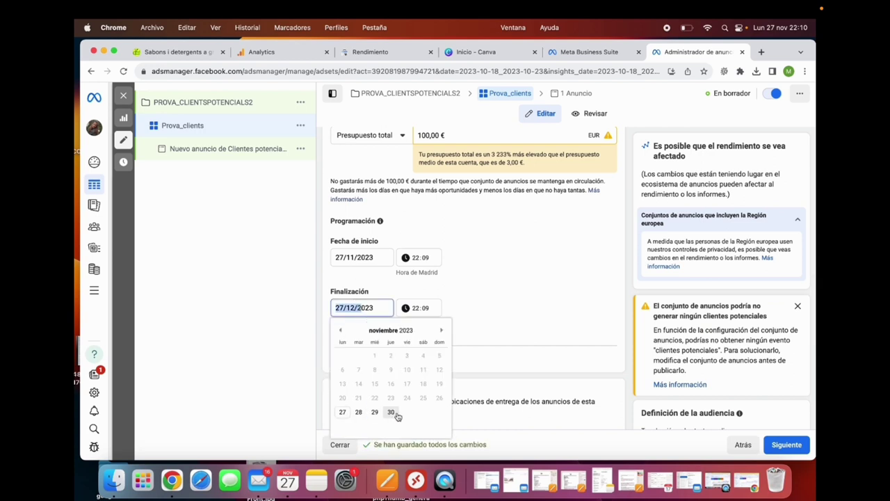
left_click(441, 330)
left_click(374, 383)
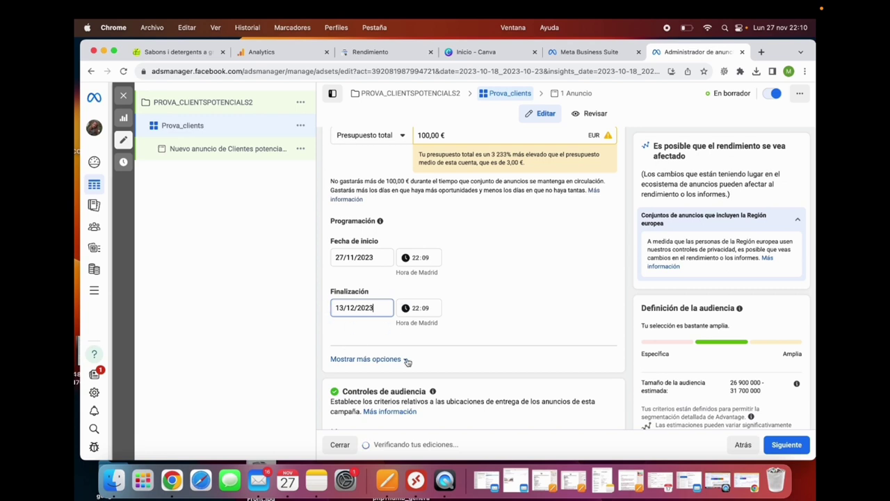
left_click(361, 308)
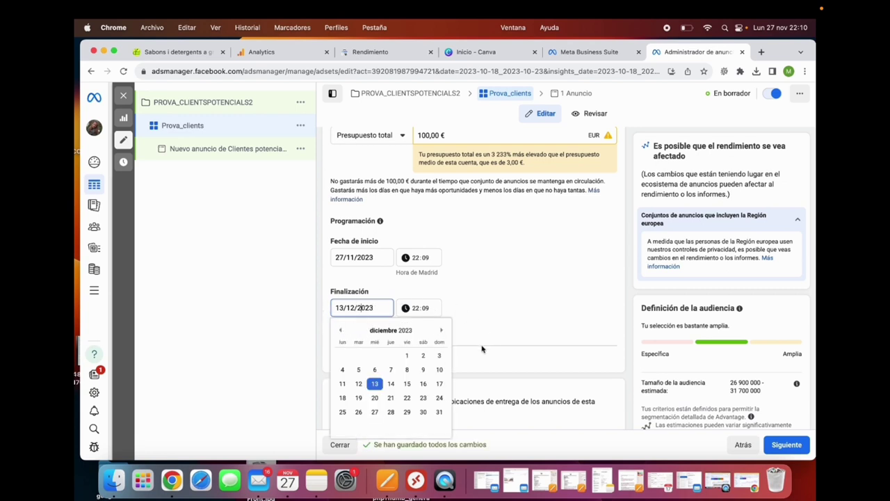
left_click(484, 301)
left_click(359, 307, "shift")
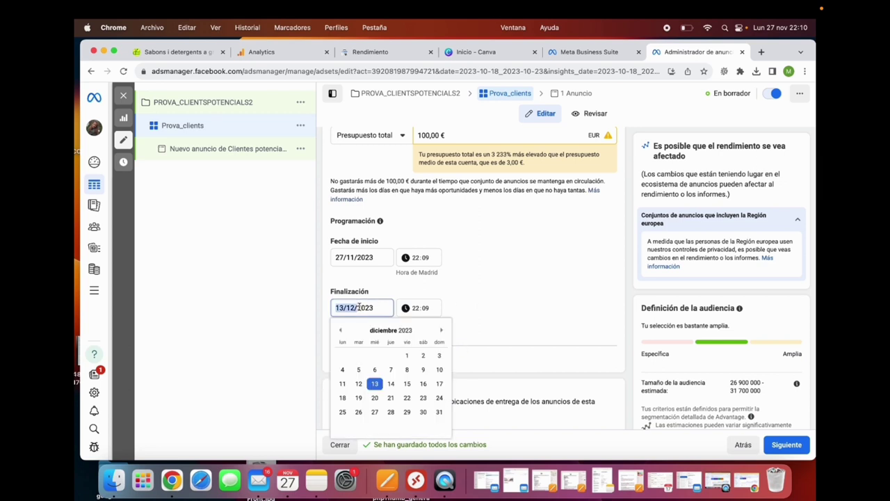
left_click(496, 306)
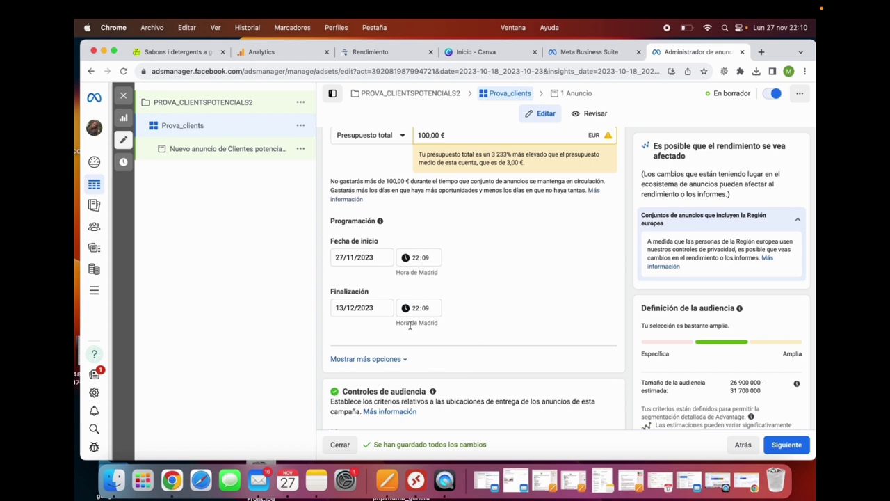
Switch the ad set's audience from Audiencia de Advantage+ to the original audience options
scroll(485, 261, "down", 5)
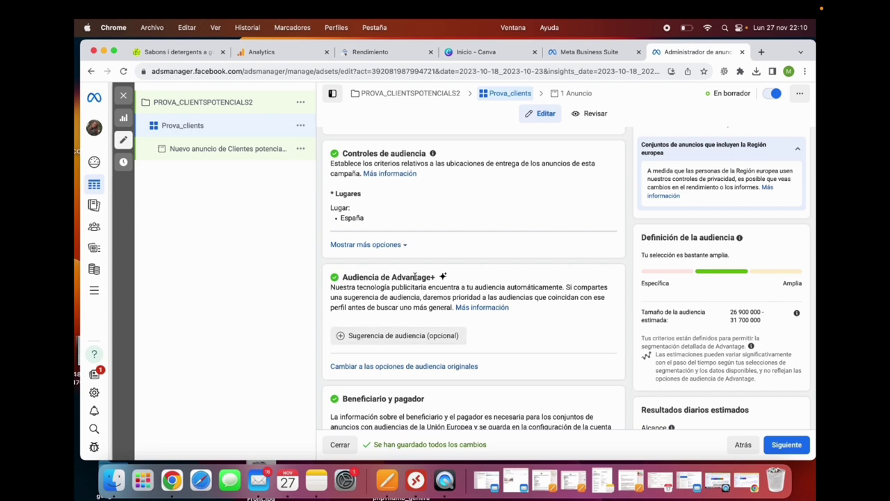
left_click(406, 367)
scroll(471, 320, "down", 3)
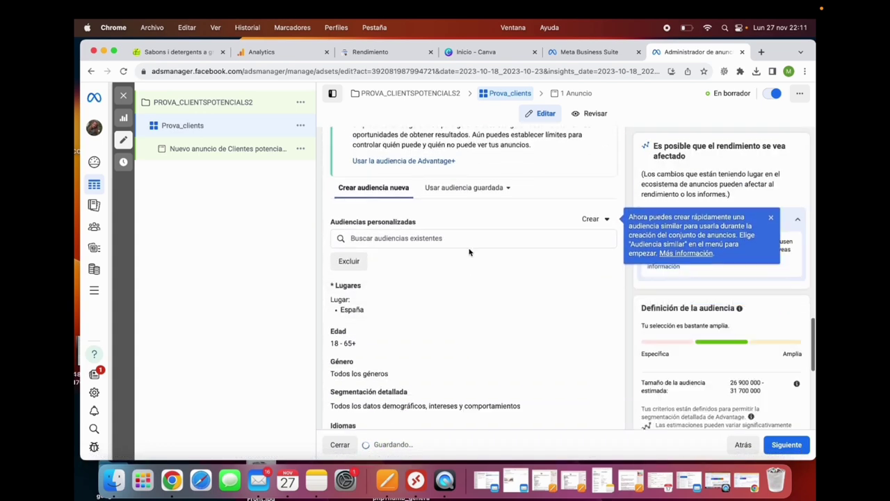
Examine the saved audiences list and the existing custom audiences under Todas, Audiencia similar and Audiencia personalizada
left_click(482, 218)
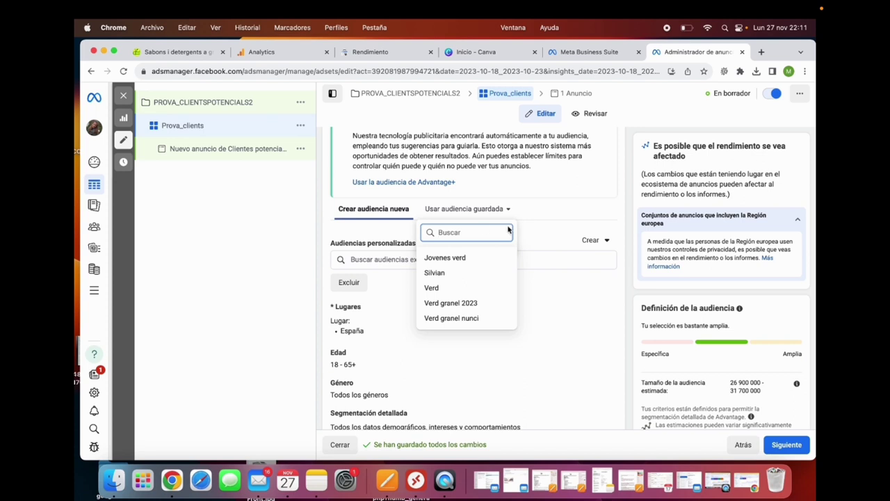
left_click(288, 283)
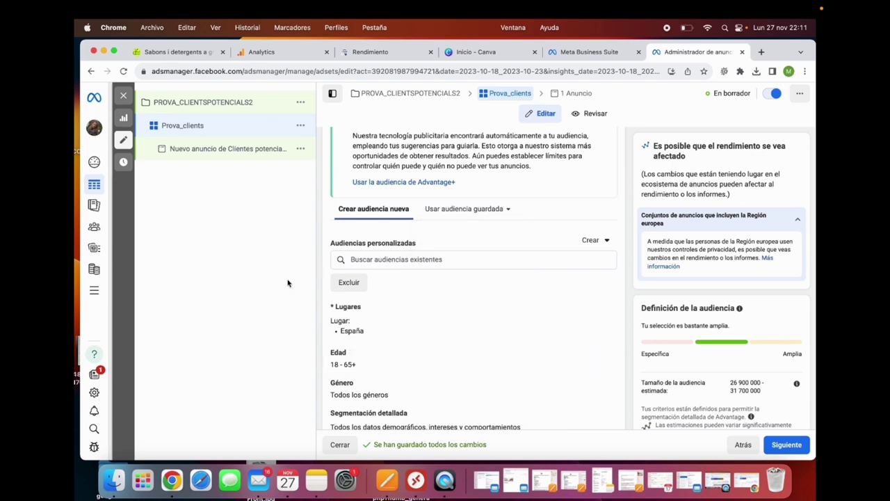
scroll(432, 277, "down", 1)
left_click(439, 234)
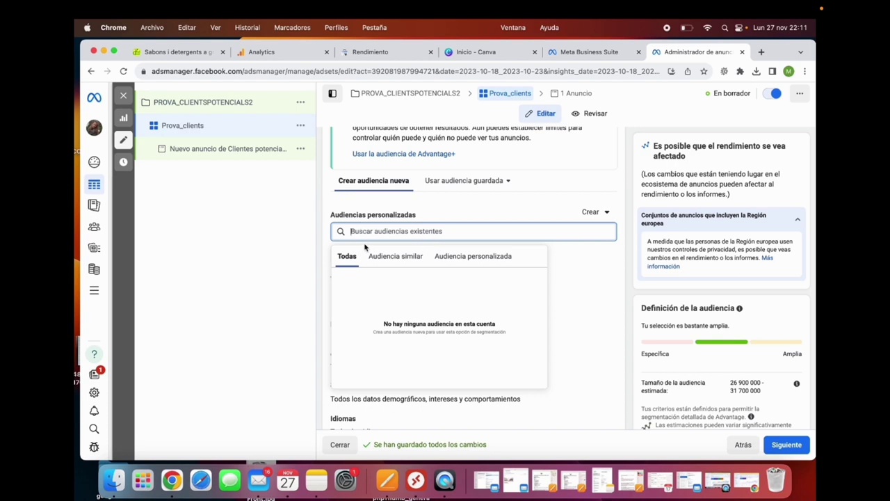
left_click(385, 259)
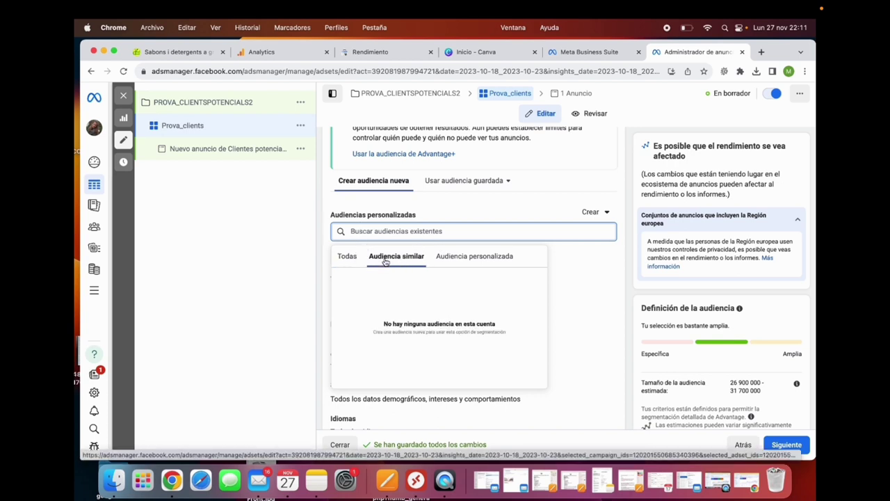
left_click(451, 258)
left_click(392, 257)
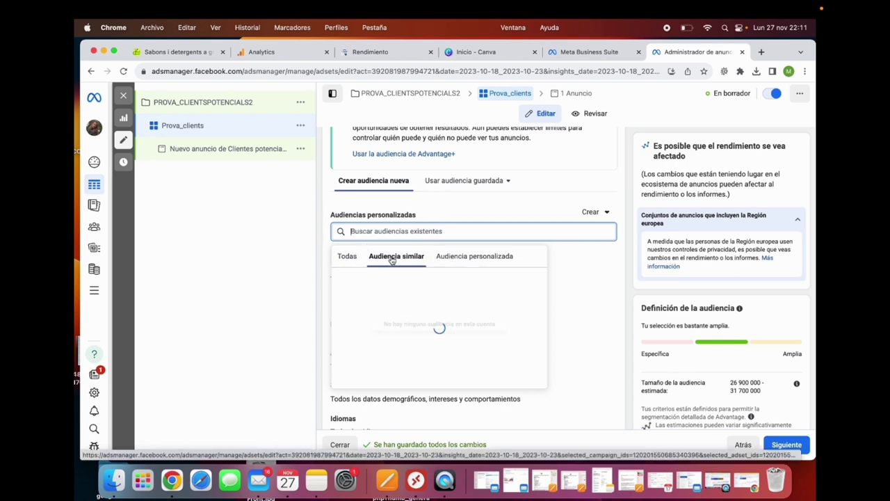
left_click(346, 259)
Open Audiencias in a new browser tab and start a custom audience with Cuenta de Instagram as its origin
mouse_move(95, 227)
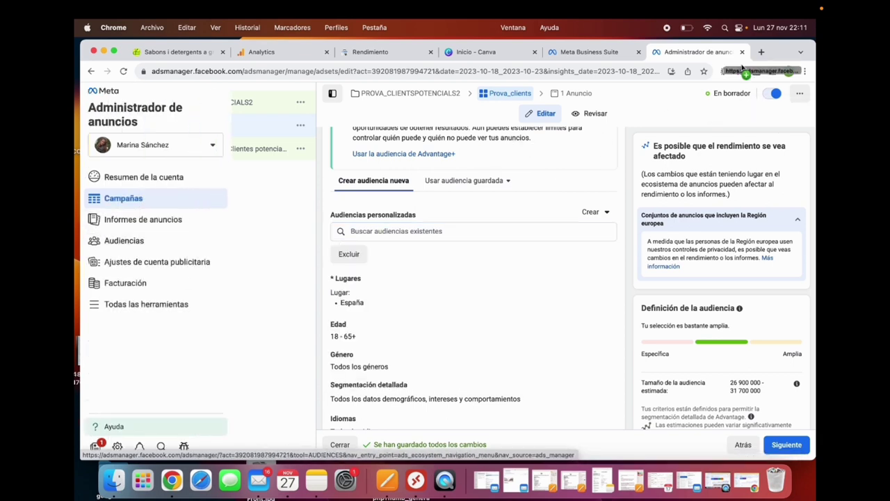
left_click_drag(747, 57, 745, 55)
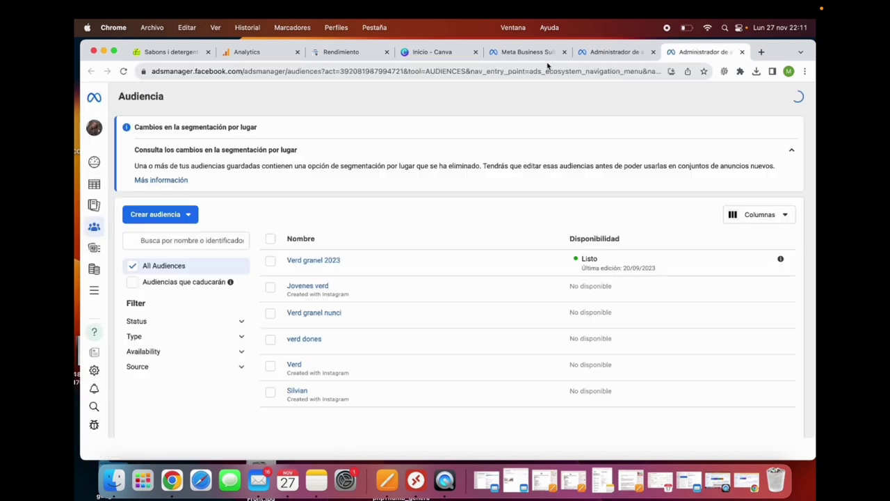
left_click(174, 214)
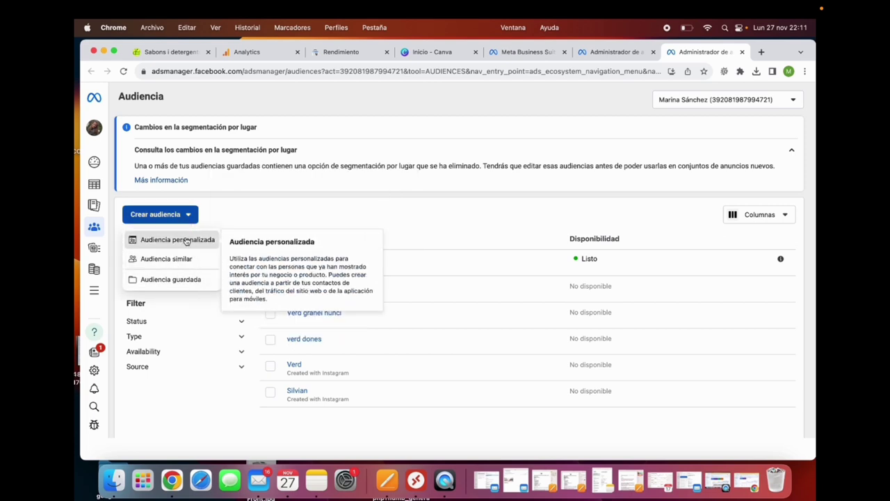
left_click(182, 240)
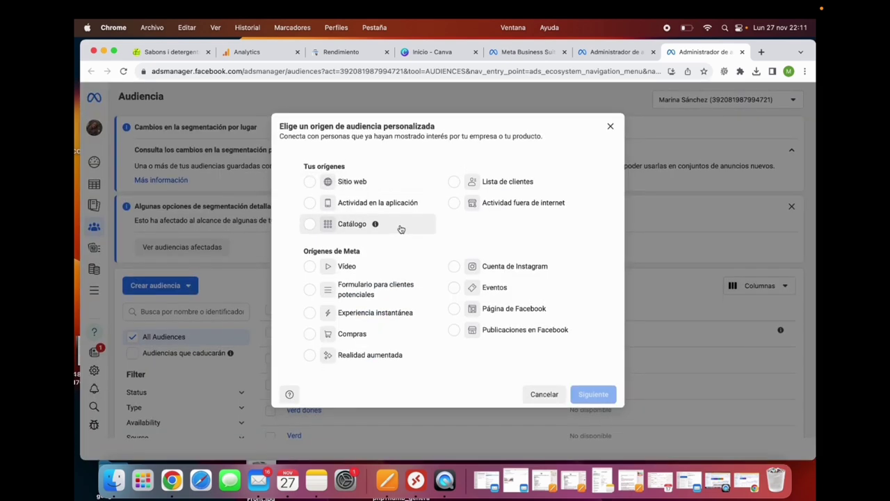
left_click(455, 265)
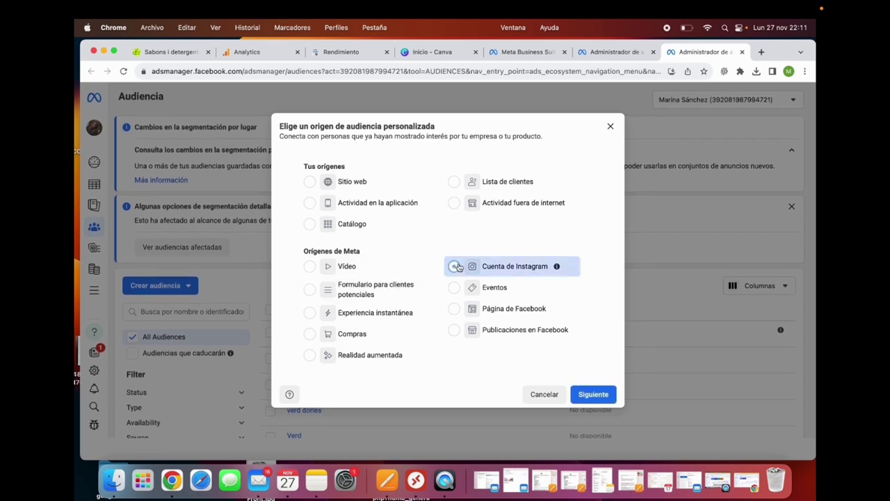
left_click(593, 395)
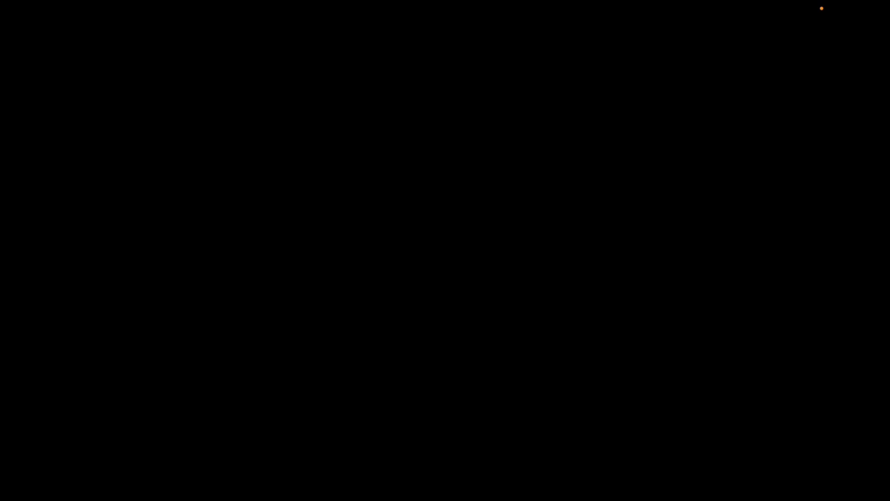
mouse_move(774, 369)
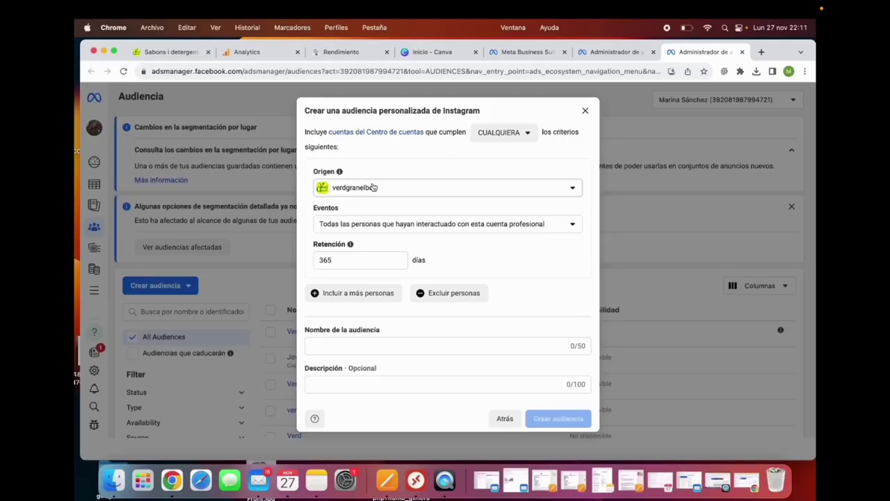
Create the Instagram custom audience "SEGUIDORS VERD GRANEL" from accounts that have started following the professional account
left_click(398, 230)
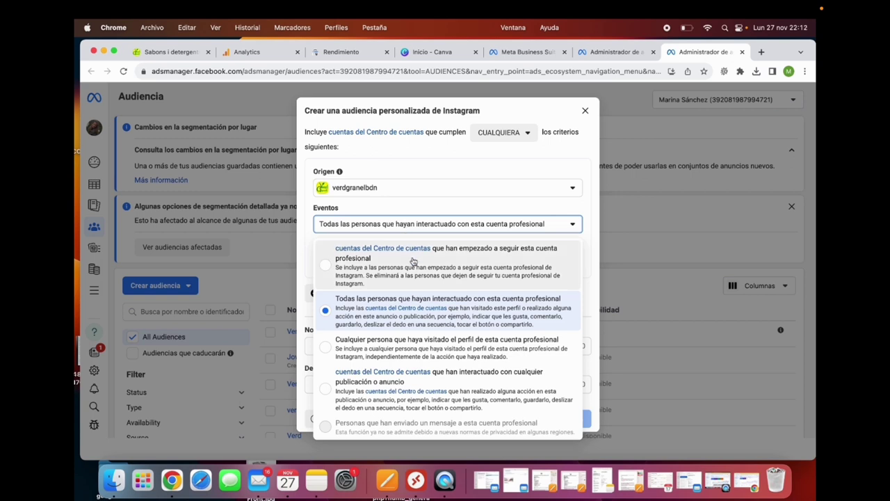
left_click(473, 267)
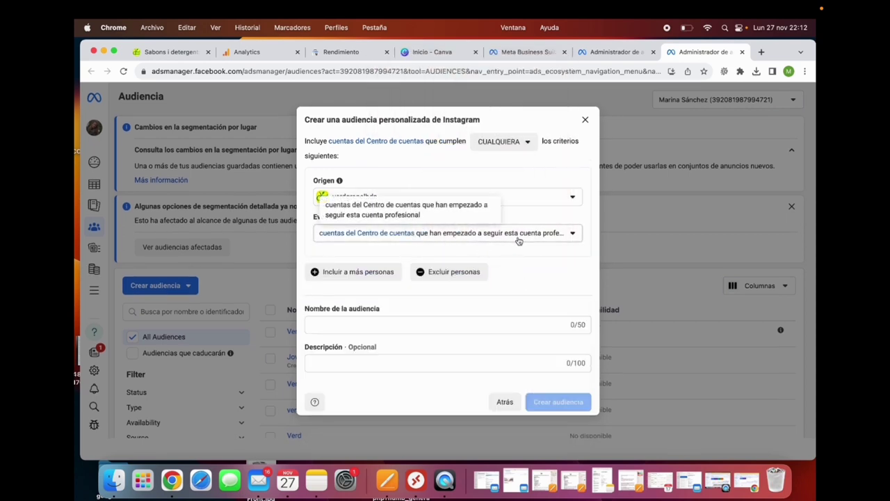
left_click(412, 326)
type("SEG")
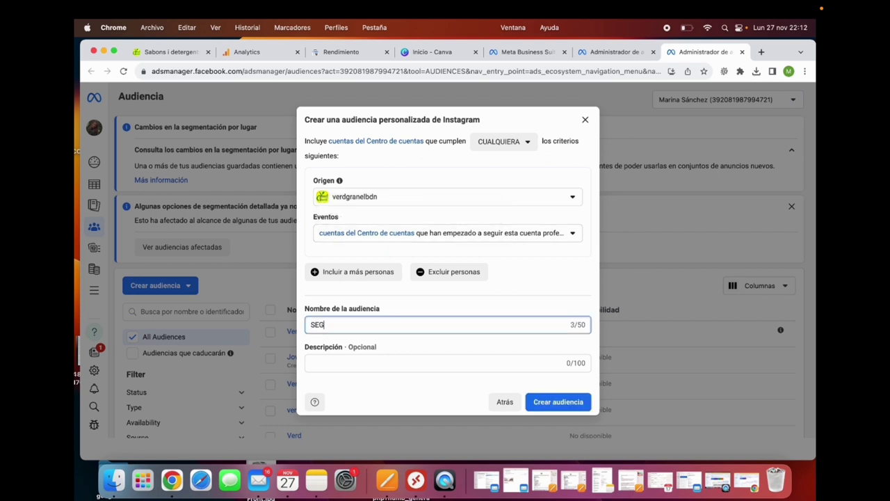
type("UIDORS VERD GRANEL")
left_click(574, 406)
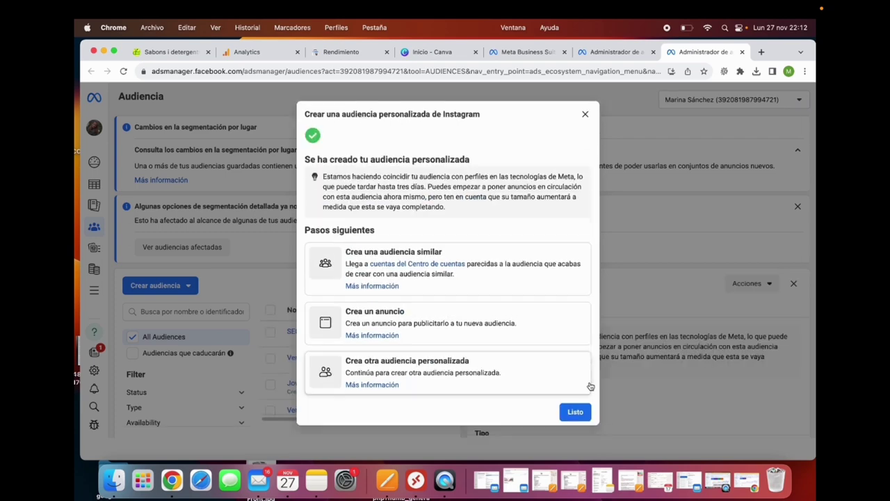
left_click(577, 411)
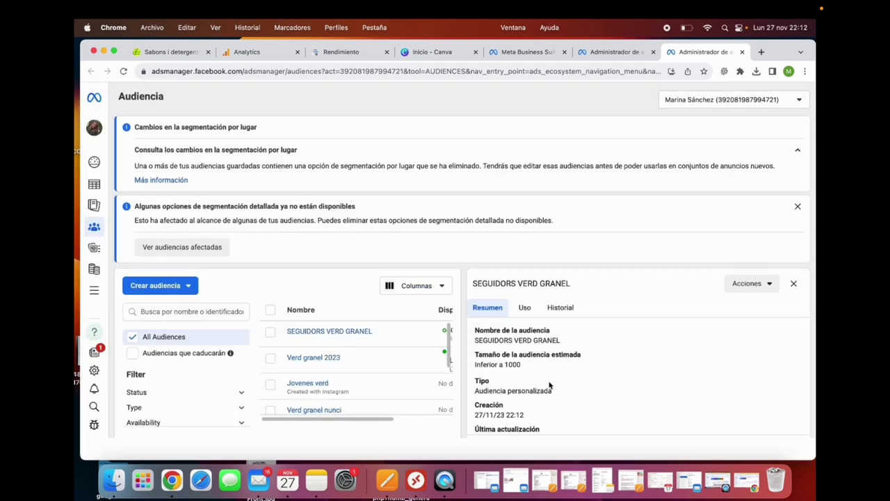
Return to the browser tab with the Prova_clients ad set and reload the page
scroll(550, 384, "down", 1)
left_click(617, 53)
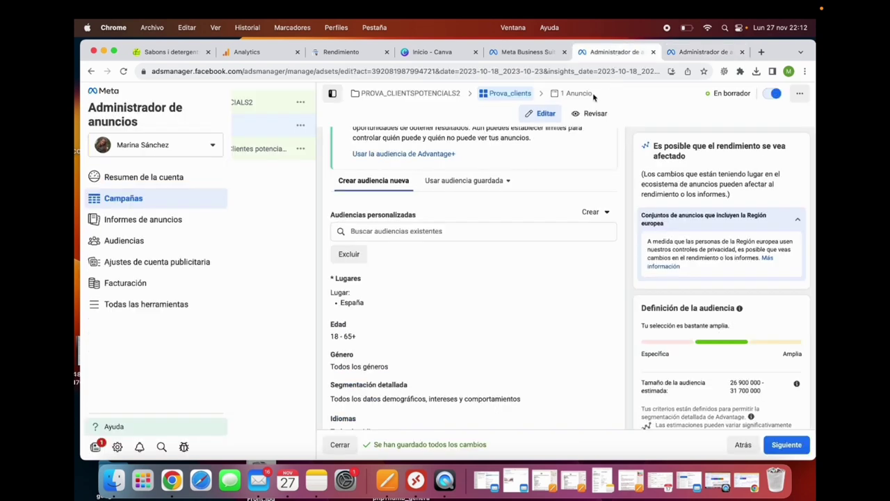
left_click(123, 71)
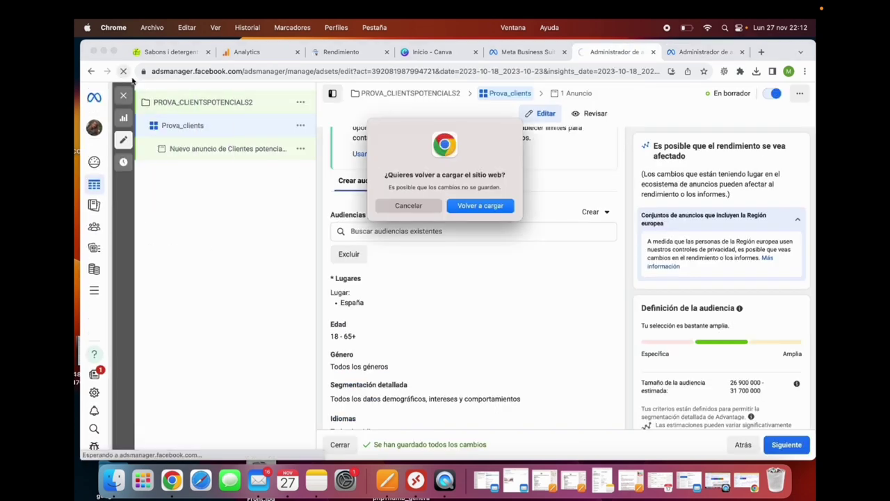
left_click(494, 206)
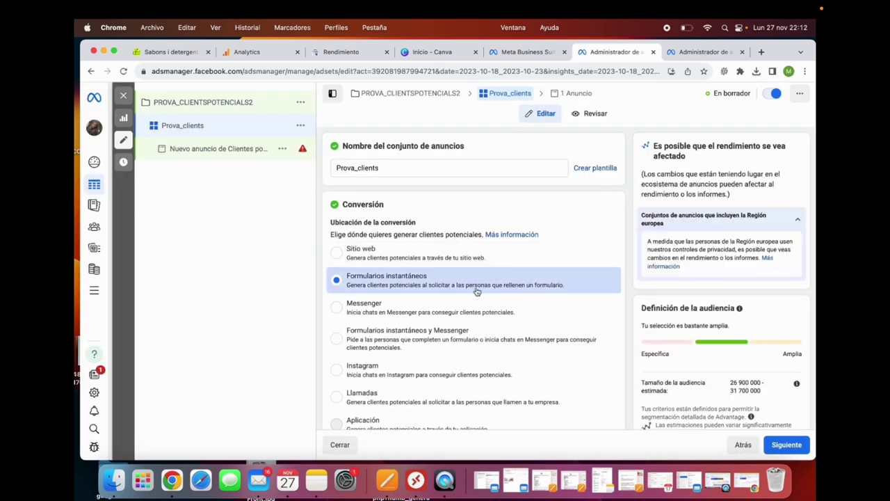
Exclude the SEGUIDORS VERD GRANEL custom audience from the ad set's targeting and dismiss the recommendation pop-up
scroll(476, 287, "down", 15)
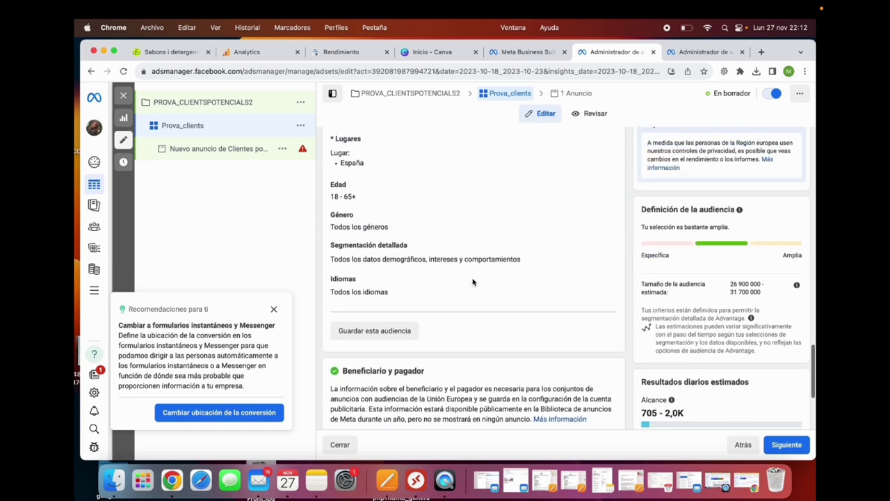
scroll(473, 282, "down", 3)
scroll(472, 282, "up", 4)
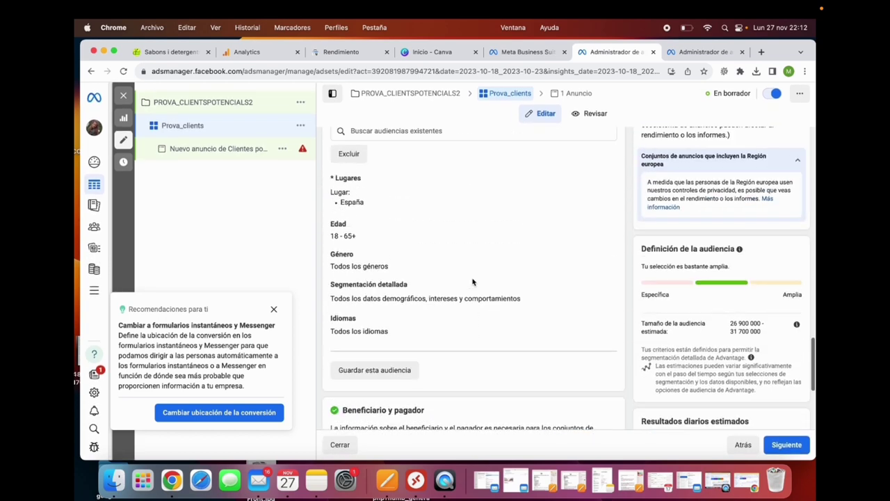
scroll(473, 281, "up", 3)
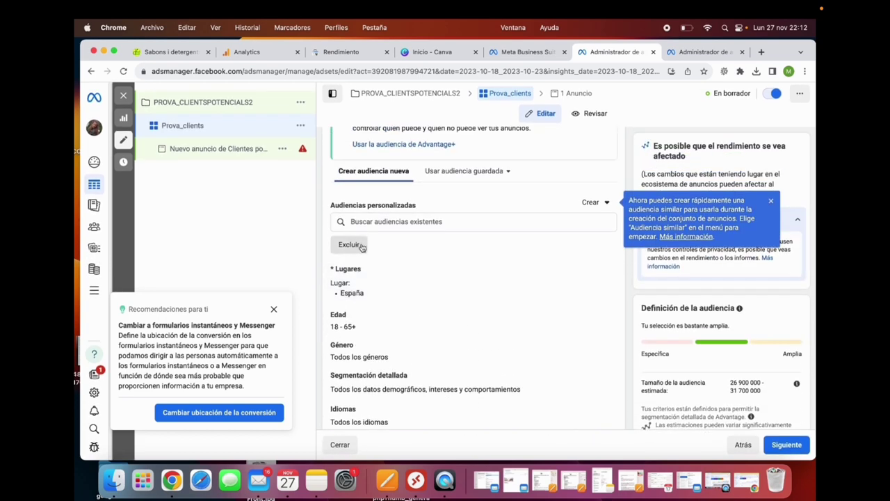
left_click(350, 245)
left_click(398, 273)
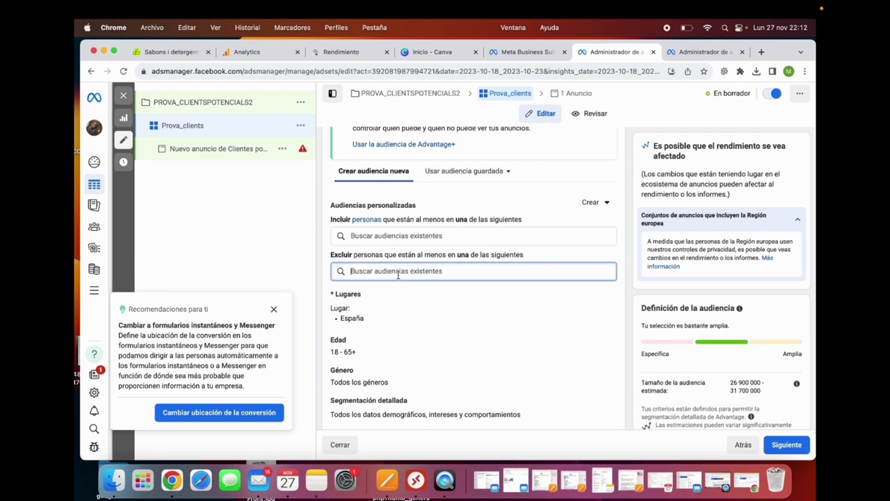
left_click(384, 314)
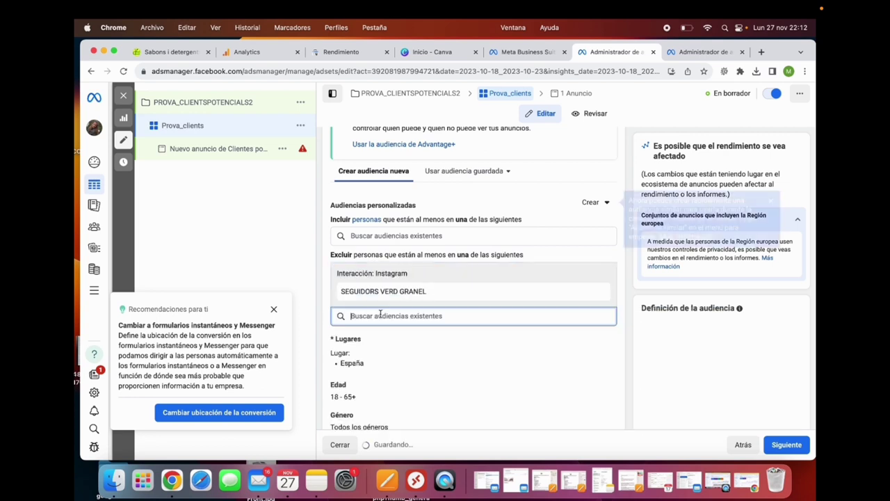
left_click(329, 281)
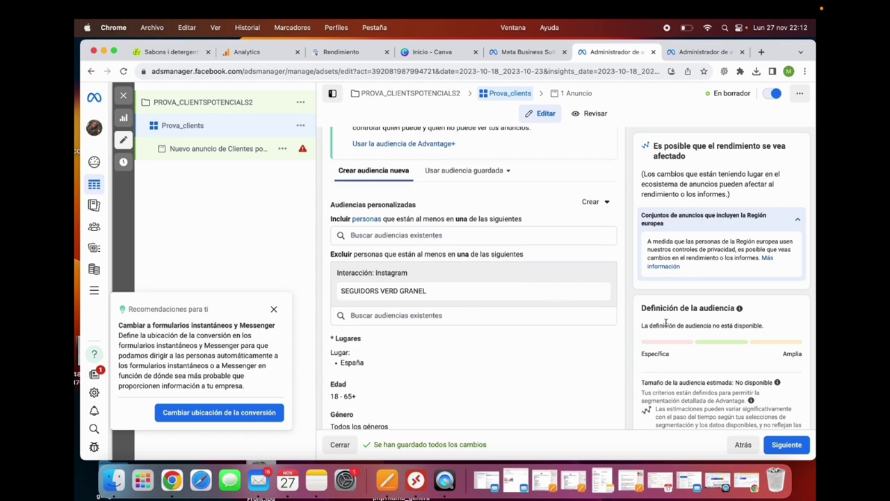
left_click(770, 185)
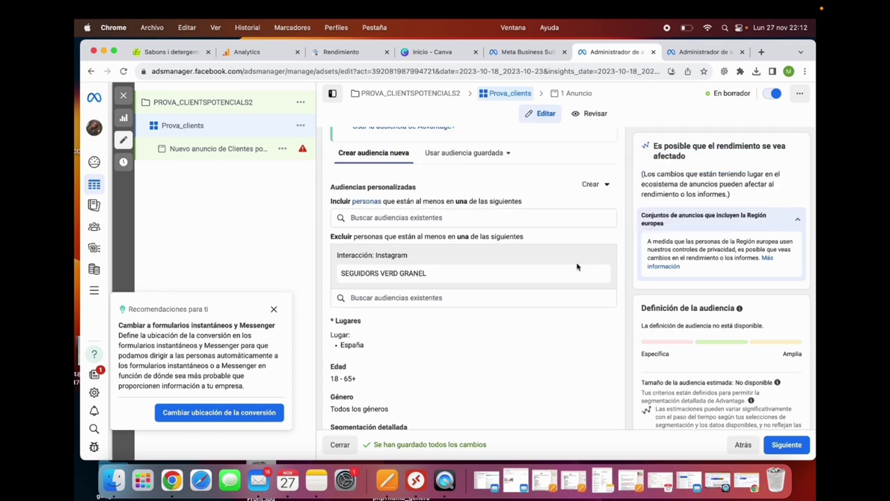
left_click(273, 309)
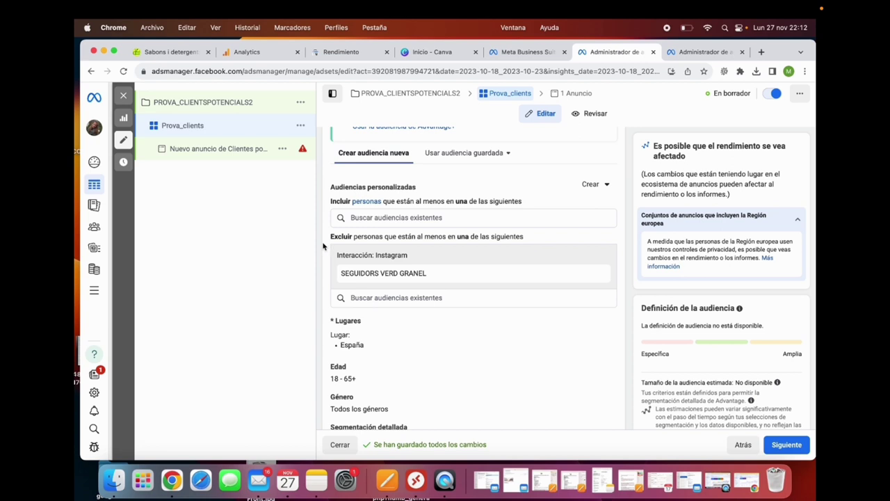
Search the detailed targeting for "jabones naturales" and "zero waste", clearing each search term
scroll(368, 285, "down", 2)
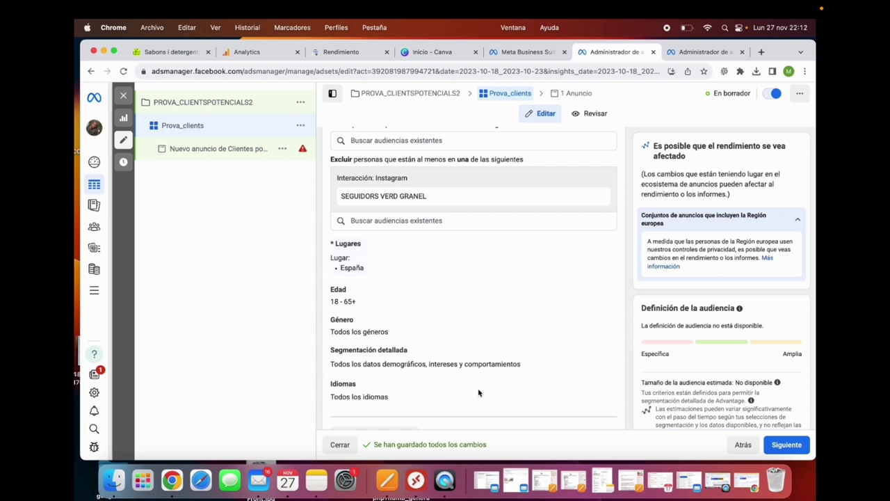
scroll(459, 406, "down", 1)
left_click(599, 334)
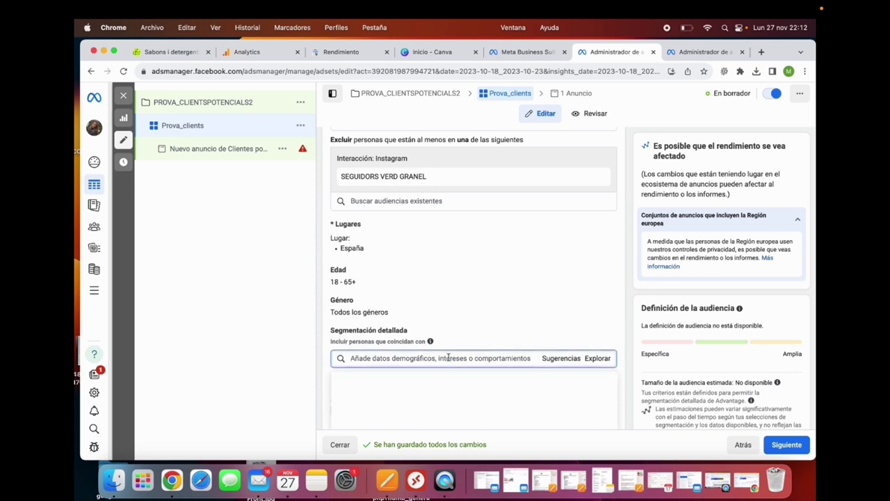
type("jabones naturales")
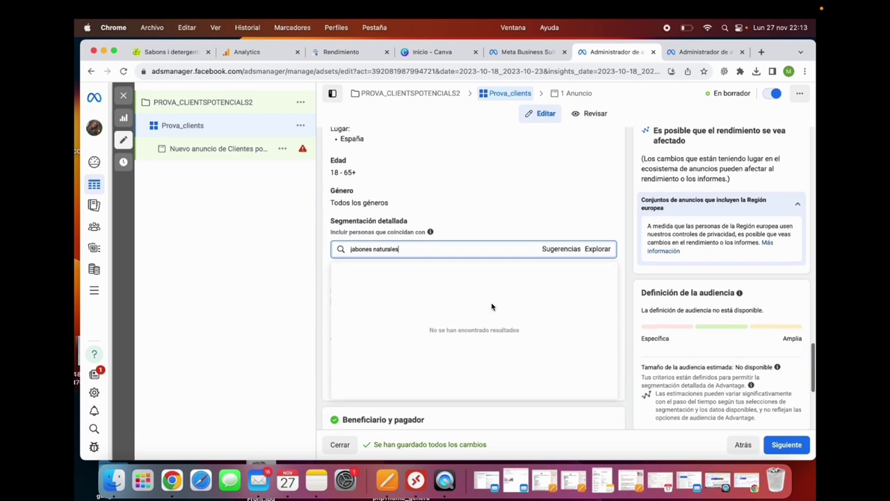
triple_click(407, 251)
type("zero waste")
triple_click(409, 252)
key("BackSpace")
Search the detailed targeting for "natural" and add the interest Producto natural (ciencia)
scroll(422, 252, "up", 1)
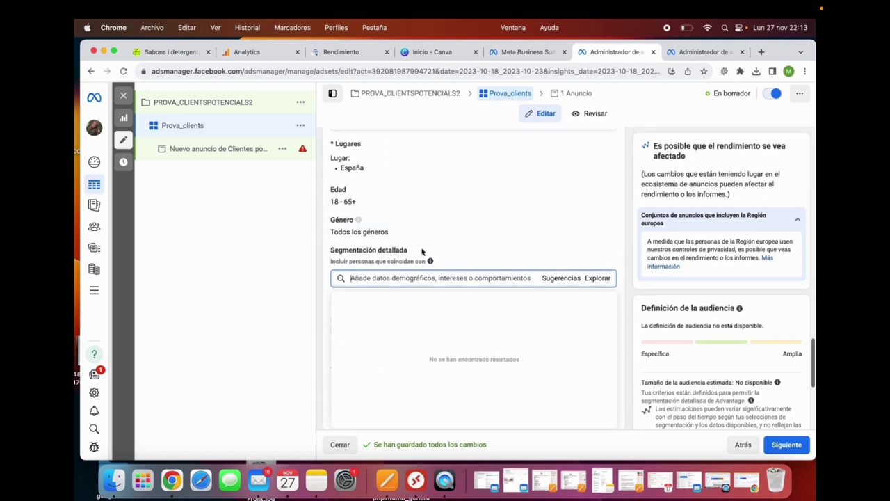
type("natural")
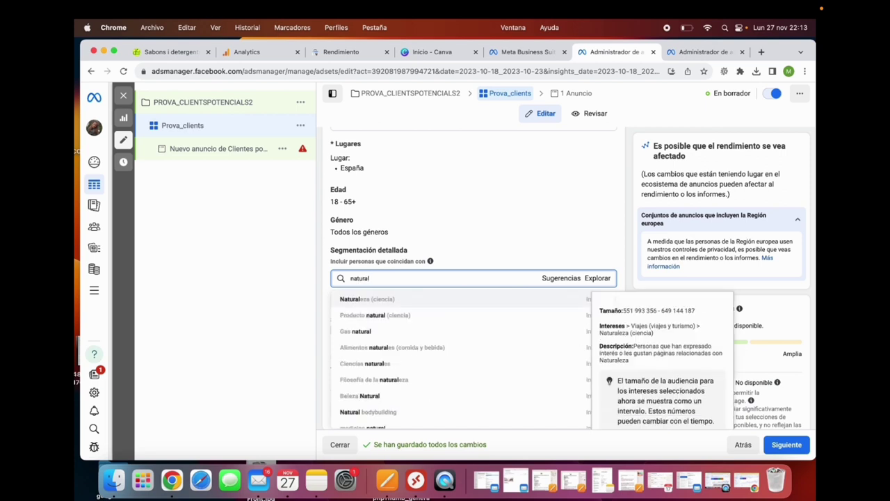
left_click(381, 320)
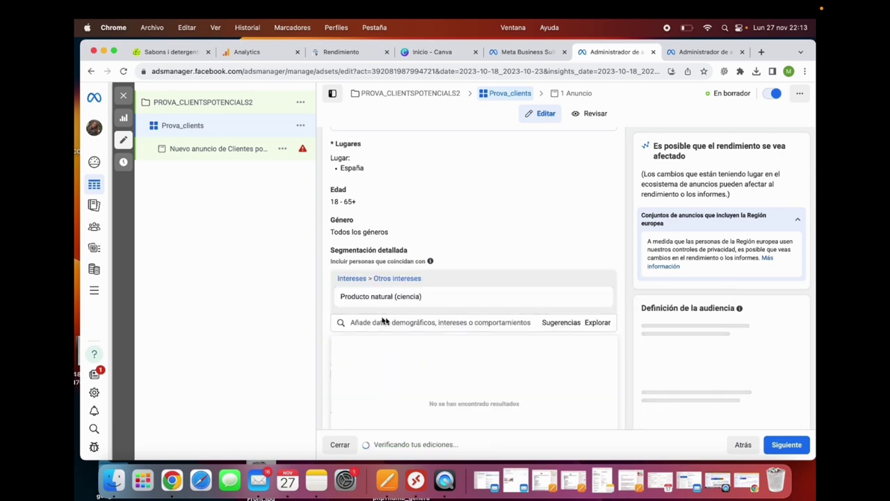
Switch the ad set's placements from Advantage placements to manual placements
scroll(493, 243, "down", 5)
scroll(491, 281, "down", 2)
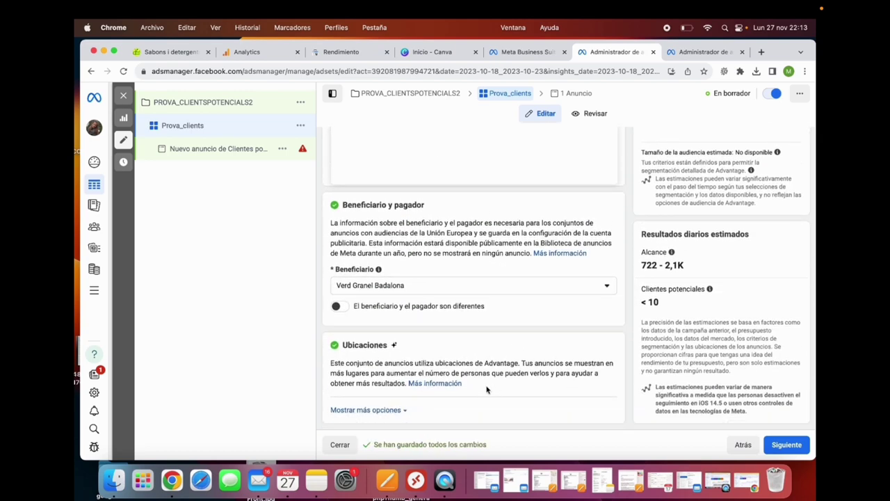
left_click(366, 410)
scroll(487, 390, "down", 2)
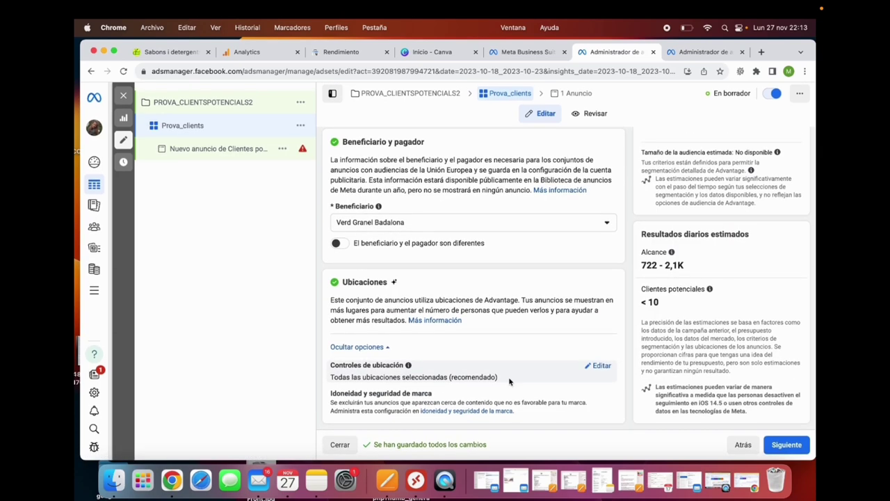
left_click(602, 366)
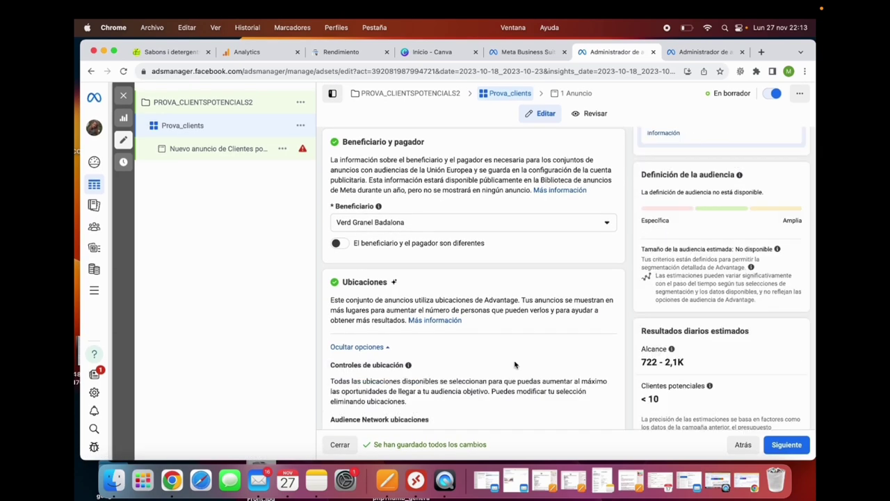
scroll(515, 364, "down", 3)
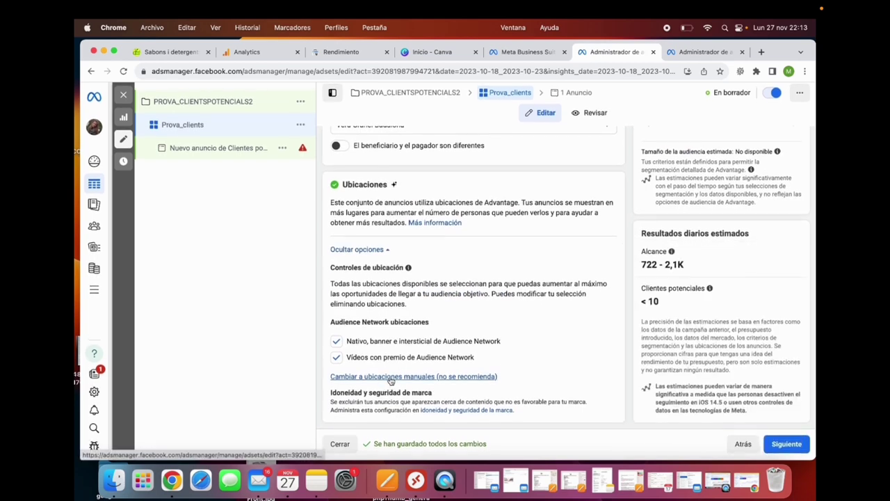
left_click(410, 377)
Deselect Facebook among the placement platforms and continue to the ad level, confirming the ad set's budget
scroll(447, 373, "down", 5)
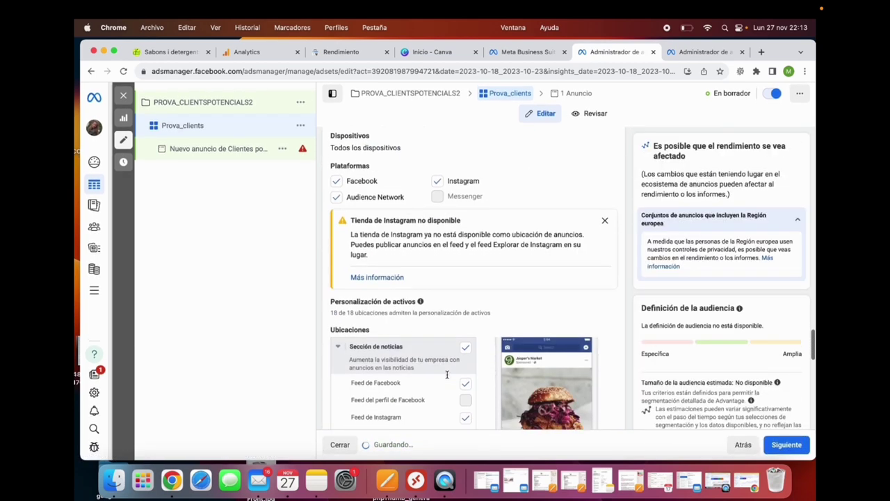
scroll(390, 313, "up", 2)
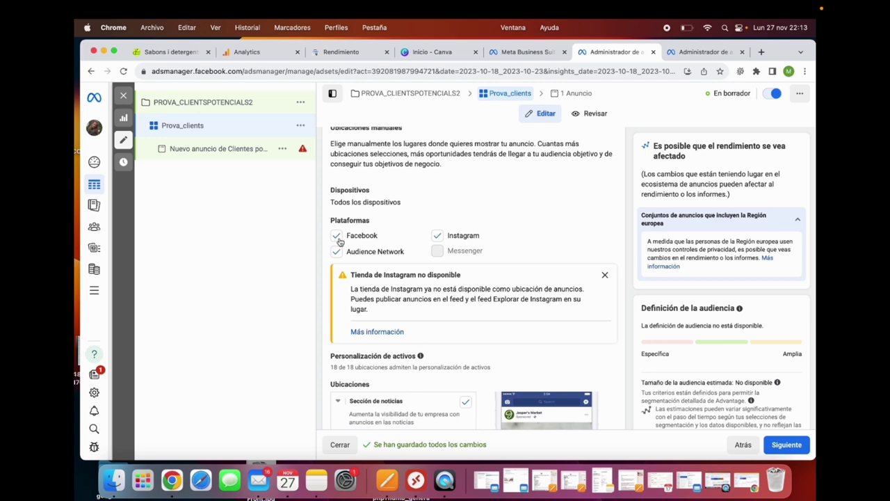
left_click(337, 238)
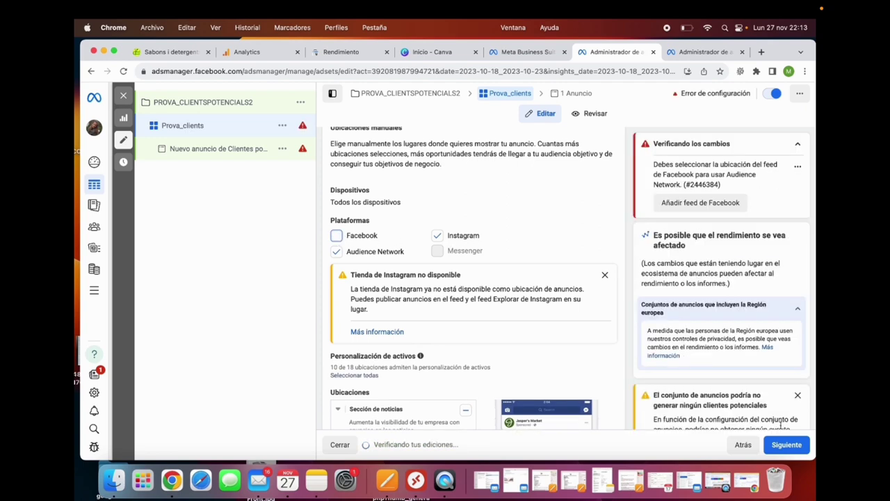
left_click(788, 446)
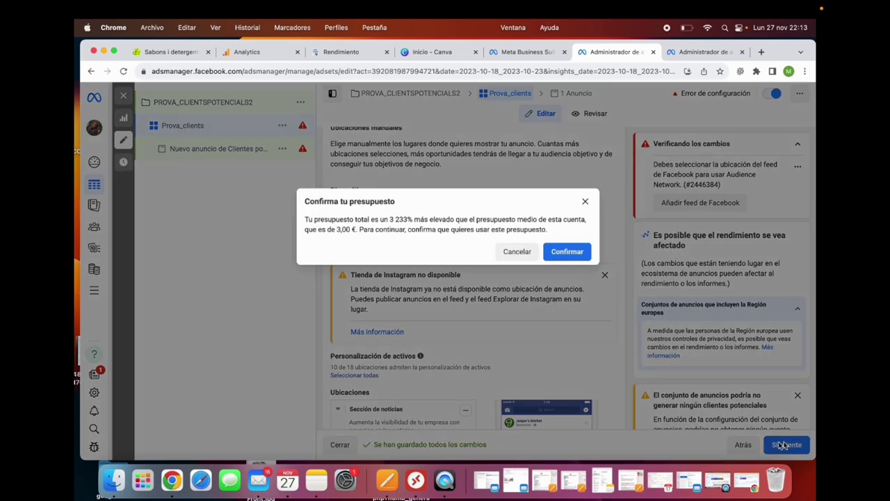
left_click(578, 253)
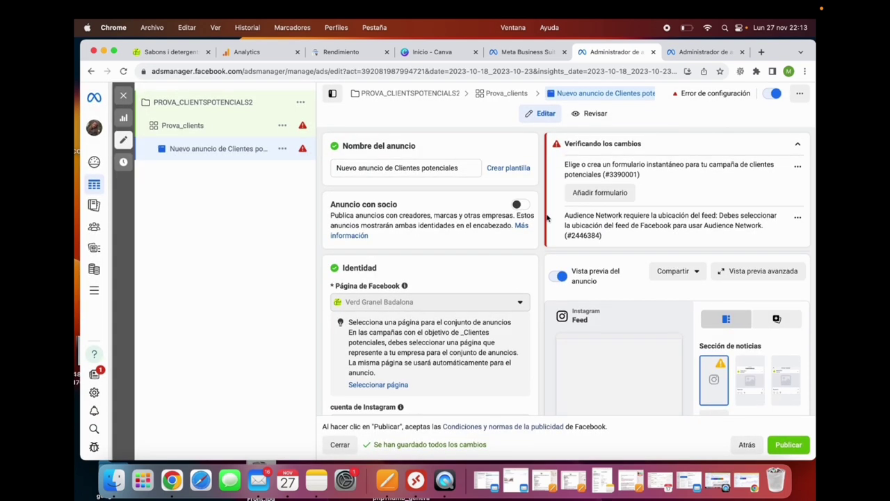
Examine the ad's identity settings, the ad setup choices under Crear anuncio, and the format options
scroll(501, 284, "down", 5)
scroll(390, 219, "down", 3)
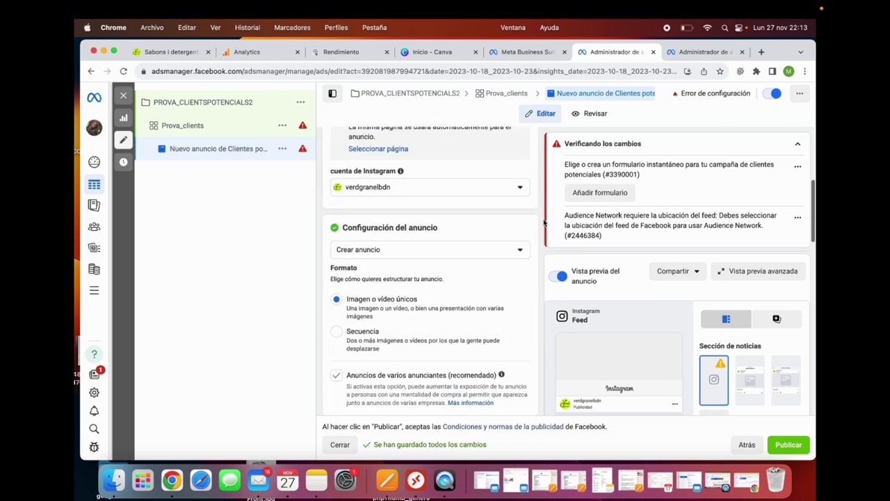
scroll(379, 217, "up", 1)
left_click(379, 216)
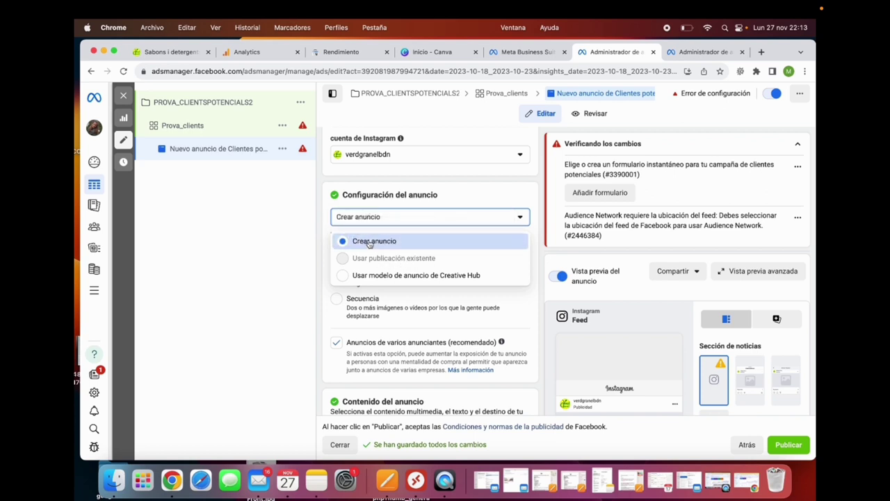
left_click(322, 224)
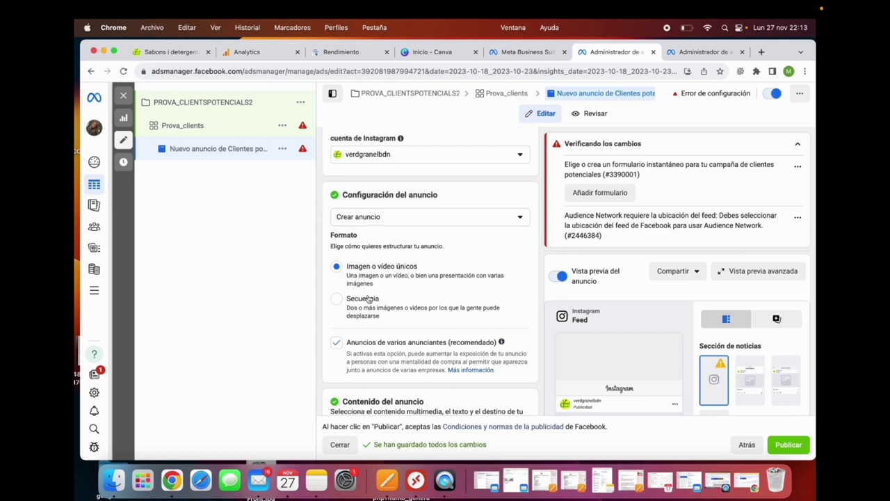
Review the ad content's media and primary text options, and set the call to action to Obtener oferta
scroll(379, 299, "down", 5)
left_click(387, 308)
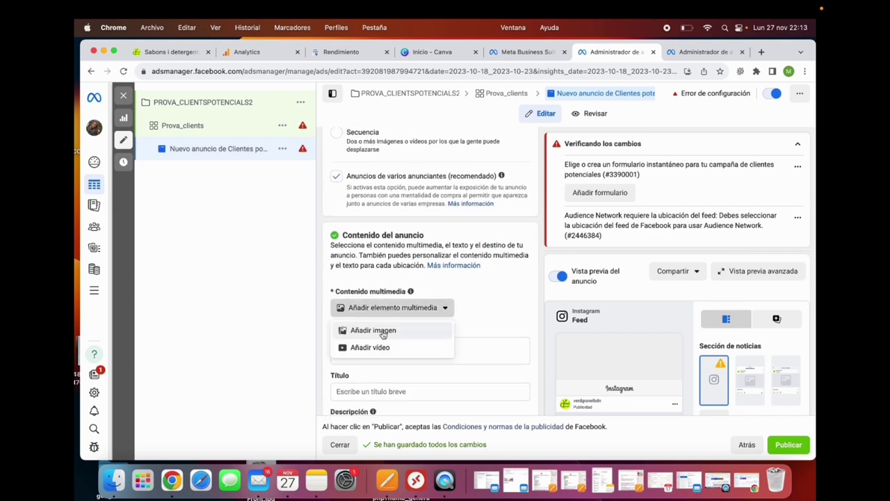
left_click(276, 320)
left_click(371, 352)
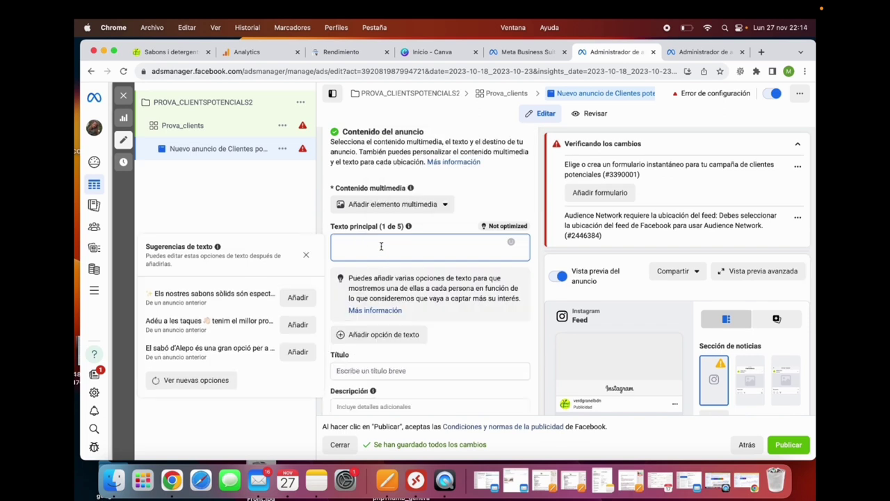
scroll(386, 334, "down", 5)
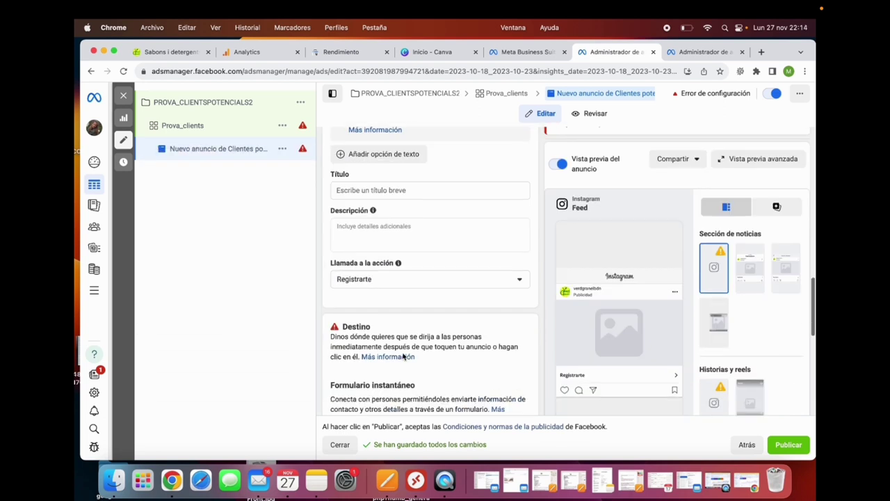
left_click(401, 270)
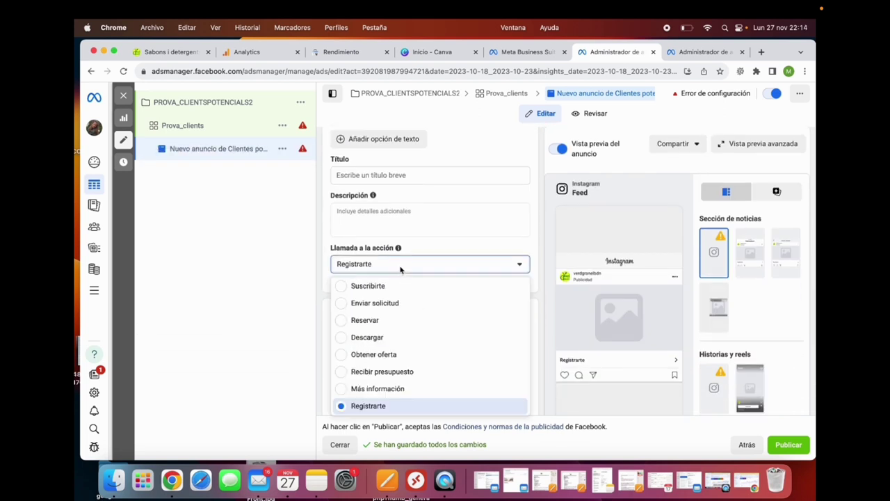
left_click(371, 355)
scroll(375, 279, "down", 3)
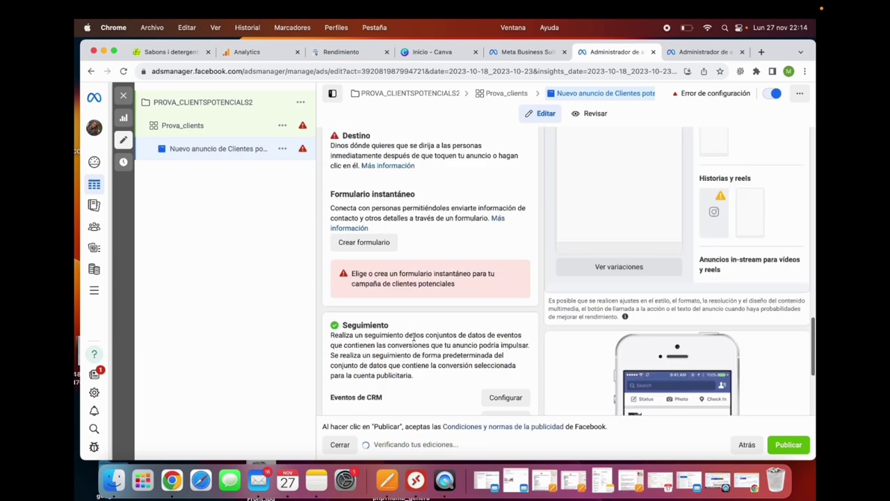
Start a new instant form for the ad's destination and name it PROVA
left_click(374, 258)
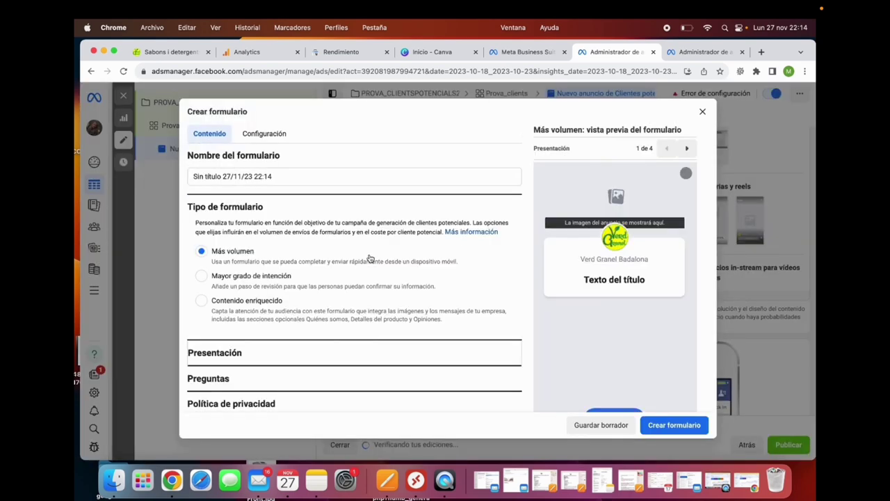
triple_click(283, 179)
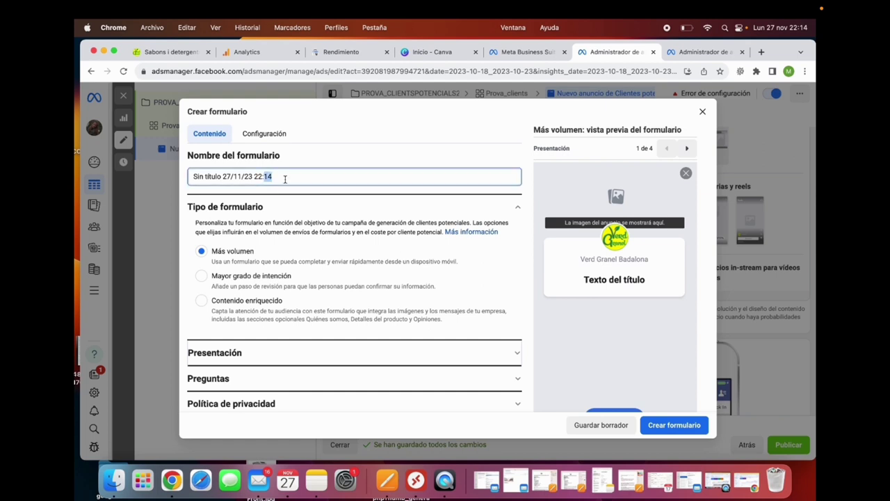
type("PROVA")
Set the greeting title in the form's presentation section to "Hola! Contacta'ns"
left_click(311, 359)
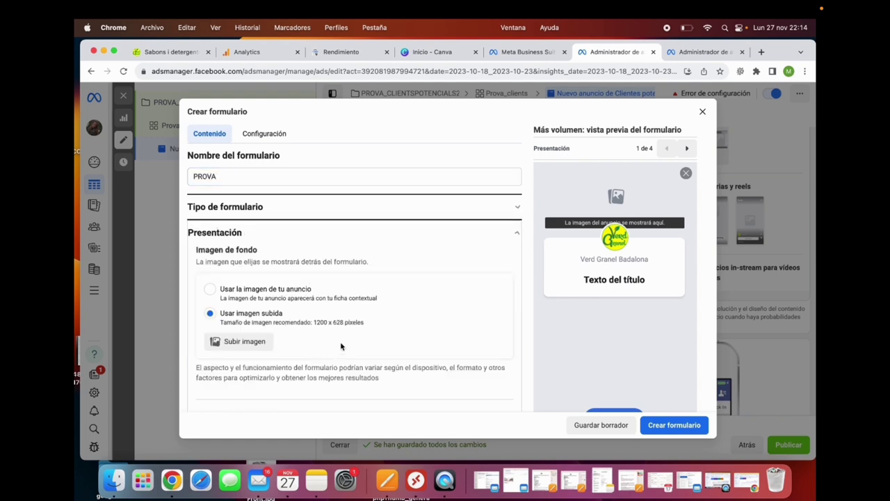
scroll(333, 348, "down", 5)
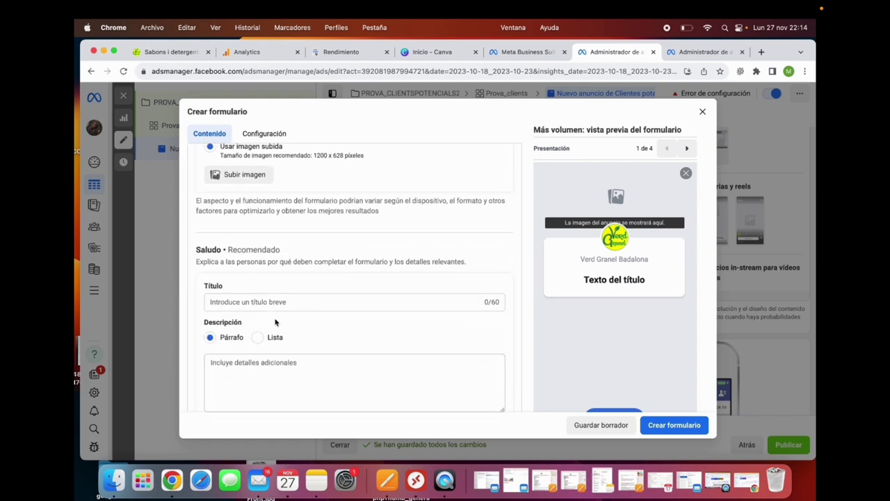
left_click(274, 302)
type("Hola!")
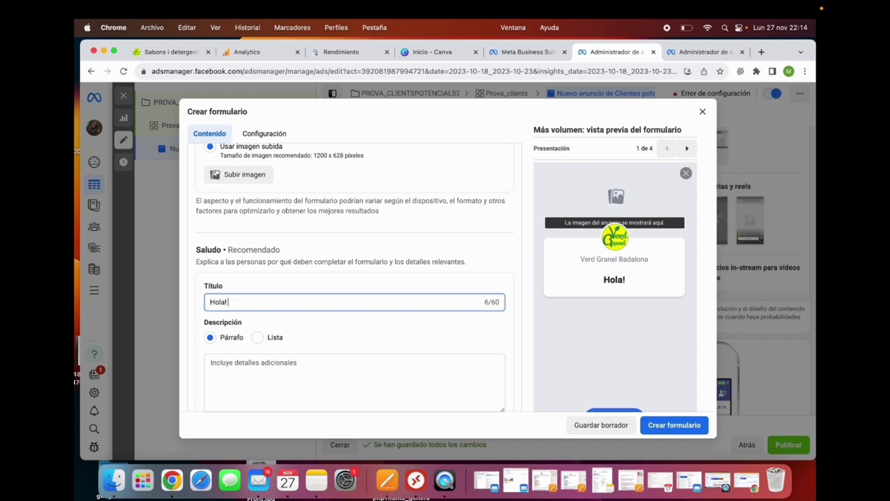
type(" Cont")
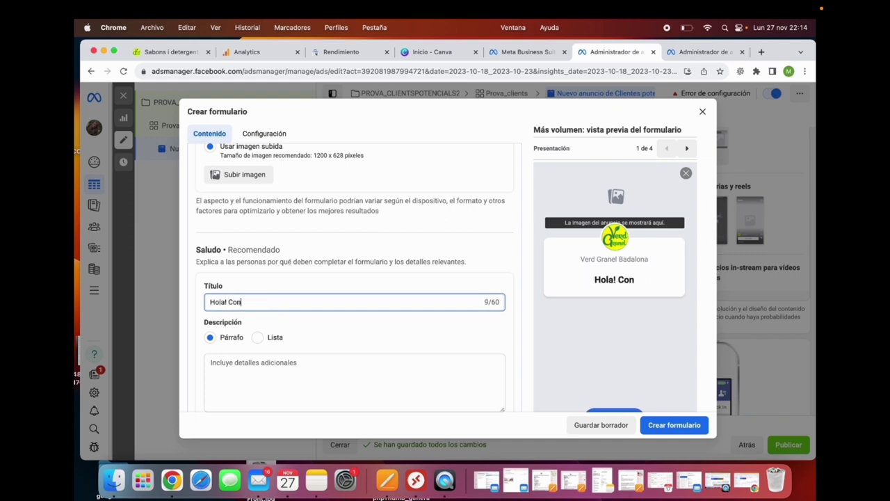
key("BackSpace")
key("BackSpace")
type("ntac'ns")
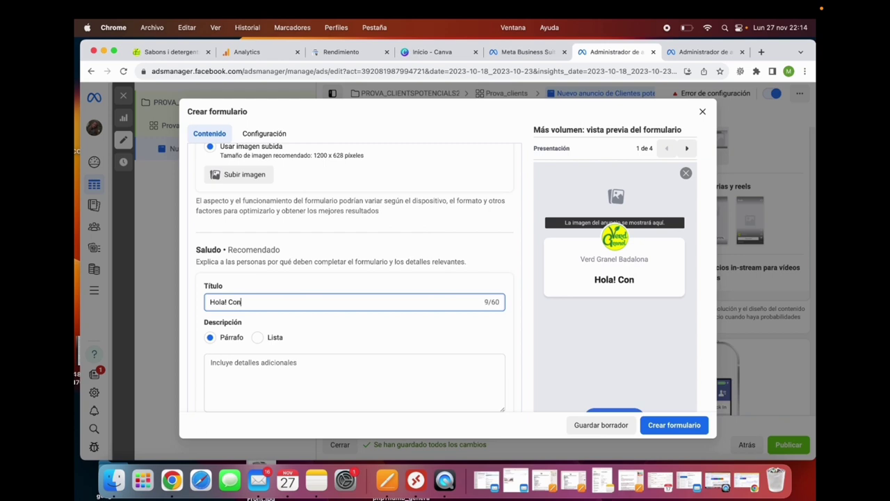
key("BackSpace")
key("BackSpace")
key("BackSpace")
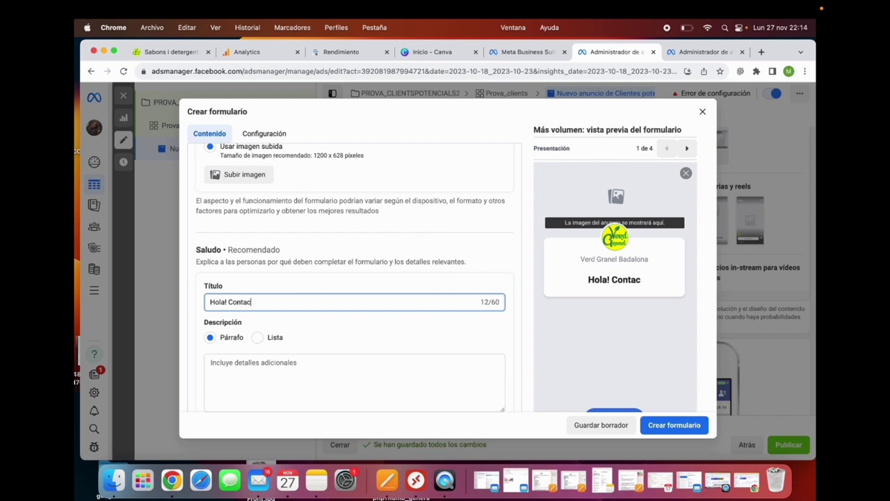
type("ta'ns")
Look at the form's questions section and set the form language to Español (España)
scroll(352, 340, "down", 2)
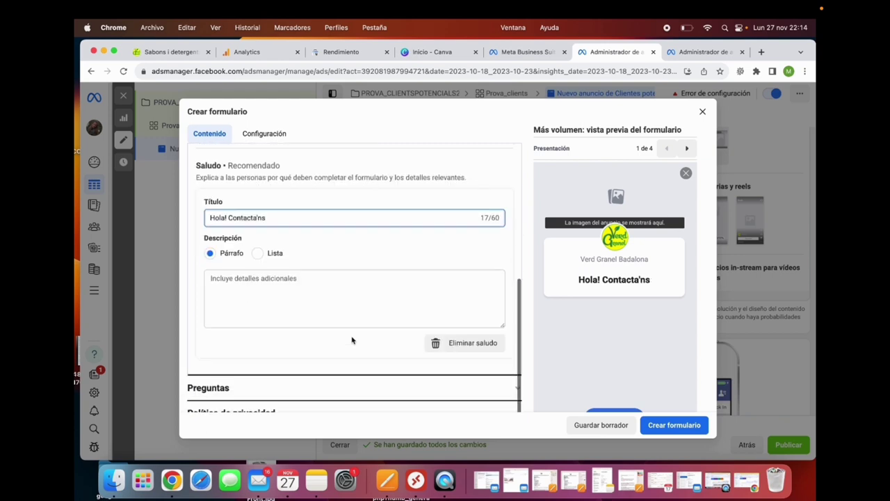
left_click(272, 383)
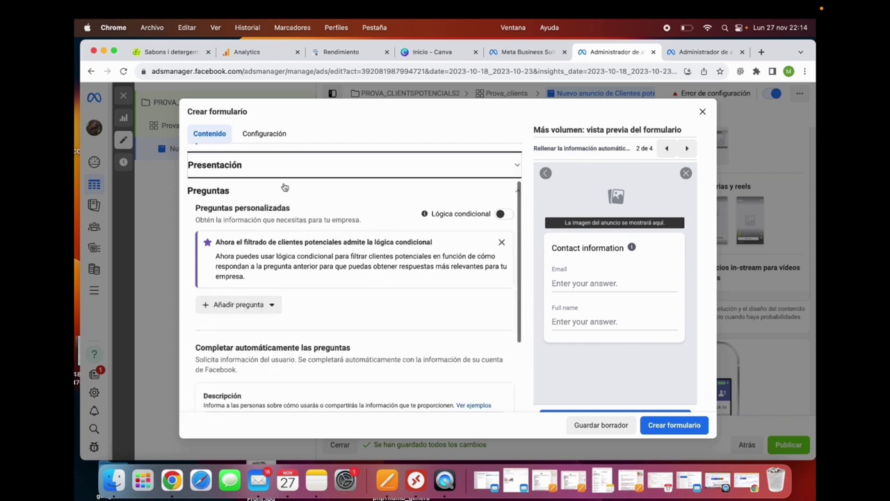
left_click(266, 134)
left_click(257, 191)
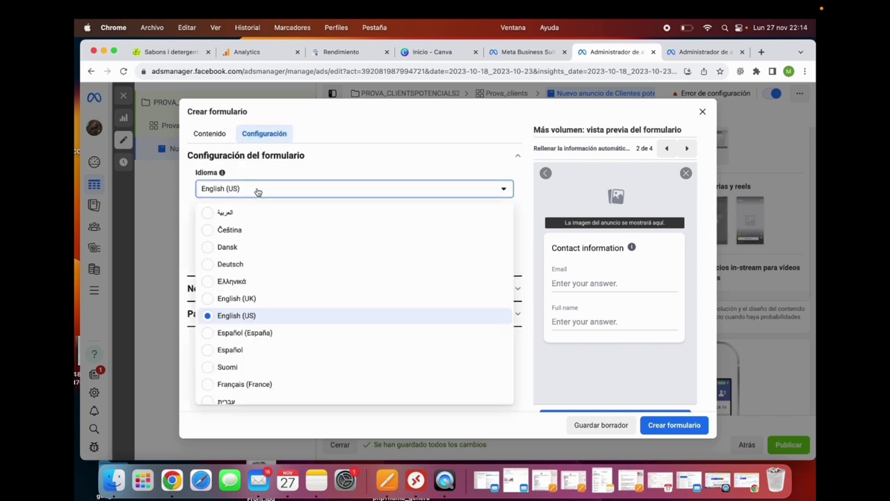
left_click(244, 333)
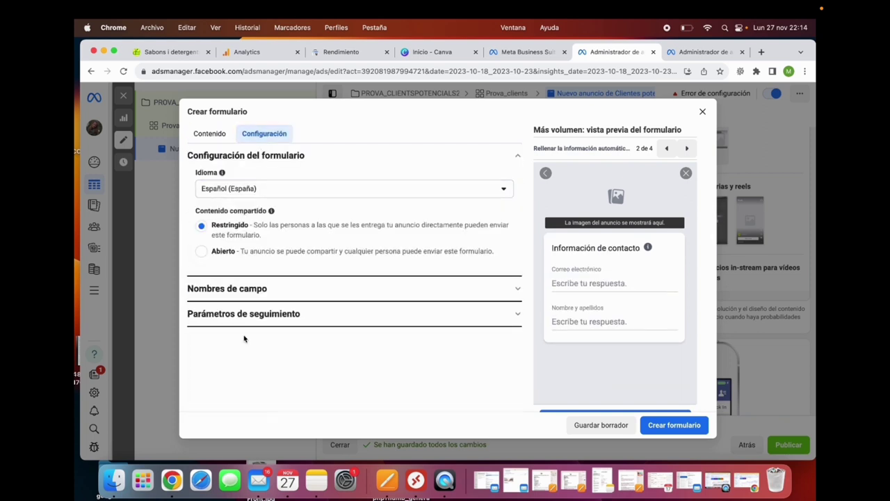
Add Número de teléfono from the contact data to the information the form requests
left_click(211, 133)
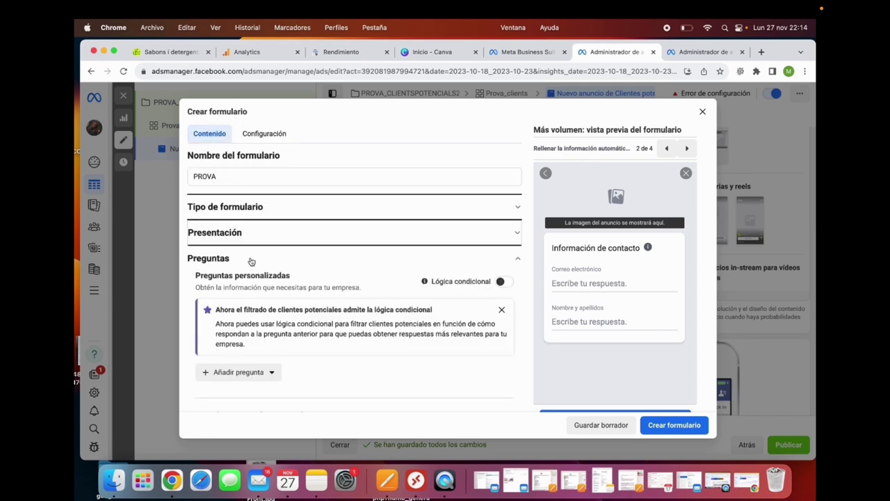
scroll(278, 322, "down", 6)
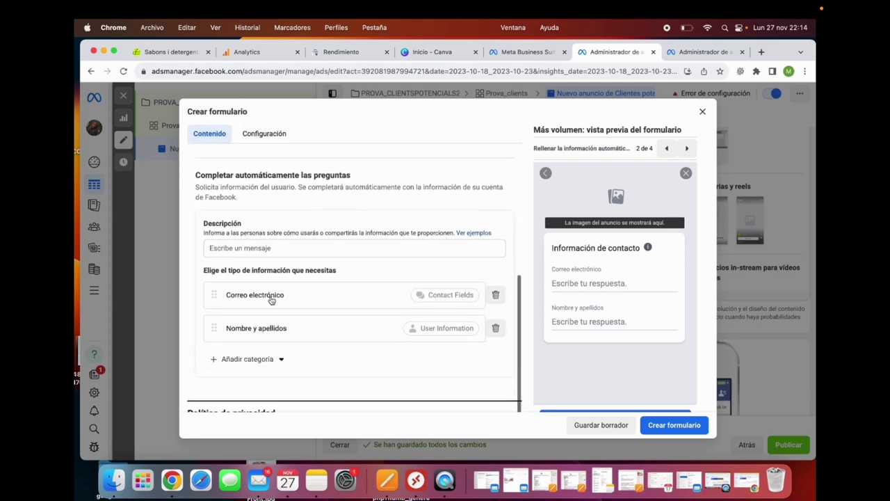
left_click(258, 359)
mouse_move(296, 301)
mouse_move(292, 275)
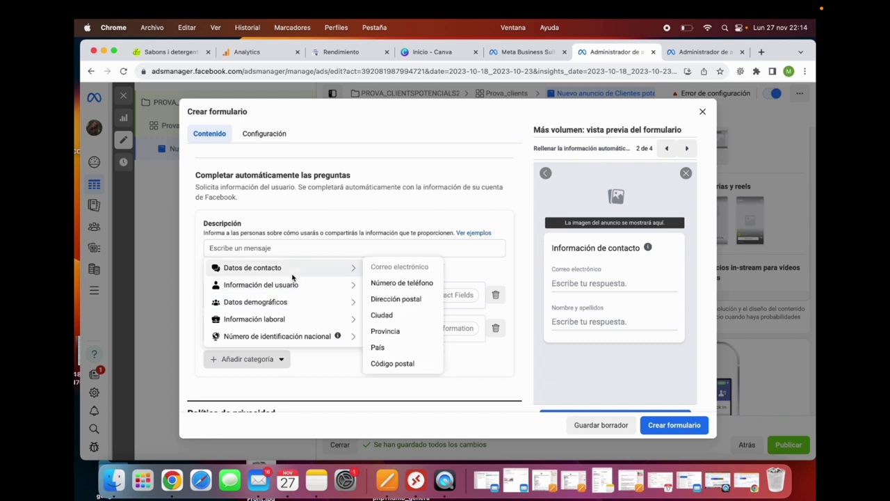
left_click(401, 282)
View the form's privacy policy settings and set the title of the message for potential customers to "Gràcies!"
scroll(404, 347, "down", 3)
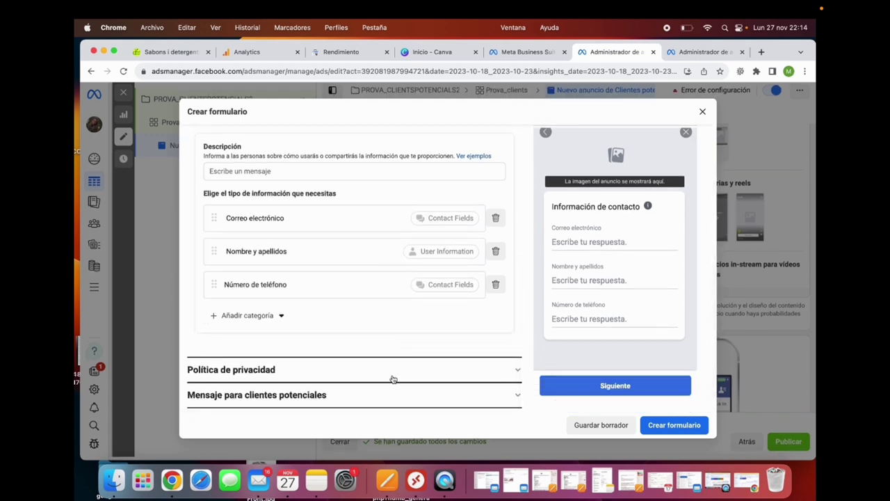
left_click(393, 376)
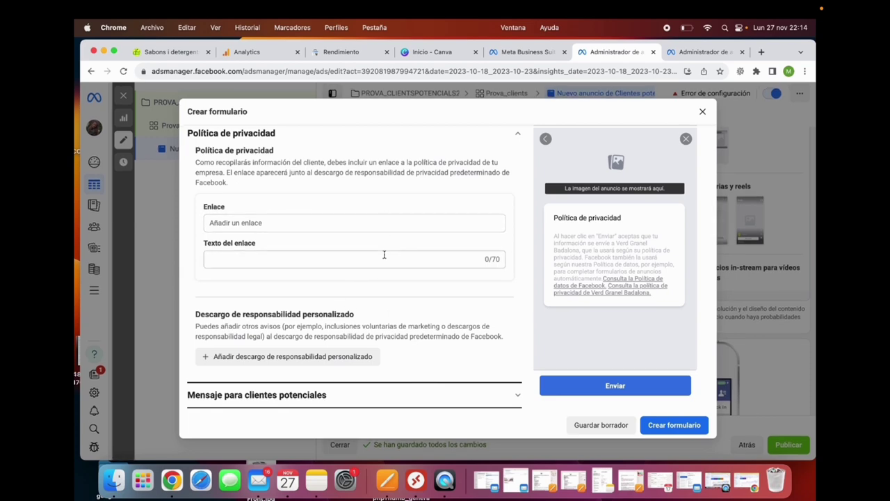
left_click(369, 396)
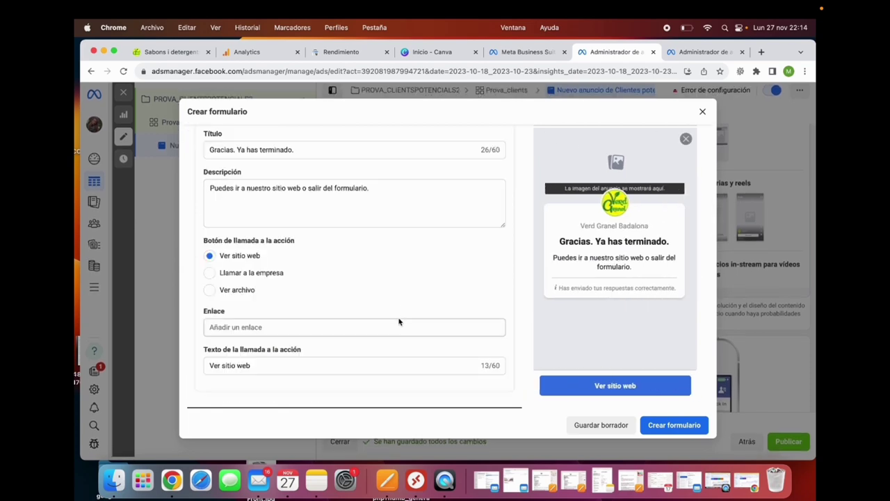
triple_click(302, 152)
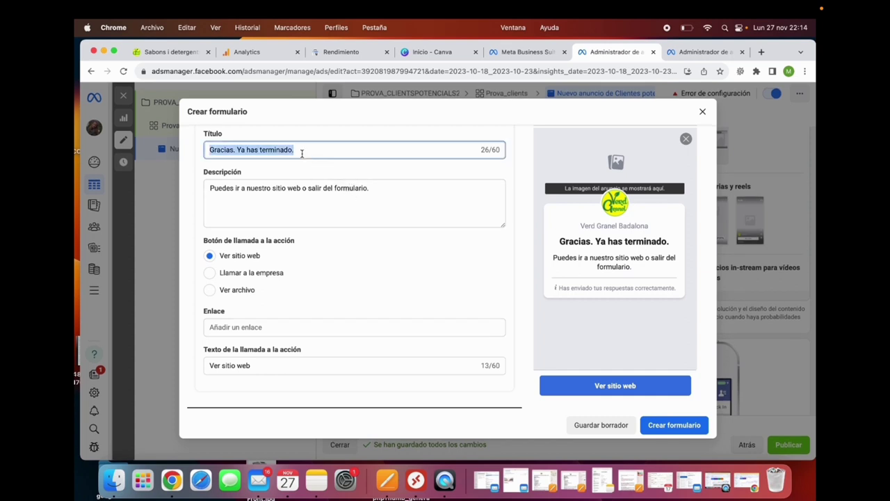
type("Gràcies!")
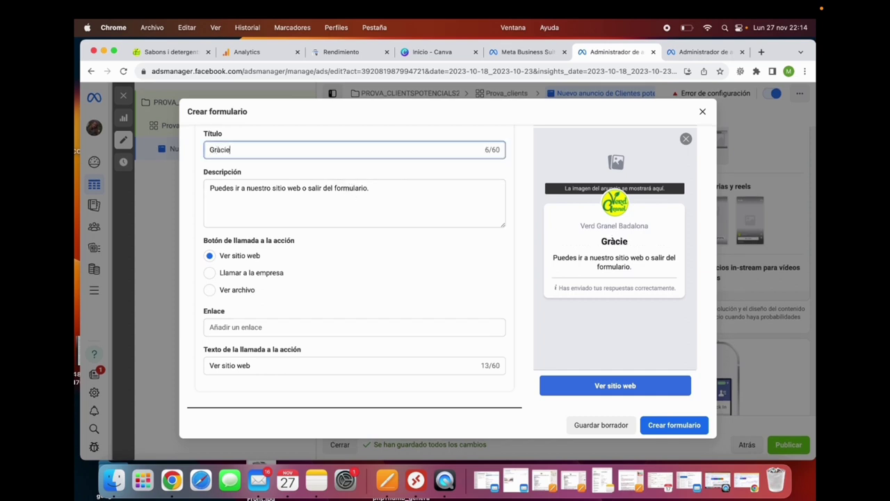
Discard the unfinished instant form and return to the ad editor
triple_click(306, 186)
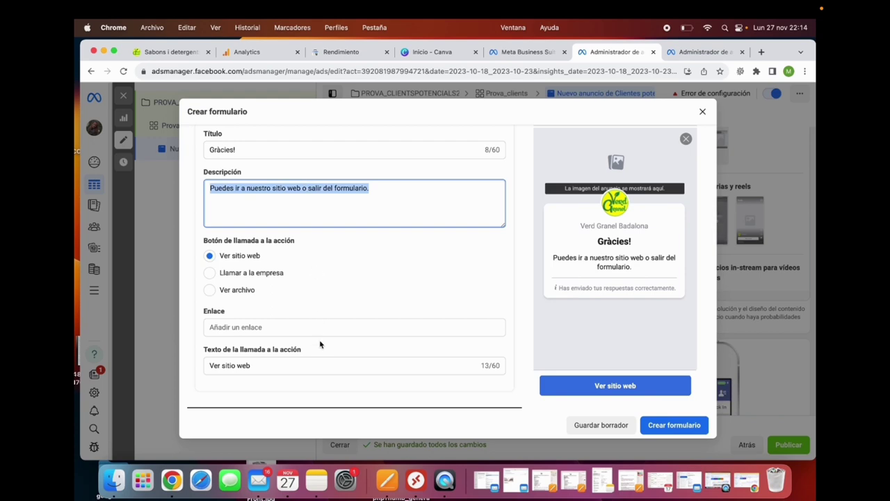
scroll(343, 320, "up", 5)
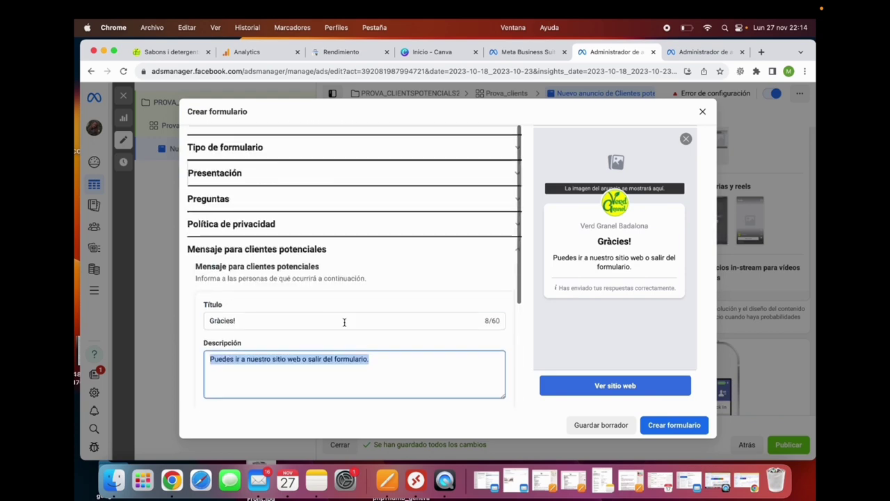
left_click(702, 112)
left_click(546, 248)
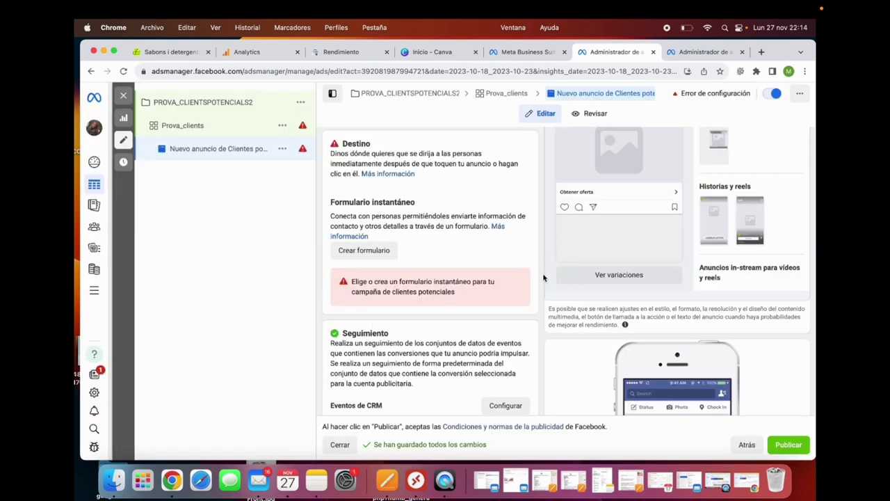
Add the account image untitled_105 as the ad's media, accepting the suggested crops and optimization settings
scroll(514, 348, "down", 5)
scroll(511, 370, "up", 10)
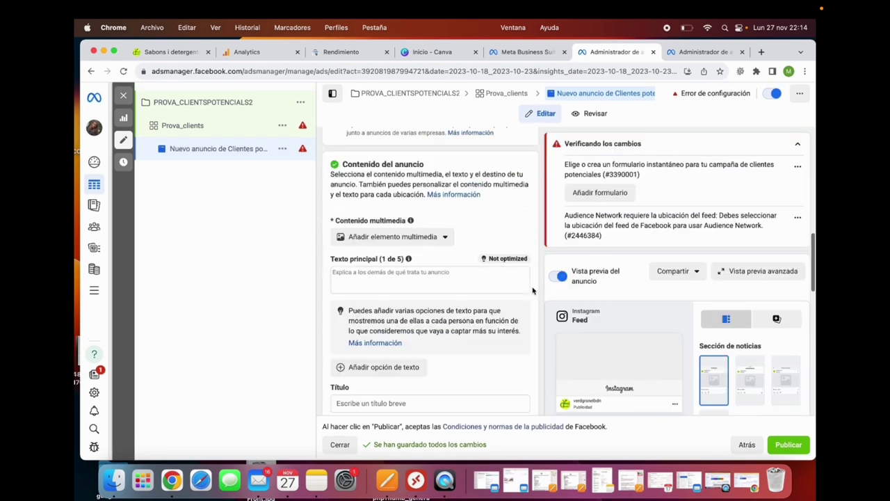
scroll(384, 271, "up", 5)
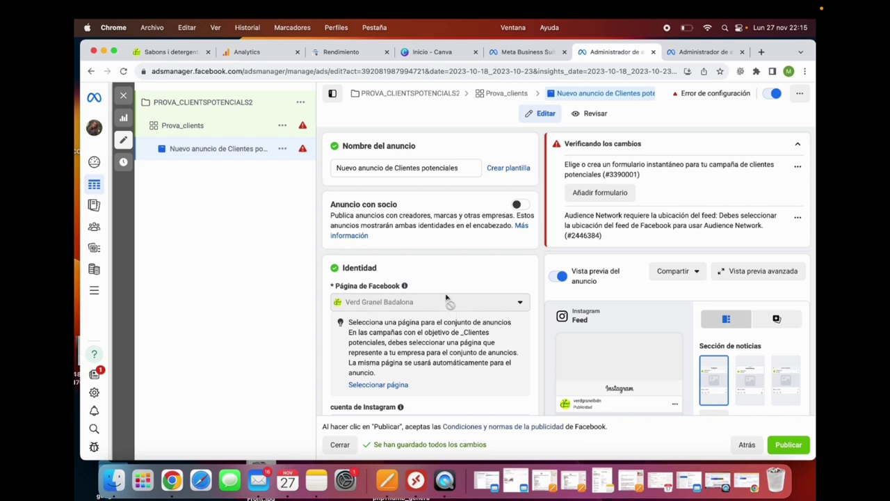
scroll(445, 297, "down", 10)
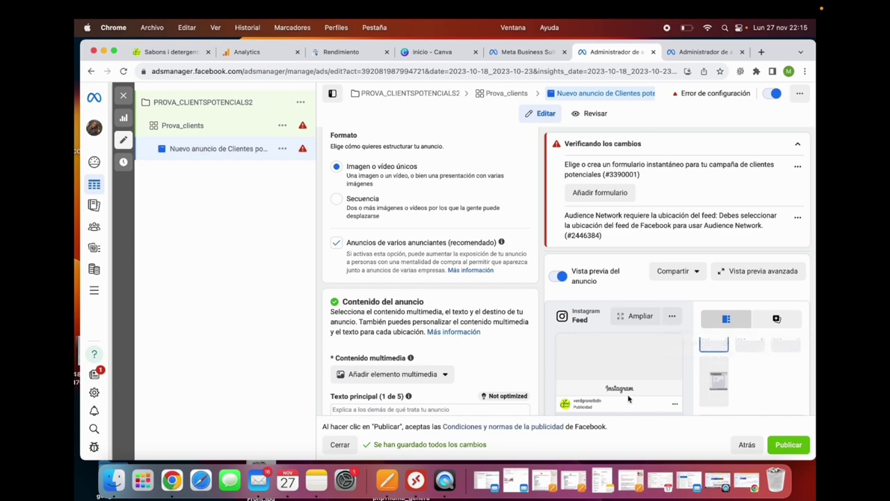
scroll(432, 344, "down", 5)
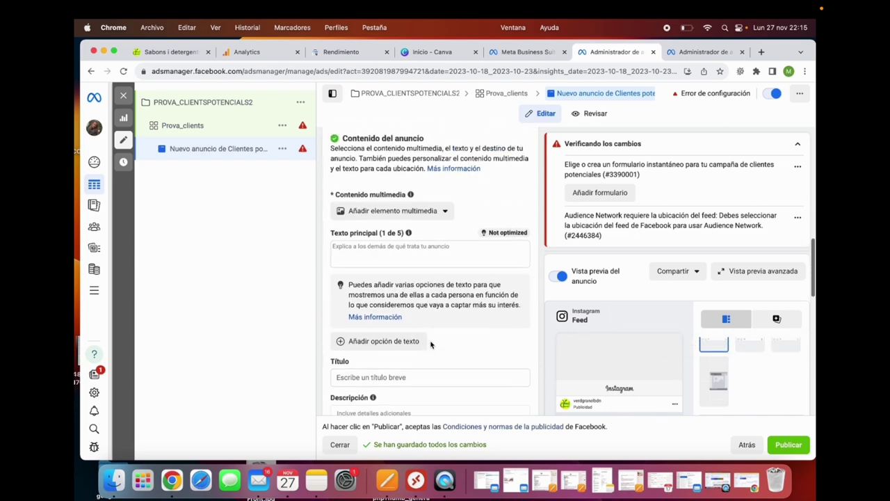
left_click(395, 210)
left_click(388, 236)
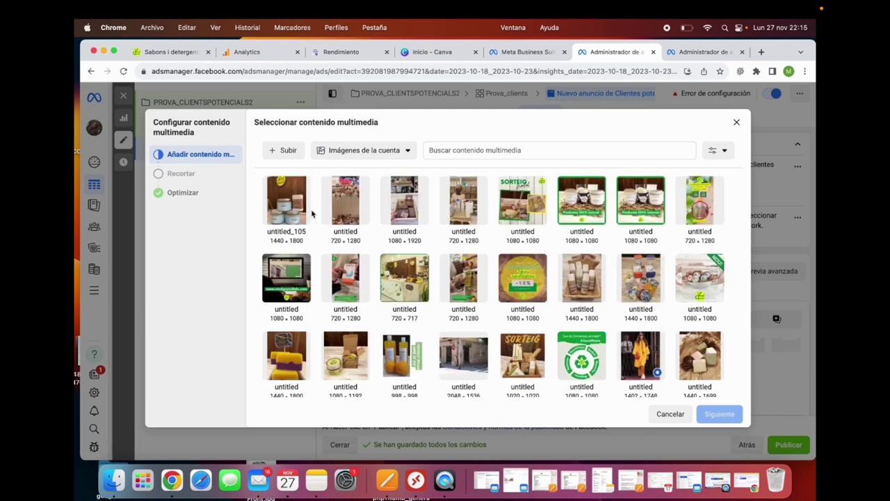
left_click(303, 212)
left_click(715, 416)
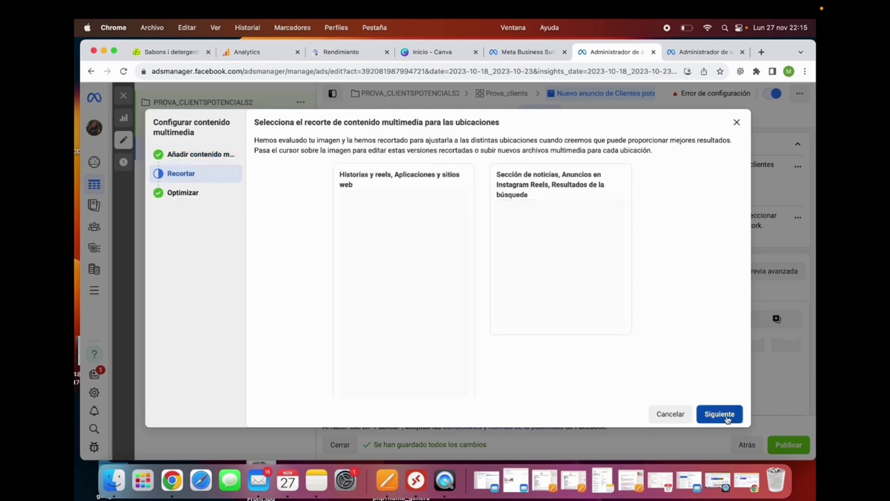
left_click(721, 416)
left_click(727, 414)
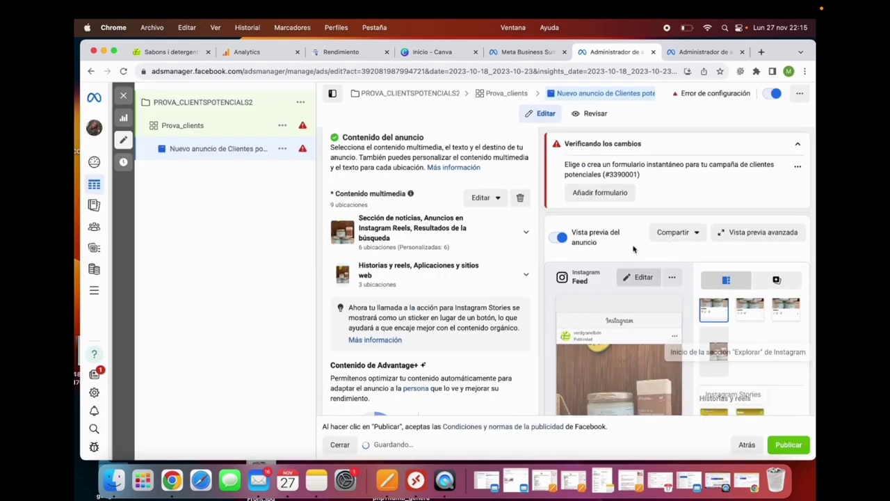
Change the objective of the PROVA_CLIENTSPOTENCIALS2 campaign to Reconocimiento
scroll(766, 306, "down", 5)
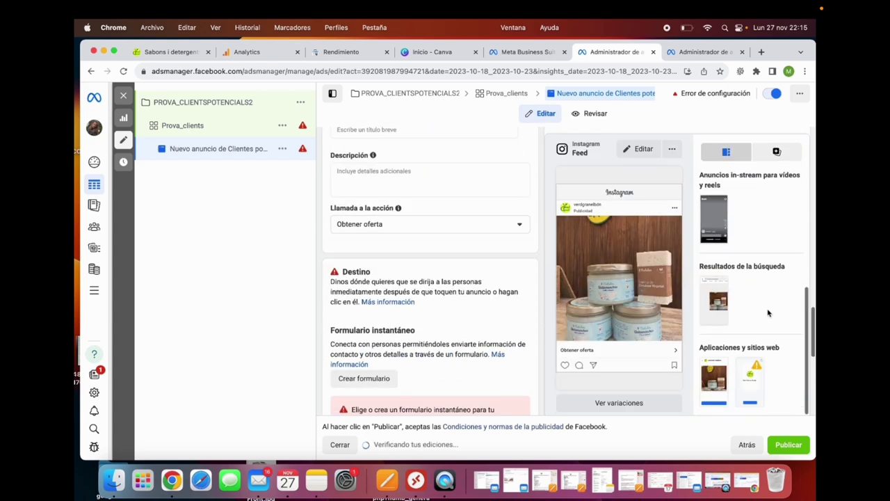
scroll(748, 261, "up", 10)
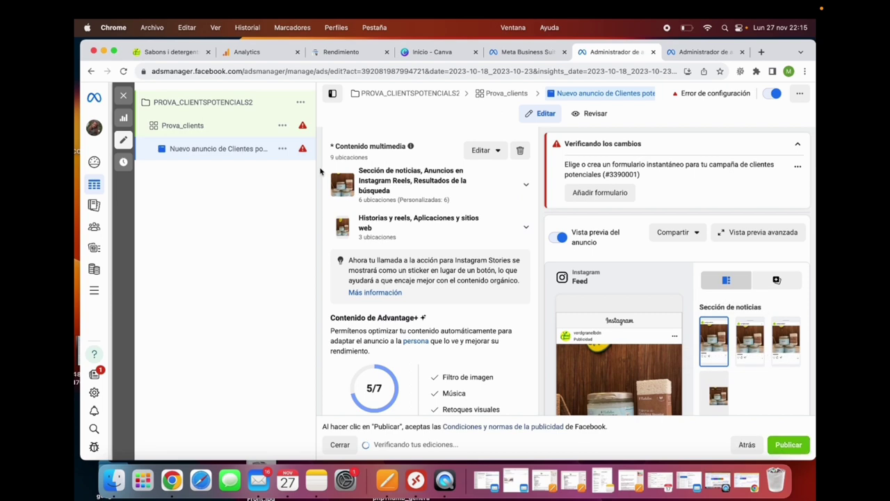
left_click(240, 103)
scroll(390, 318, "down", 3)
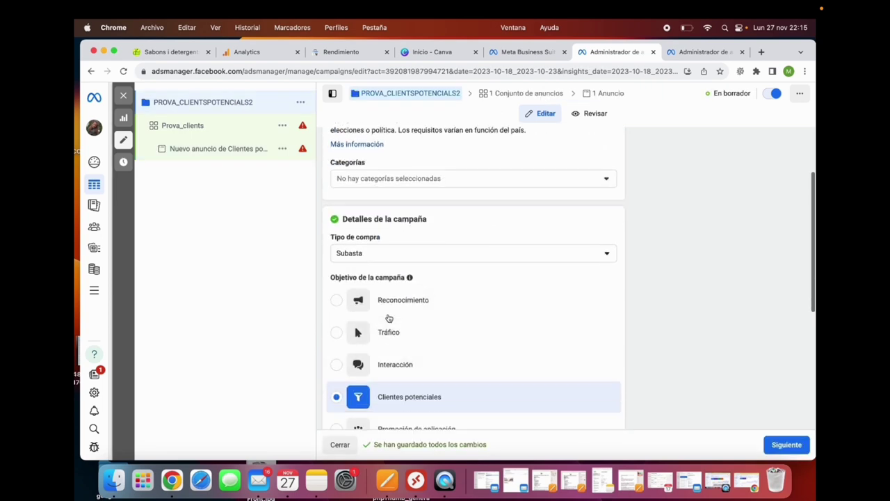
left_click(402, 306)
left_click(567, 278)
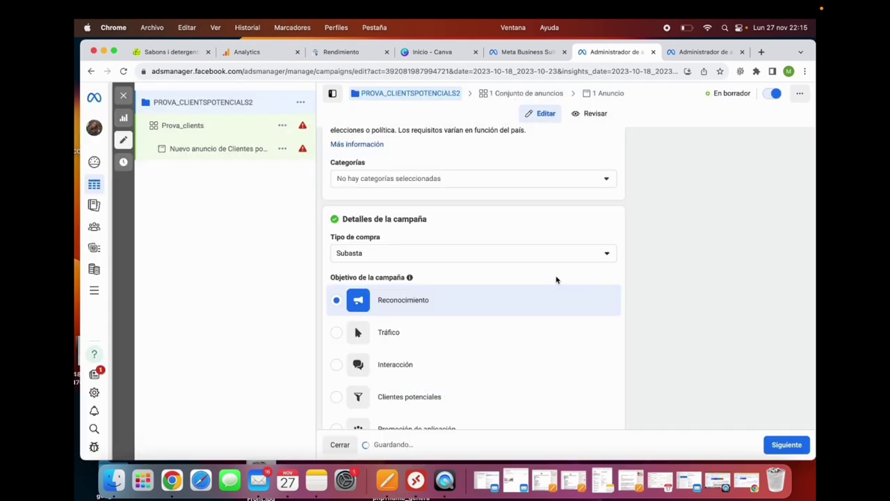
Go through the Prova_clients ad set to its ad and check the options for adding media
left_click(241, 129)
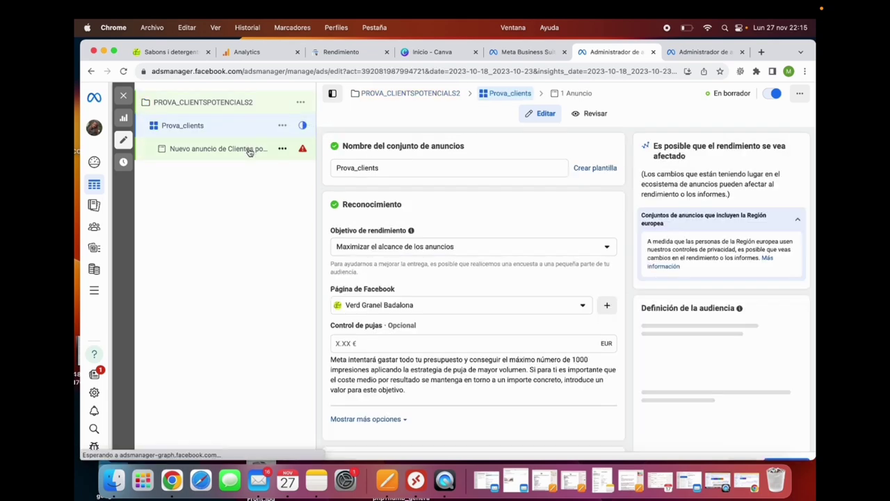
left_click(252, 149)
scroll(362, 320, "down", 10)
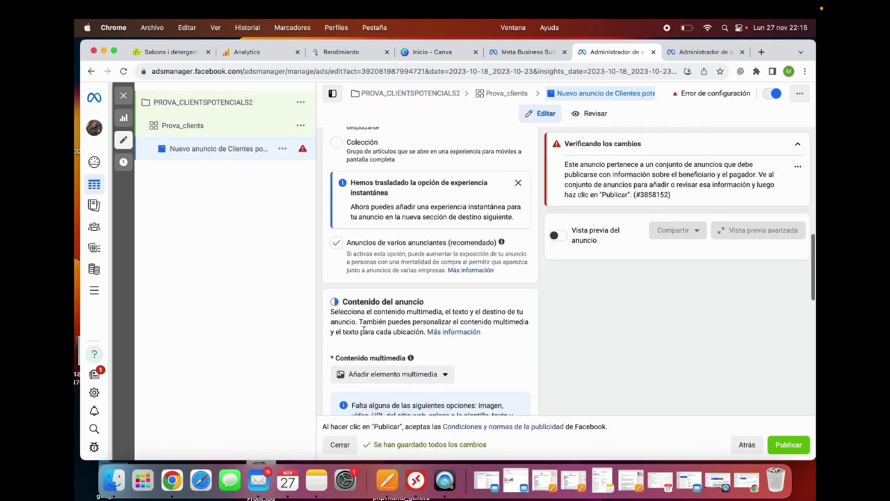
left_click(398, 226)
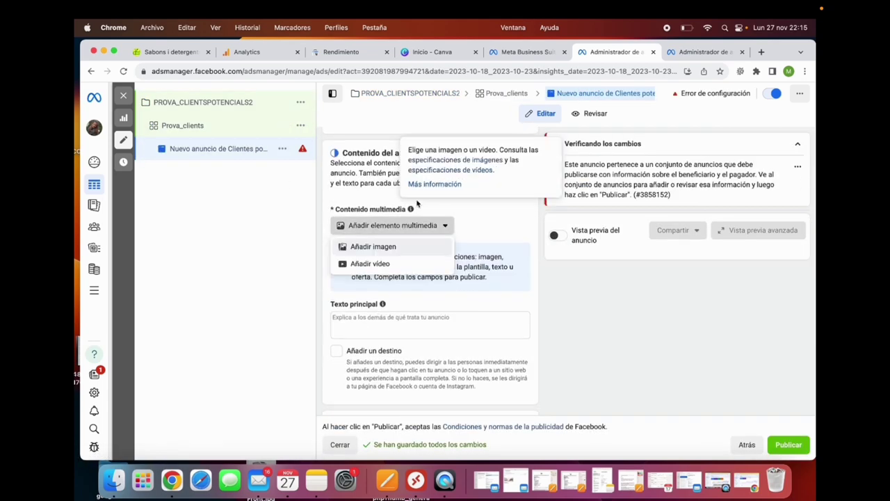
scroll(379, 300, "up", 3)
scroll(375, 309, "up", 5)
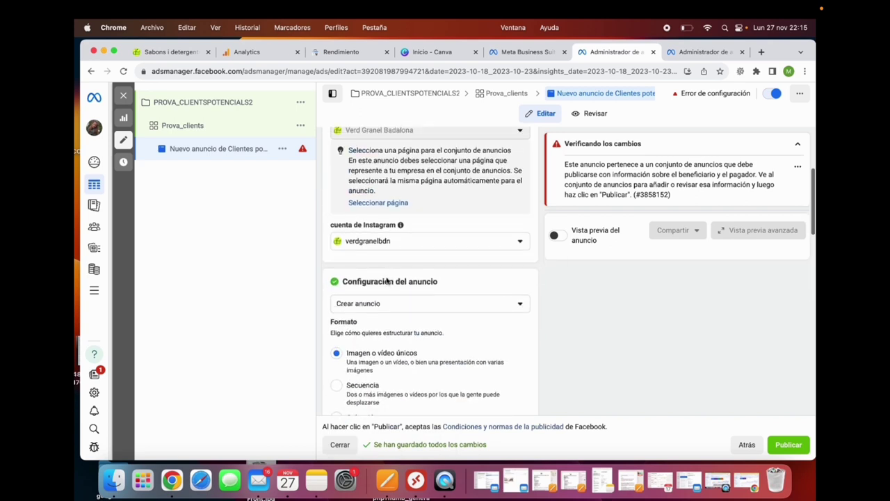
Set the ad to use an existing publication, choosing the 23 nov 2023 Facebook post that begins "Eleva la teva rutina de bany"
left_click(388, 309)
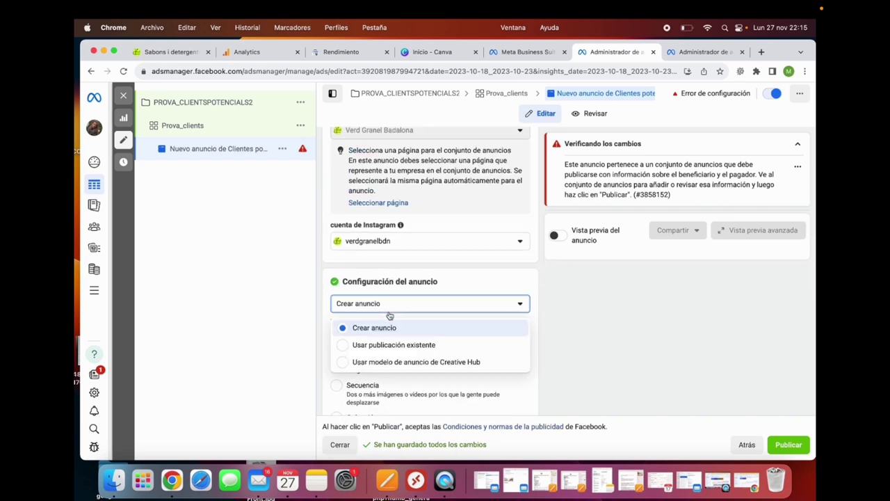
left_click(405, 345)
left_click(393, 380)
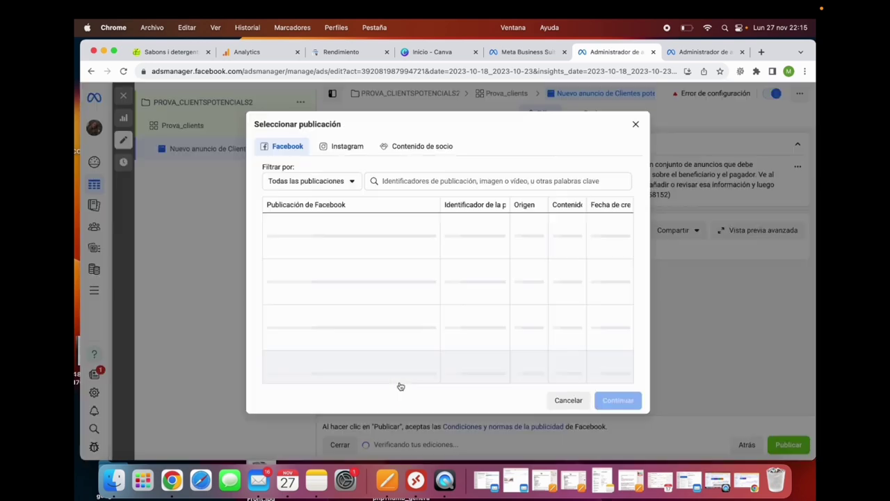
scroll(371, 291, "down", 5)
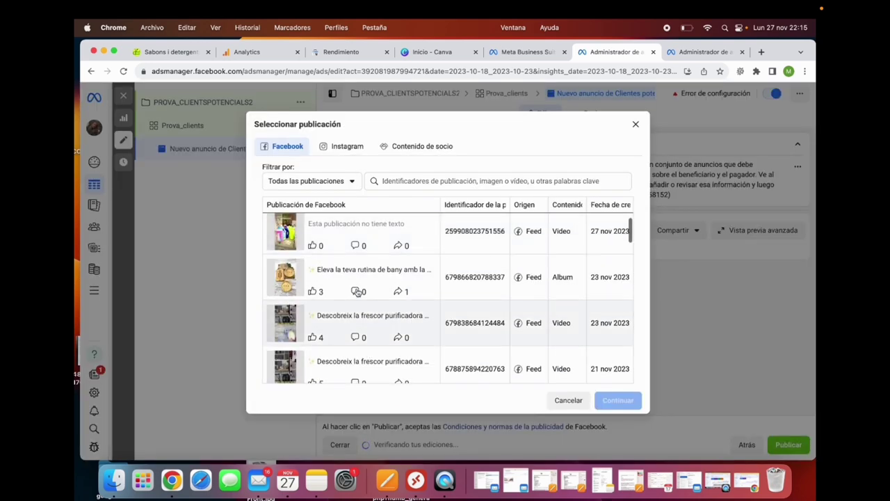
left_click(417, 281)
left_click(612, 401)
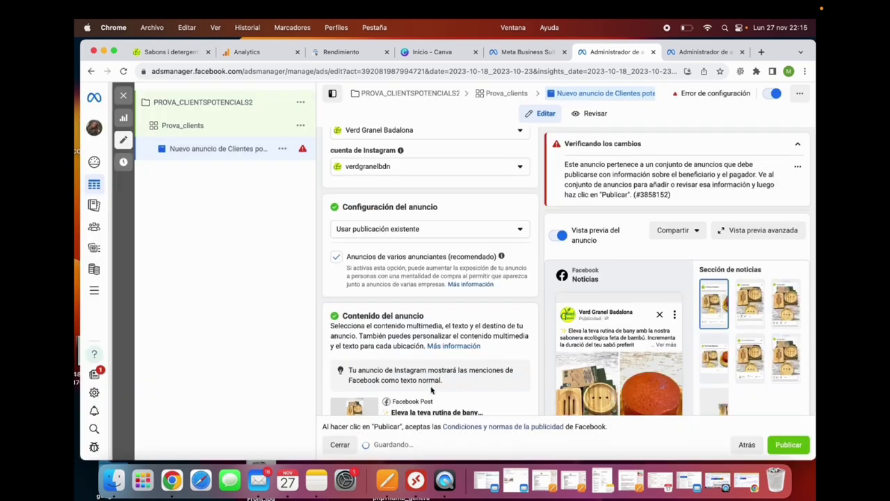
Look at the options for changing the selected post and leave the selection as it is
scroll(403, 348, "down", 2)
left_click(403, 346)
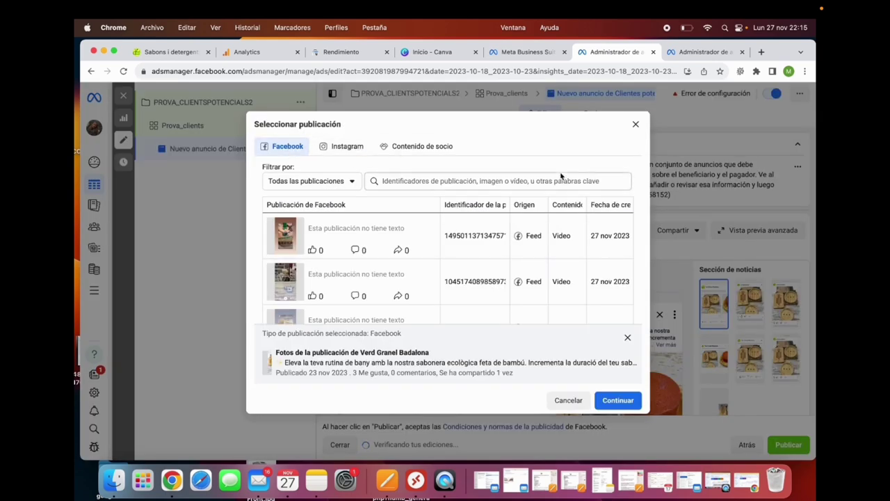
left_click(636, 123)
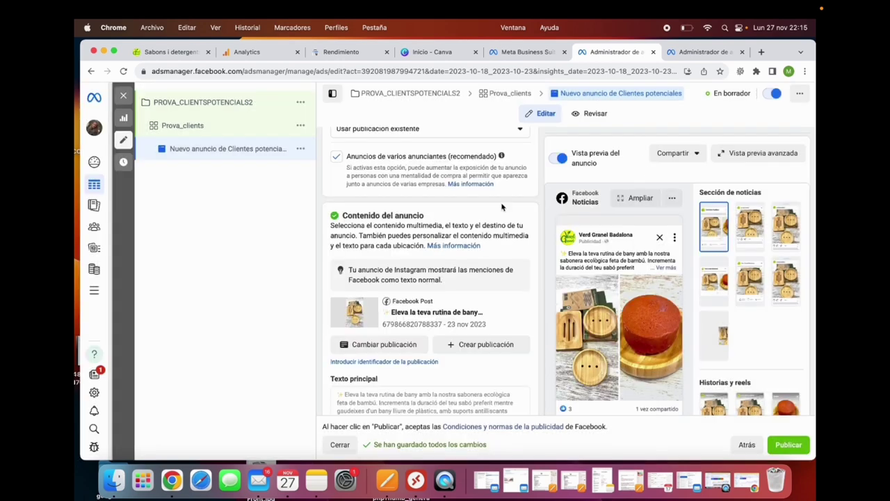
Return from the ad editor to the campaign list and deselect PROVA_CLIENTSPOTENCIALS2
left_click(123, 117)
left_click(498, 279)
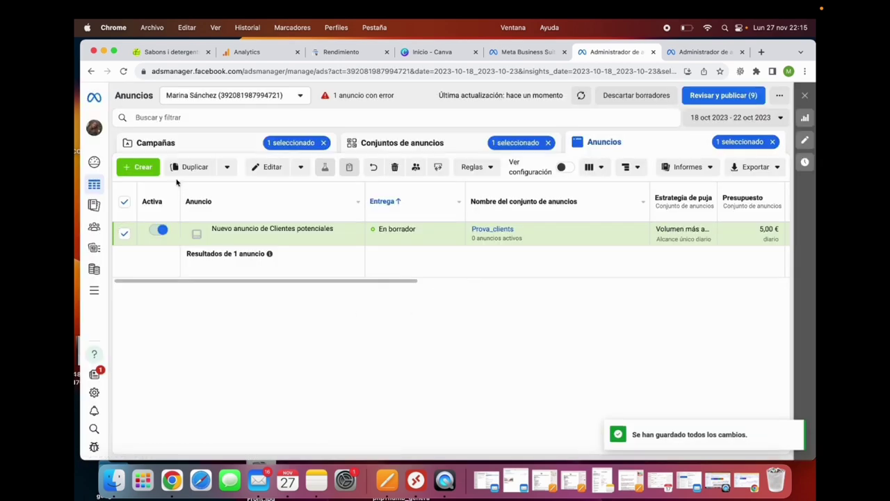
left_click(226, 147)
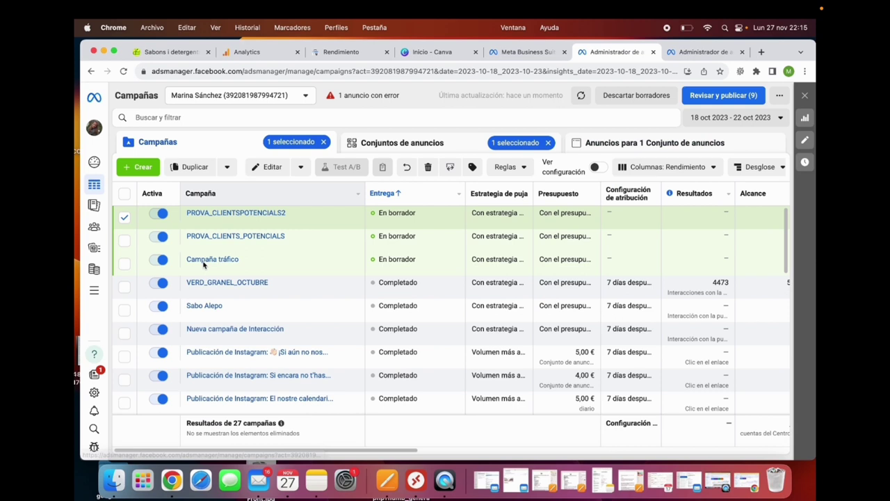
left_click(124, 215)
Set the reporting period to 1 ago 2023 - 30 sep 2023 and review the campaigns' results, reach, impressions and costs
scroll(592, 234, "right", 10)
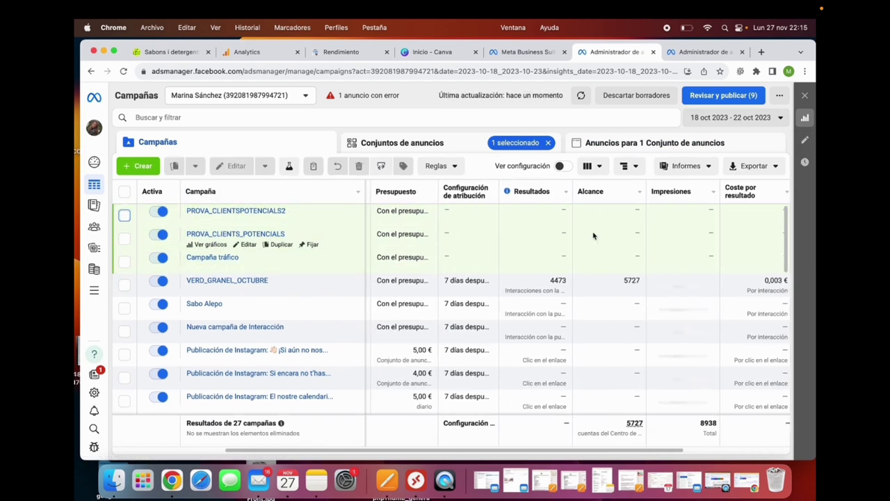
left_click(721, 118)
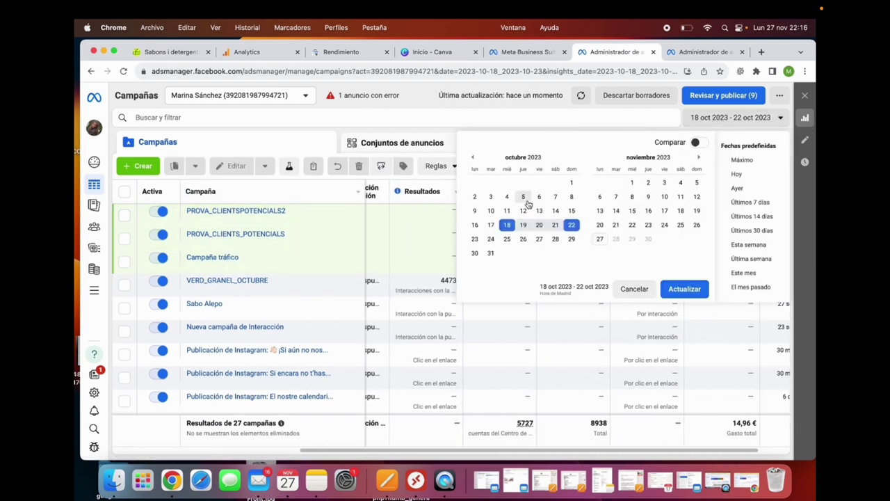
left_click(473, 159)
left_click(471, 157)
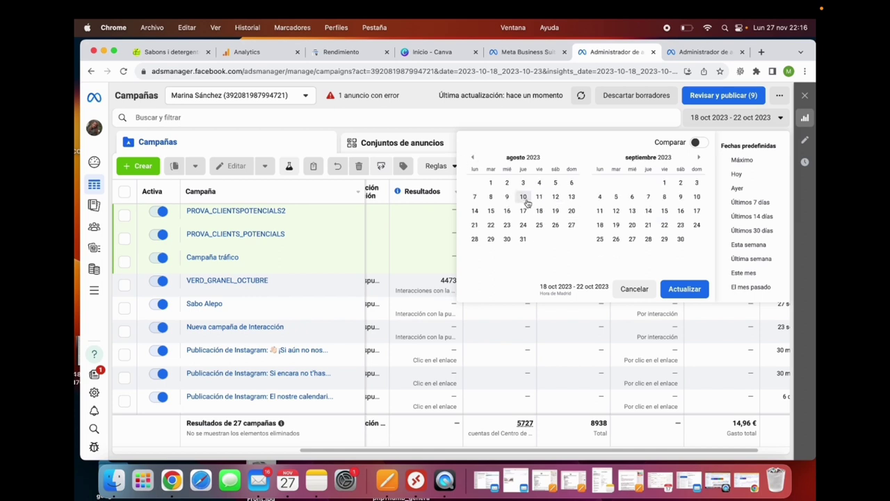
left_click(681, 239)
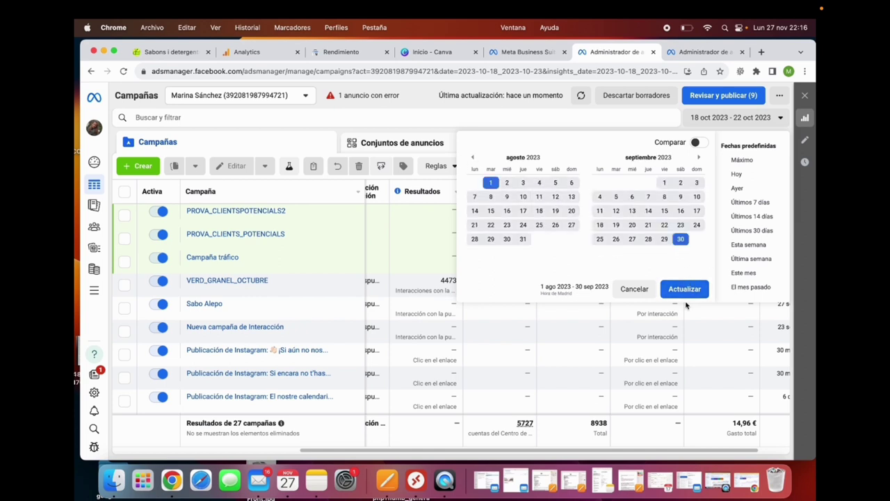
left_click(685, 291)
scroll(673, 311, "right", 2)
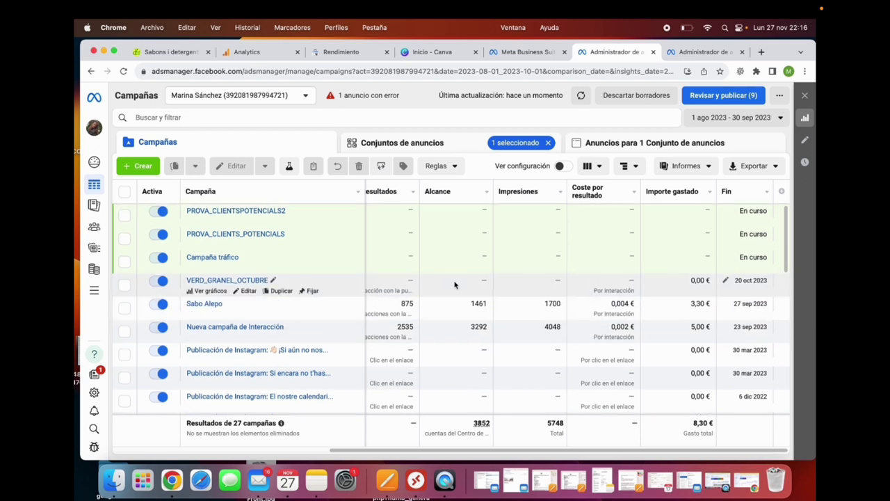
scroll(550, 313, "left", 2)
scroll(541, 312, "right", 2)
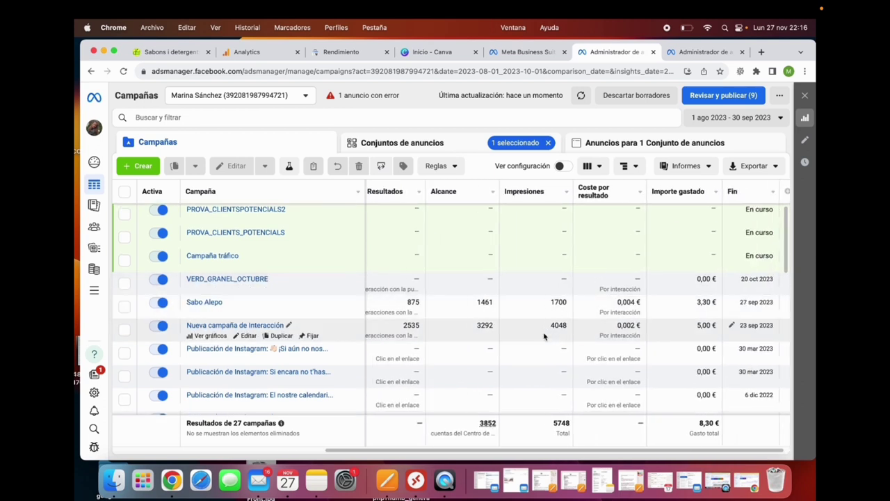
scroll(545, 336, "left", 5)
View the column presets, search the breakdown options for "fre" and clear the search
left_click(597, 167)
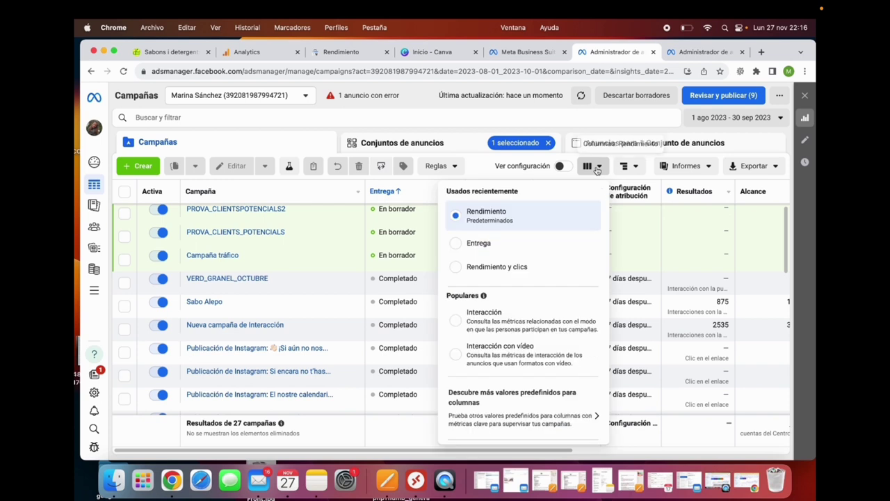
scroll(556, 292, "down", 2)
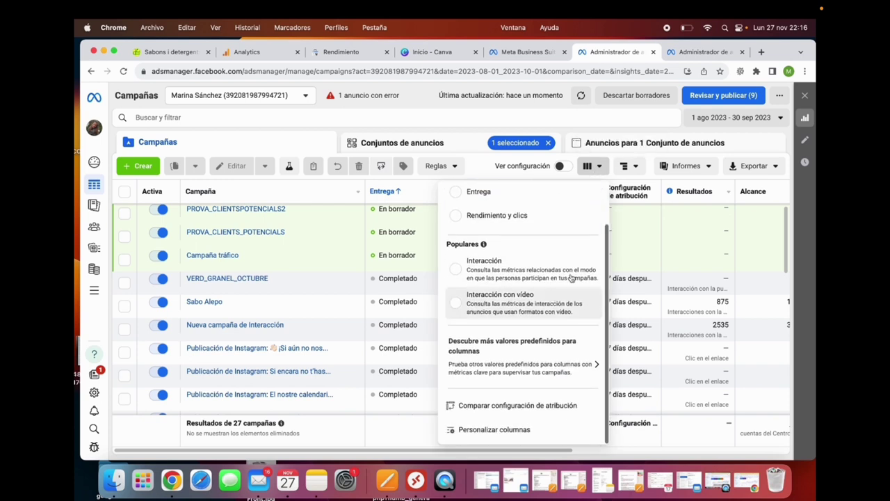
left_click(635, 167)
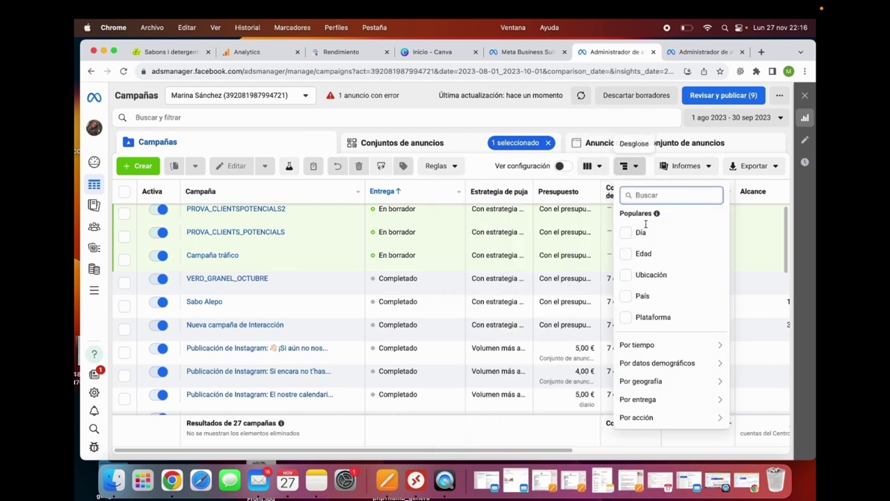
type("fre")
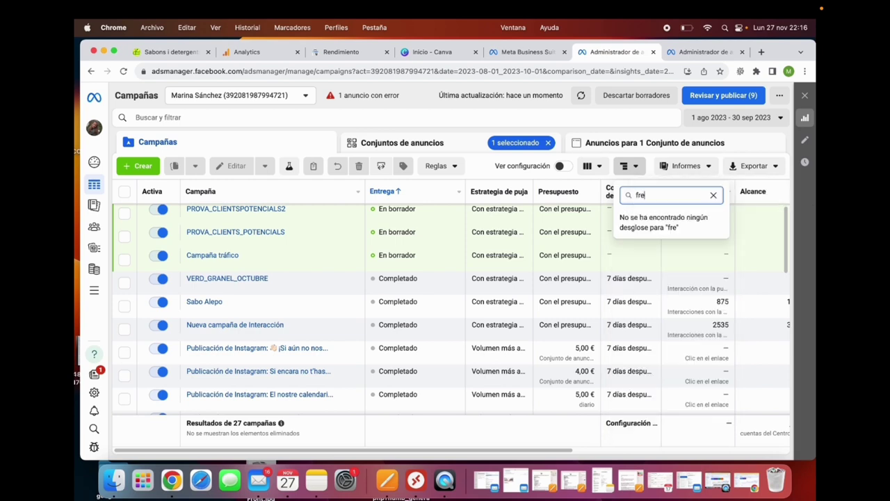
key("BackSpace")
key("BackSpace")
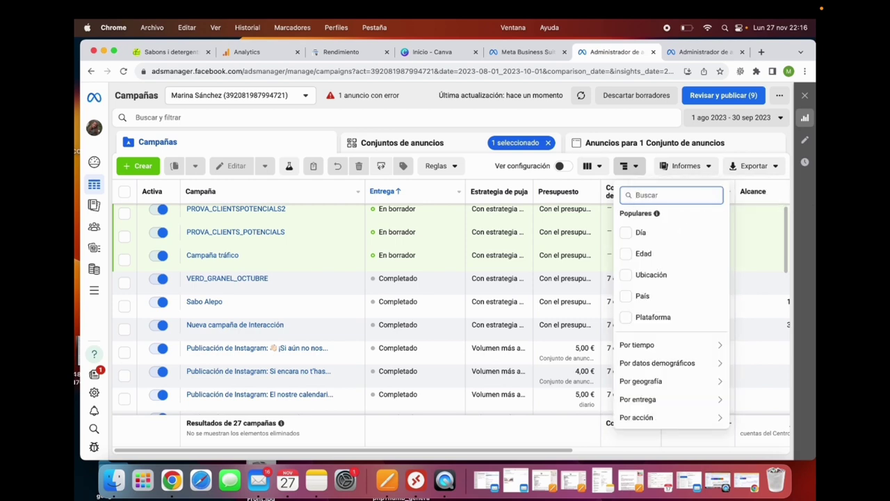
Check the popular column presets, including Interacción con vídeo, and open the report options
left_click(599, 166)
scroll(531, 314, "down", 2)
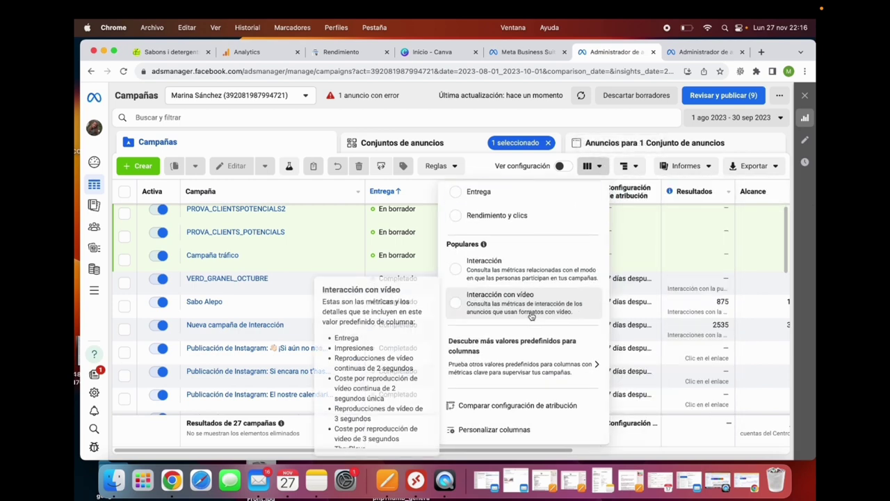
left_click(699, 172)
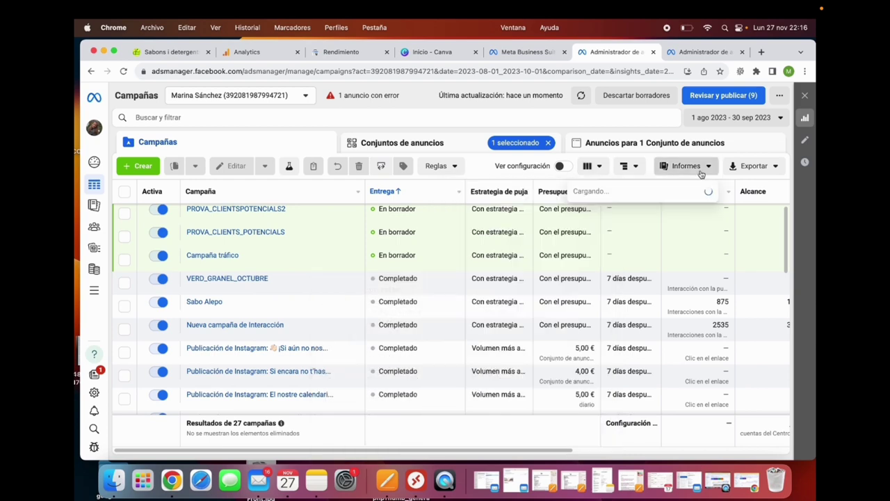
Examine the breakdown options for the campaign data by time, demographics, geography, delivery and action
left_click(641, 169)
mouse_move(675, 365)
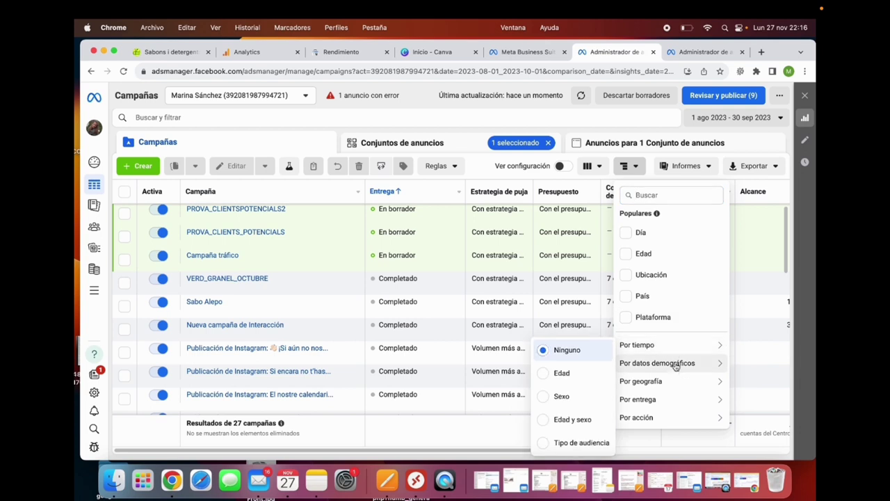
mouse_move(665, 402)
scroll(580, 404, "down", 3)
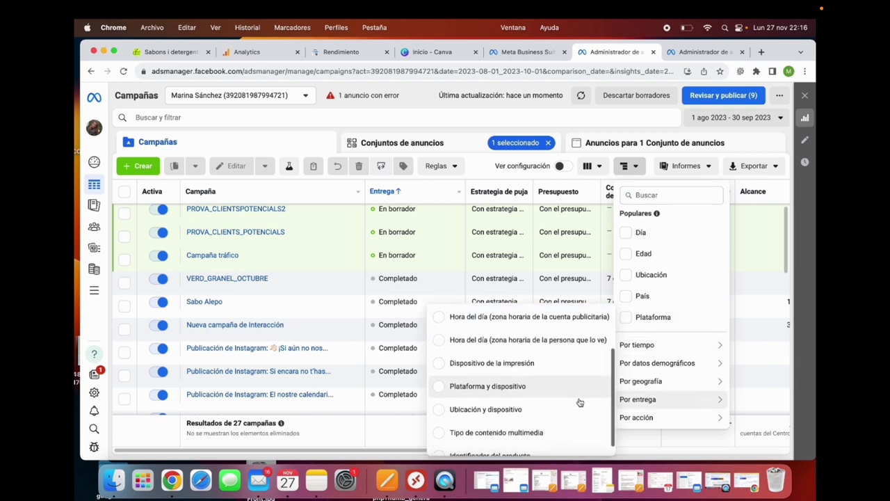
scroll(579, 403, "up", 3)
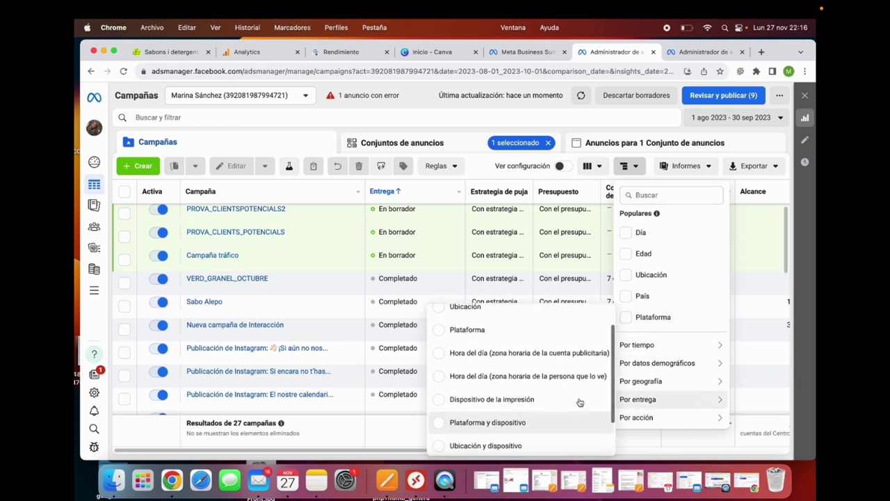
mouse_move(655, 420)
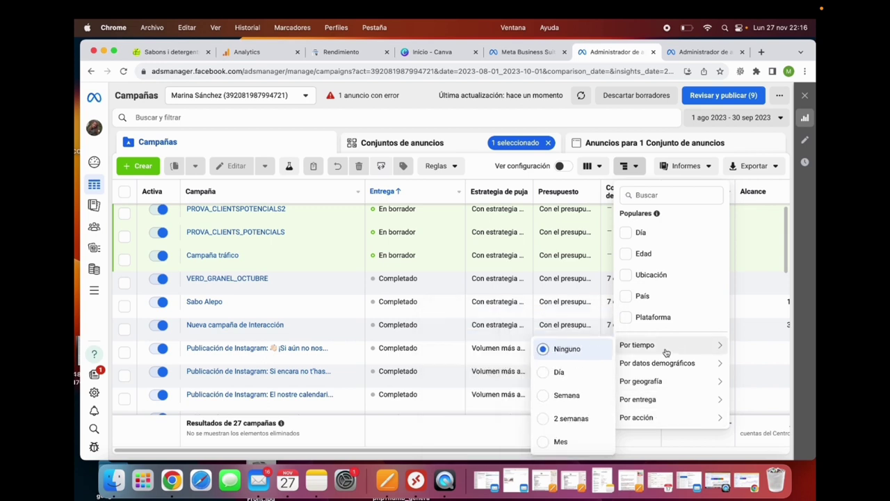
mouse_move(658, 383)
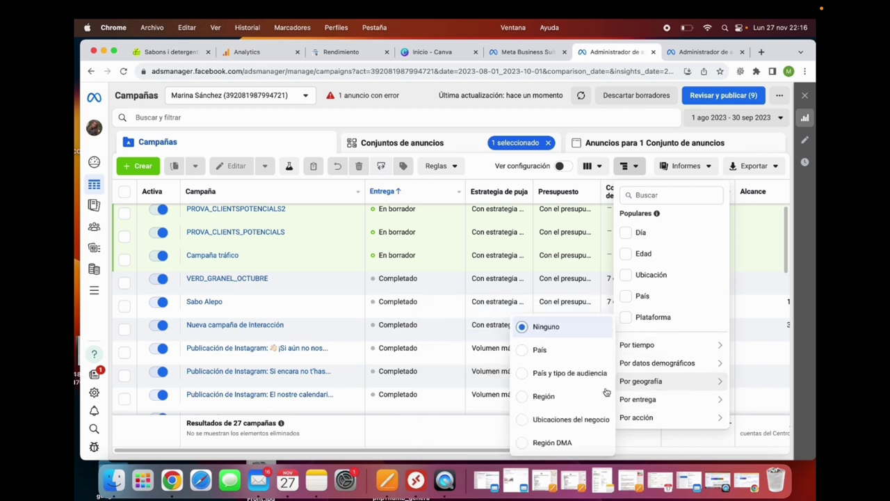
left_click(654, 197)
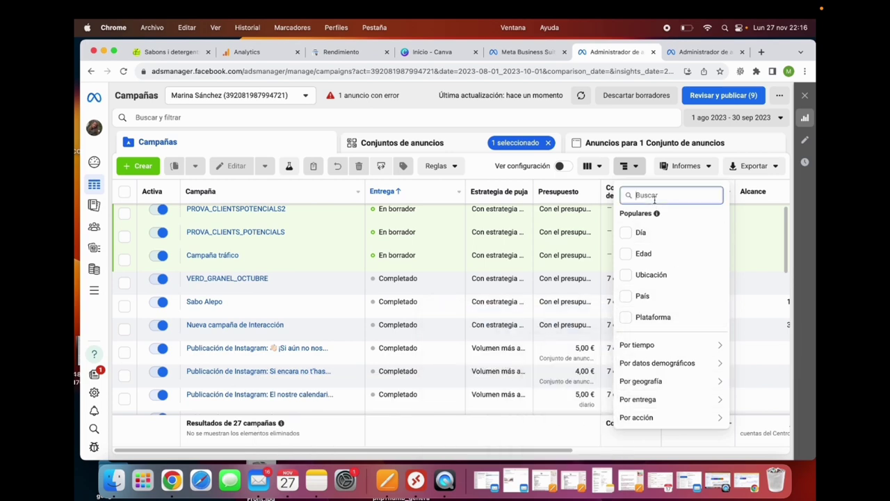
type("fr")
key("BackSpace")
key("BackSpace")
Add the suggested Frecuencia column to the campaigns table and check the frequency of Sabo Alepo and Nueva campaña de Interacción
scroll(762, 208, "right", 5)
left_click(780, 195)
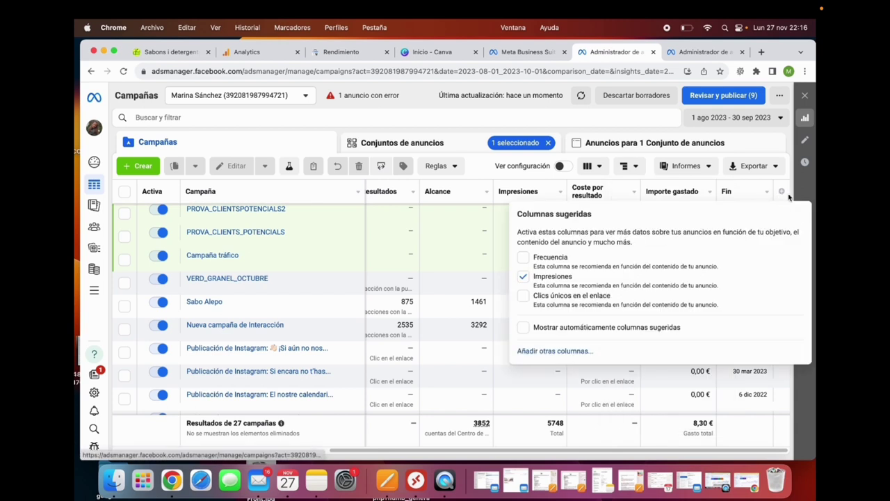
left_click(525, 258)
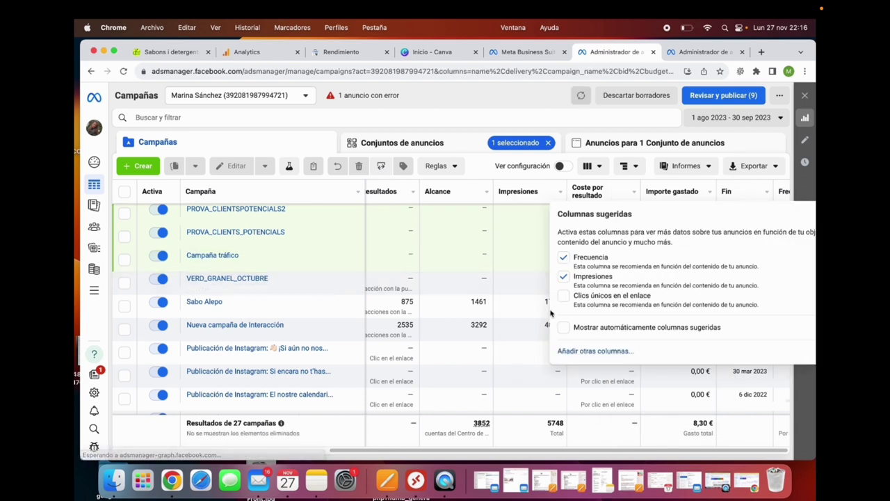
left_click(590, 286)
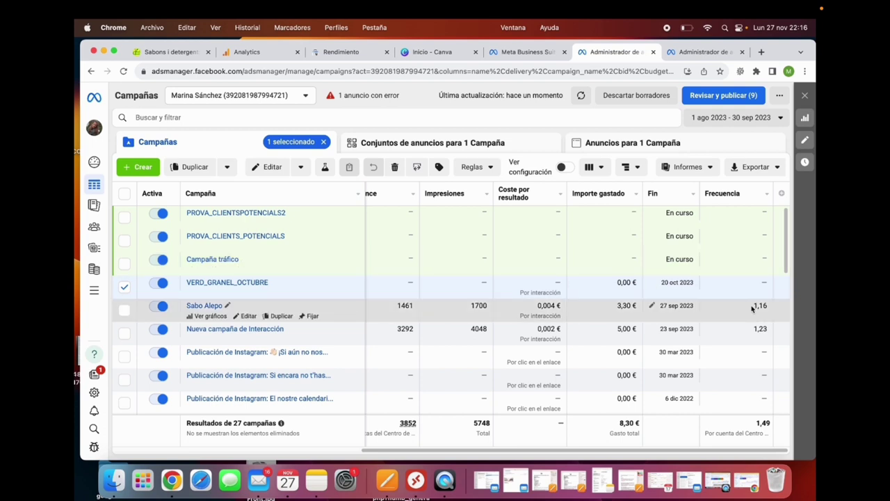
double_click(774, 334)
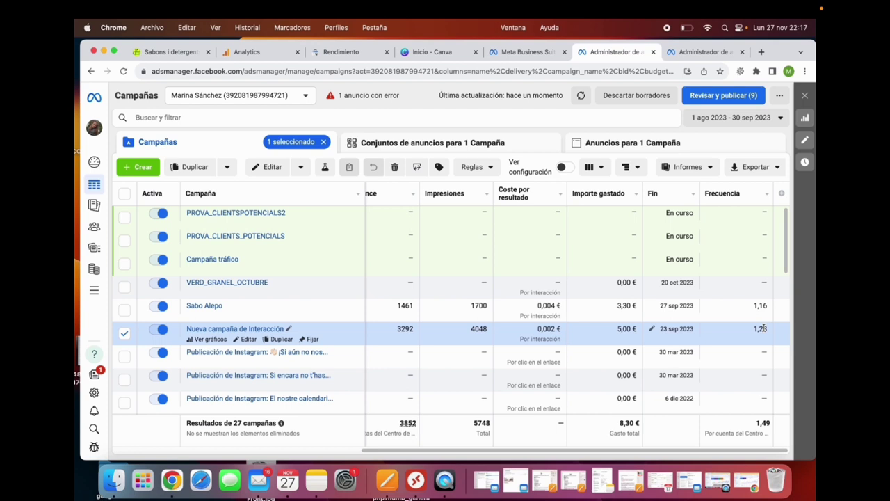
Open the customizable campaign report, dismiss its feature announcements and review the pivot table's results, reach, cost and classification columns
mouse_move(615, 313)
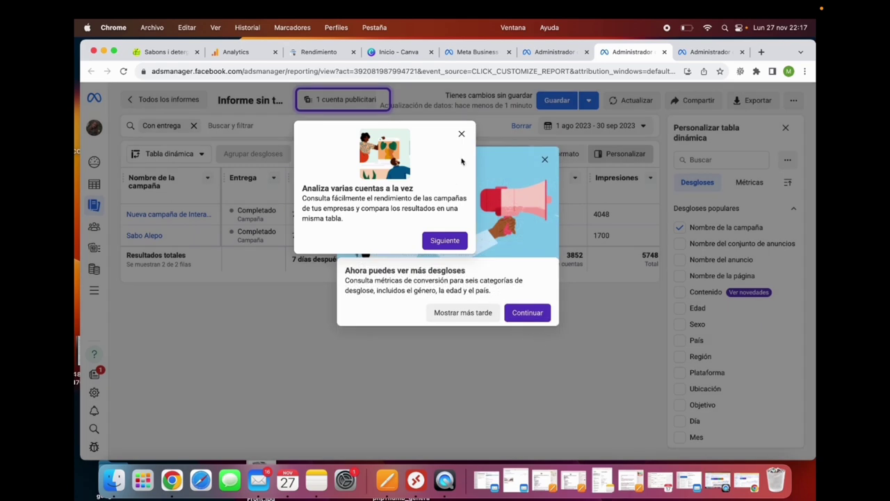
left_click(543, 161)
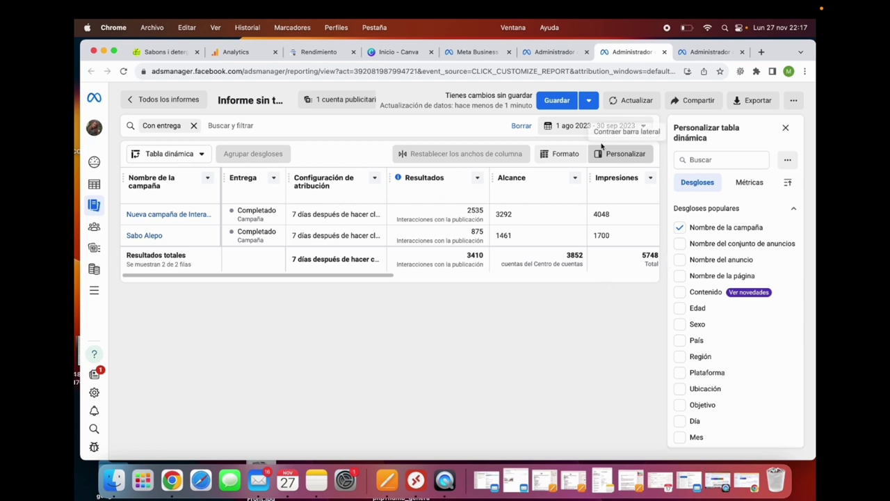
scroll(689, 276, "down", 2)
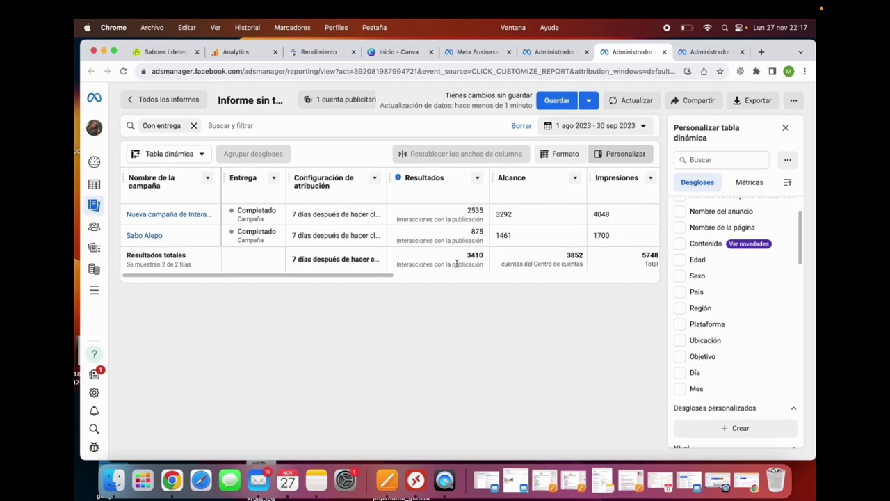
scroll(591, 226, "right", 10)
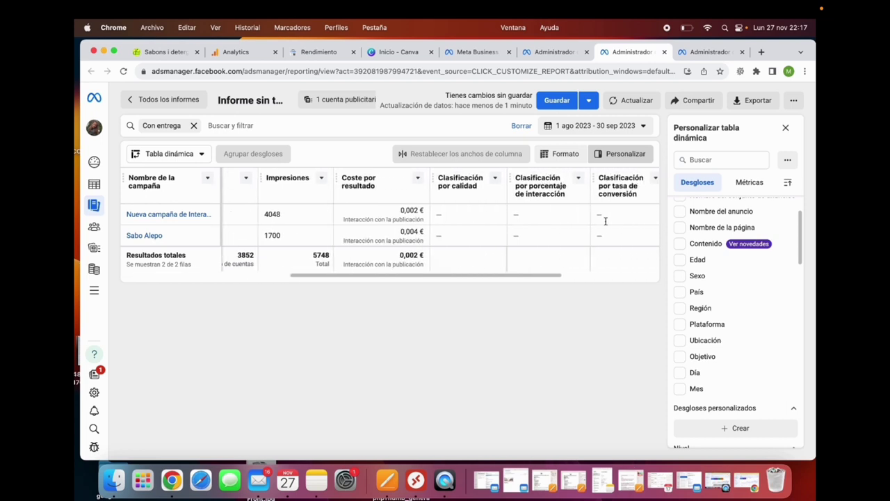
Check the report's visualization types and the available breakdowns, close the type list and review the campaign metrics again
left_click(170, 157)
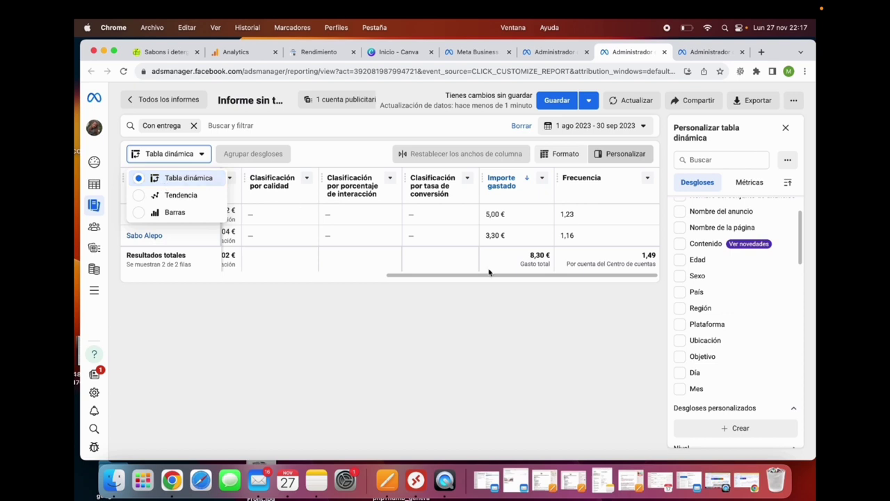
scroll(696, 274, "up", 2)
scroll(692, 313, "down", 3)
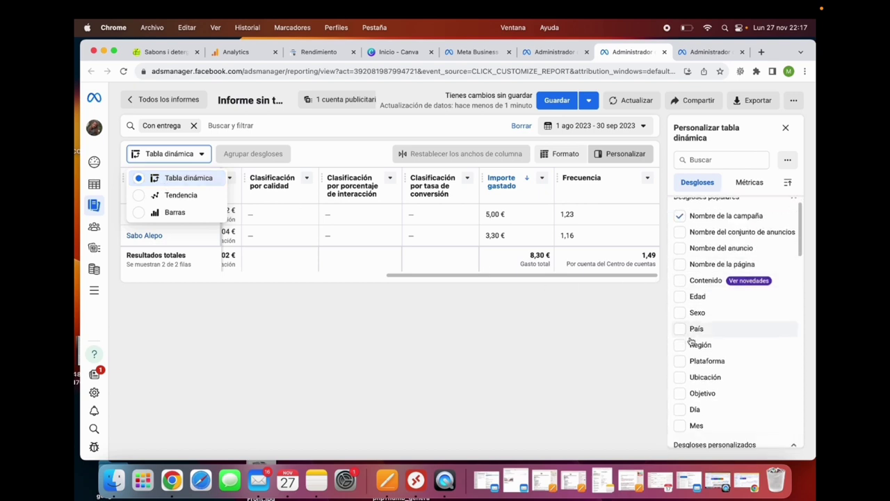
scroll(486, 248, "left", 10)
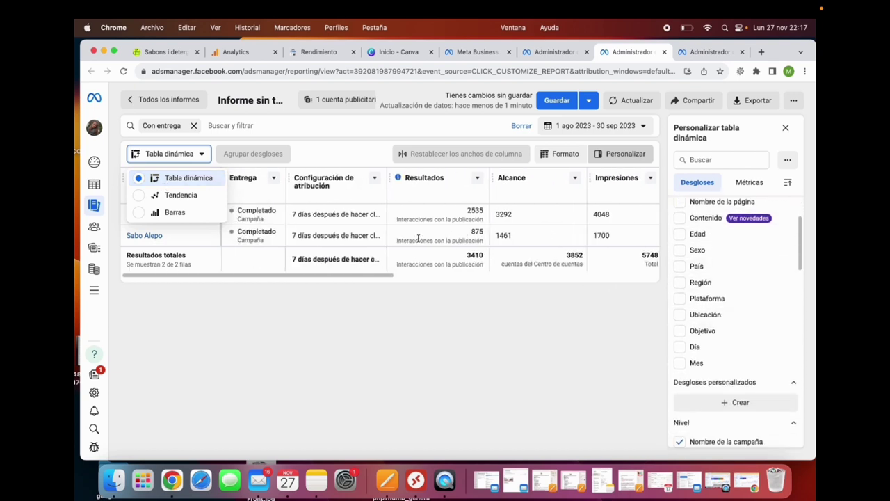
left_click(447, 311)
scroll(567, 243, "right", 10)
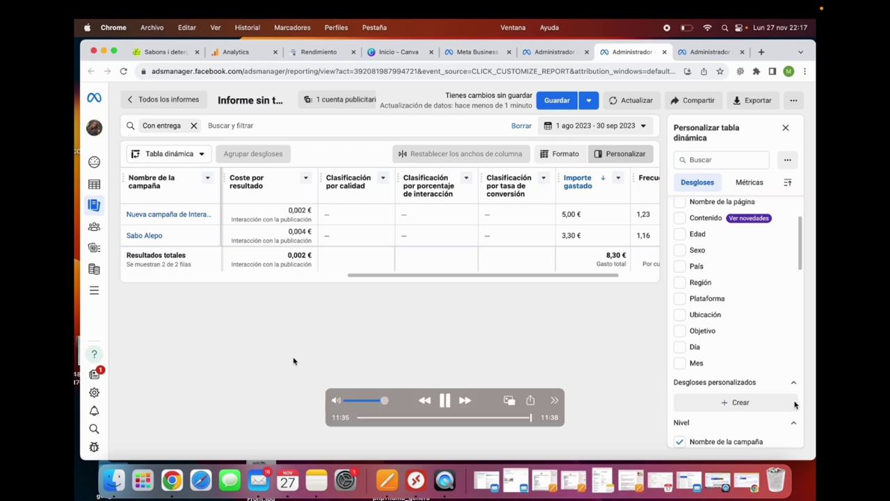
Exit the current Canva presentation, present page 51 full screen and pause its TikTok video at the Análisis del vídeo statistics
key("Escape")
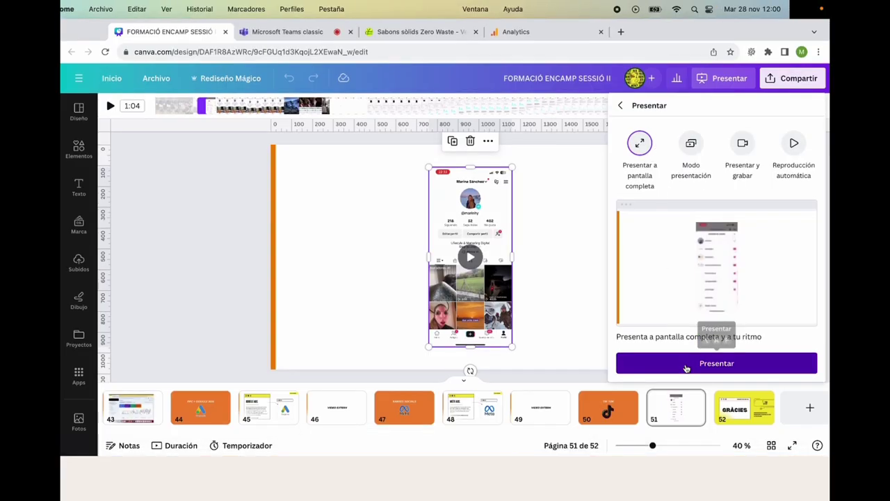
left_click(685, 369)
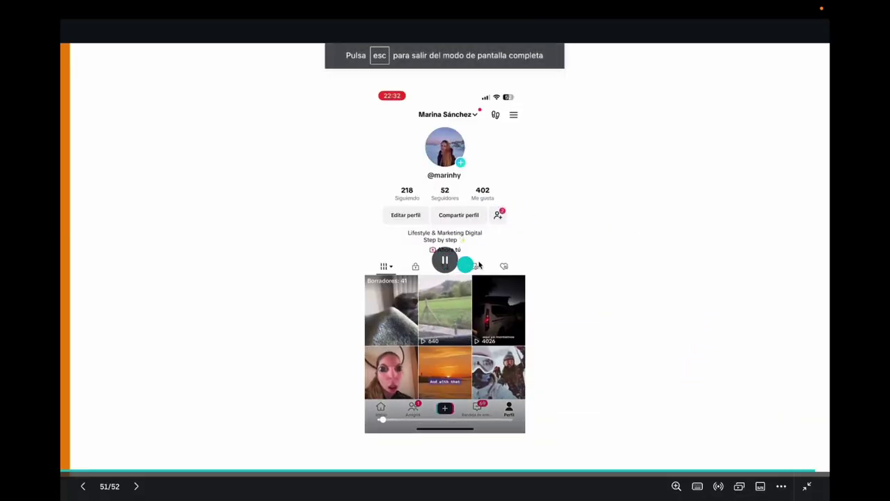
mouse_move(430, 368)
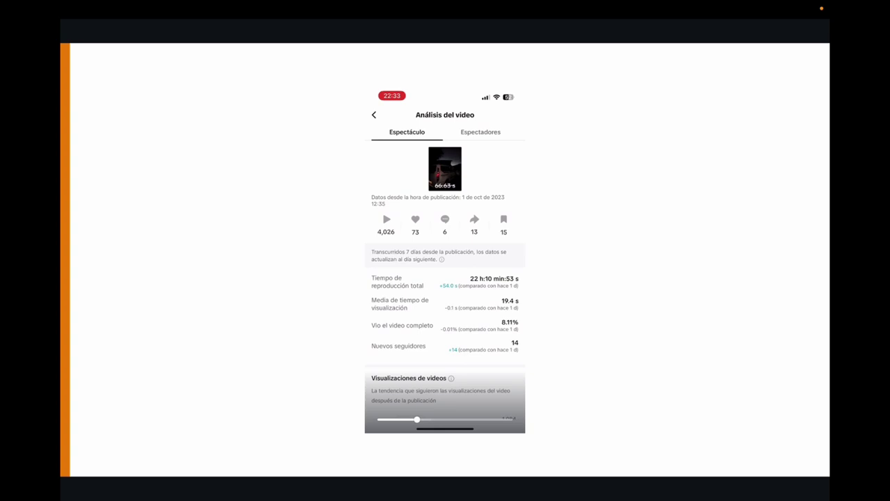
left_click(493, 264)
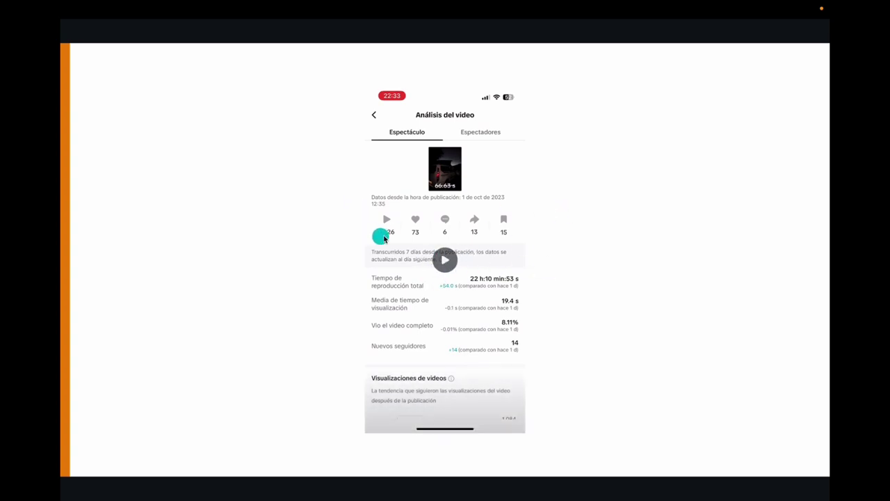